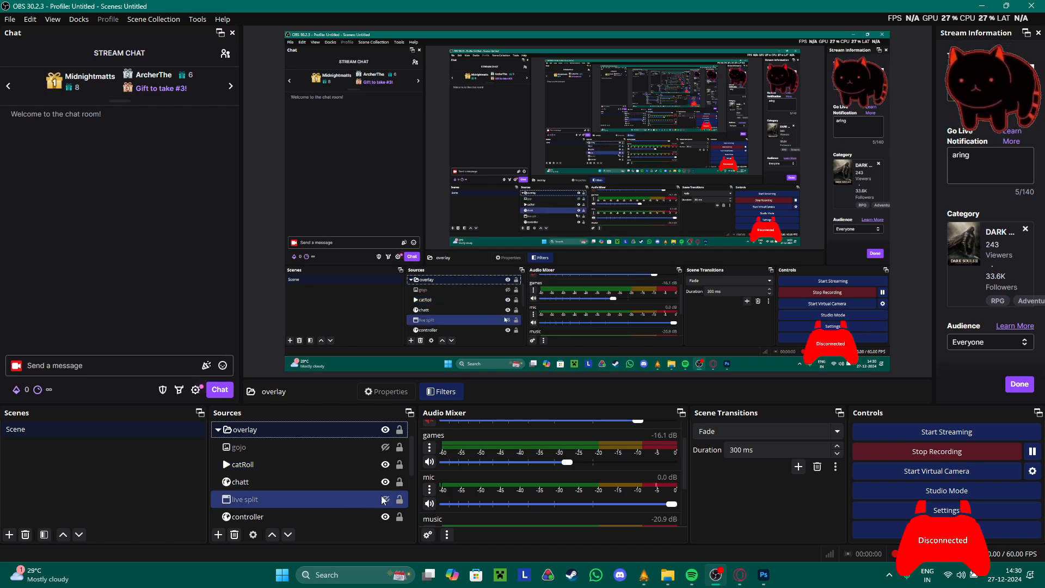
- Hide the overlay source group in the OBS scene and collapse it in the list of sources
scroll(384, 498, down, 1)
scroll(359, 479, up, 2)
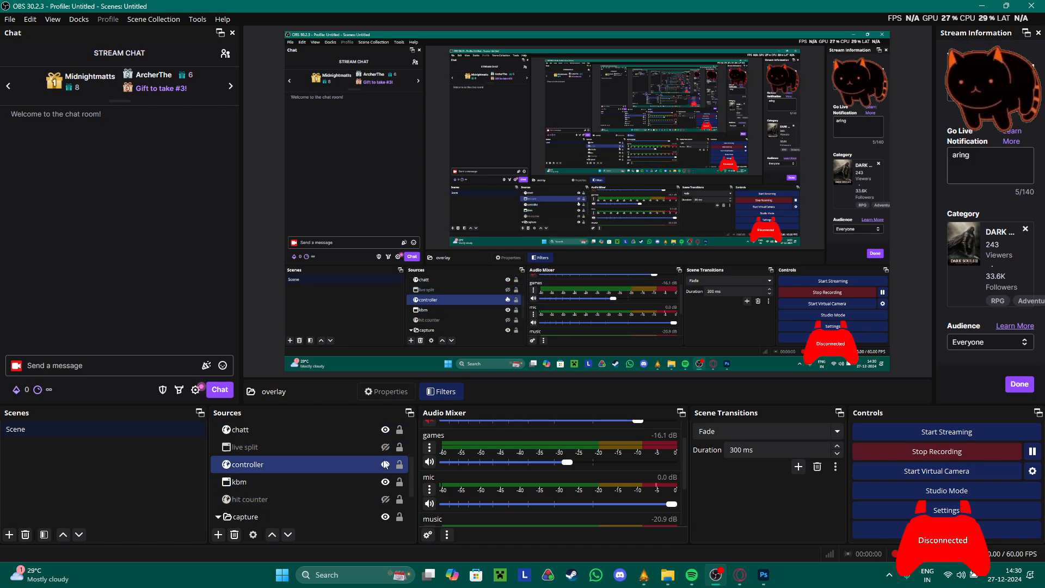
double_click(350, 466)
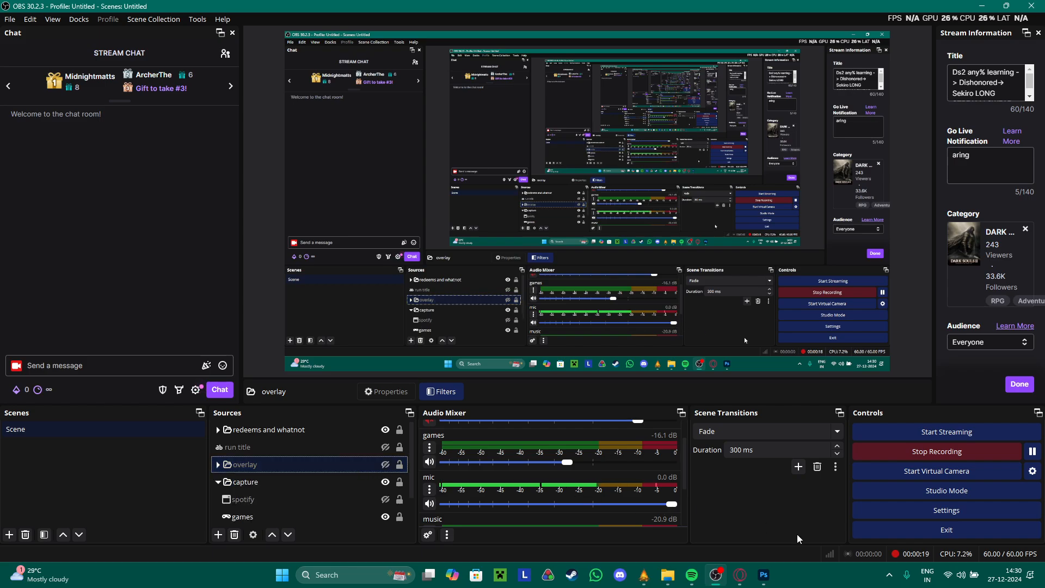
- Switch to Photoshop's home screen, and bring up the Intel Texture Works plug-in page in the browser
click(768, 579)
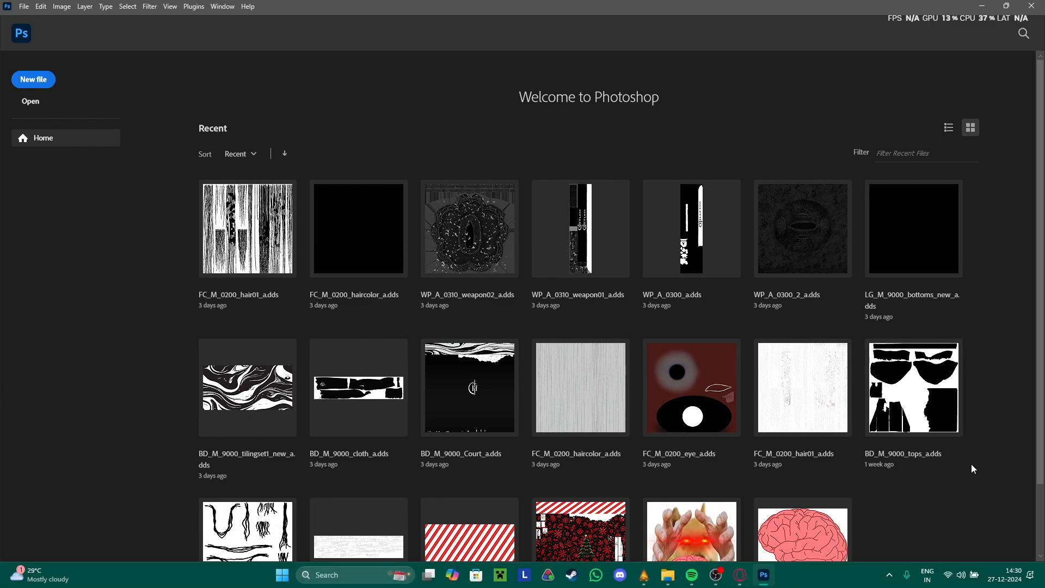
click(740, 575)
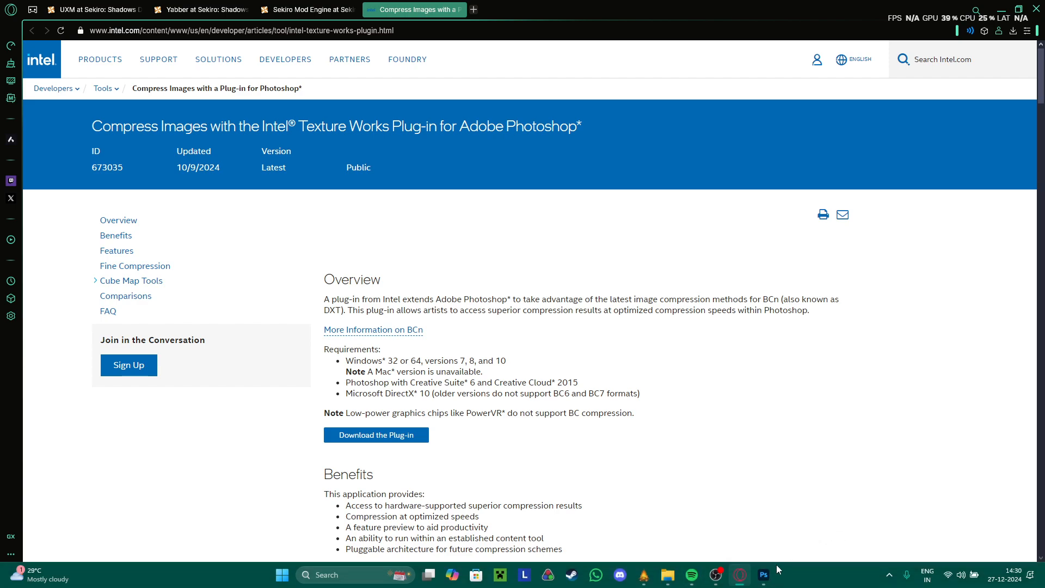
click(765, 574)
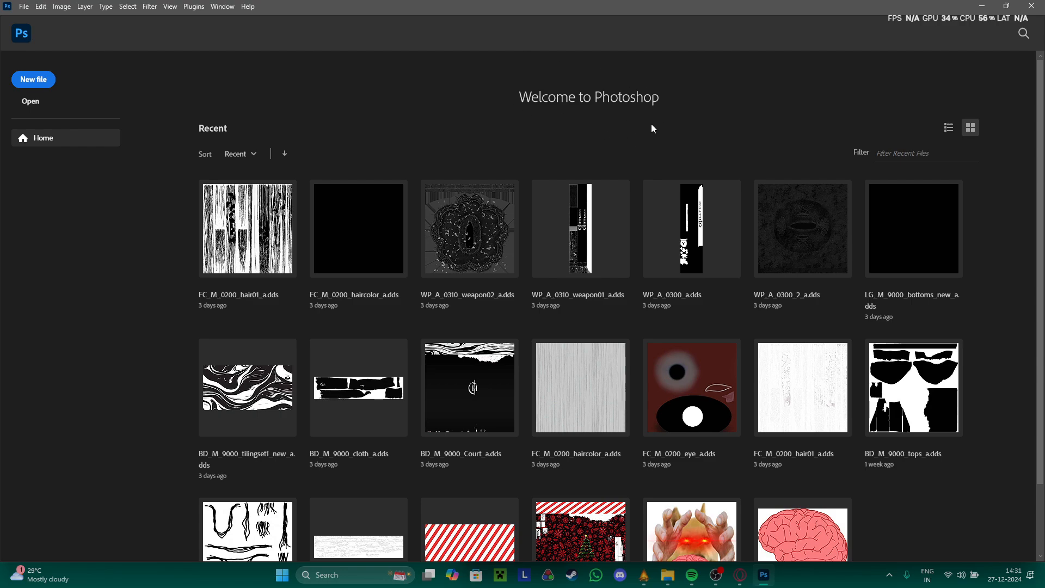
click(740, 574)
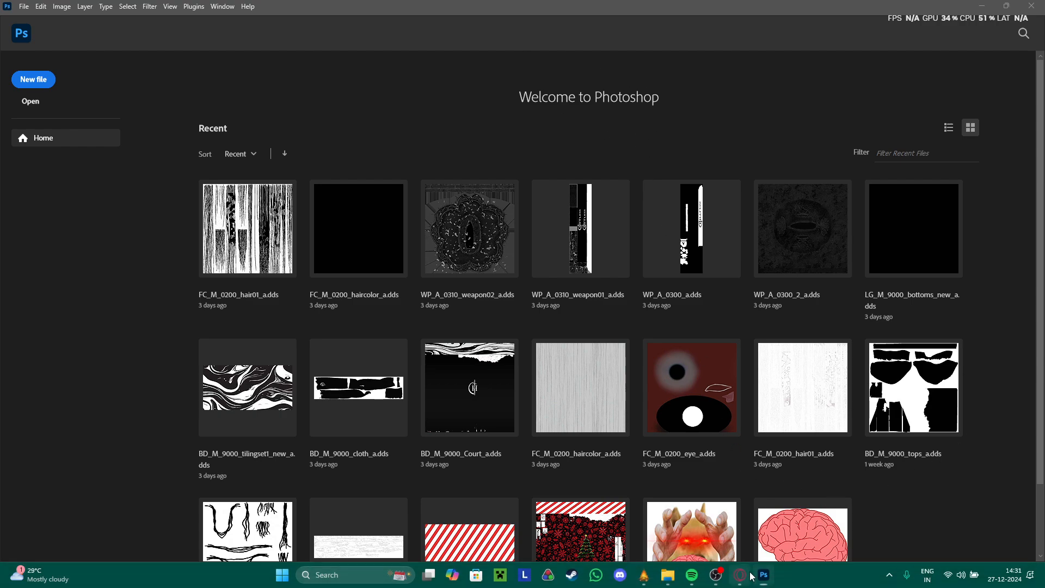
click(740, 575)
click(740, 575)
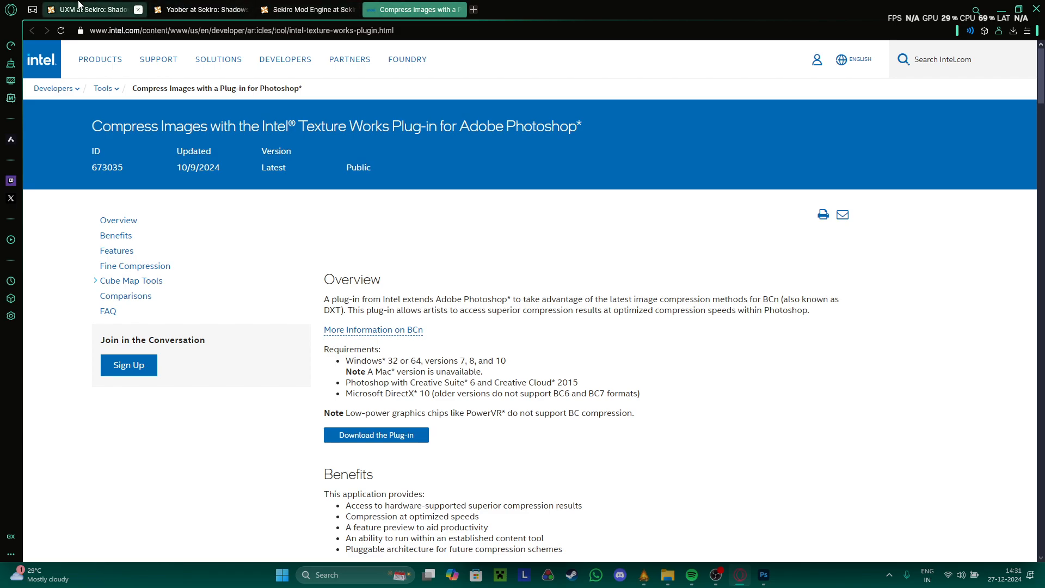
- Examine the title of the Intel Texture Works plug-in page and look at Photoshop, returning to the page
triple_click(407, 127)
click(427, 128)
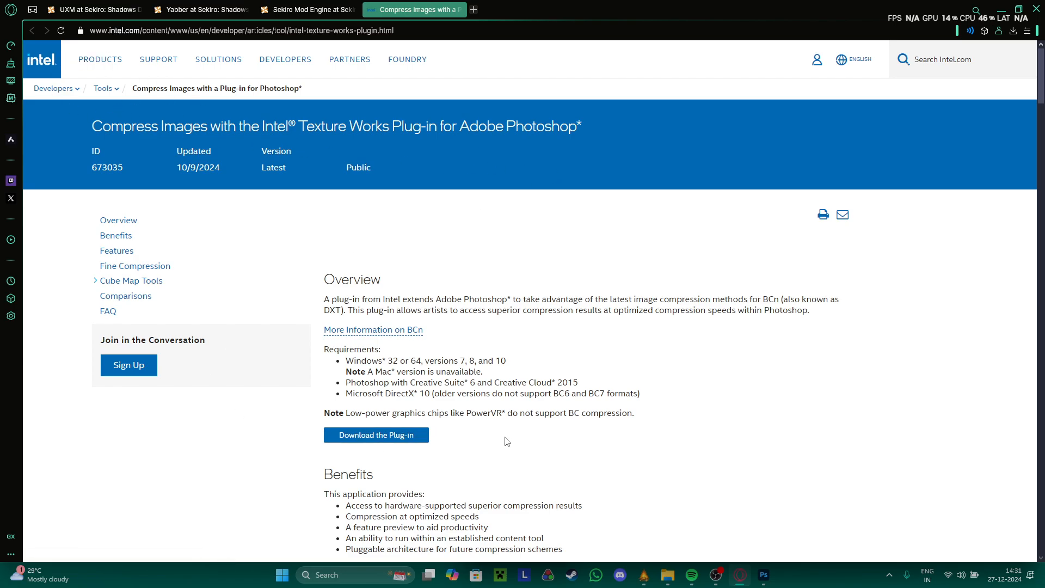
triple_click(244, 126)
click(205, 130)
triple_click(189, 128)
click(256, 130)
click(763, 574)
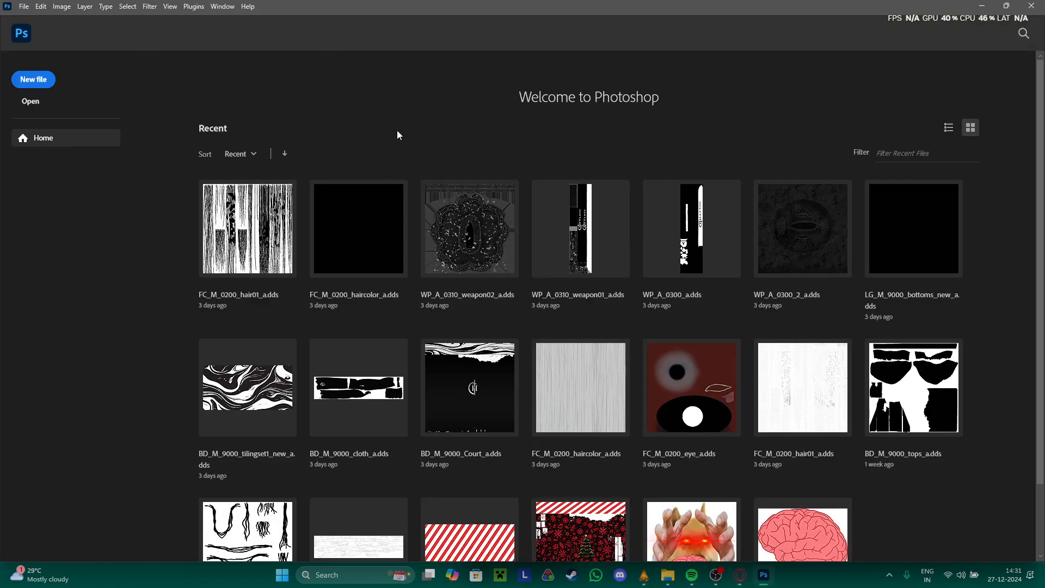
click(743, 580)
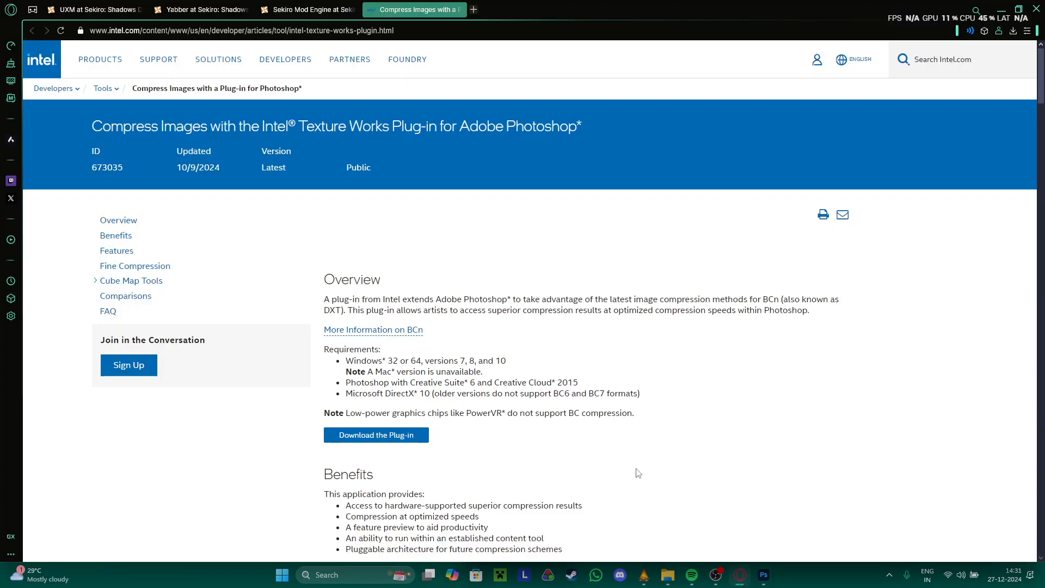
- Read the Overview paragraph describing what the Intel plug-in adds to Photoshop
triple_click(403, 303)
click(418, 304)
triple_click(433, 303)
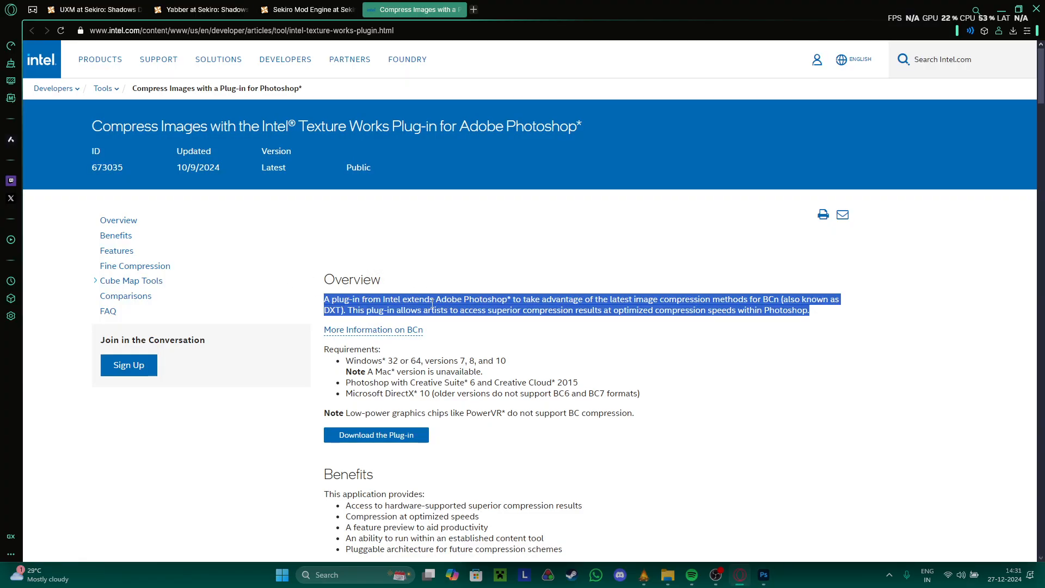
triple_click(473, 301)
triple_click(484, 299)
double_click(507, 298)
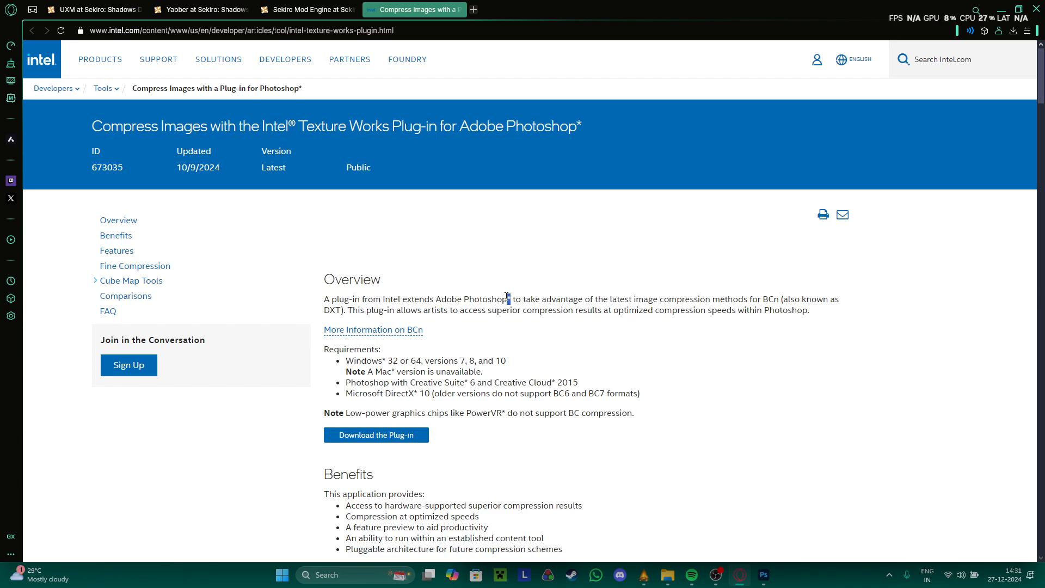
click(507, 297)
- Look through the Intel plug-in page down past the Cube Map Tools section and return to its beginning
scroll(521, 307, down, 5)
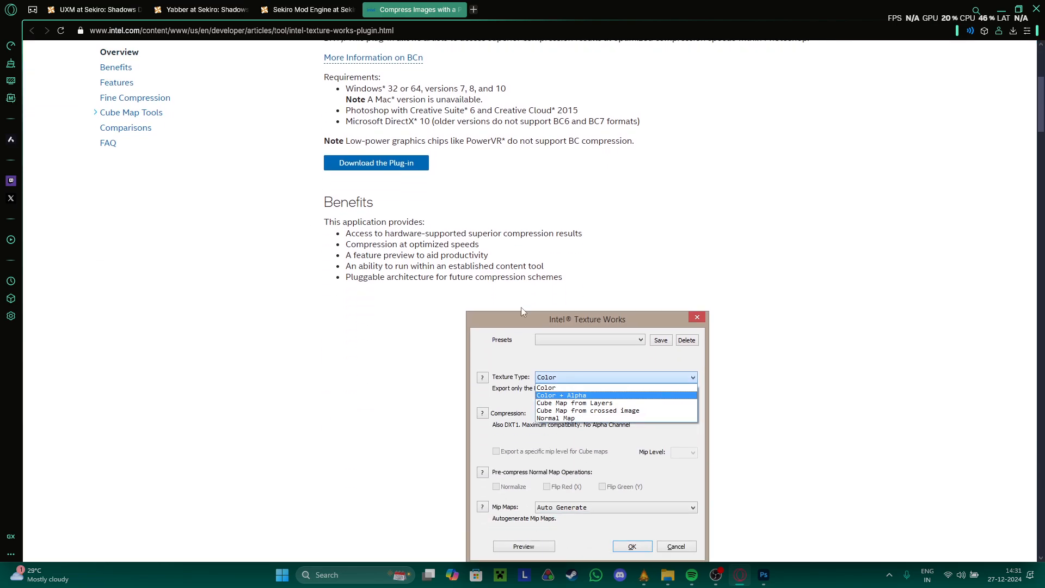
scroll(521, 307, down, 15)
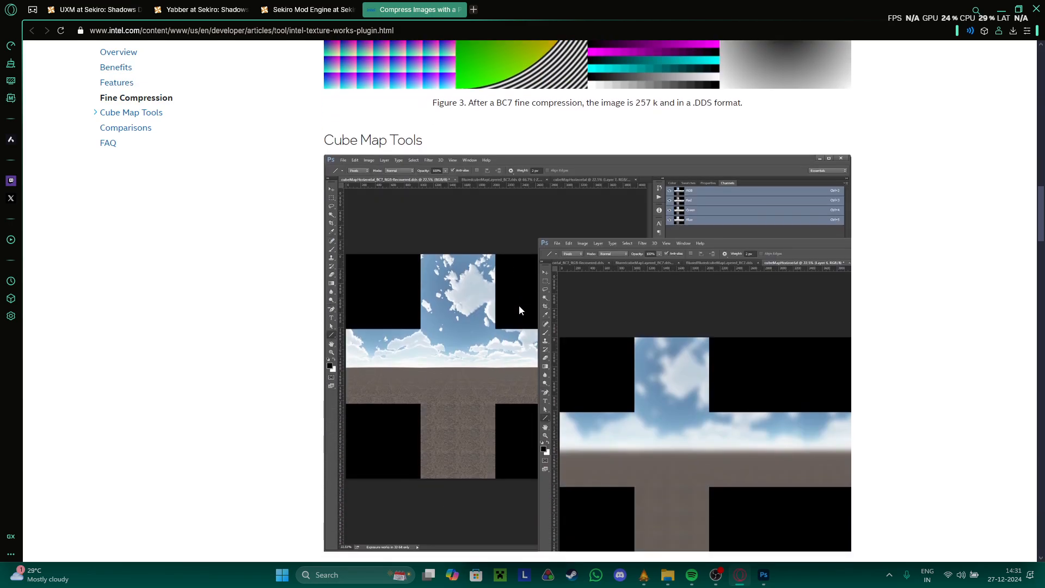
scroll(518, 305, down, 15)
scroll(522, 294, up, 15)
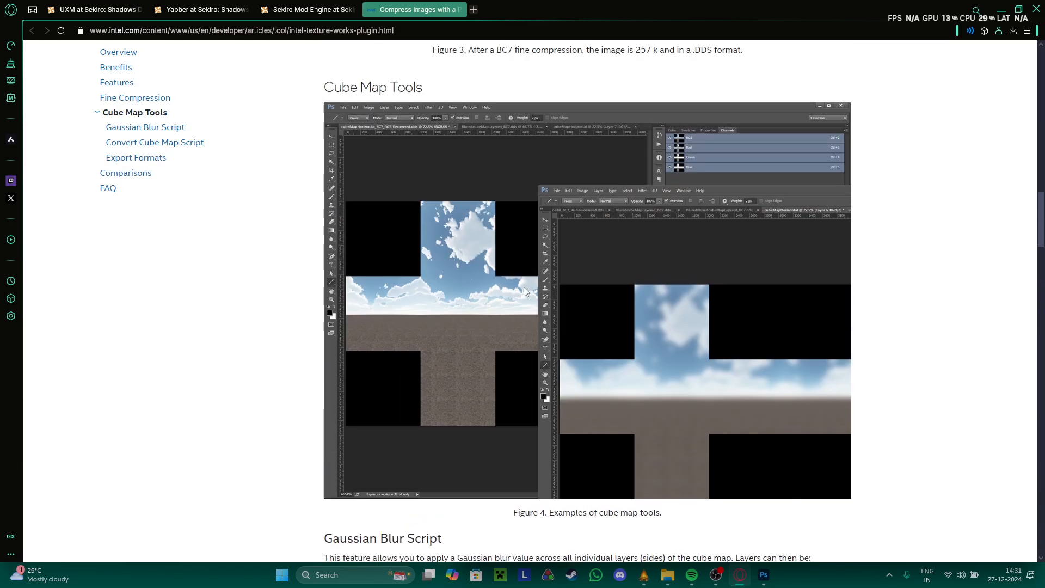
scroll(523, 286, up, 20)
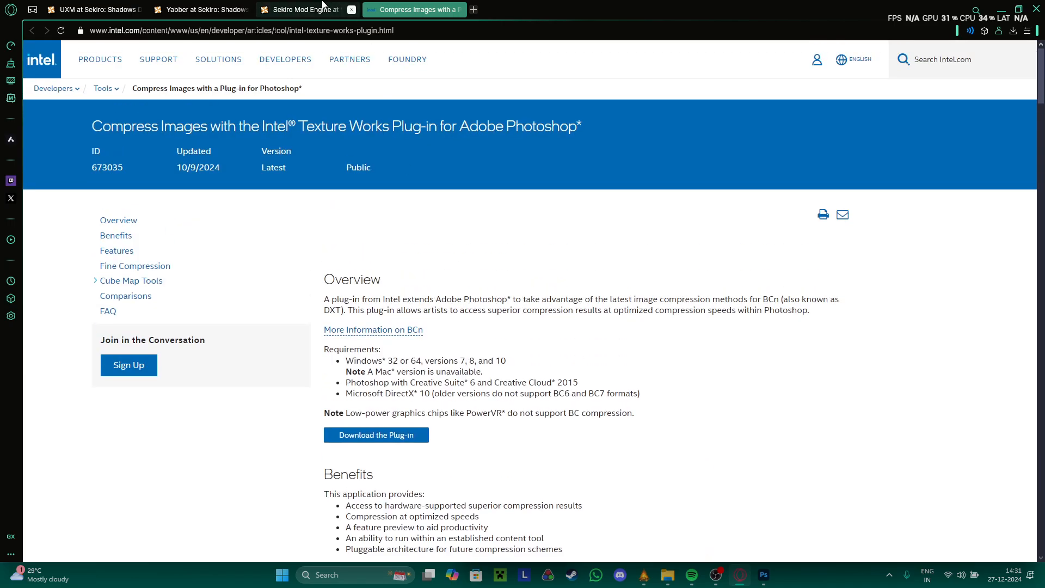
- View the Sekiro Mod Engine page on Nexus Mods
click(313, 6)
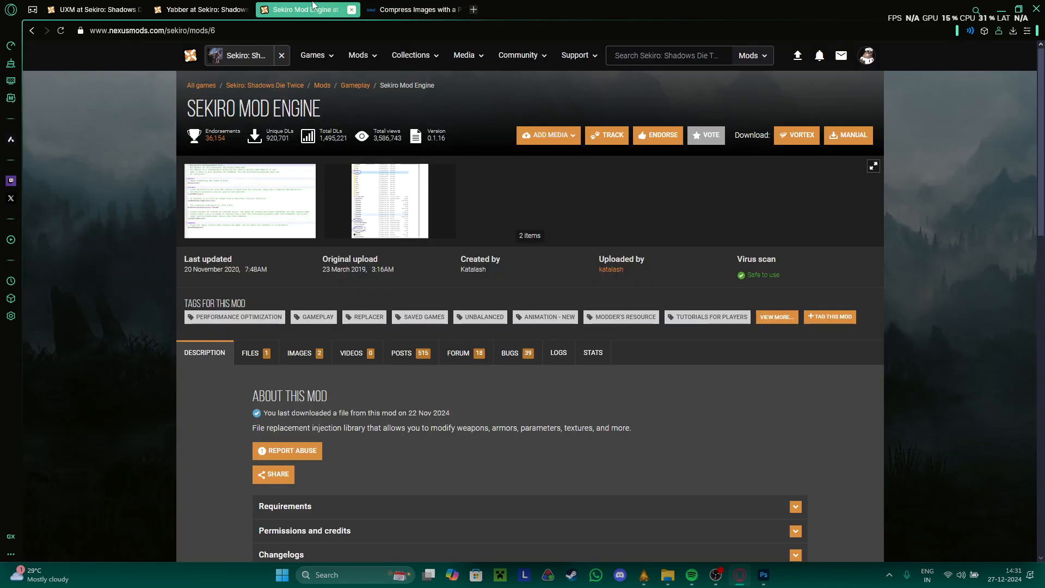
click(214, 7)
click(289, 5)
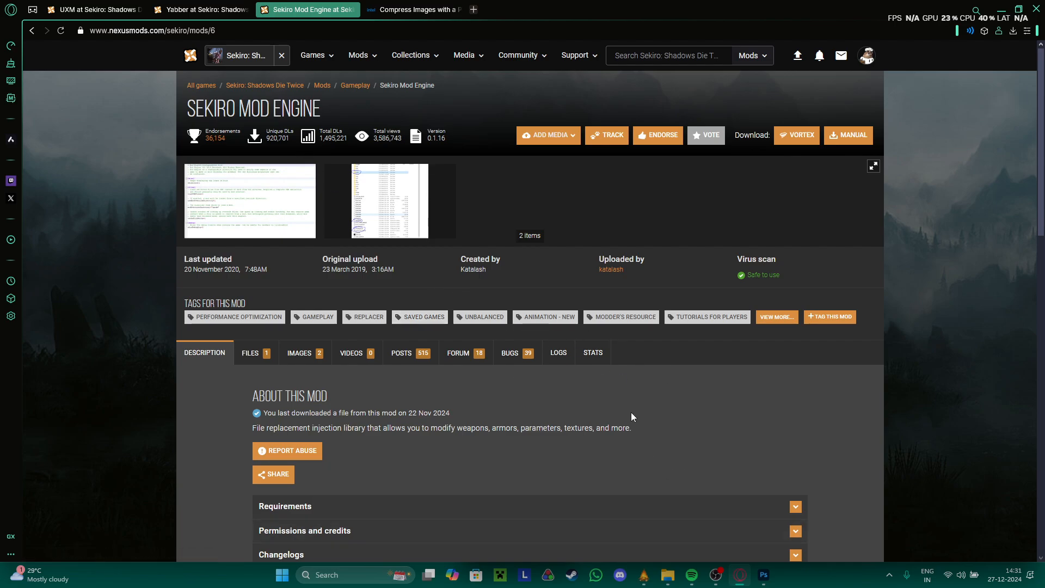
- View the UXM mod page and its enlarged unpacking screenshot, checking the Sekiro - Shadows Die Twice folder as well
click(95, 9)
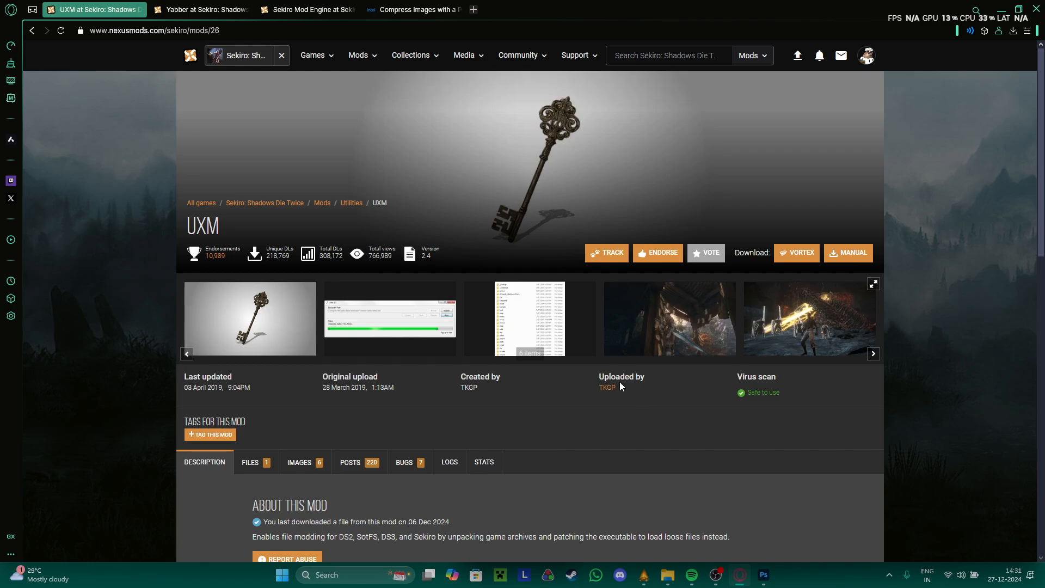
mouse_move(668, 579)
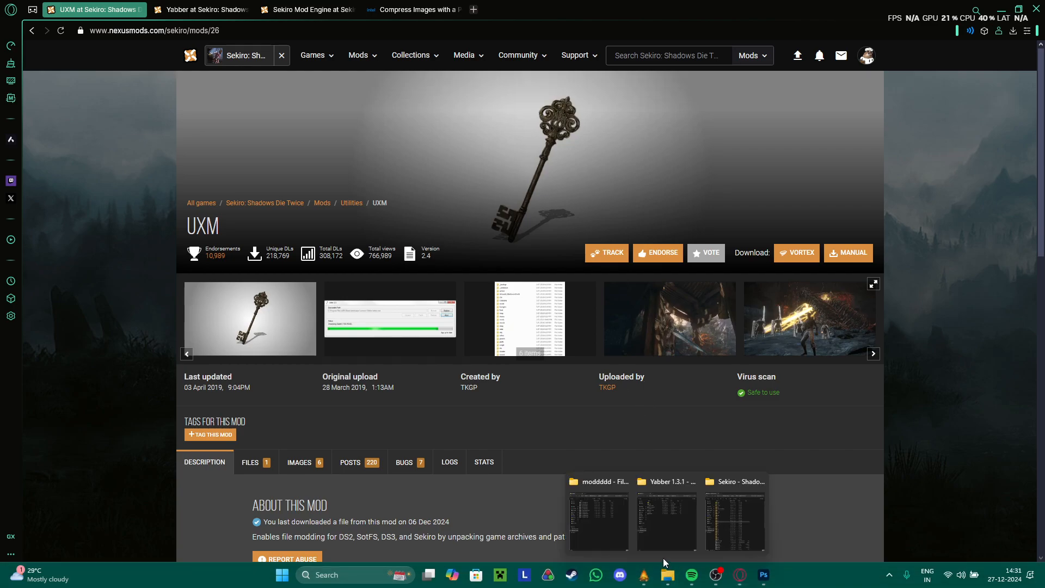
click(714, 528)
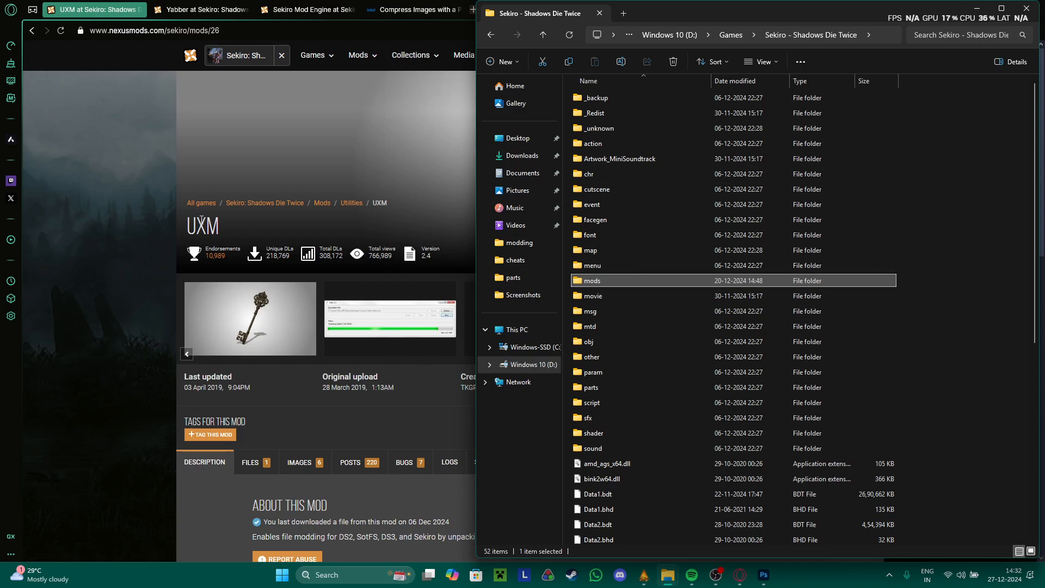
click(364, 303)
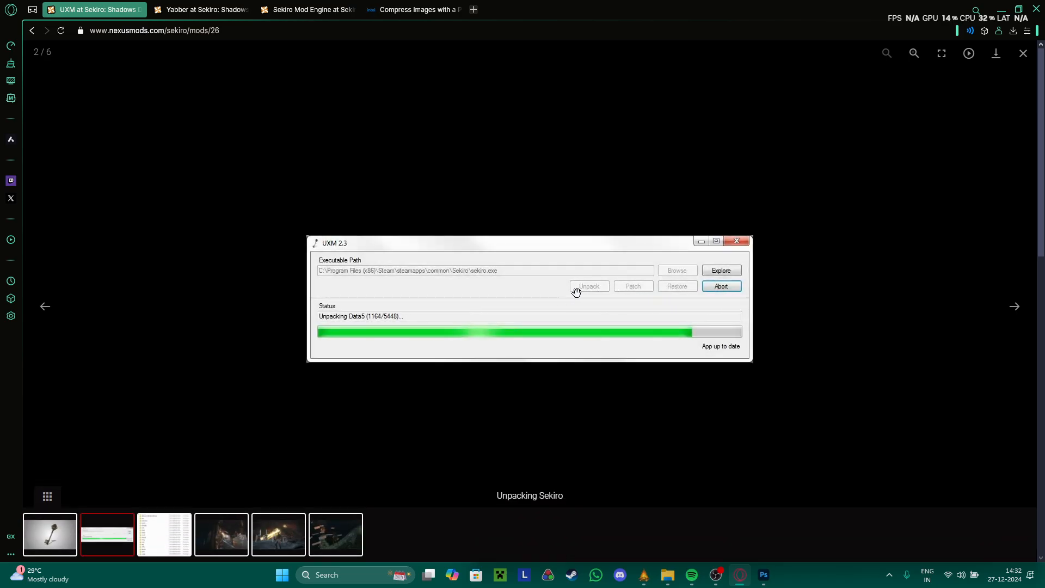
click(806, 364)
- Examine the unpacked contents of the Sekiro - Shadows Die Twice folder in a maximized window, and minimize it
mouse_move(668, 574)
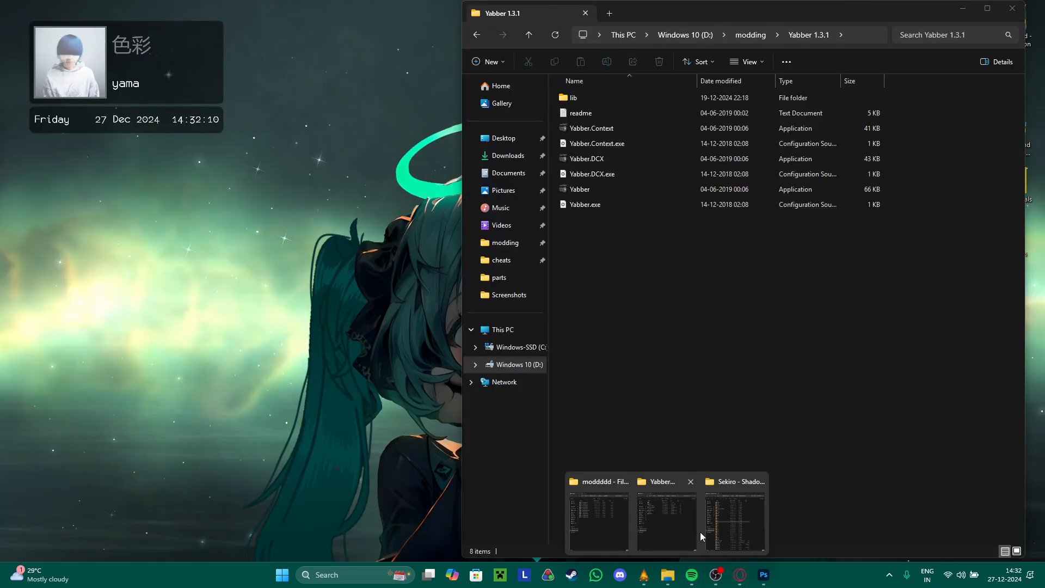
click(735, 522)
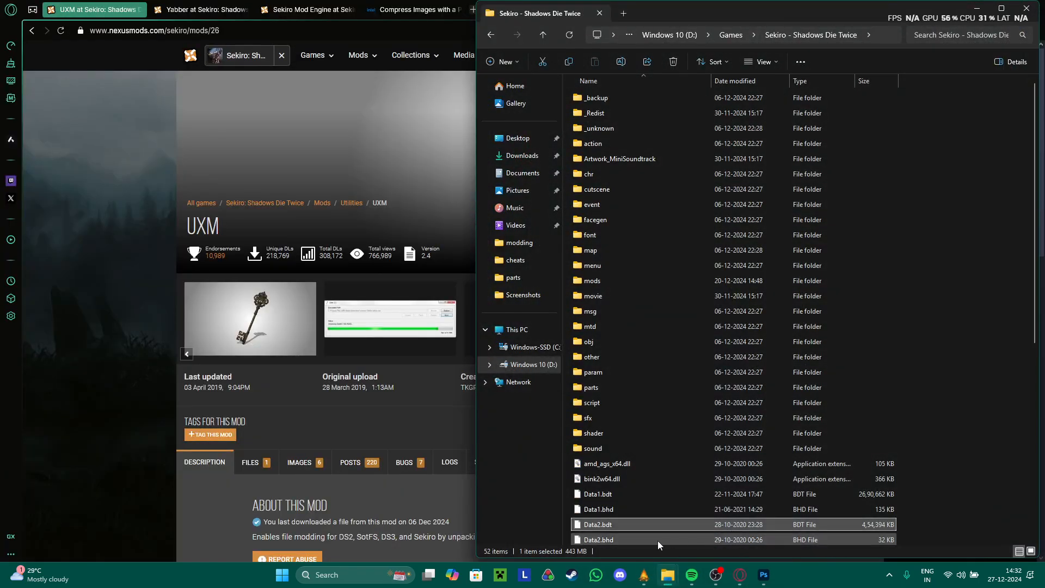
double_click(721, 11)
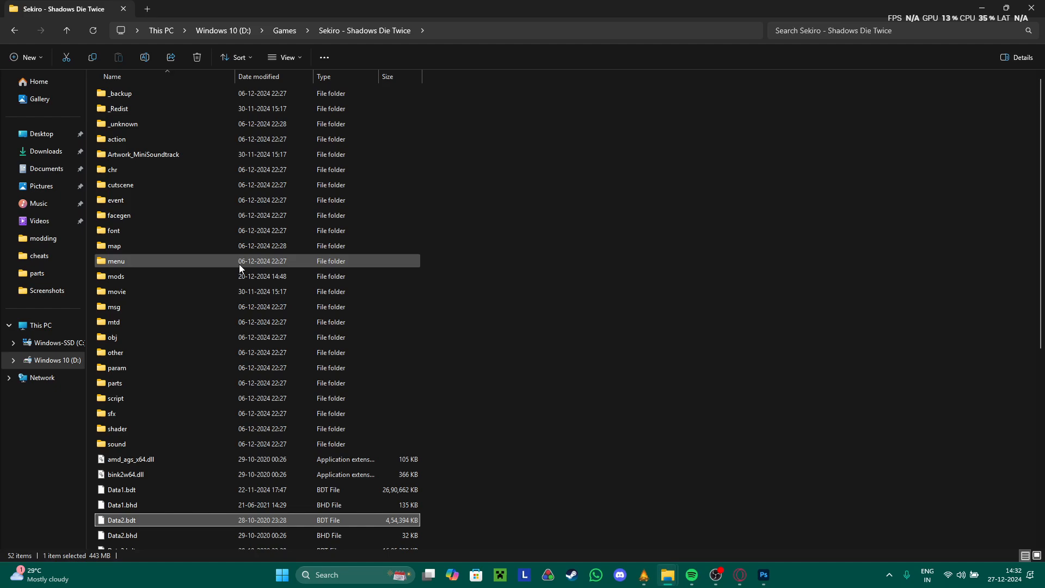
scroll(375, 254, down, 7)
scroll(375, 256, up, 7)
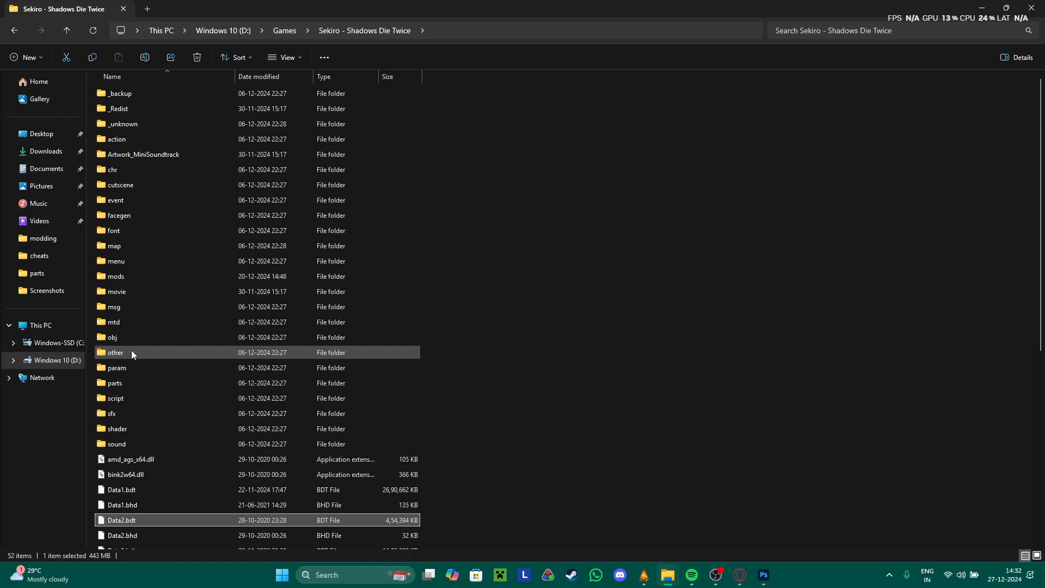
click(1005, 7)
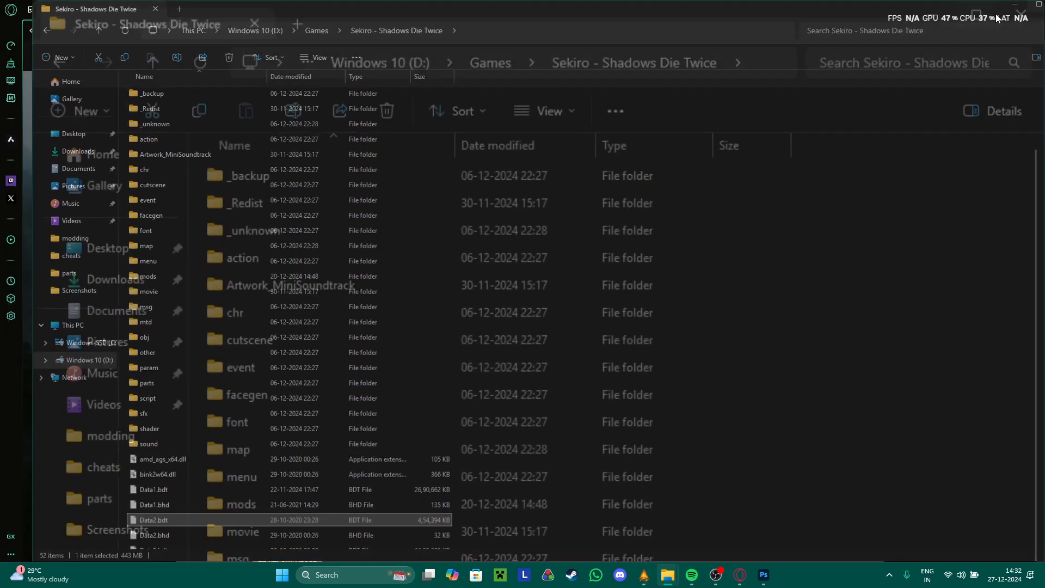
click(977, 10)
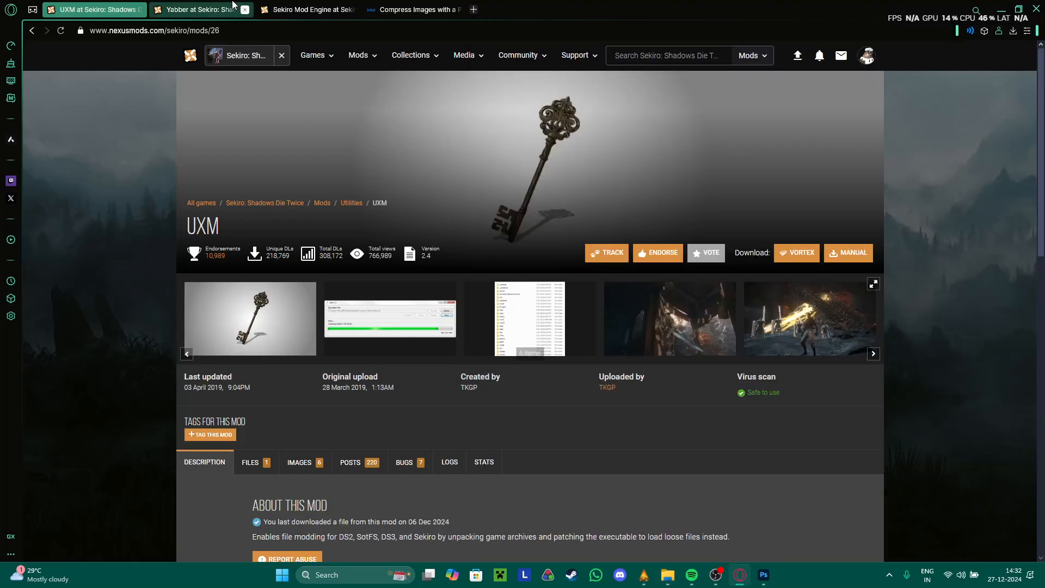
- View the Yabber page on Nexus Mods and examine the mod's title and creator
click(232, 6)
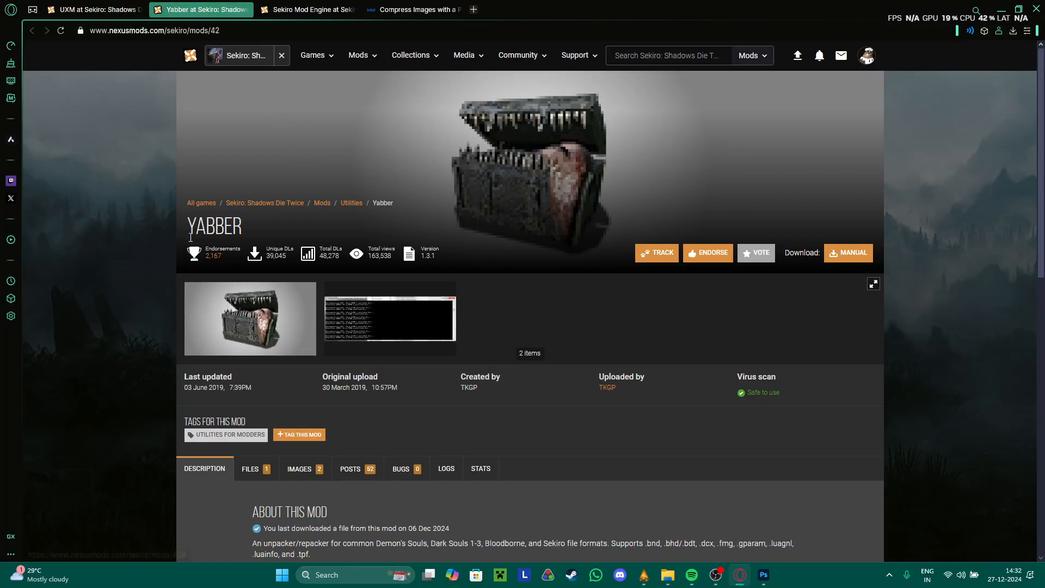
double_click(207, 233)
click(408, 276)
click(668, 574)
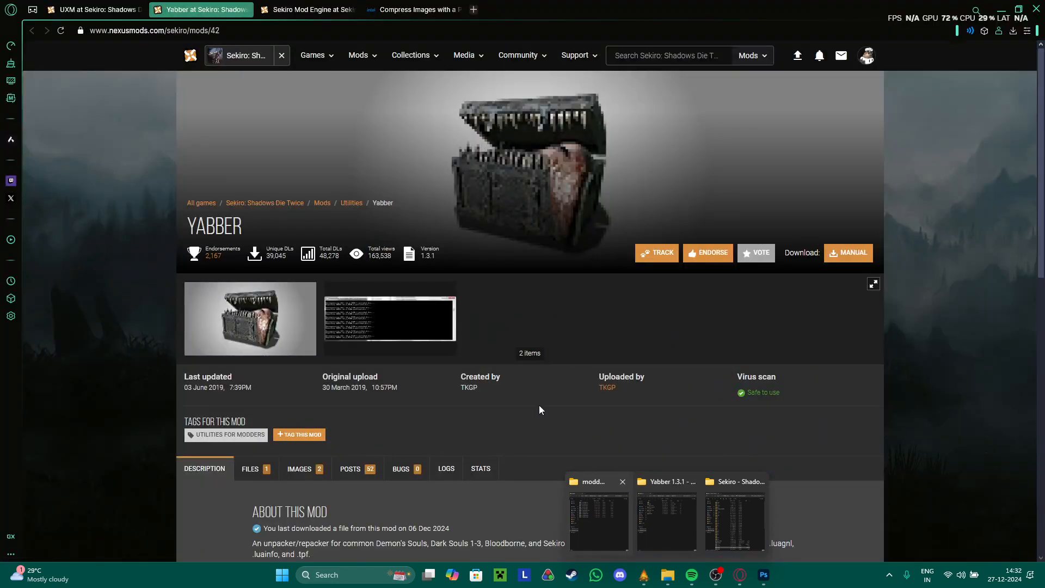
click(471, 389)
double_click(471, 390)
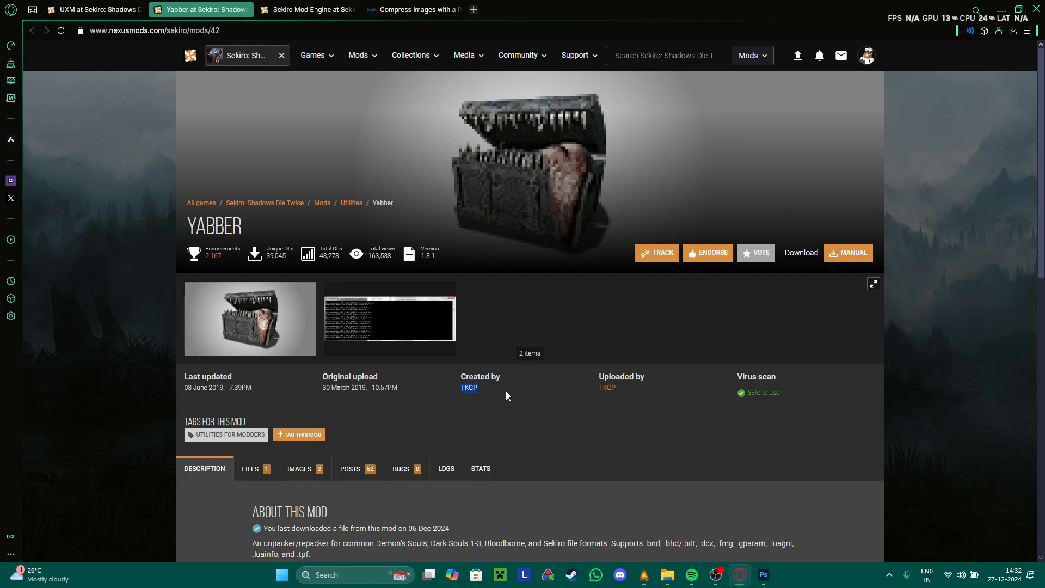
double_click(475, 389)
double_click(471, 388)
click(490, 392)
- Bring up the Yabber 1.3.1 folder, place the Sekiro - Shadows Die Twice window beside it, and open its menu folder
mouse_move(668, 575)
click(674, 533)
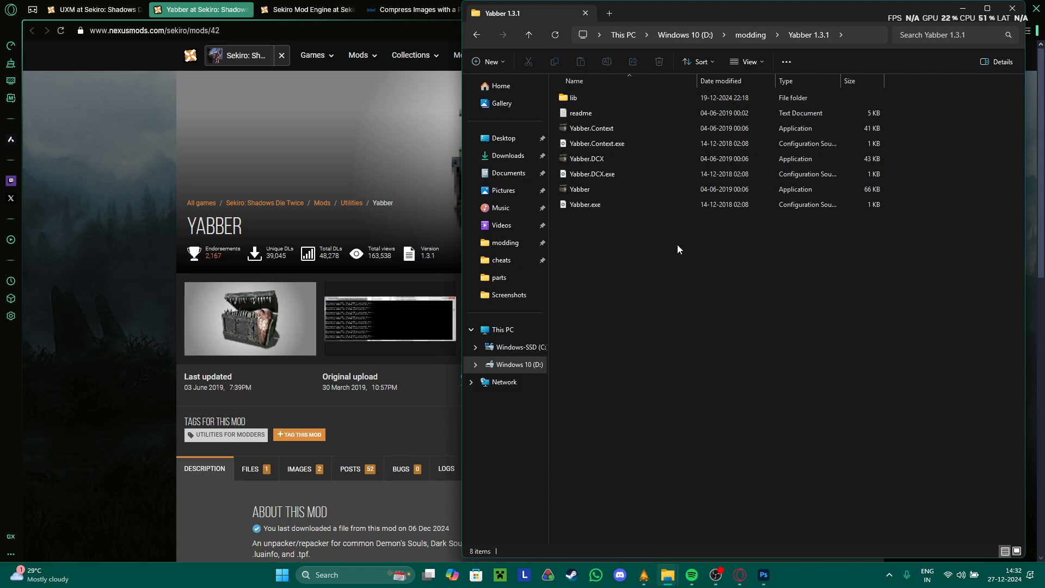
mouse_move(668, 579)
click(720, 534)
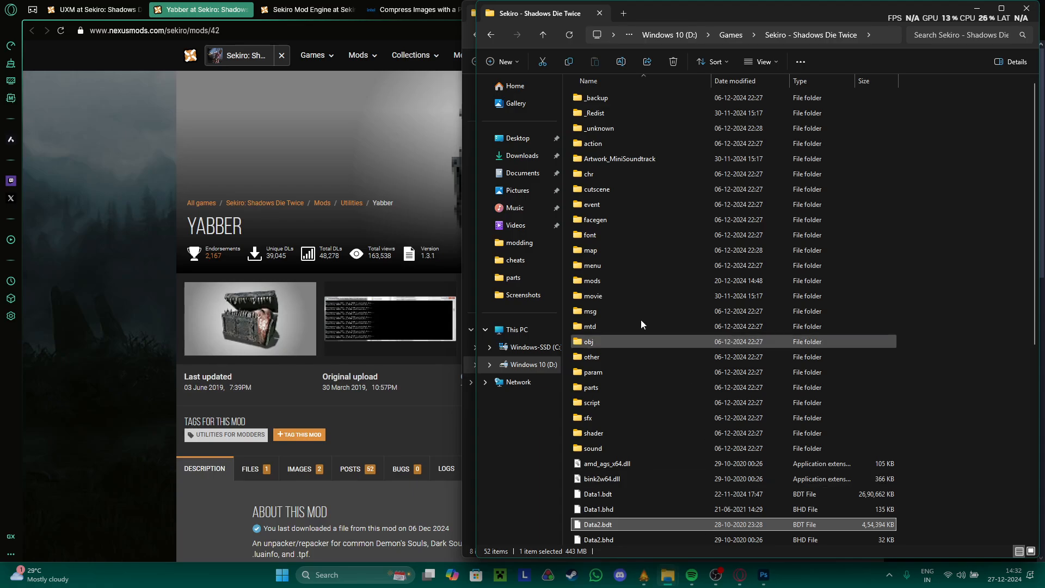
drag(651, 16, 183, 14)
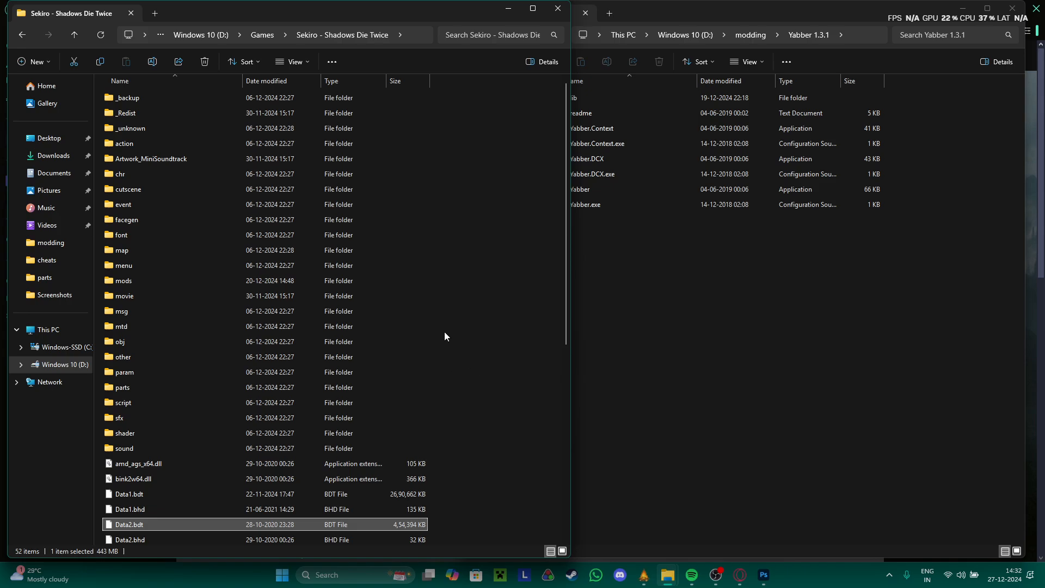
double_click(123, 266)
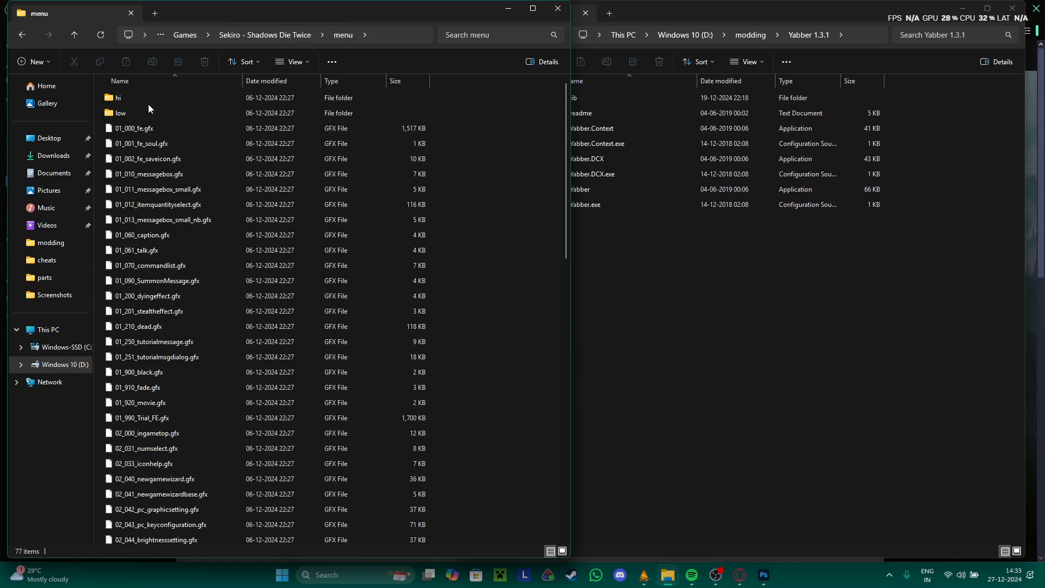
- Inspect the files in the menu folder's hi subfolder and return to the Sekiro - Shadows Die Twice folder
double_click(148, 101)
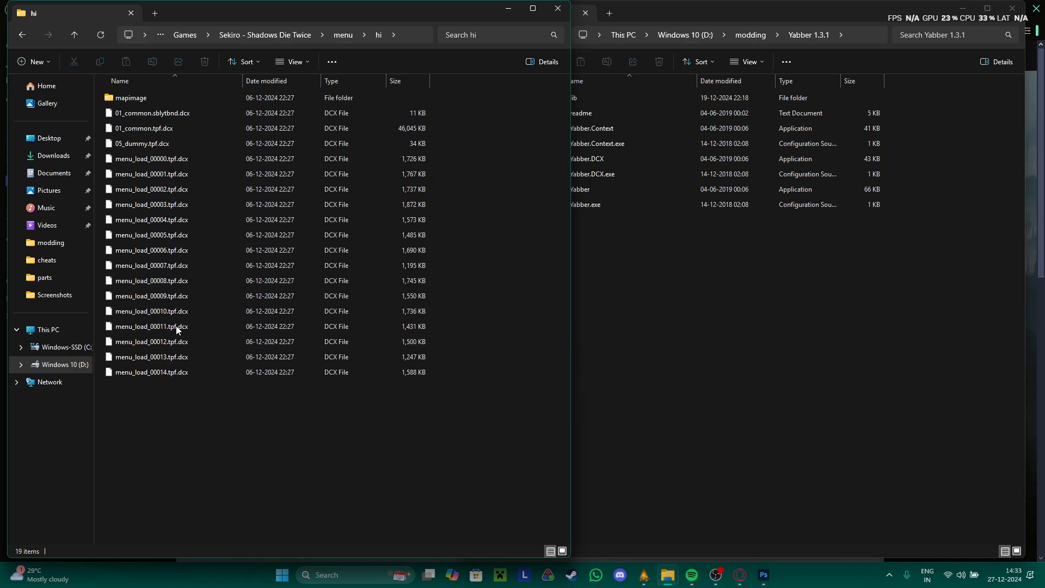
click(21, 35)
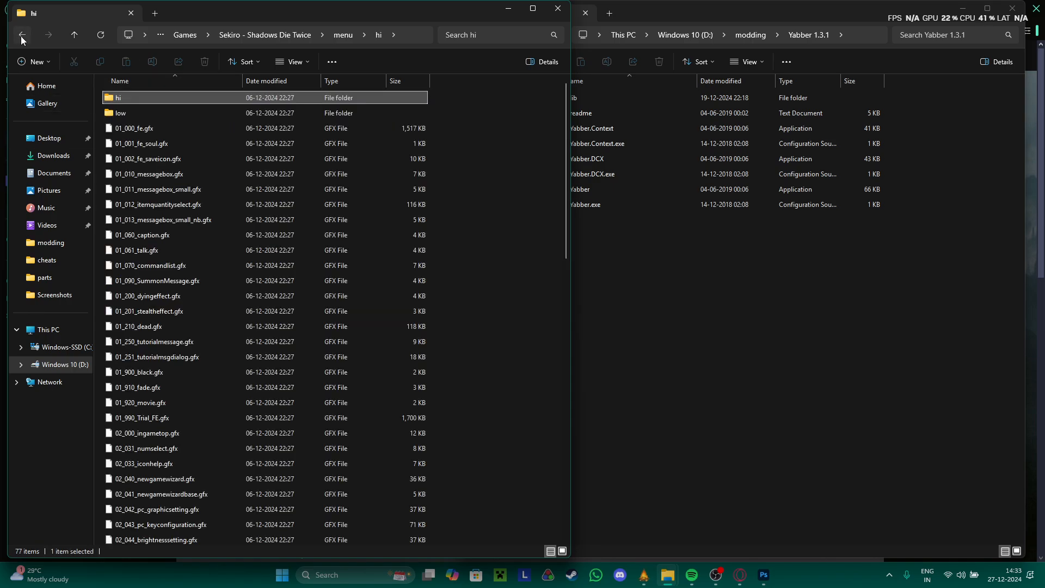
click(21, 36)
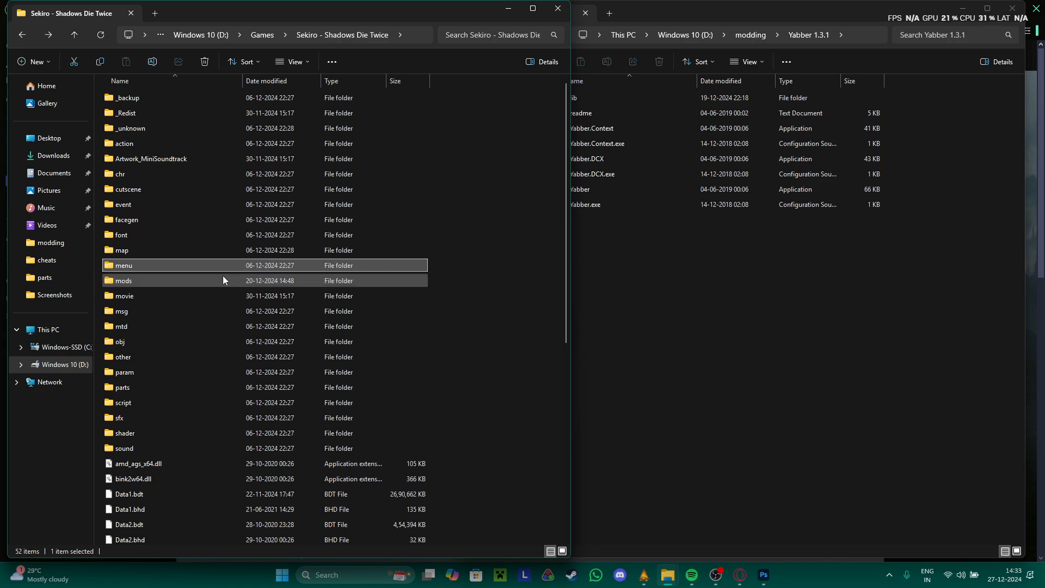
mouse_move(223, 276)
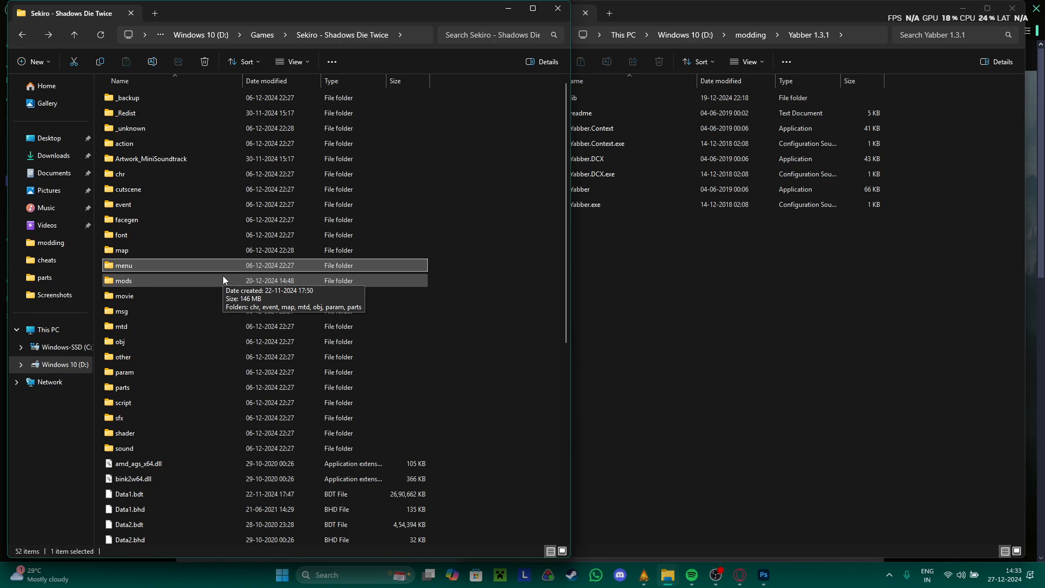
click(763, 574)
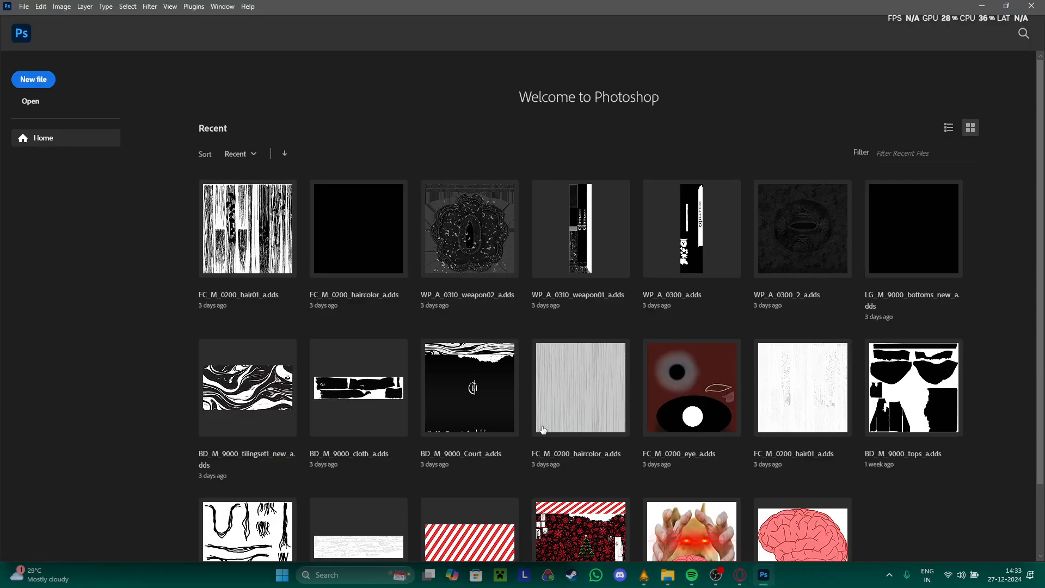
click(772, 580)
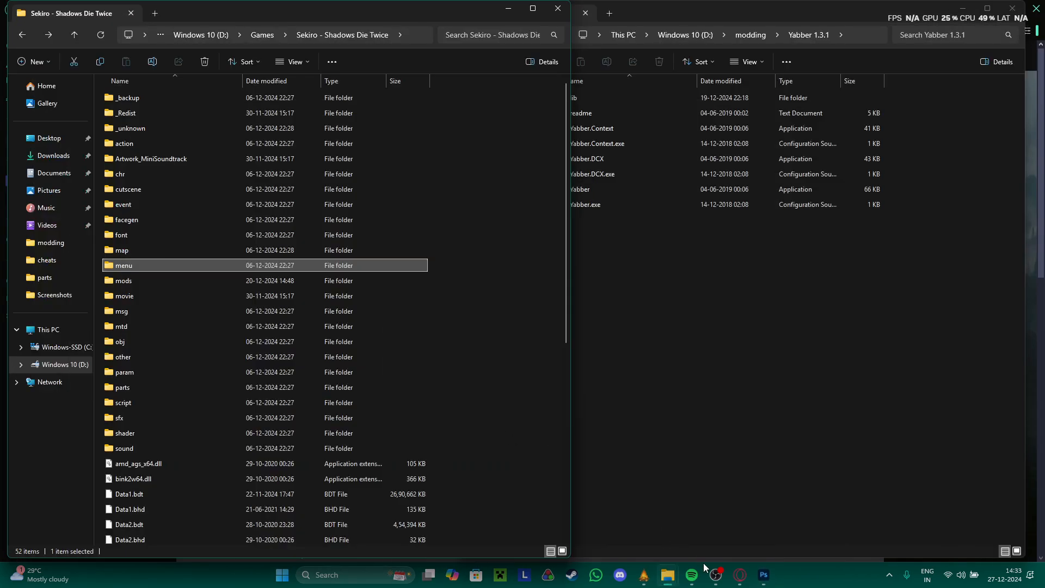
- Switch to the browser and open the oni of the eclipse mod from the account's own published mods on Nexus Mods
click(739, 575)
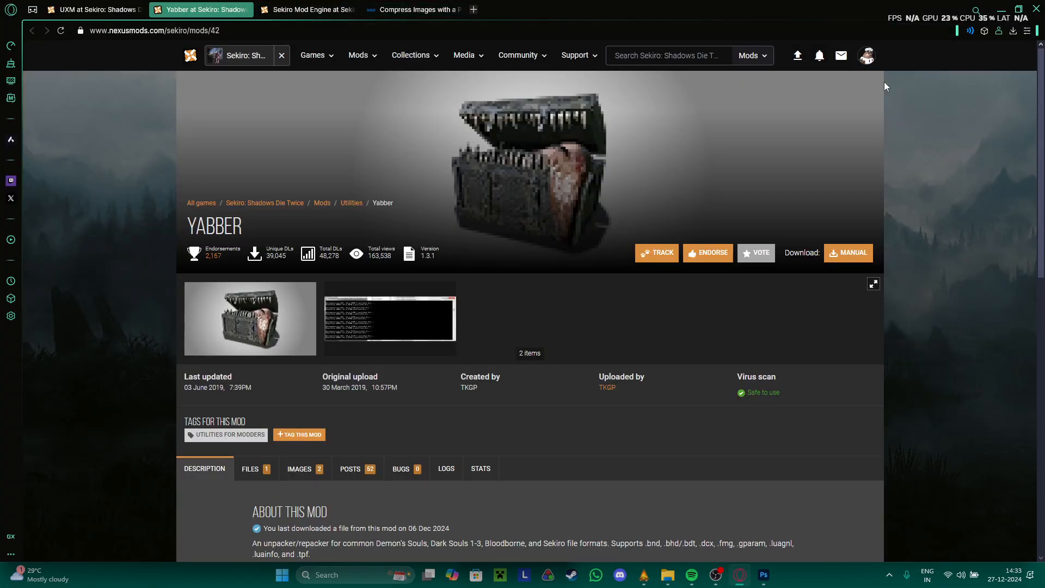
click(866, 56)
middle_click(841, 129)
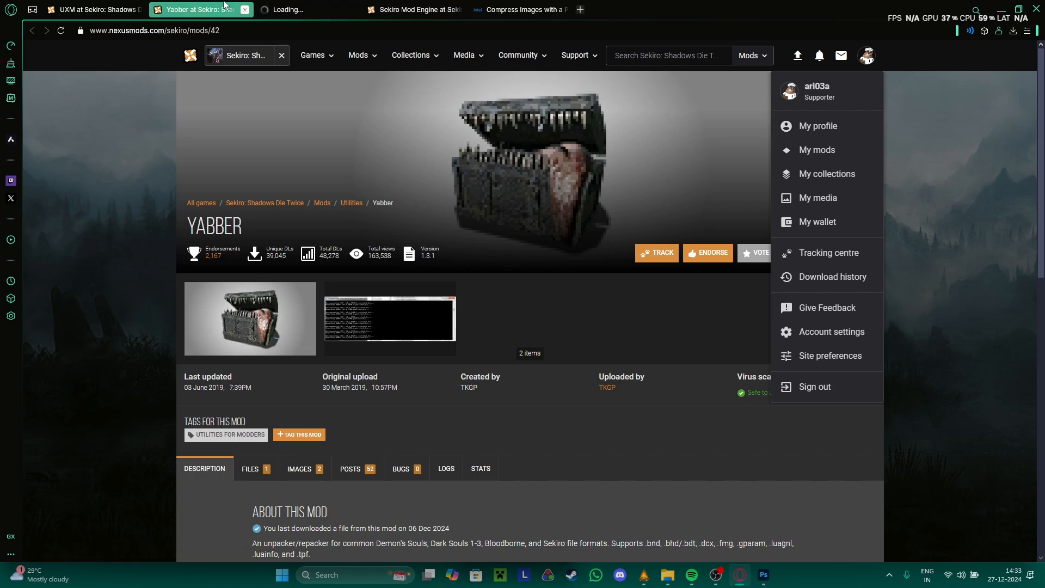
click(300, 6)
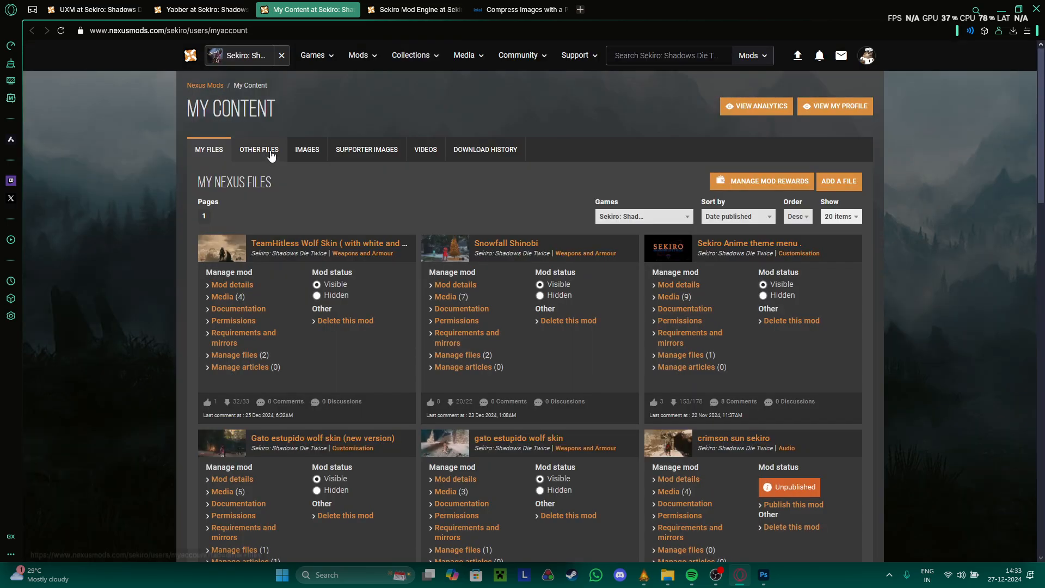
click(869, 57)
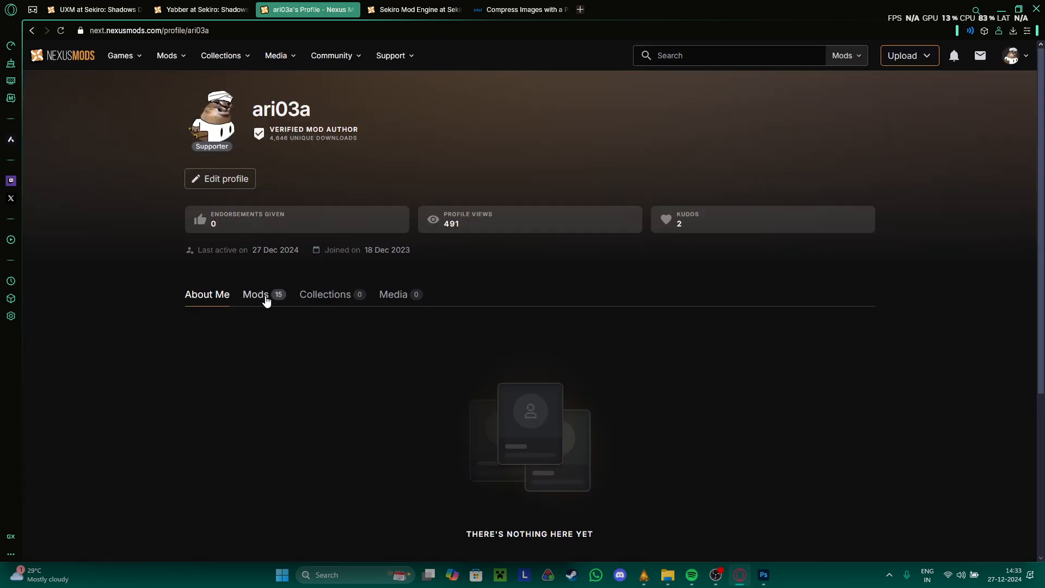
click(266, 296)
scroll(674, 383, down, 2)
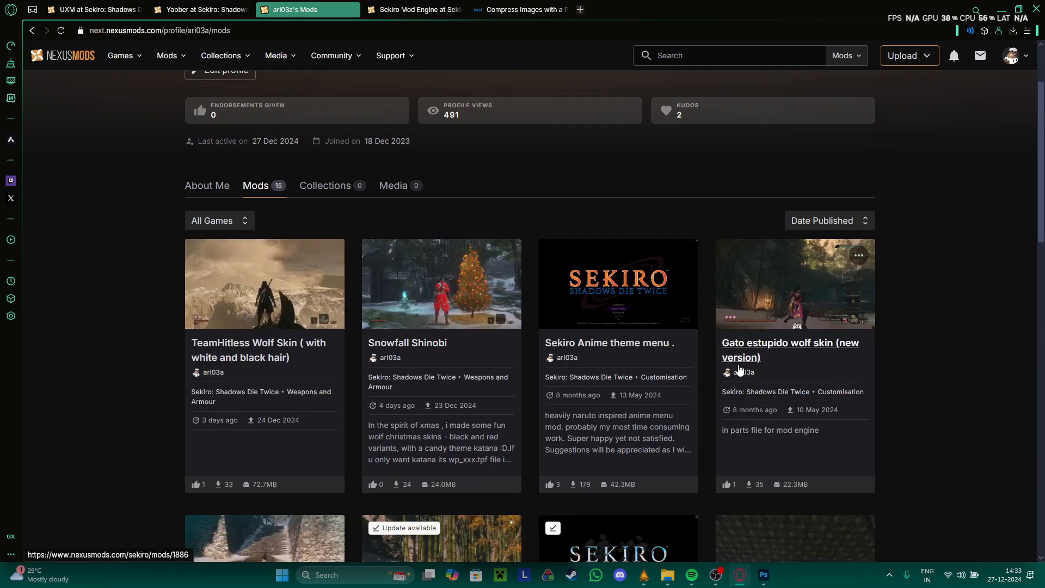
scroll(446, 353, down, 4)
click(445, 352)
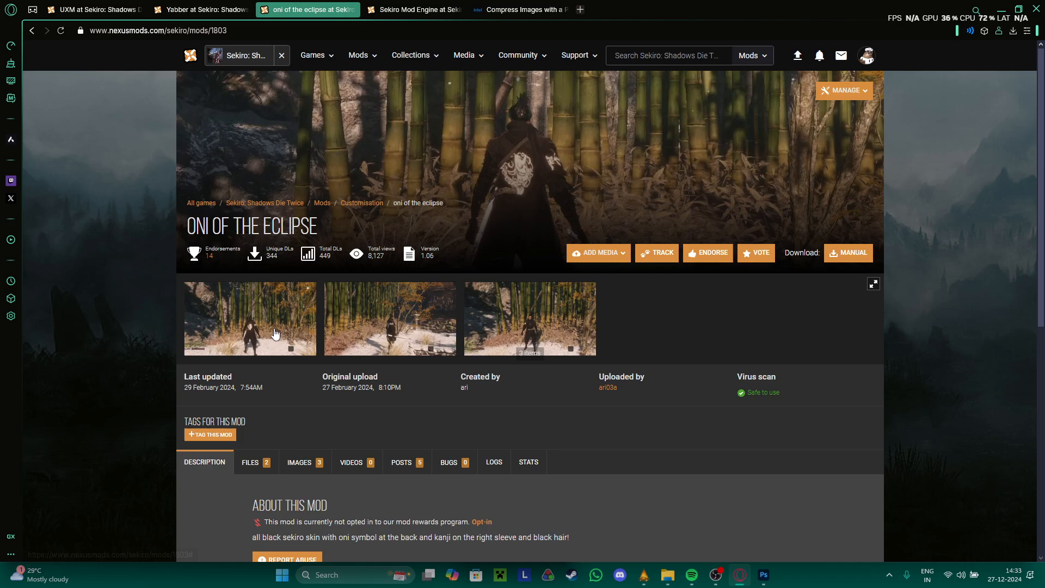
- View the oni of the eclipse mod's three screenshots at full size, and close the mod's page
click(276, 333)
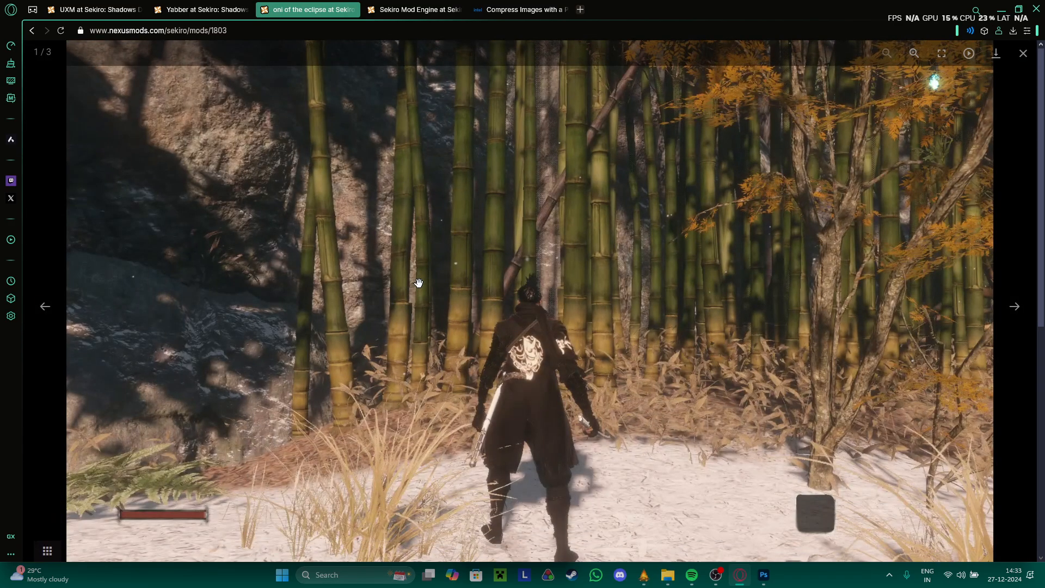
key(Right)
key(Right)
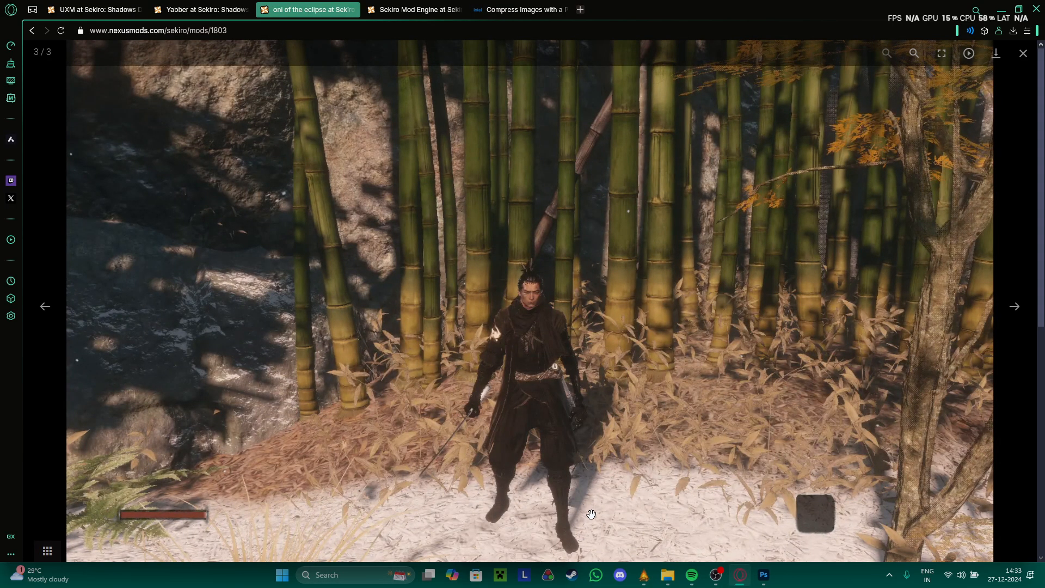
key(Left)
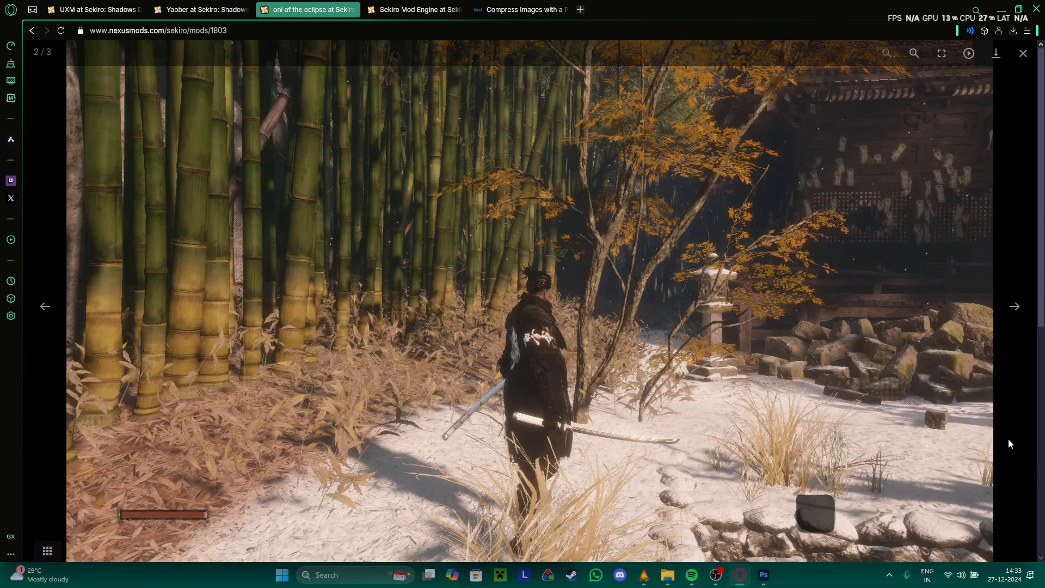
click(1008, 439)
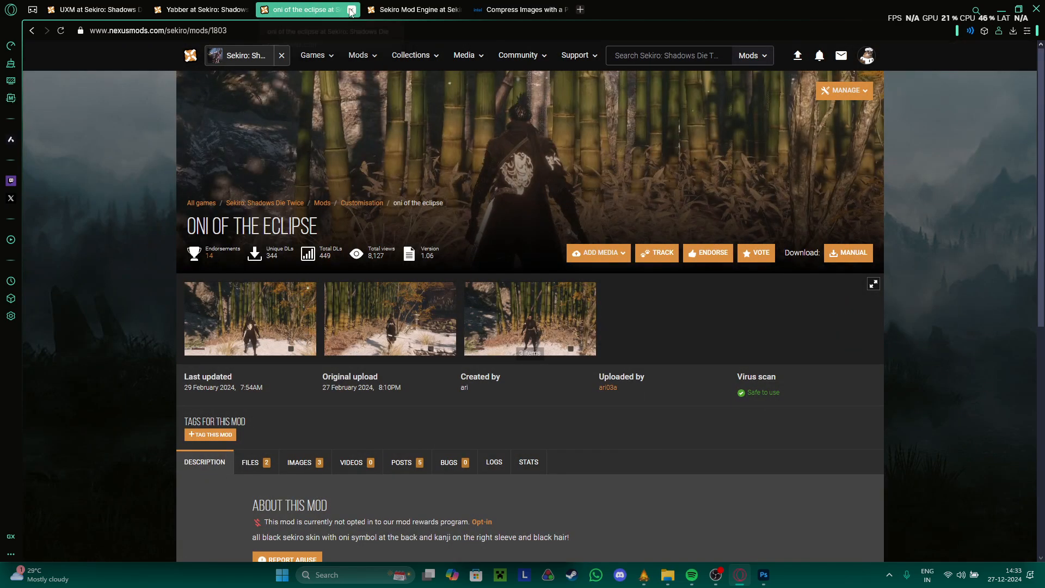
click(351, 11)
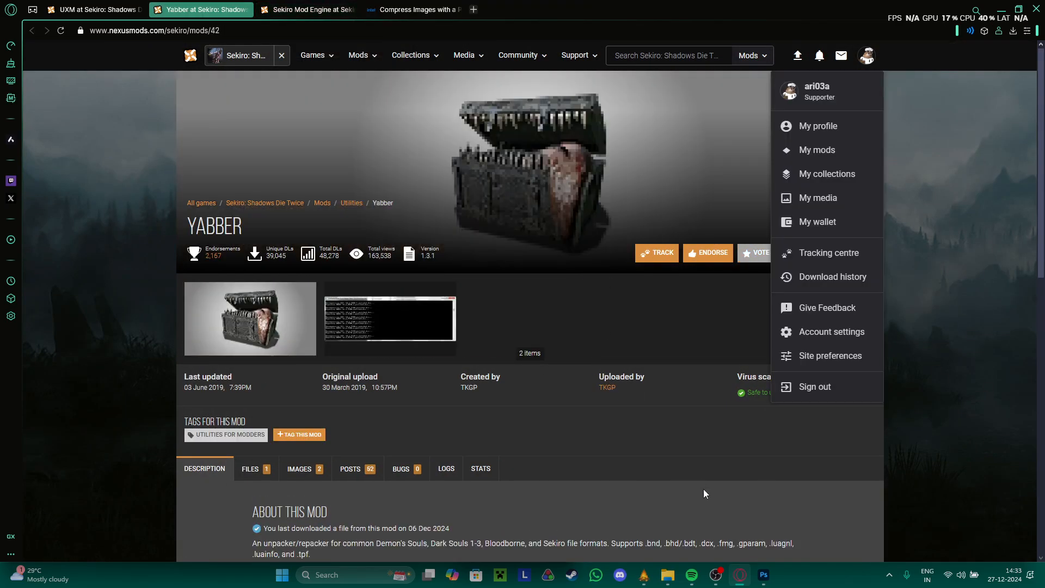
click(765, 577)
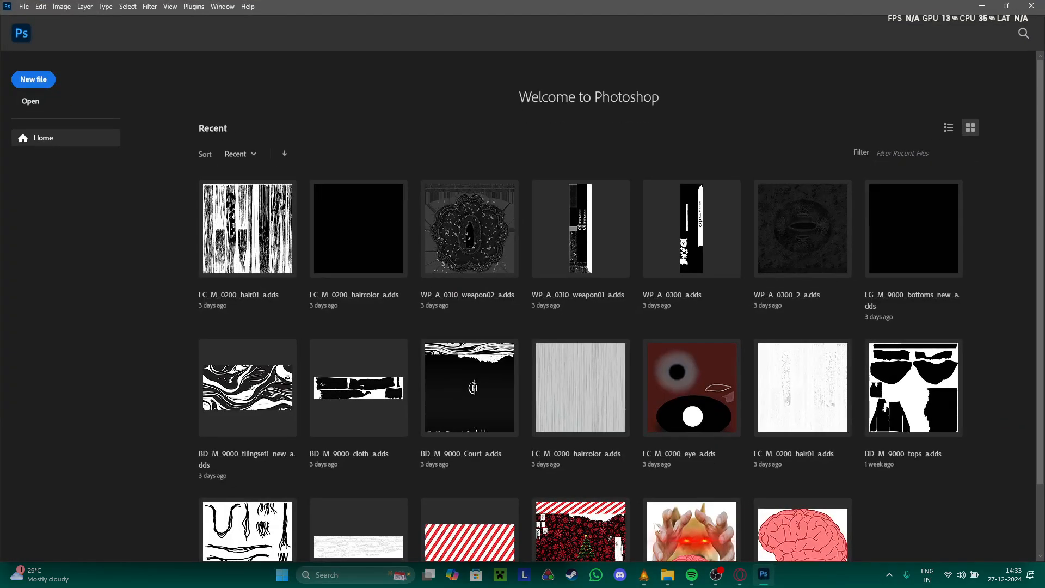
click(739, 572)
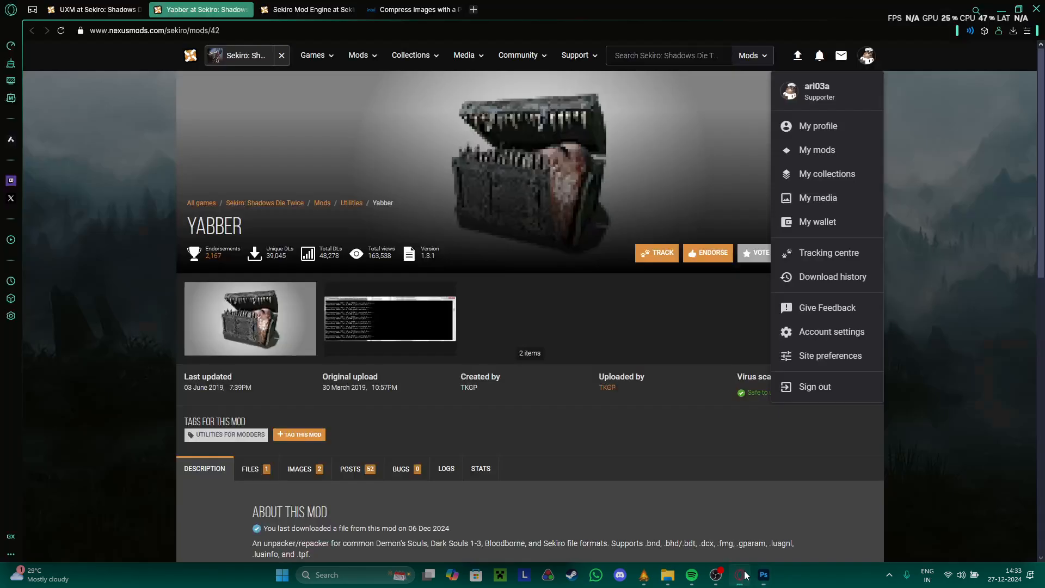
click(764, 576)
click(760, 576)
click(875, 473)
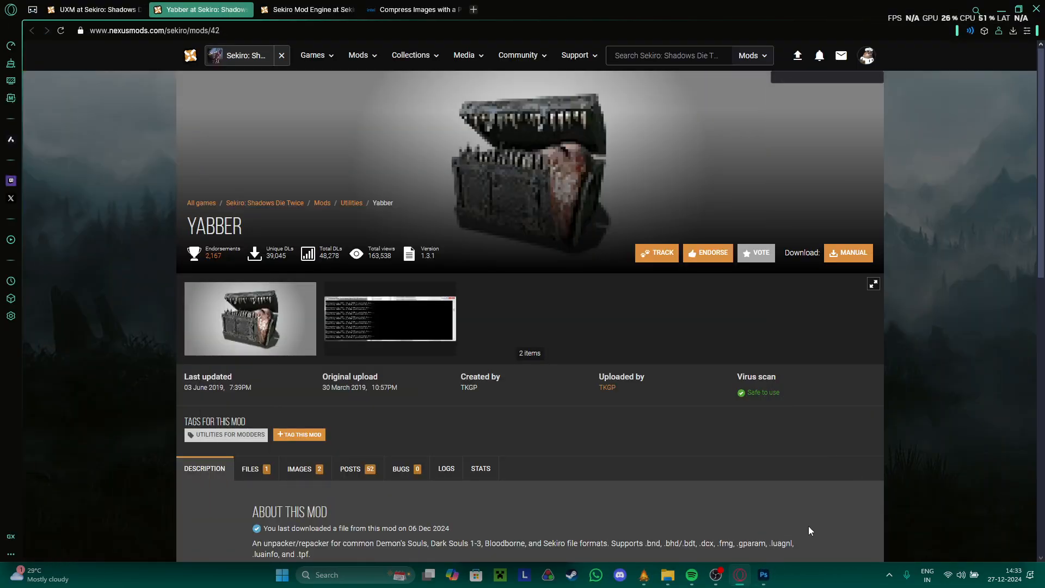
click(763, 575)
click(717, 574)
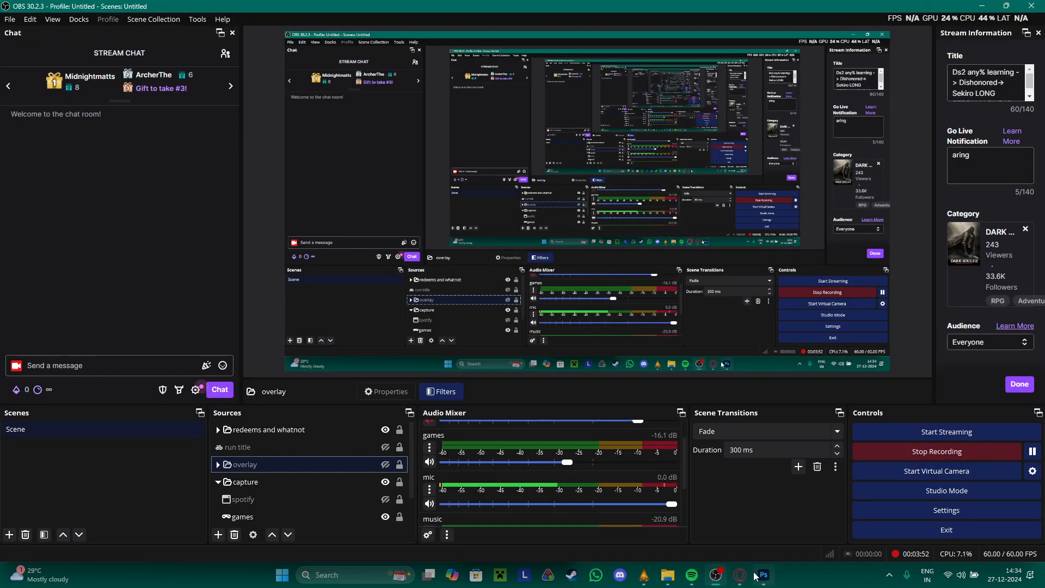
click(761, 575)
click(741, 575)
click(761, 575)
click(762, 575)
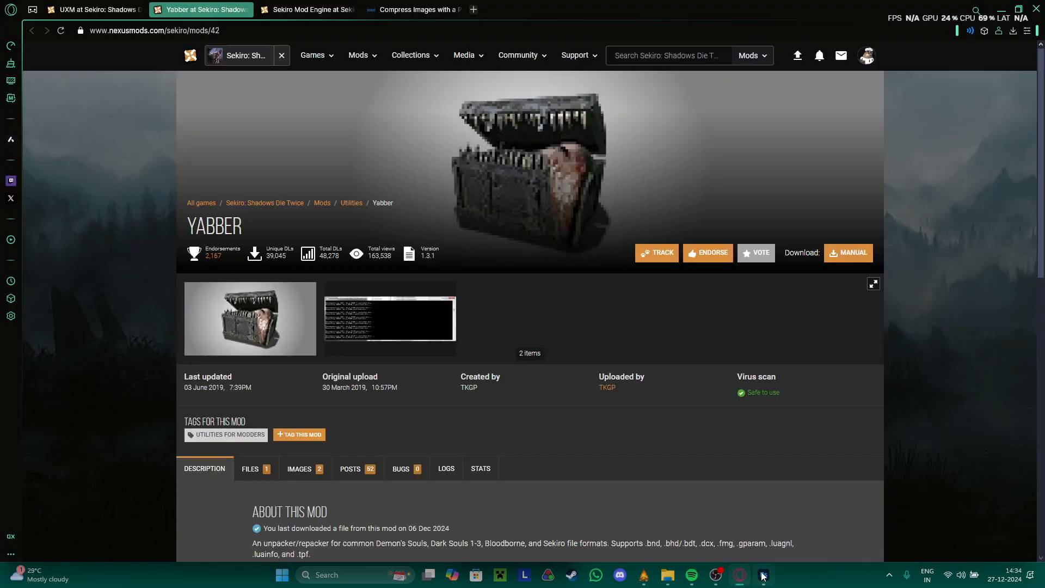
click(763, 575)
click(761, 575)
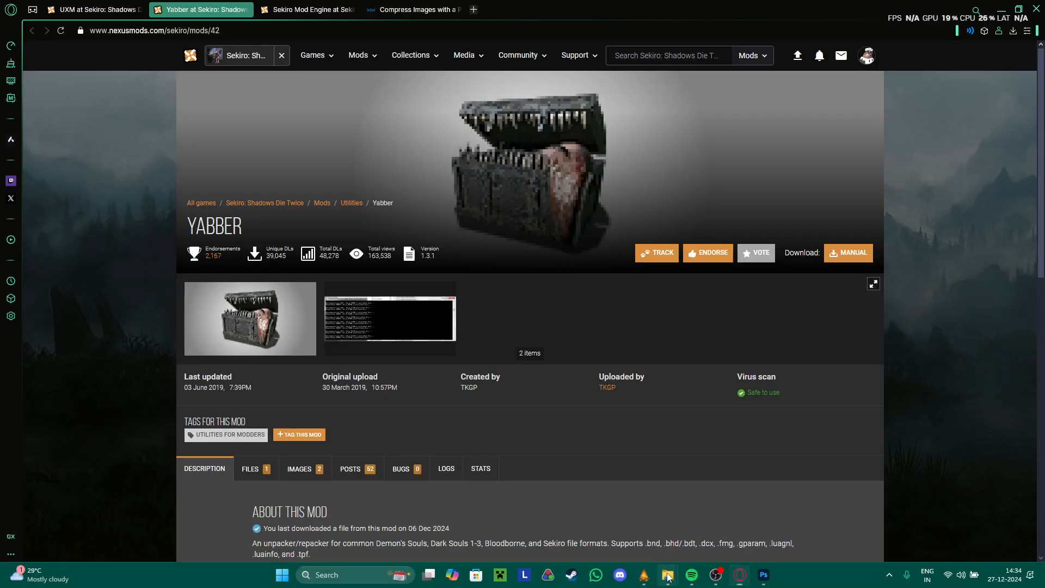
- Bring up the Yabber 1.3.1 folder and, beside it, the modding subfolder containing the partsbnd.dcx files
mouse_move(668, 575)
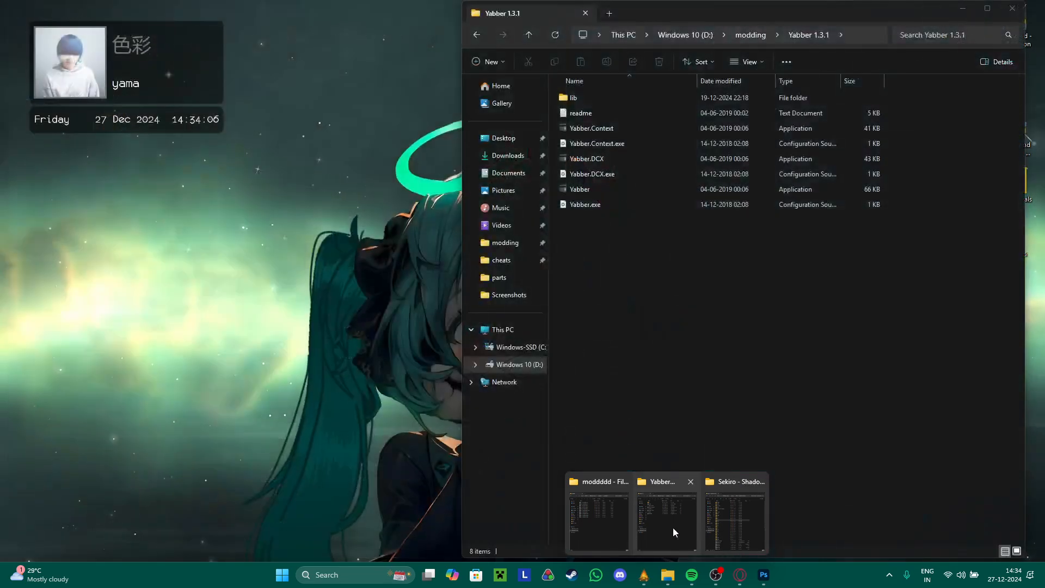
click(673, 527)
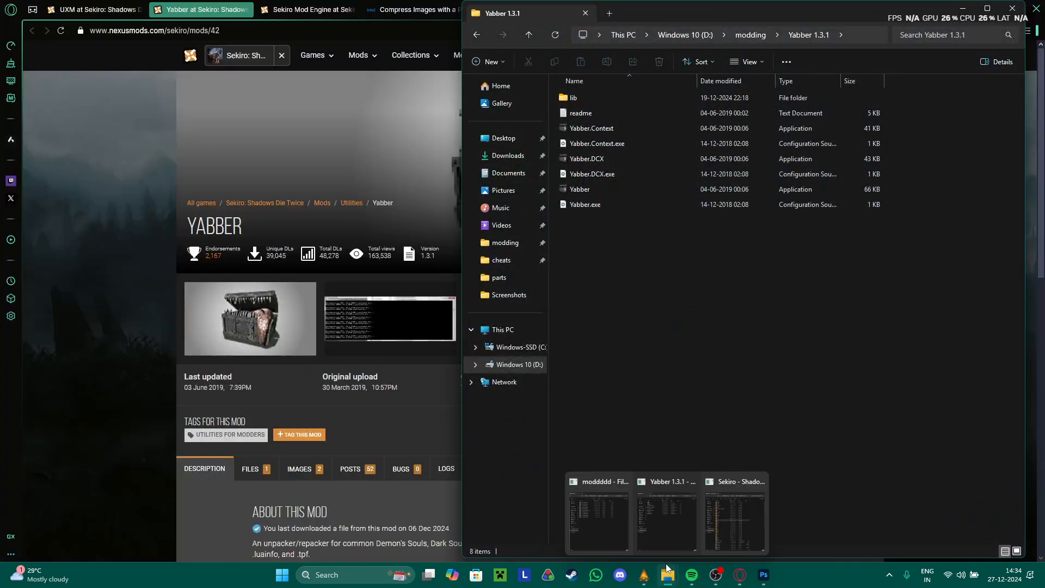
click(613, 533)
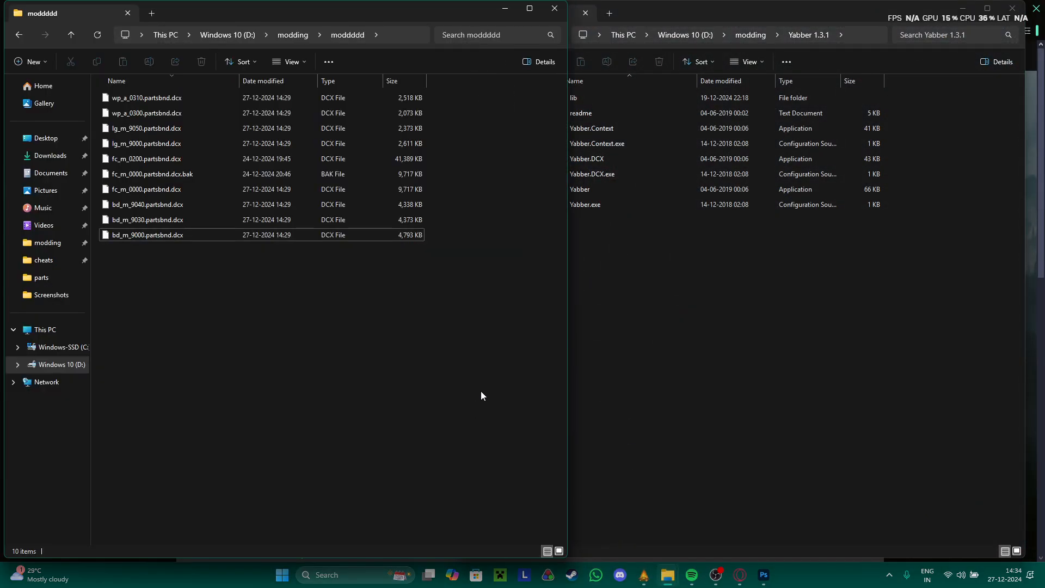
click(149, 158)
key(Delete)
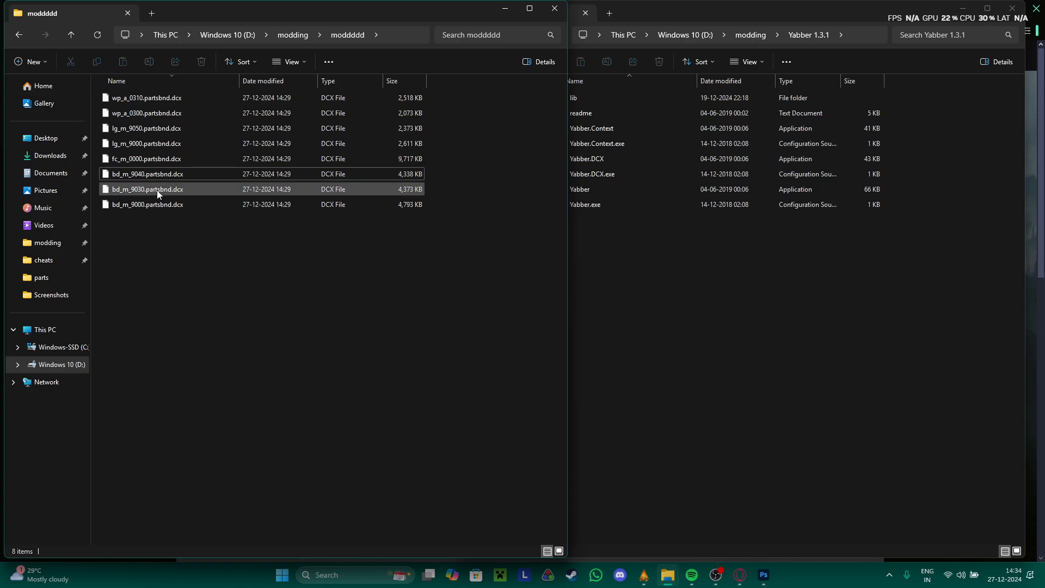
key(ctrl+z)
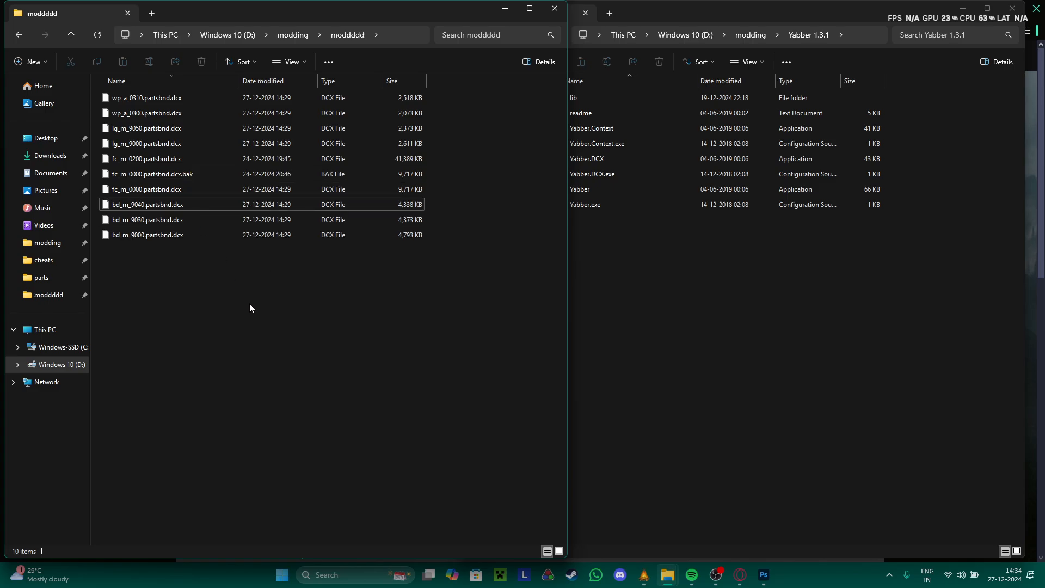
- Delete fc_m_0000.partsbnd.dcx, fc_m_0000.partsbnd.dcx.bak and fc_m_0200.partsbnd.dcx from the modding subfolder
click(157, 189)
ctrl+click(166, 174)
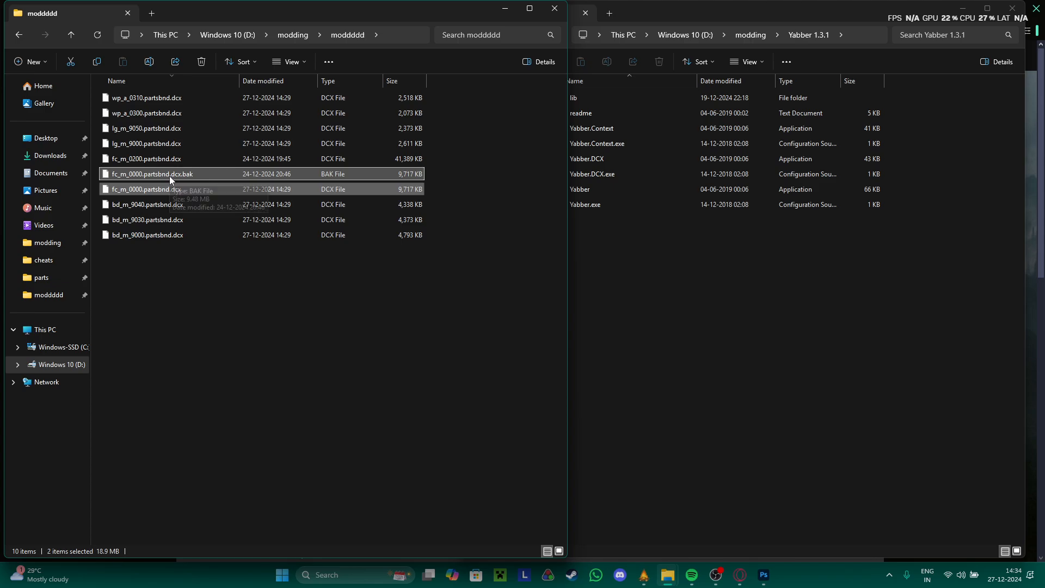
ctrl+click(160, 159)
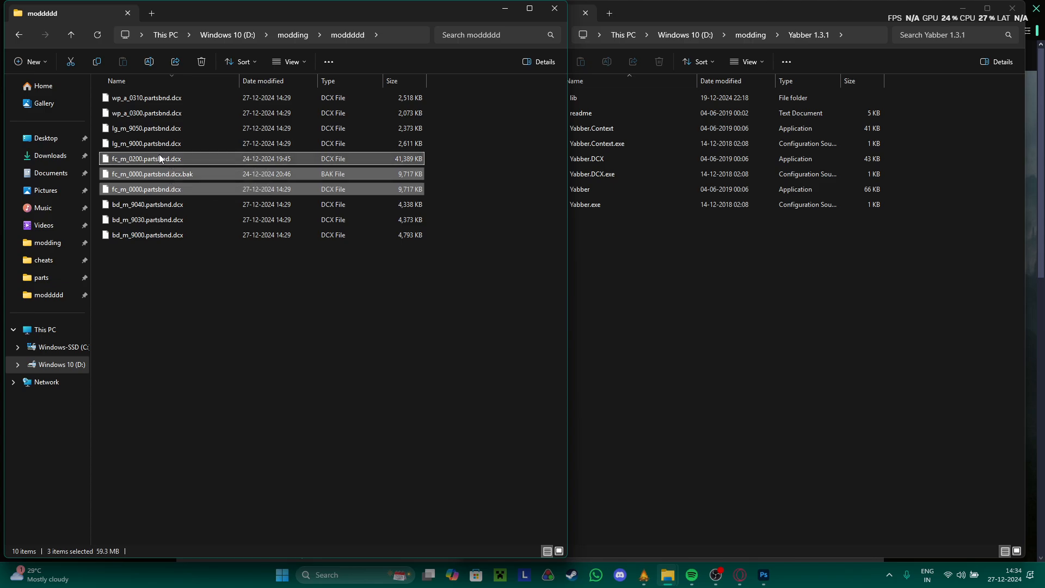
key(Delete)
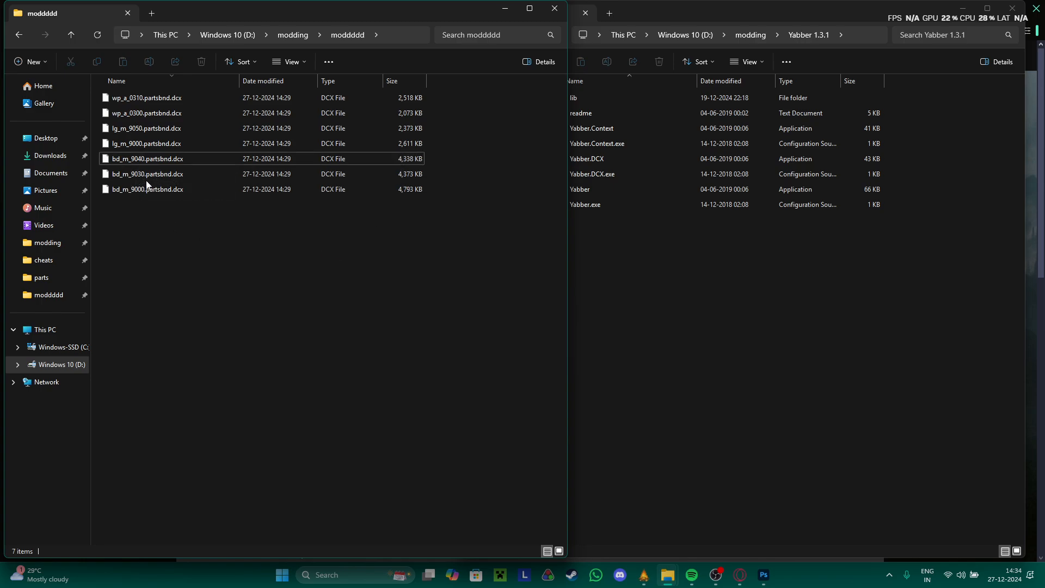
- Open the parts folder inside Sekiro - Shadows Die Twice next to the Yabber folder, and show its full path
click(636, 294)
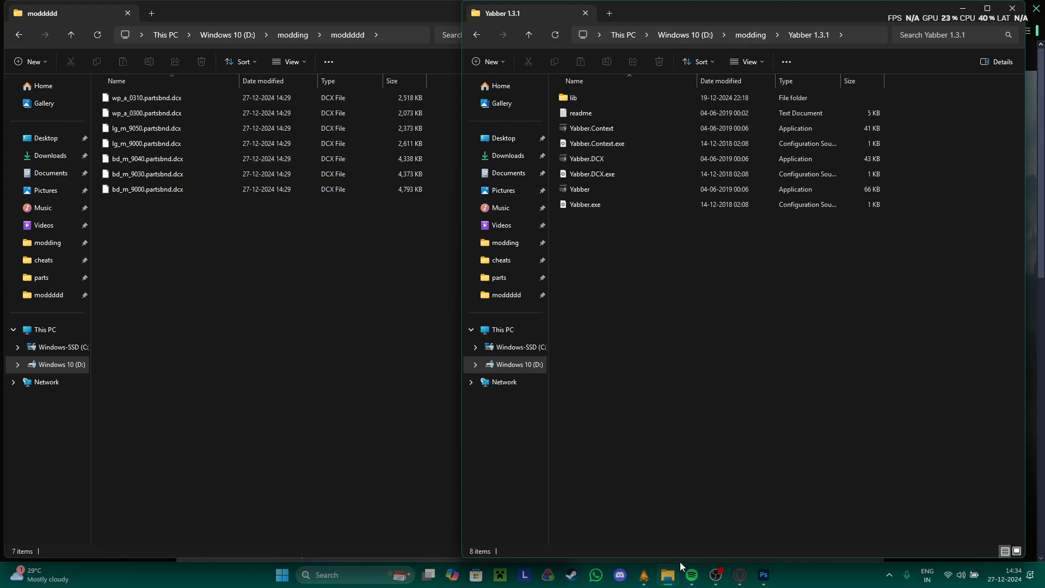
mouse_move(681, 569)
click(721, 515)
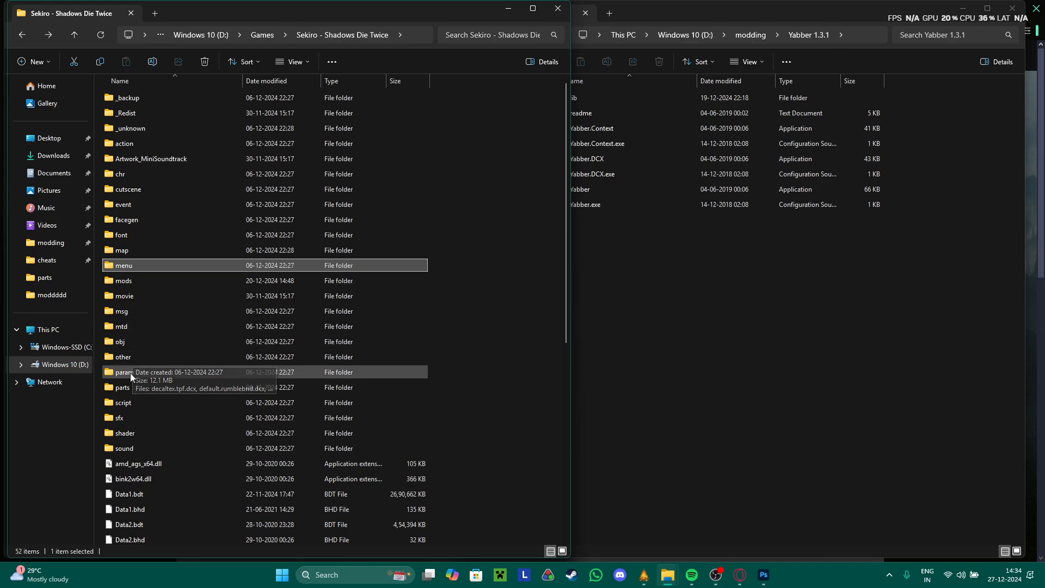
double_click(109, 389)
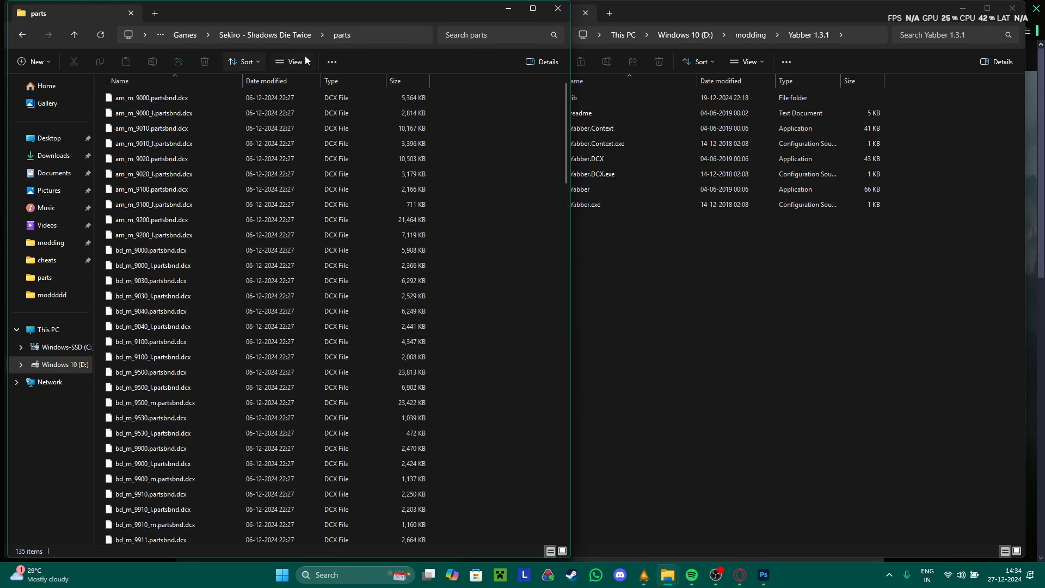
click(368, 33)
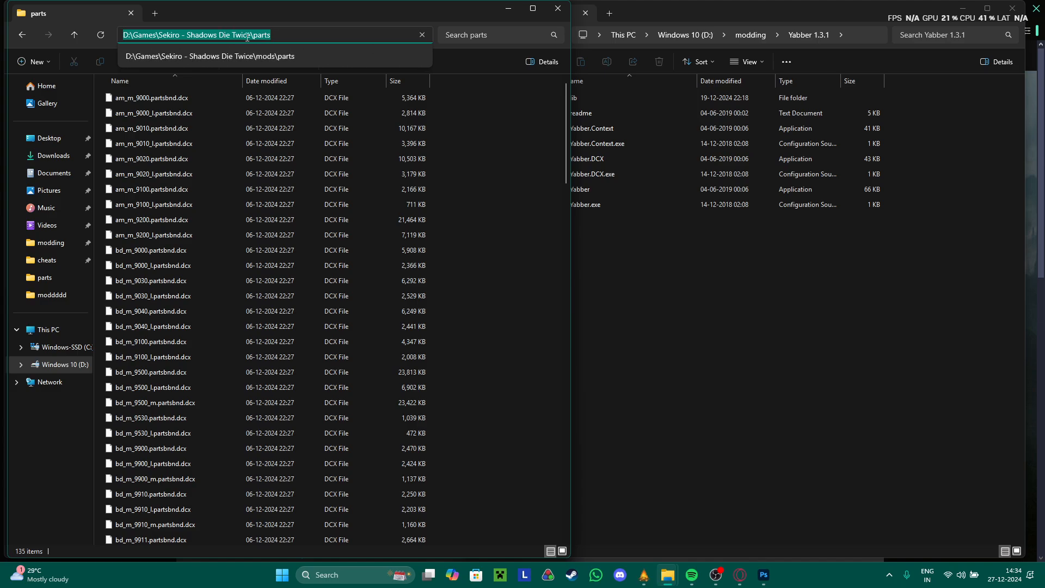
- Point out bd_m_9000.partsbnd.dcx in the game's own parts folder, and return to the parts folder inside mods
click(482, 166)
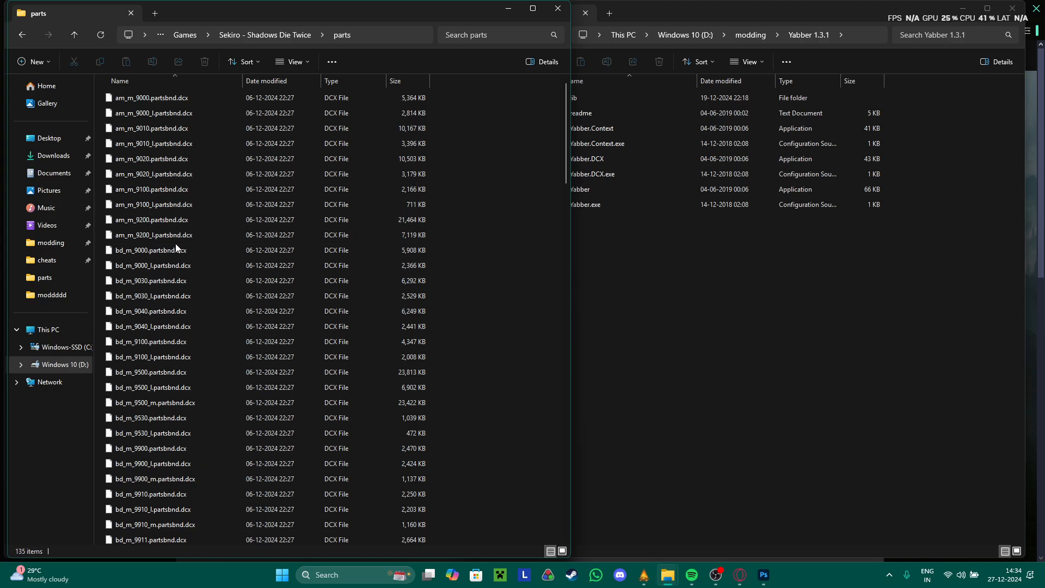
click(155, 254)
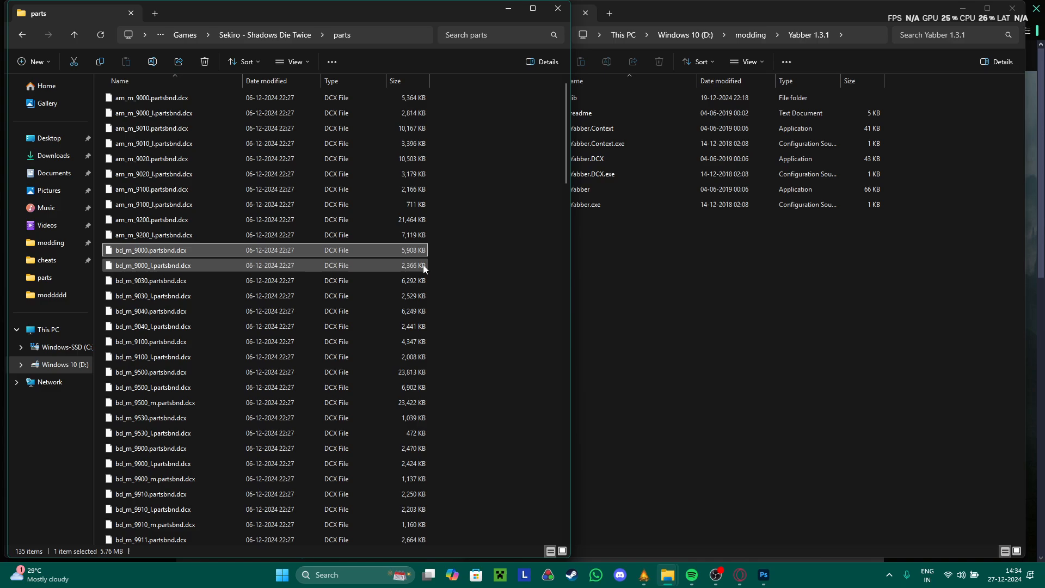
click(19, 29)
click(18, 28)
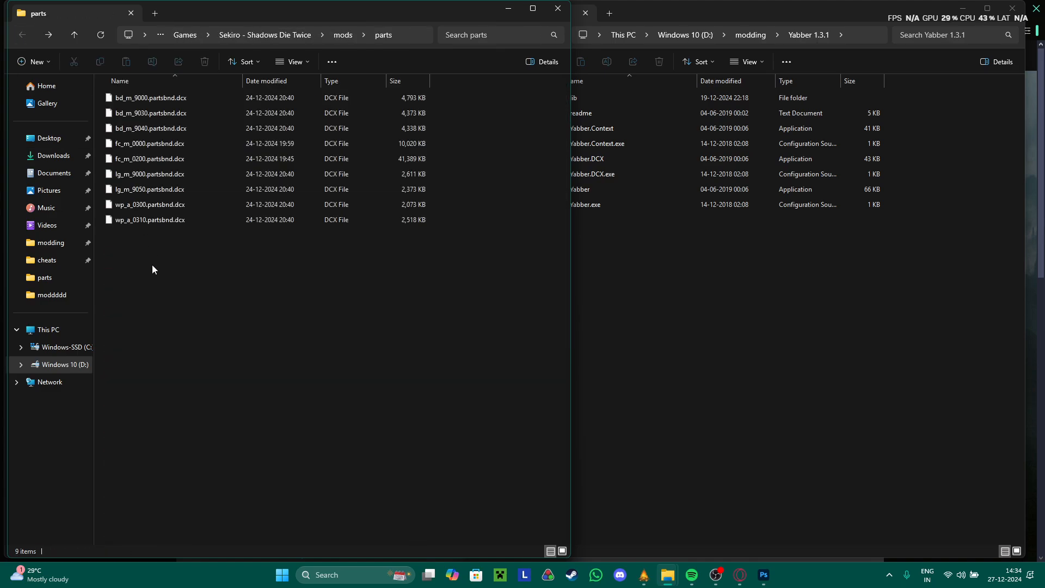
- Highlight in turn the three bd_m files, the two lg_m files and the two wp_a files in the mods parts folder
click(178, 102)
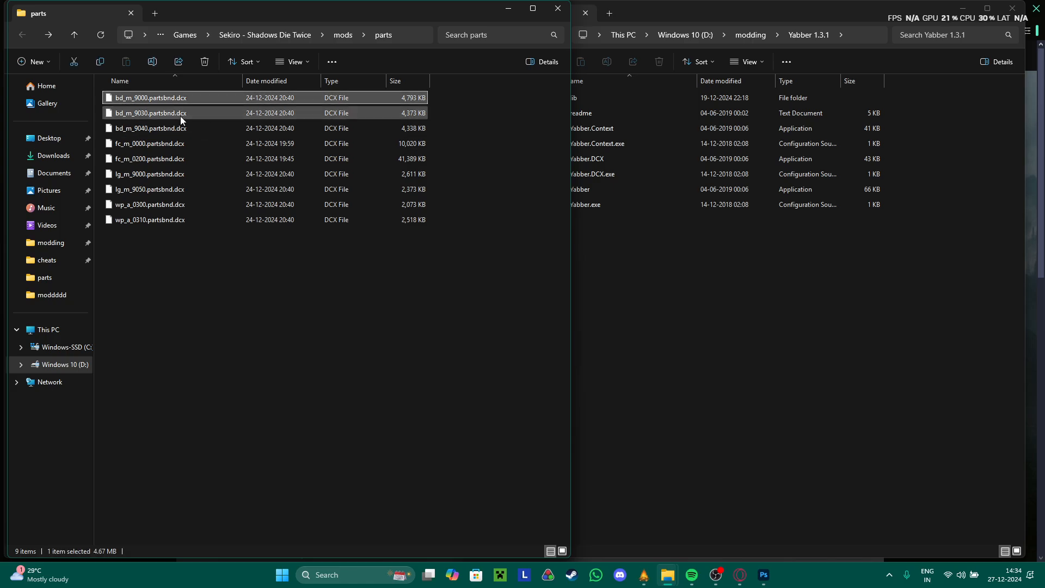
shift+click(176, 129)
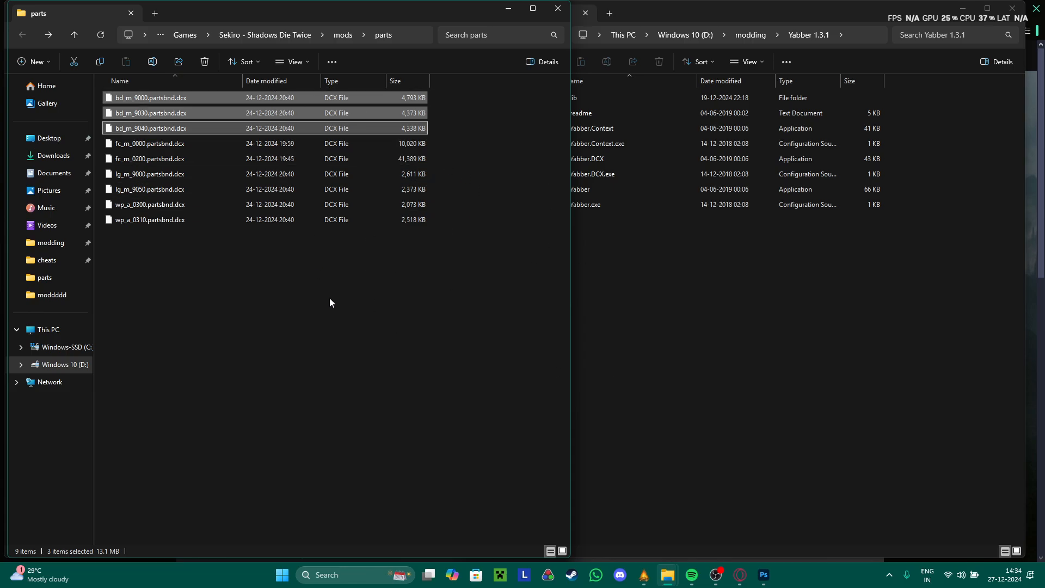
click(198, 234)
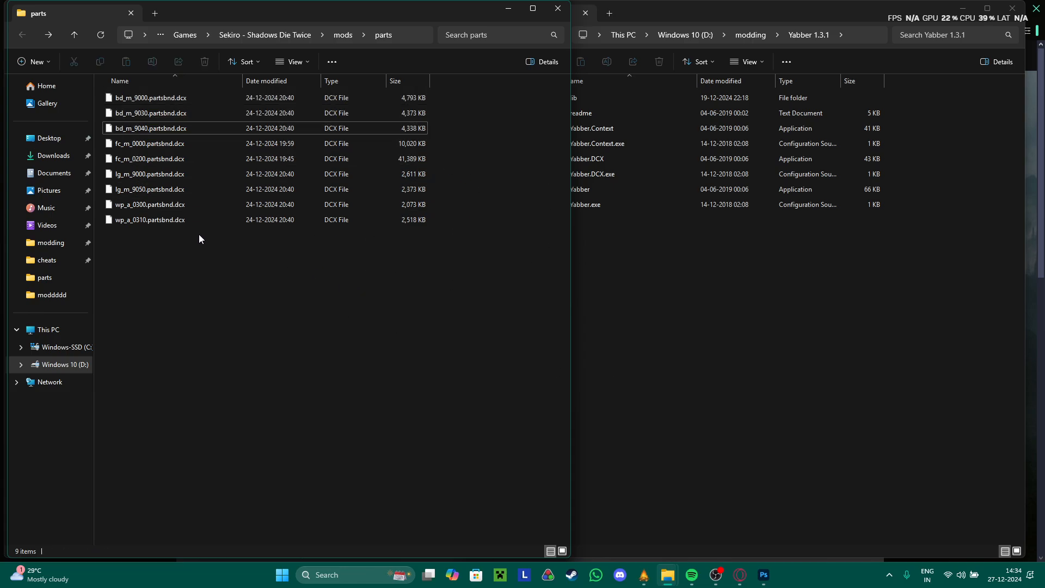
click(158, 174)
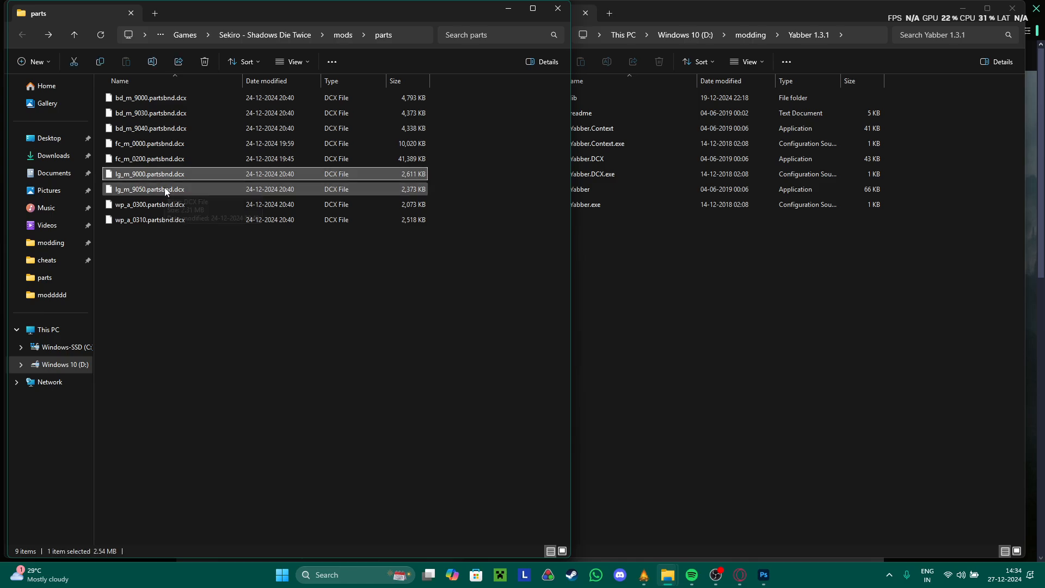
ctrl+click(165, 188)
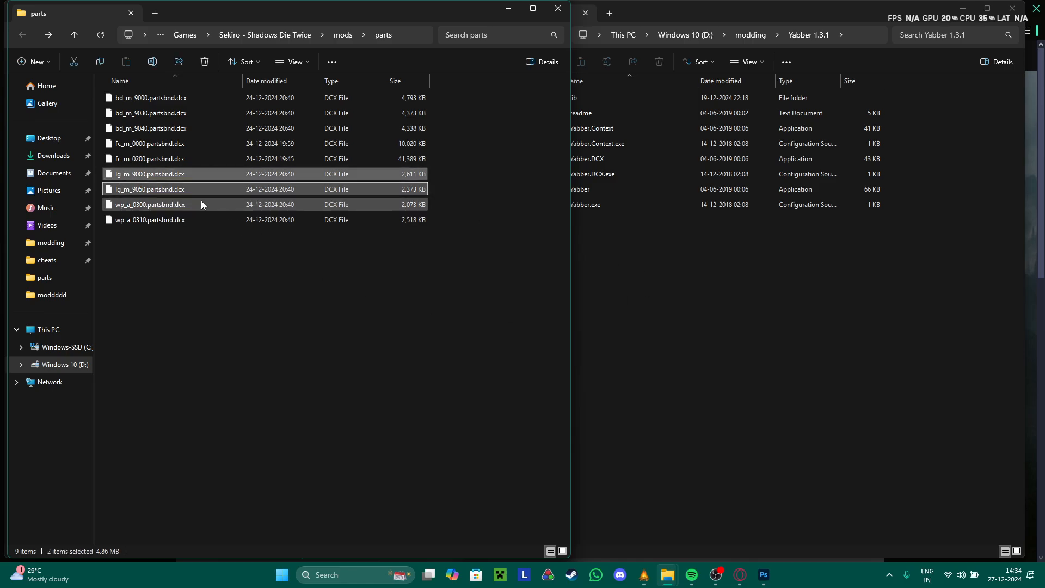
click(242, 273)
click(187, 207)
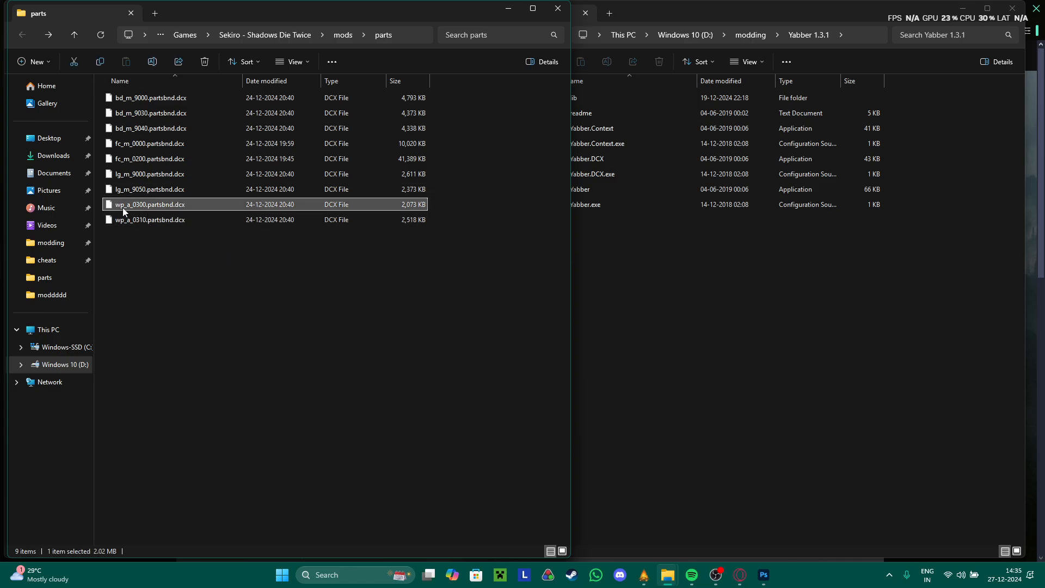
click(152, 220)
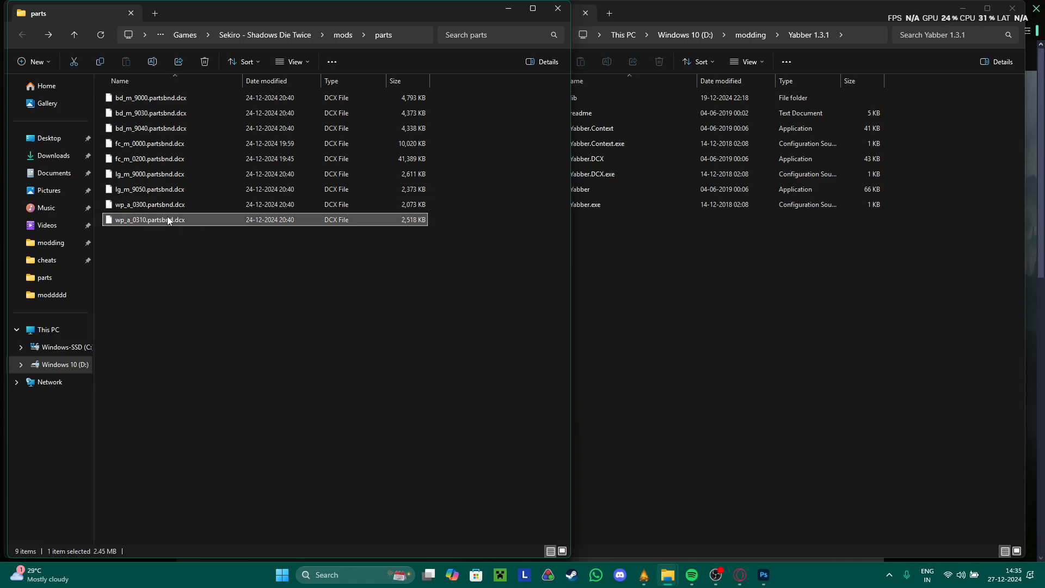
- Delete fc_m_0000.partsbnd.dcx and fc_m_0200.partsbnd.dcx from the mods parts folder, and undo the deletion
drag(448, 155, 384, 136)
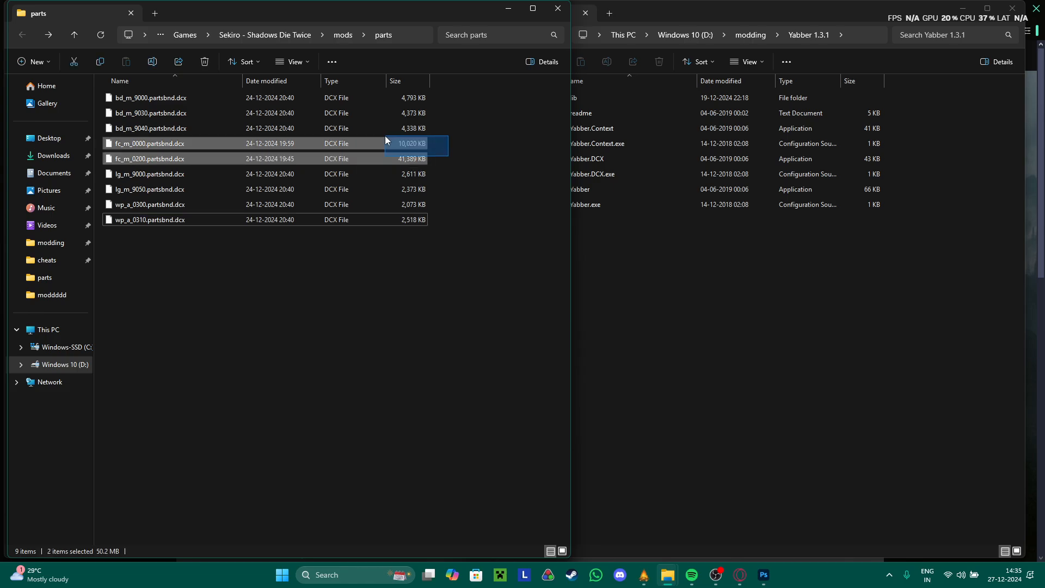
click(442, 160)
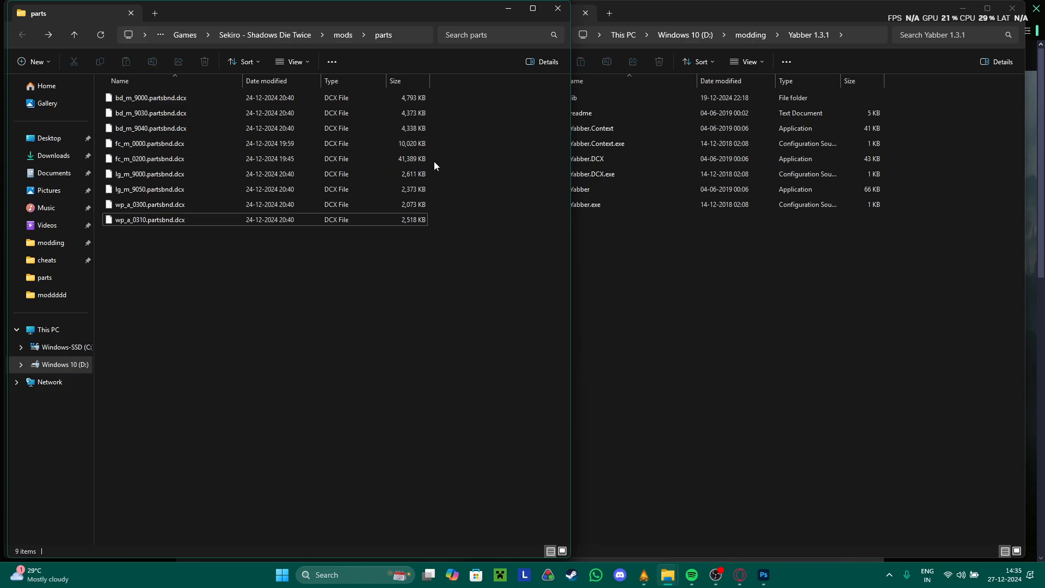
drag(434, 165, 385, 146)
key(Delete)
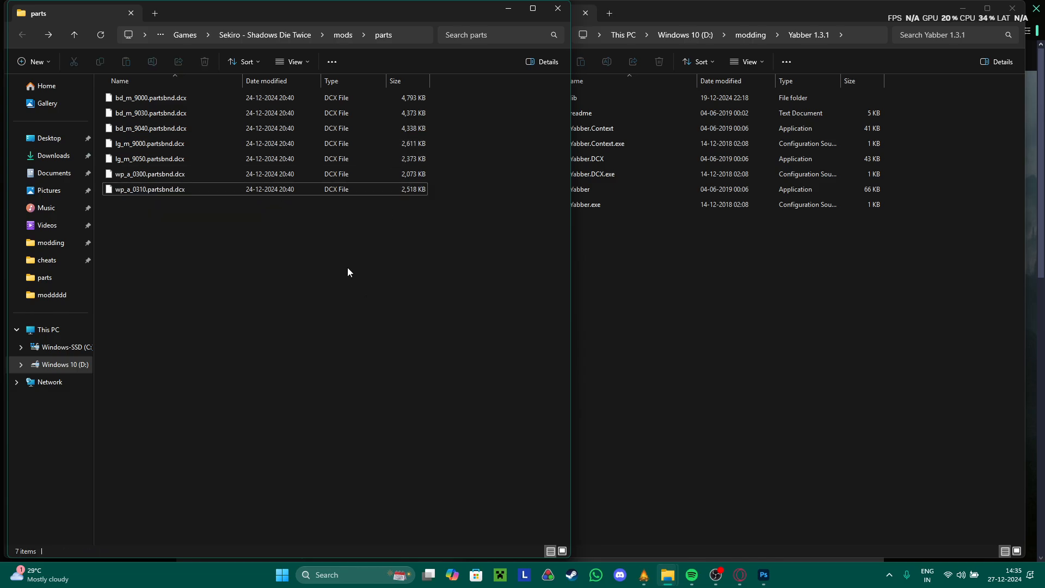
key(ctrl+z)
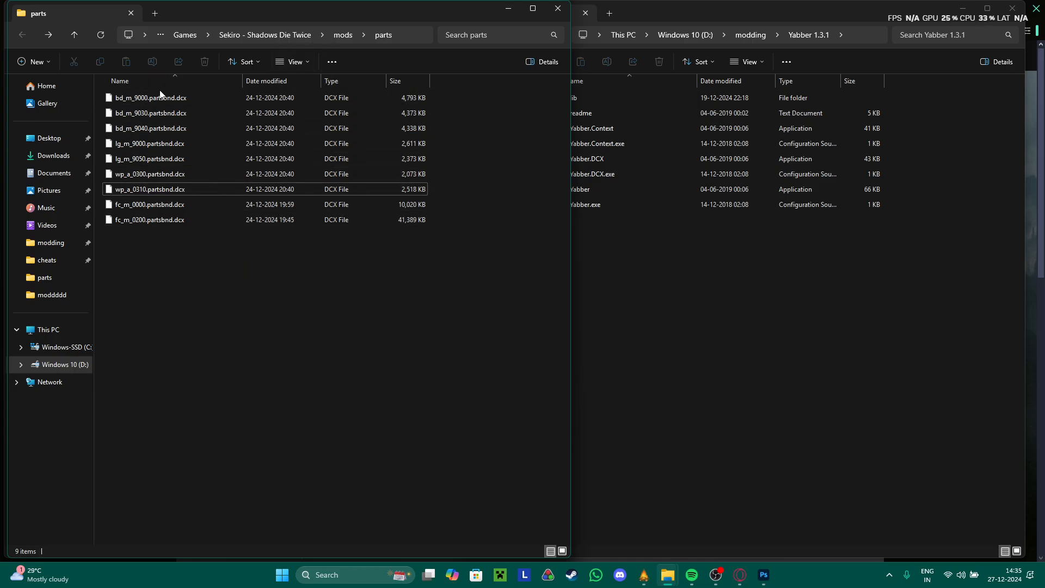
drag(98, 96, 112, 191)
click(469, 249)
- Switch to the browser, search the Sekiro mods for "grapple", and open the Sekiro unlimited grapple hook mod page
click(775, 574)
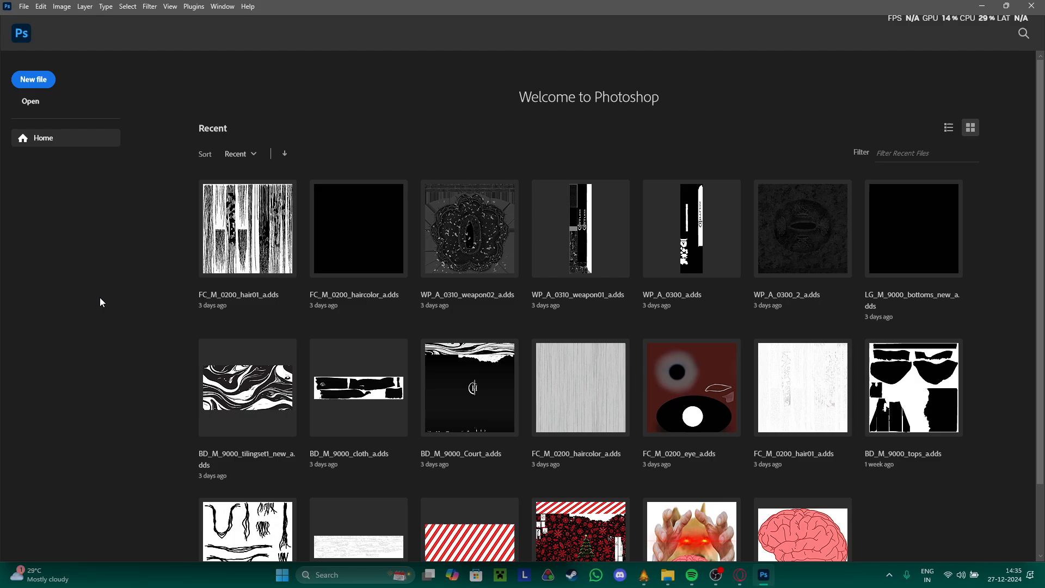
click(739, 574)
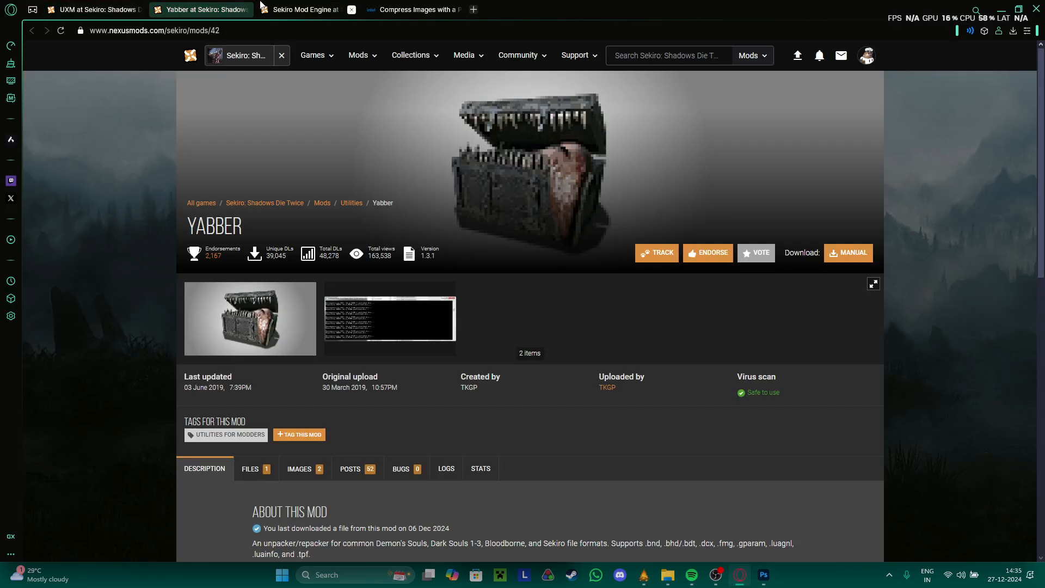
click(332, 9)
click(684, 64)
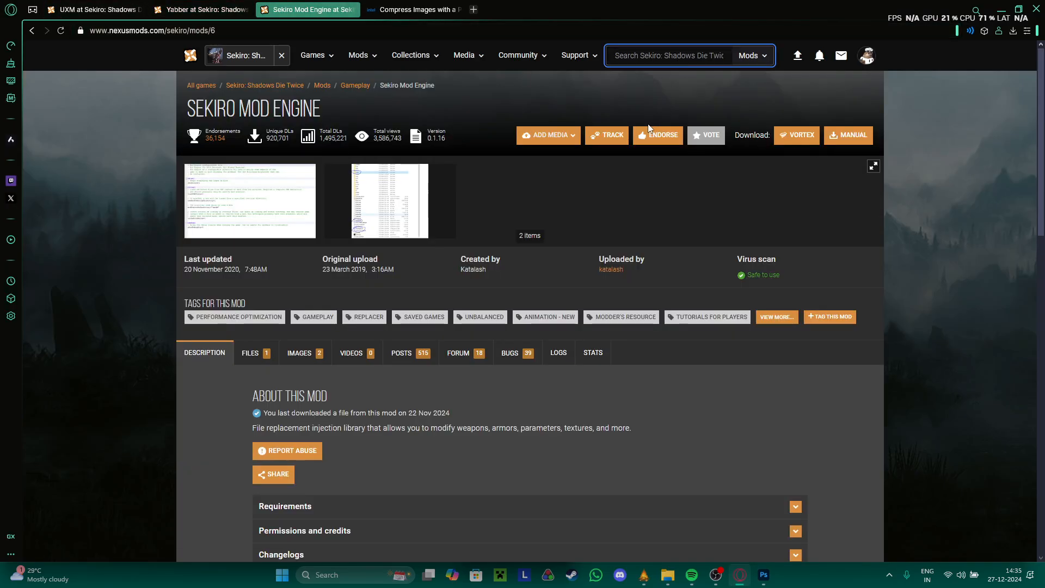
text(grapple)
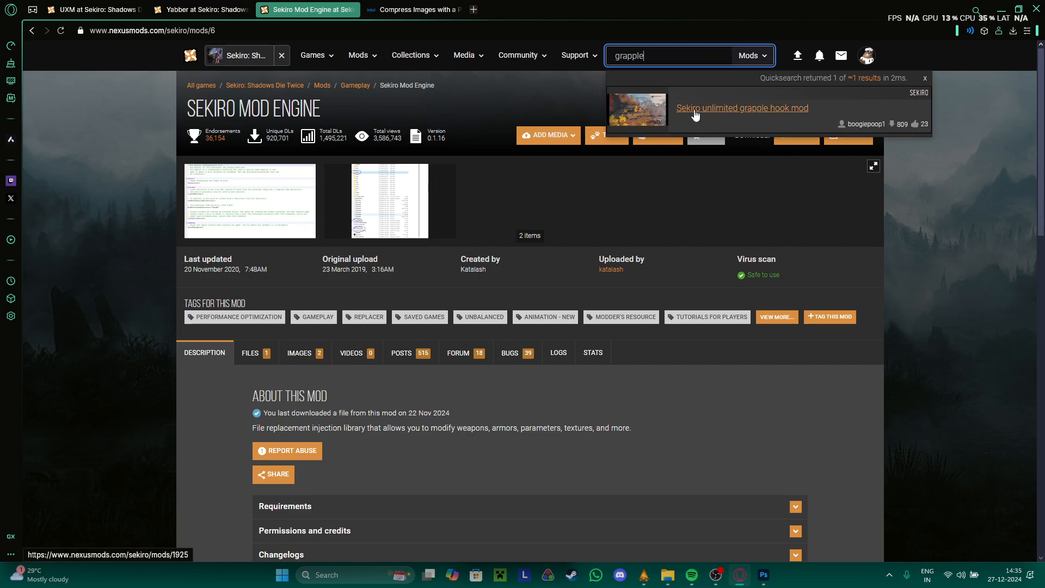
click(695, 114)
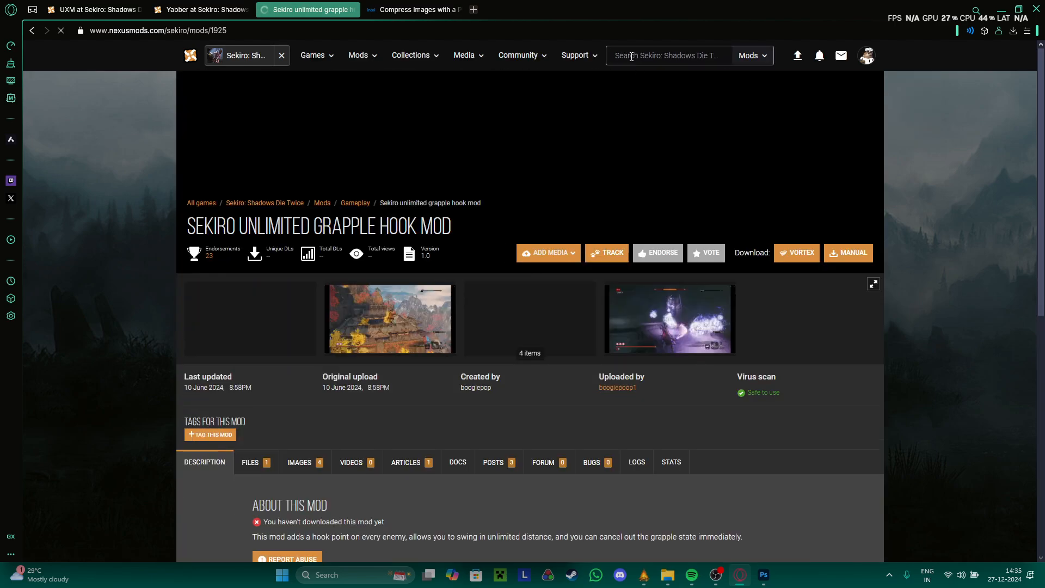
- Search the Sekiro mods for "rope" and open the Glowing Rope mod page
click(627, 60)
text(gr)
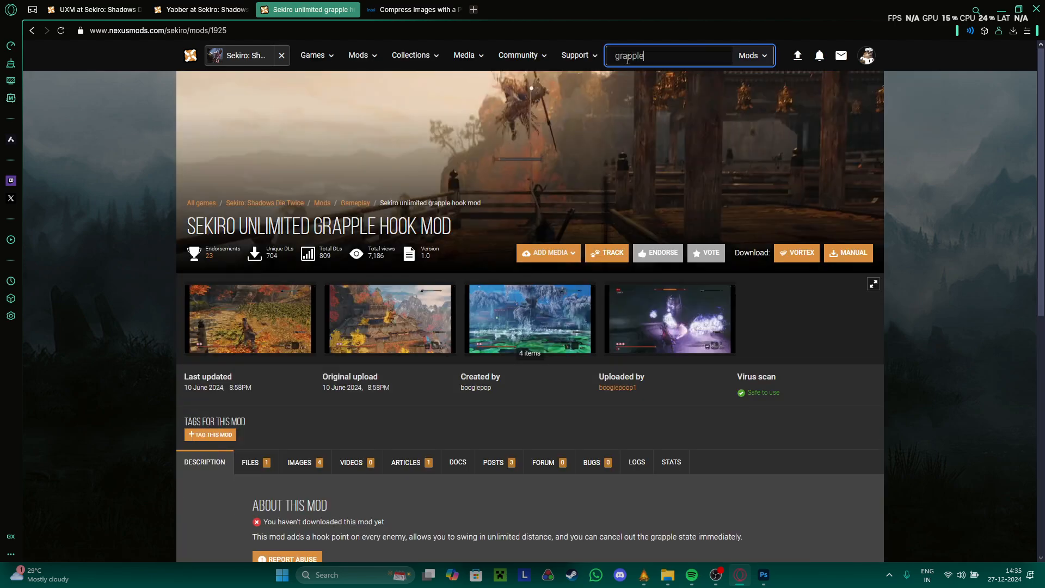
text(apple)
key(BackSpace)
key(BackSpace)
key(BackSpace)
text(op)
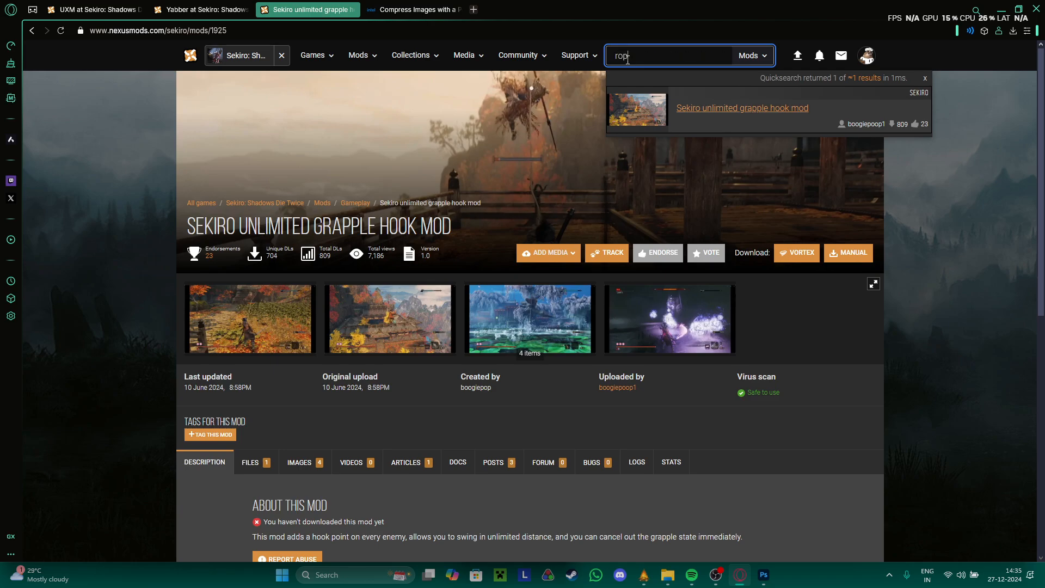
text(e)
click(694, 126)
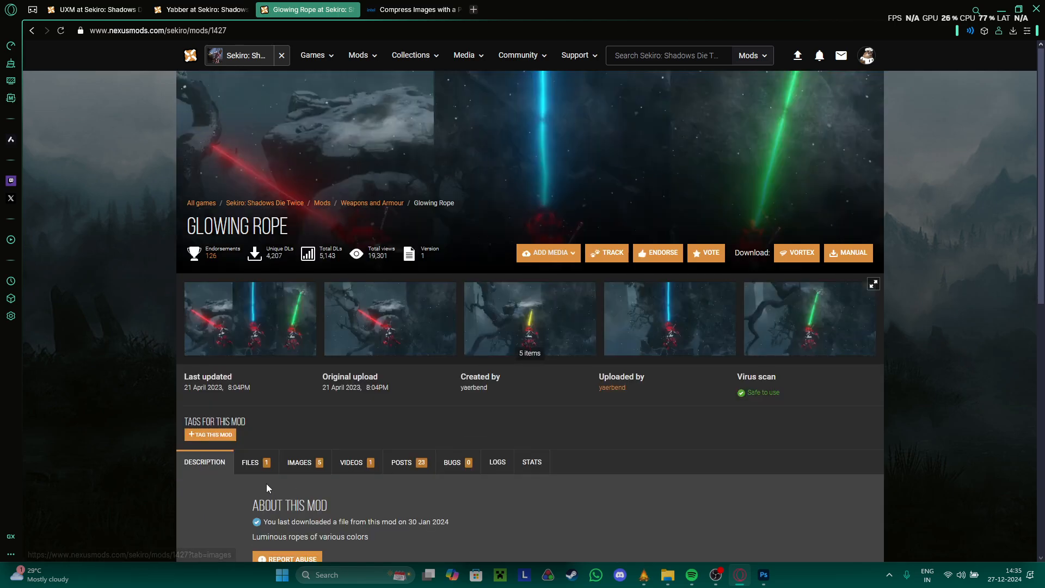
- Preview the file contents of the Glowing Rope download, highlight the wp_a_9500.partsbnd.dcx names, and close the preview
scroll(266, 489, down, 2)
click(299, 353)
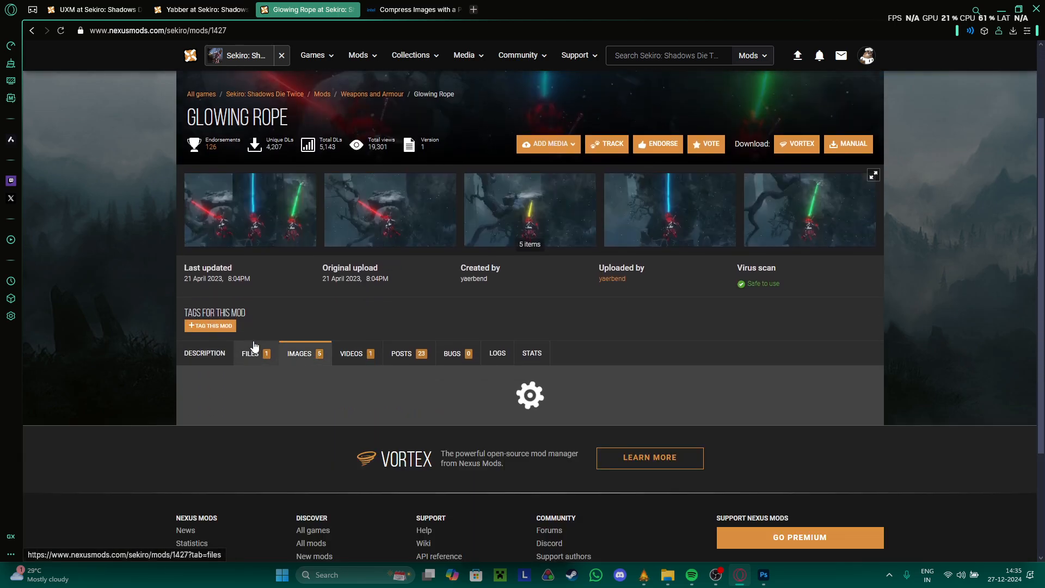
click(254, 348)
scroll(282, 381, down, 5)
click(292, 287)
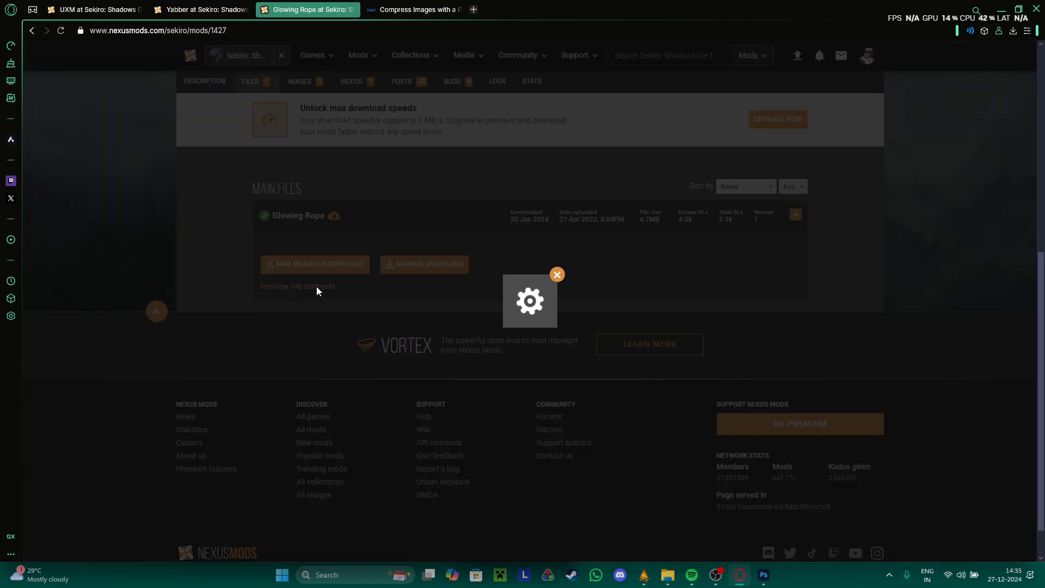
double_click(428, 298)
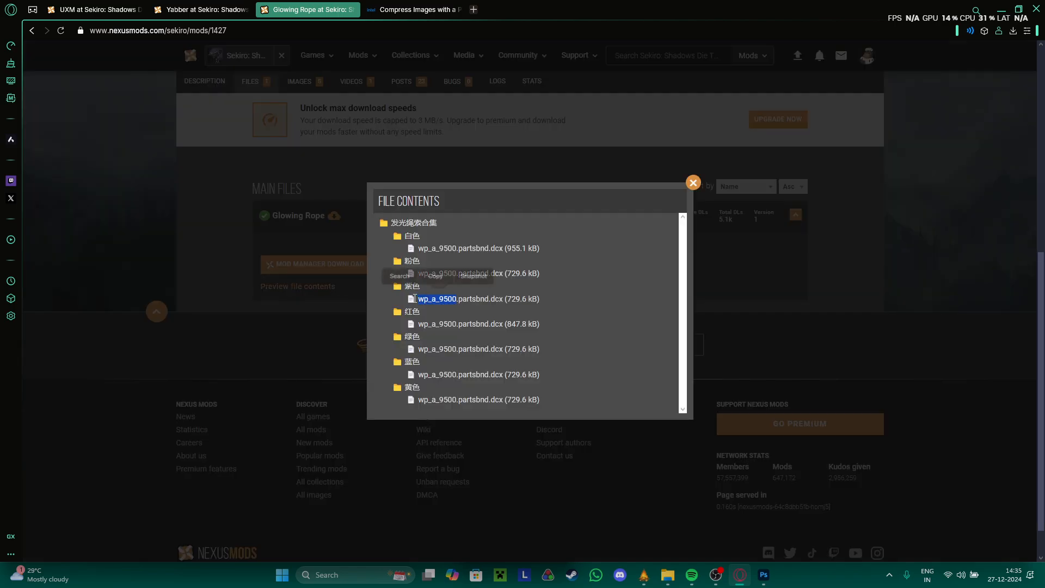
click(451, 309)
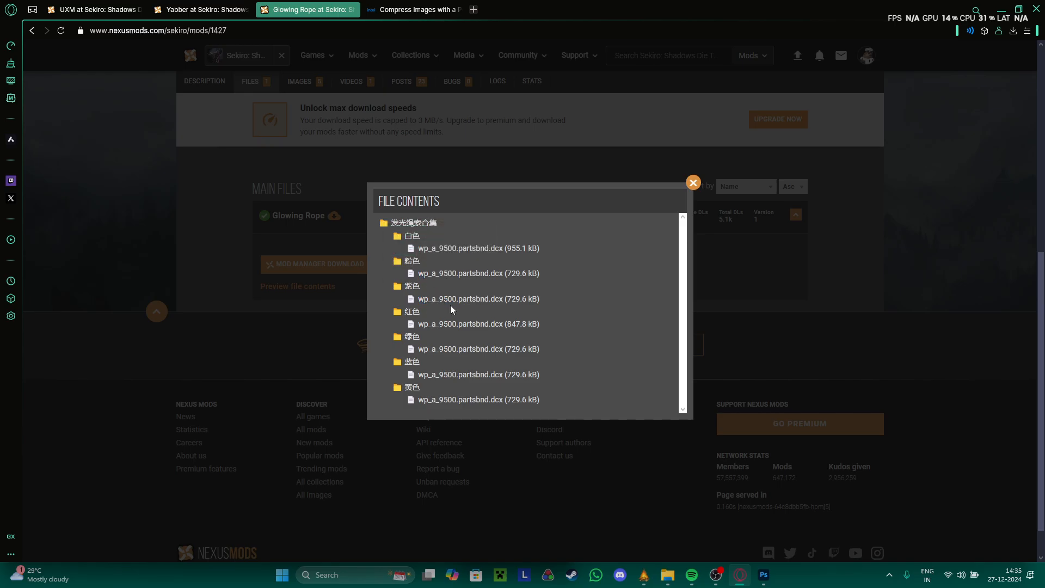
click(443, 304)
triple_click(476, 247)
click(456, 248)
click(691, 183)
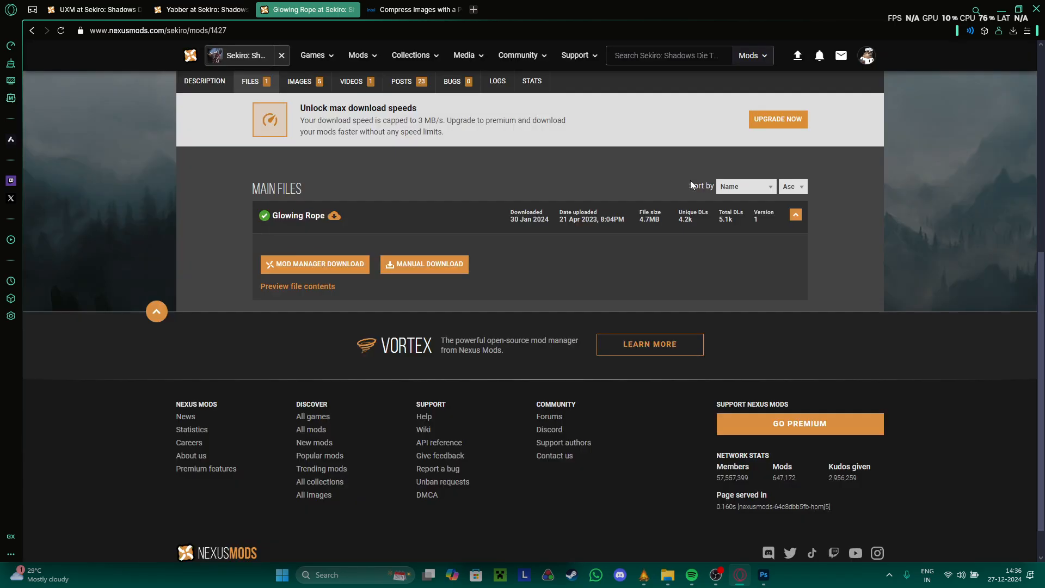
- Return from the Glowing Rope page to the Sekiro Mod Engine page
click(207, 9)
click(310, 9)
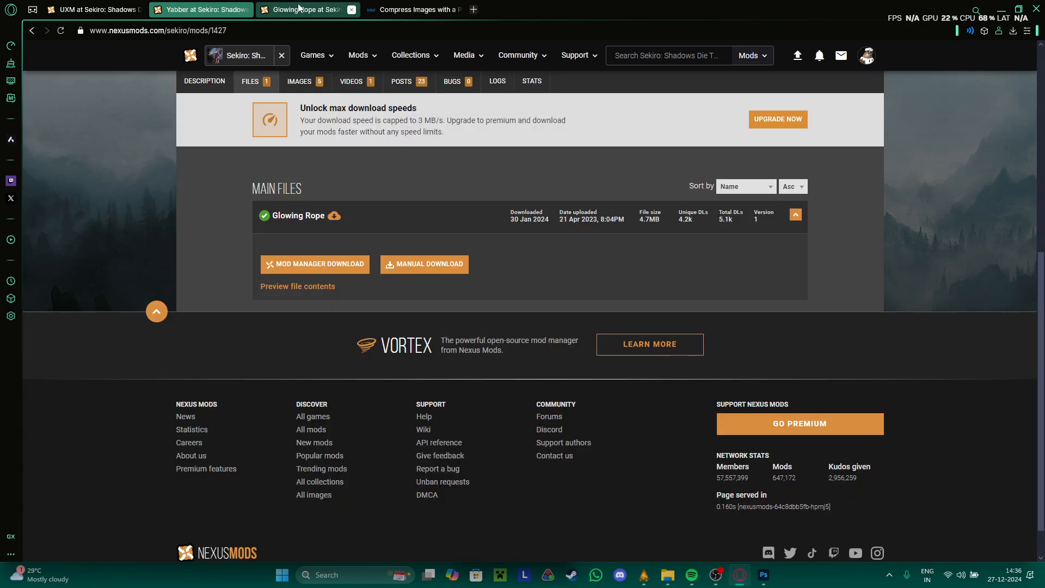
scroll(286, 98, up, 5)
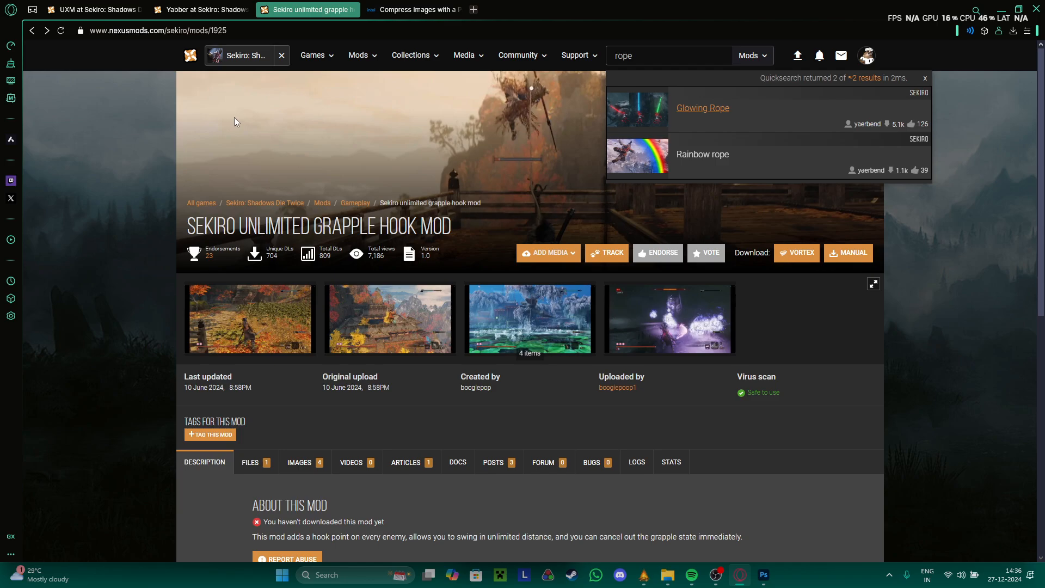
key(alt+Left)
scroll(217, 171, down, 1)
scroll(217, 171, up, 1)
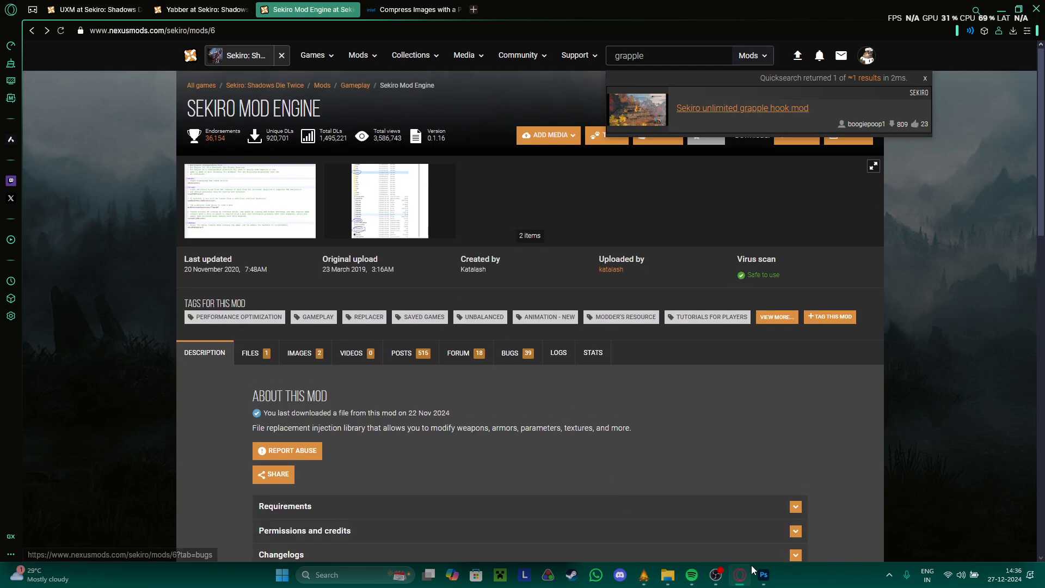
- Switch to File Explorer and show the modding subfolder with the partsbnd.dcx files beside the Yabber 1.3.1 folder
mouse_move(668, 578)
click(655, 536)
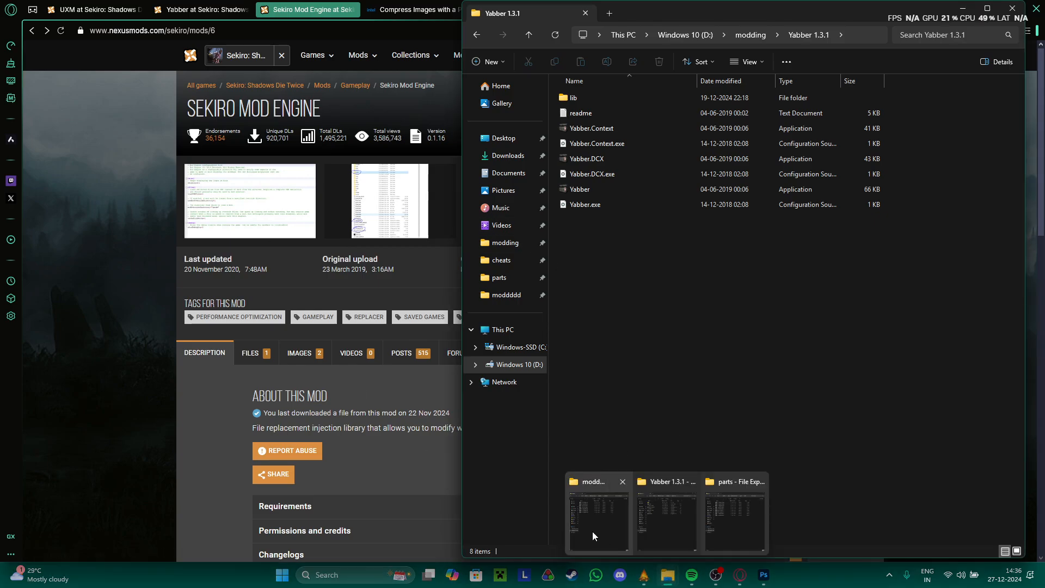
click(592, 531)
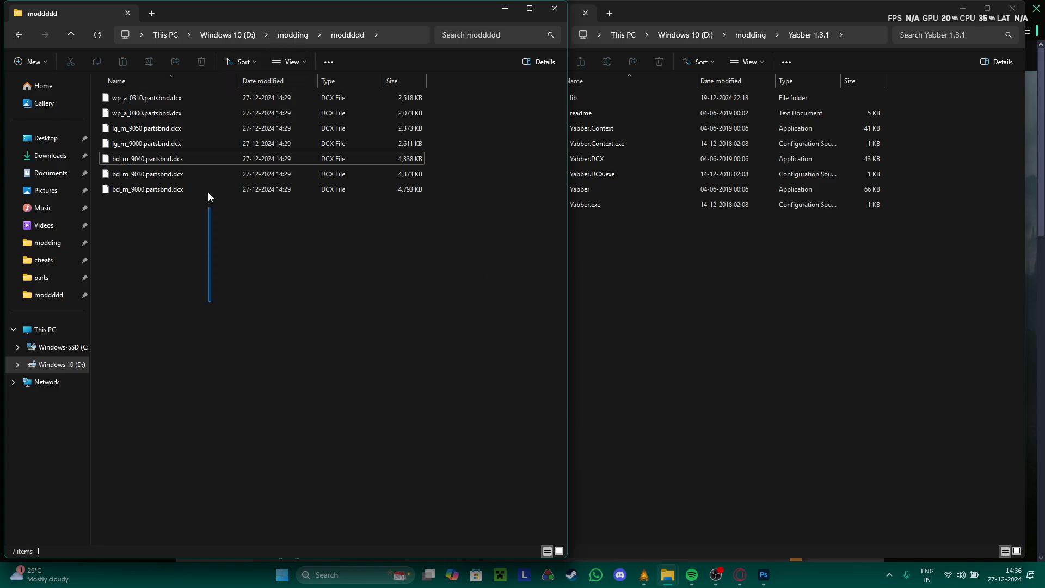
- Select all seven partsbnd.dcx files in the modding subfolder and drop them onto the Yabber application to unpack them
drag(208, 194, 188, 95)
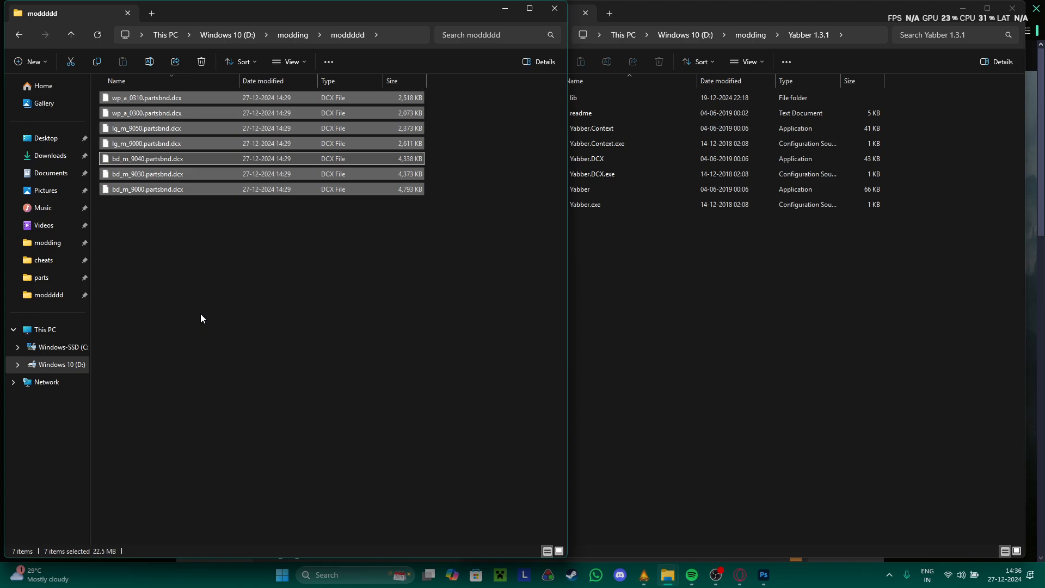
drag(209, 333, 156, 99)
drag(336, 190, 403, 261)
click(641, 266)
drag(293, 284, 265, 98)
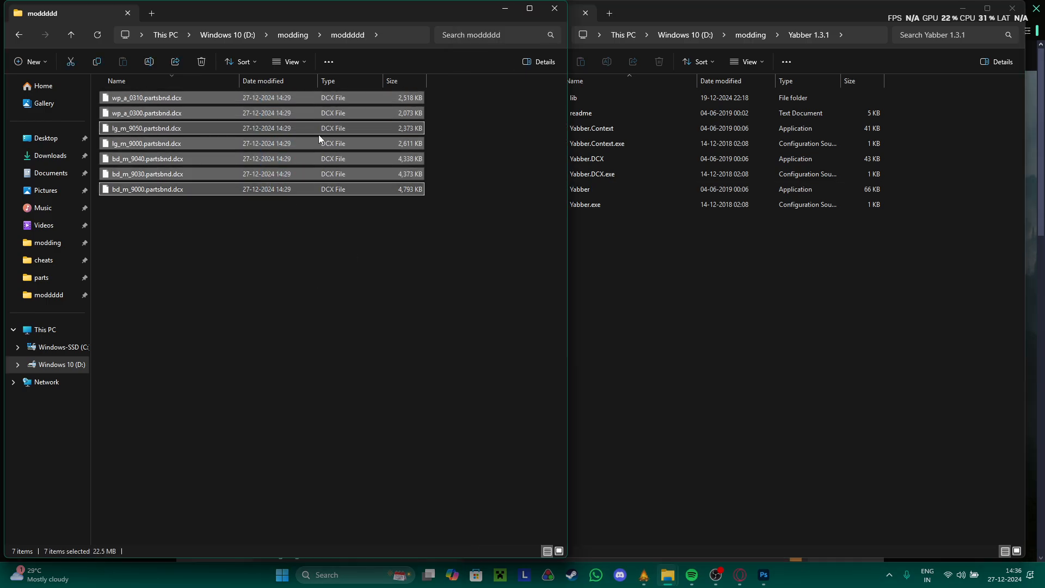
click(342, 272)
drag(285, 193, 417, 213)
drag(408, 265, 371, 82)
drag(408, 182, 618, 193)
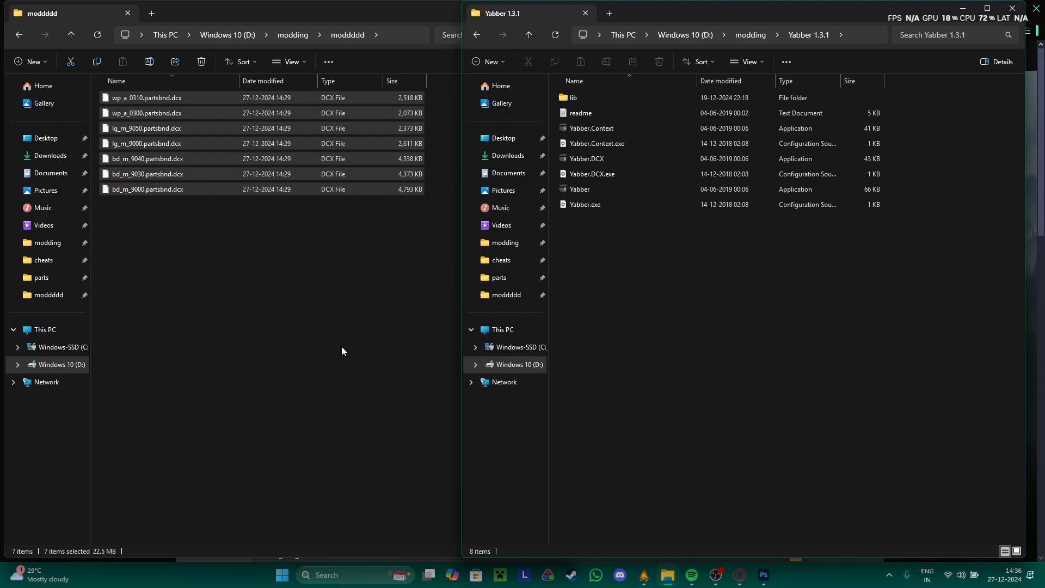
- Open the lib folder inside Yabber 1.3.1 and point out the oo2core_6_win64.dll file
click(348, 345)
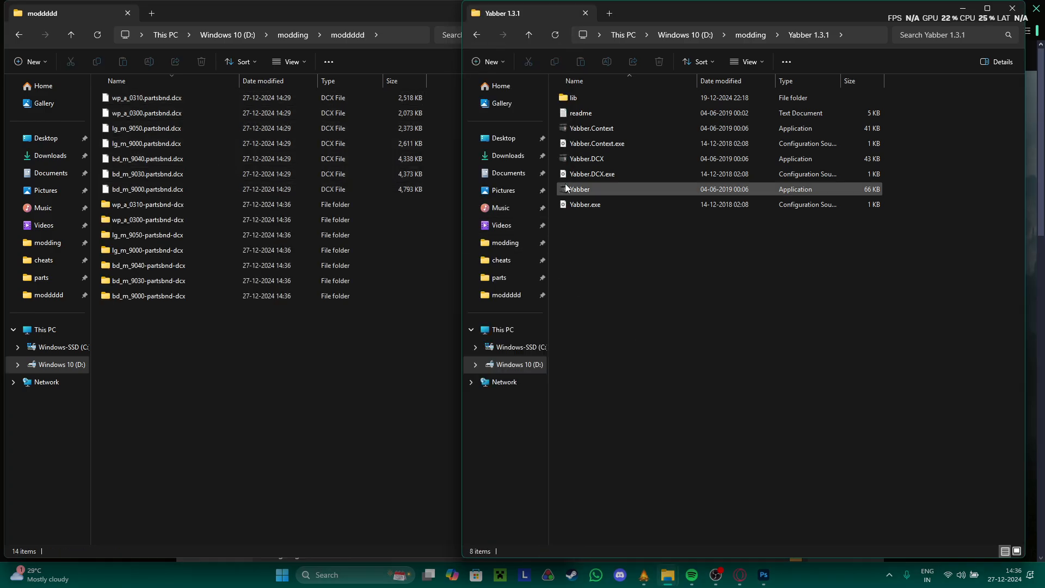
click(610, 100)
double_click(609, 99)
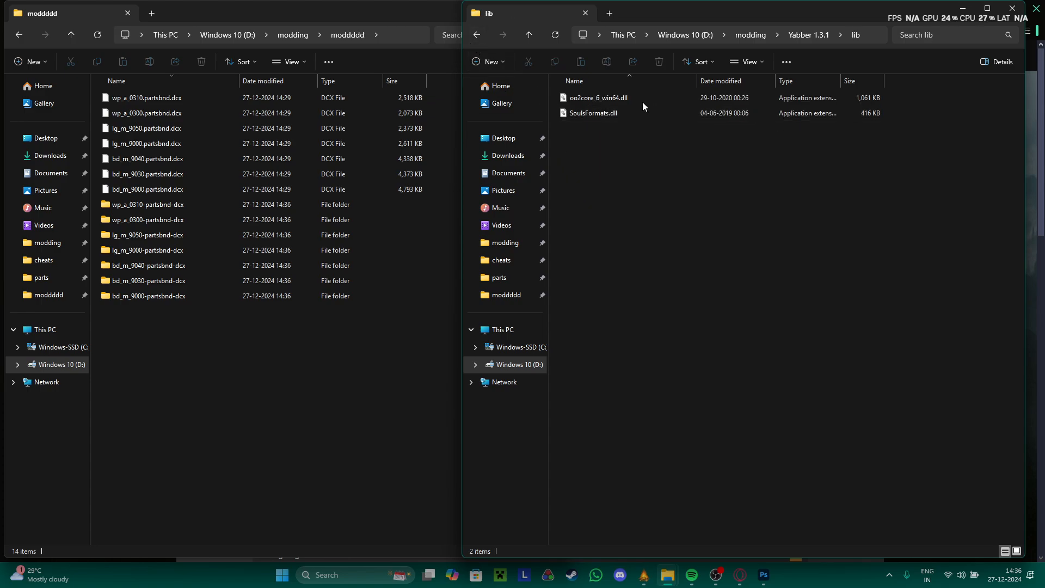
click(594, 98)
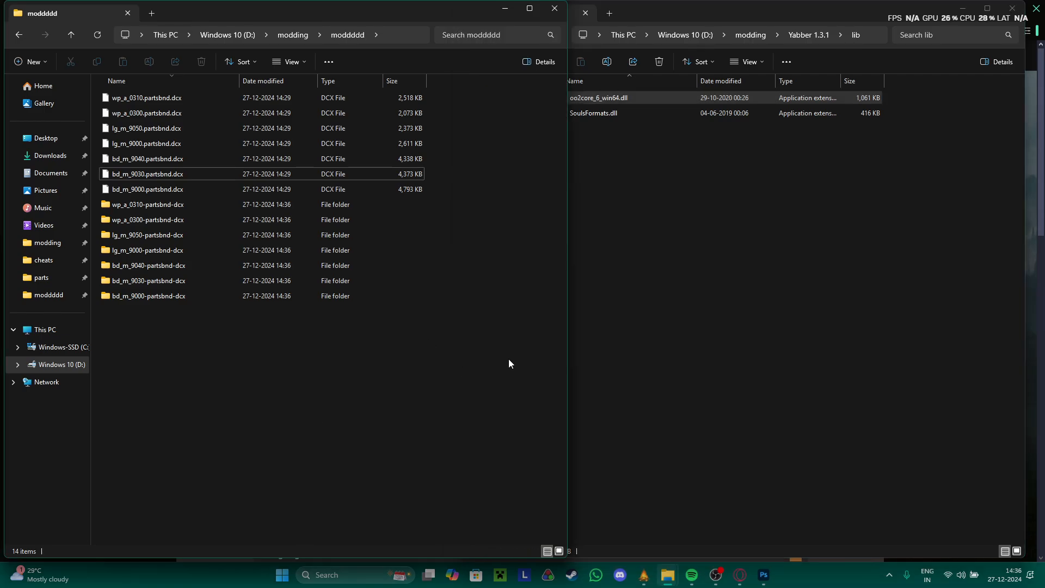
- Bring up the game's parts folder window, go up to the Sekiro - Shadows Die Twice folder, and select oo2core_6_win64.dll
key(alt+Tab)
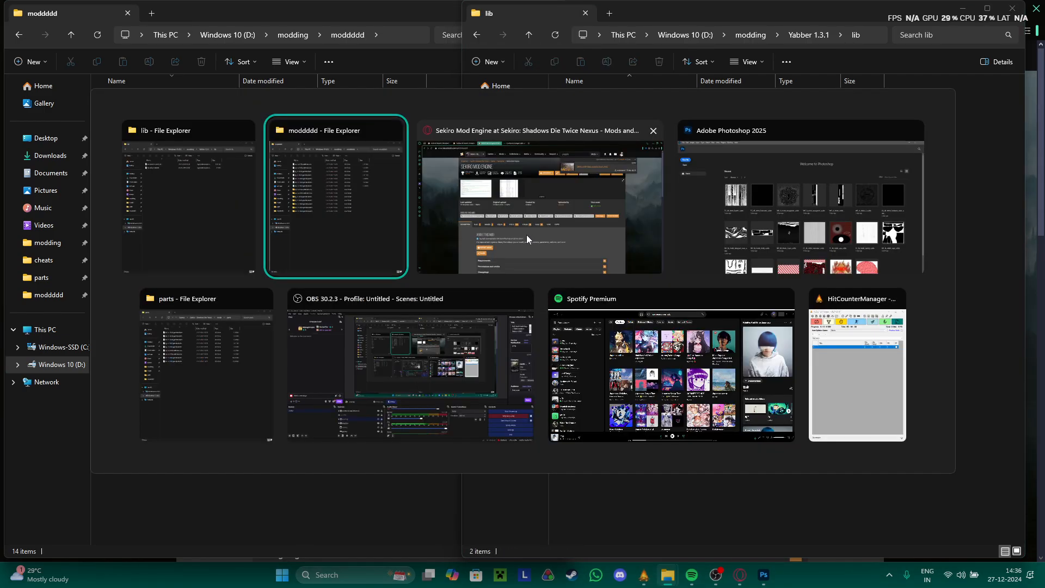
key(alt+Tab)
key(alt+Tab)
key(alt+Tab)
key(alt+Tab)
key(Tab)
key(Tab)
key(Tab)
key(Tab)
key(Tab)
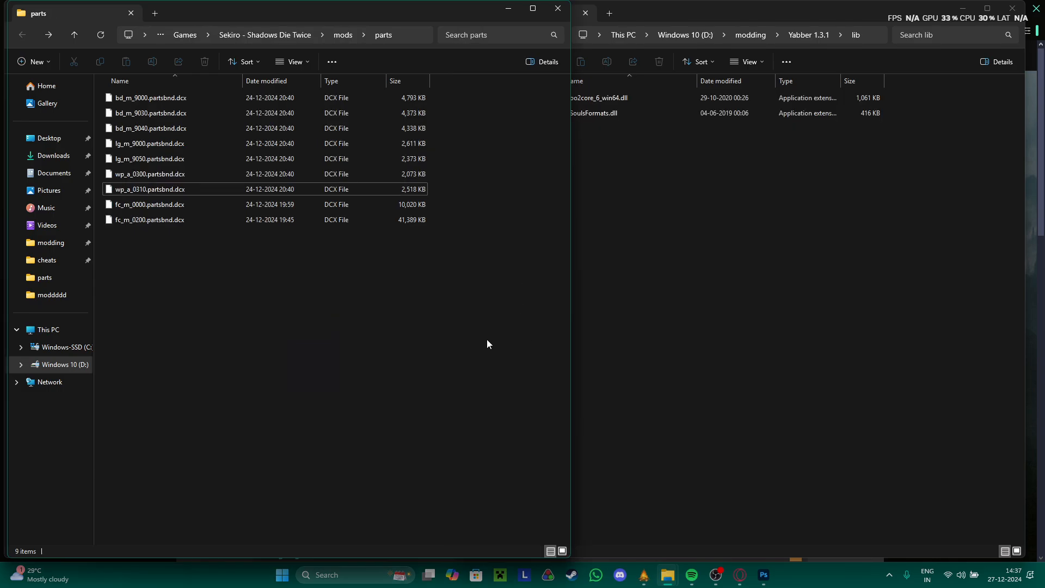
click(245, 34)
scroll(295, 327, down, 5)
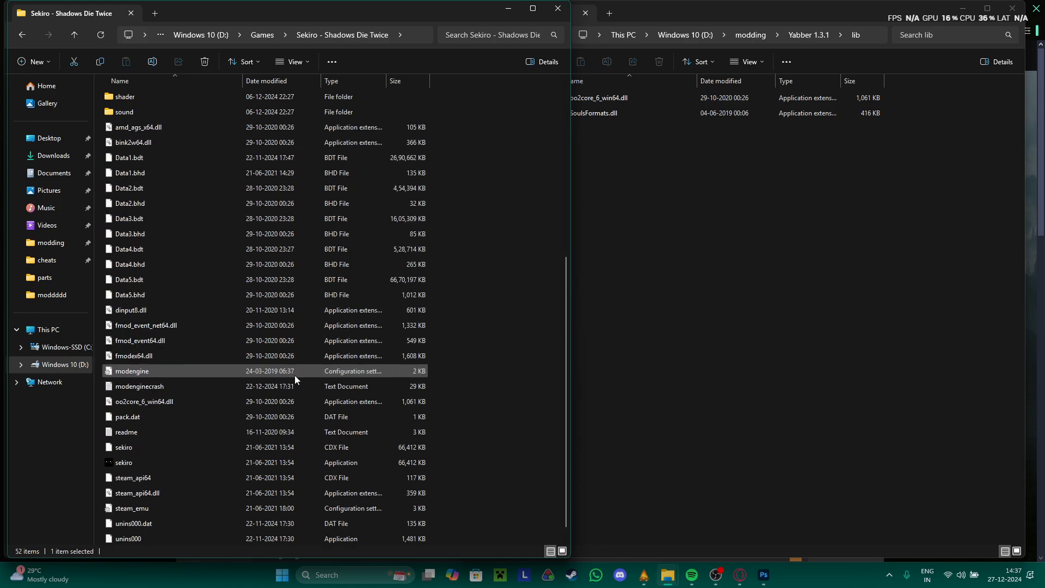
text(sekiro)
click(148, 403)
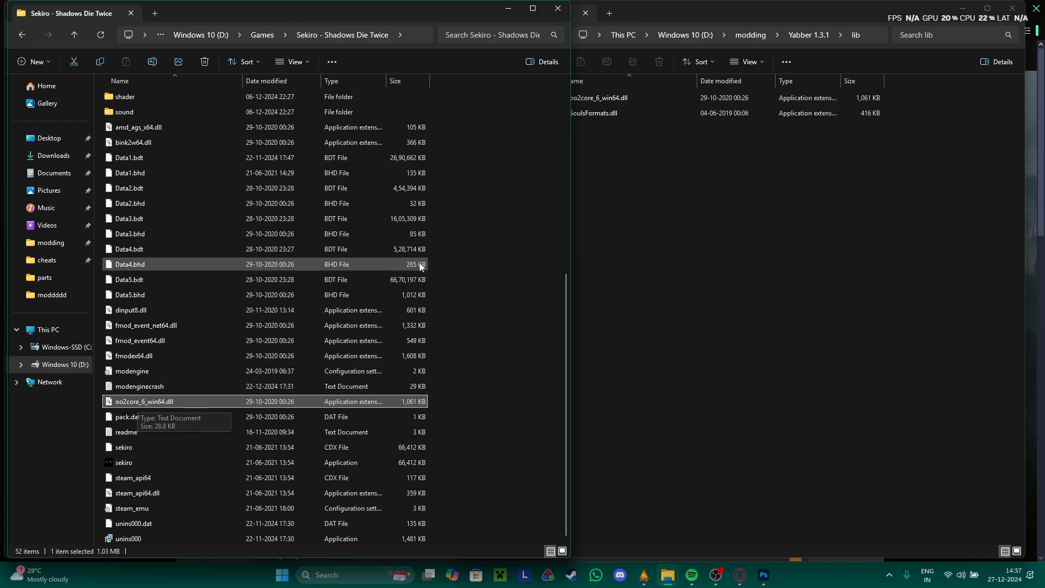
- Return to the Yabber 1.3.1 folder and minimize the game folder window so the moddddd folder sits beside it
click(742, 161)
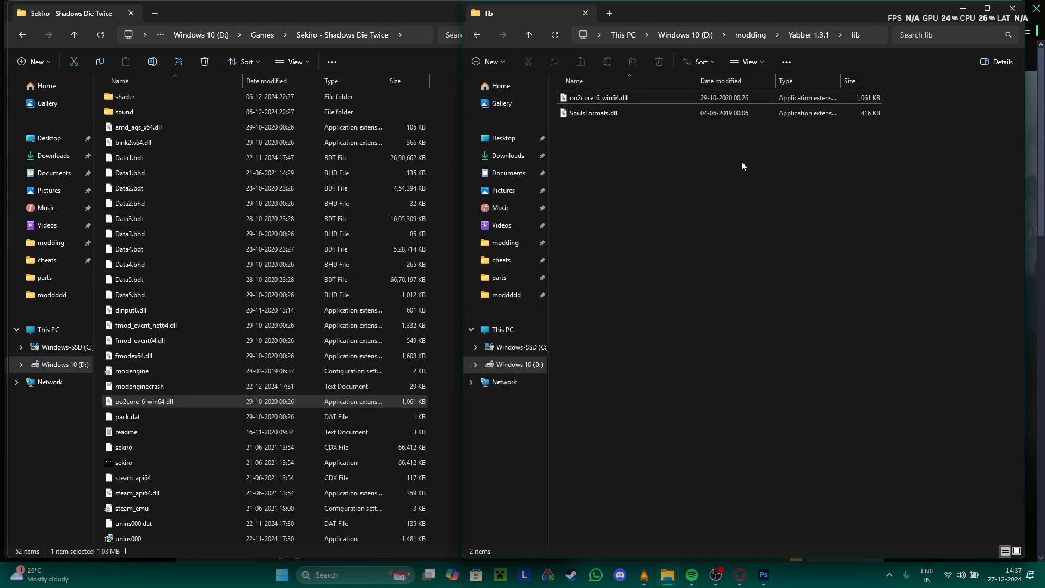
click(865, 35)
click(668, 236)
click(471, 37)
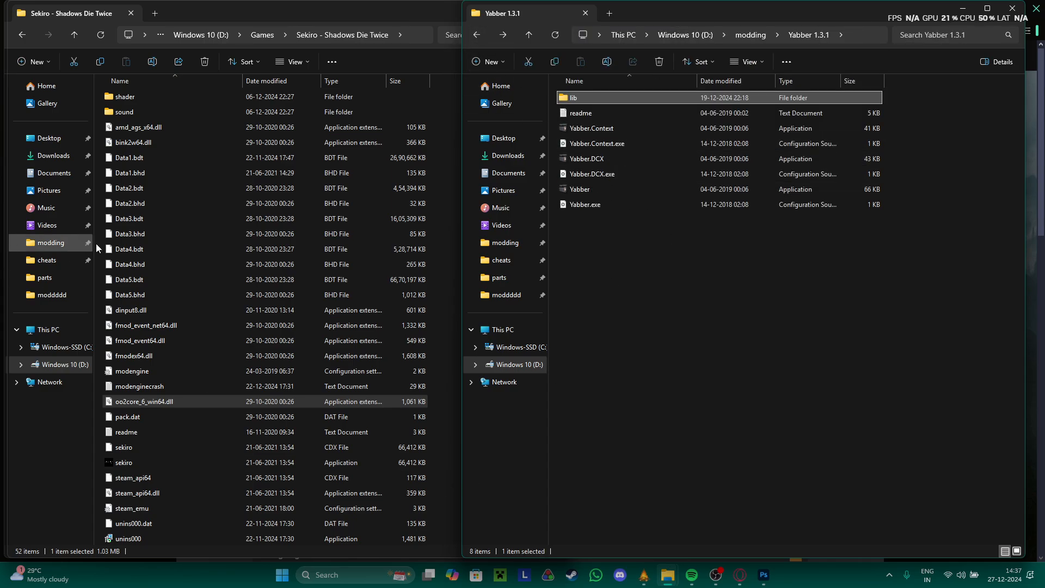
click(233, 236)
mouse_move(295, 334)
mouse_down()
mouse_move(246, 170)
mouse_move(286, 329)
mouse_up()
key(alt+Right)
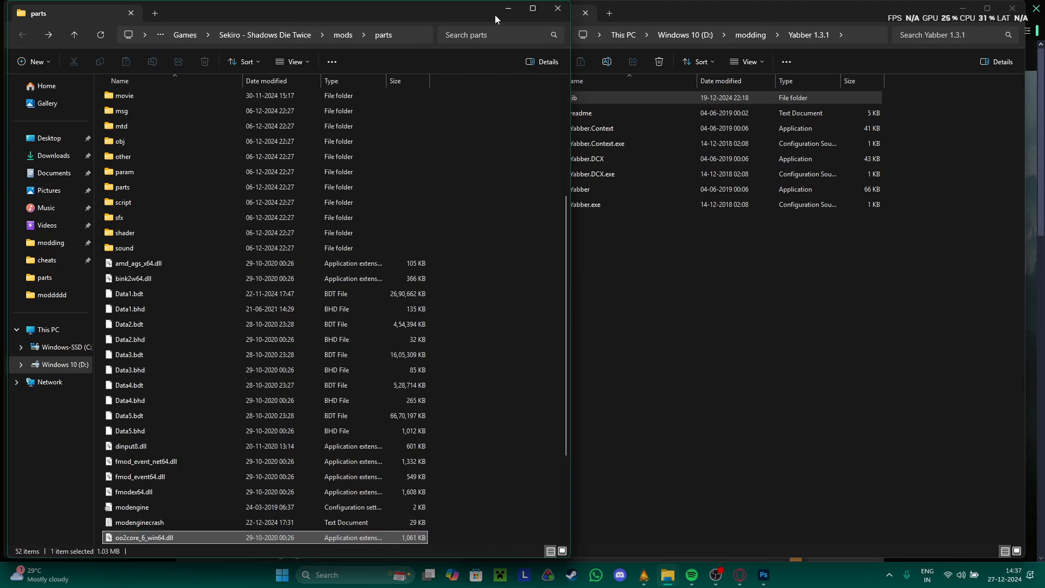
click(505, 9)
click(309, 361)
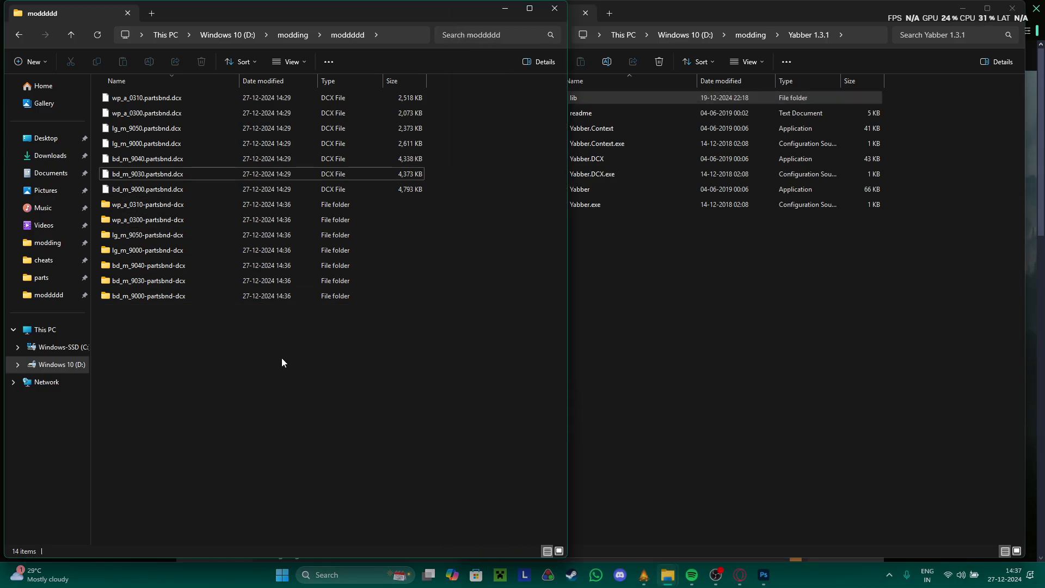
- Highlight the unpacked bd_m and lg_m partsbnd-dcx folders in the moddddd folder, and clear the selection
drag(176, 343, 163, 266)
drag(176, 340, 191, 297)
drag(209, 346, 165, 269)
click(203, 360)
drag(174, 335, 153, 270)
click(188, 360)
drag(271, 372, 194, 269)
click(212, 370)
drag(213, 366, 191, 272)
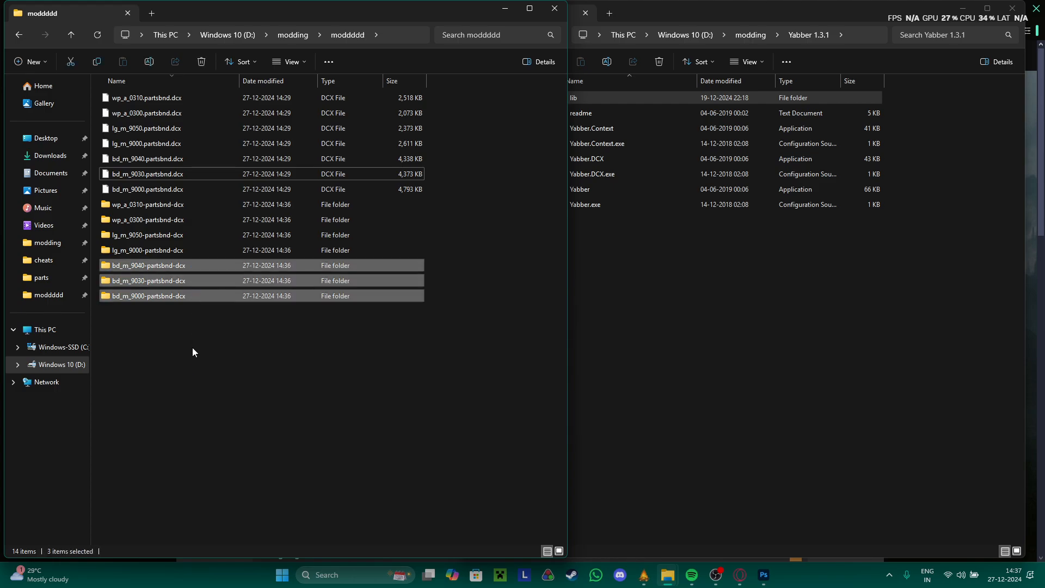
click(193, 341)
drag(193, 342, 180, 262)
click(429, 270)
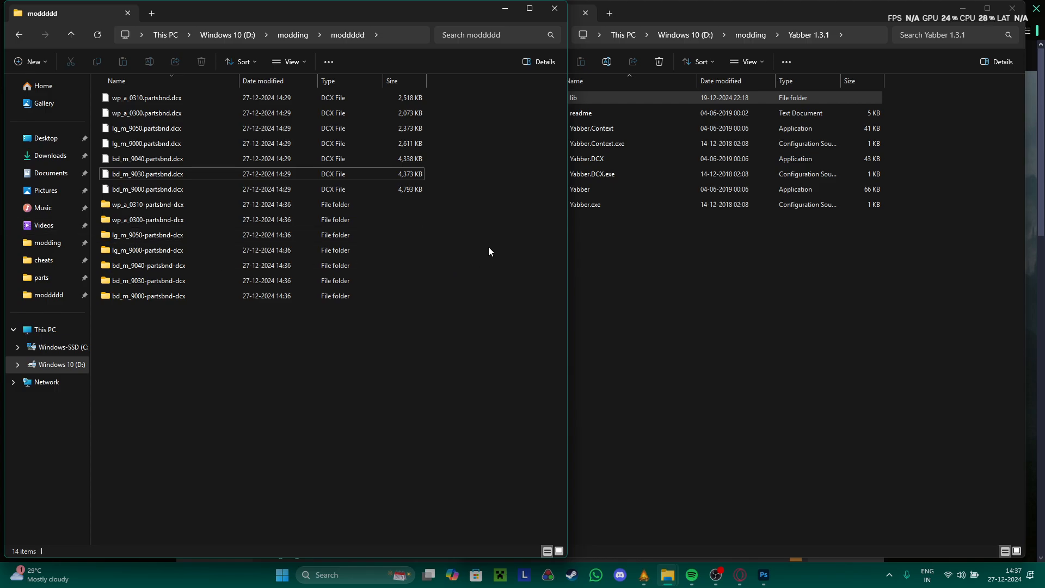
drag(488, 246, 394, 233)
click(390, 360)
drag(333, 340, 298, 325)
drag(481, 266, 413, 235)
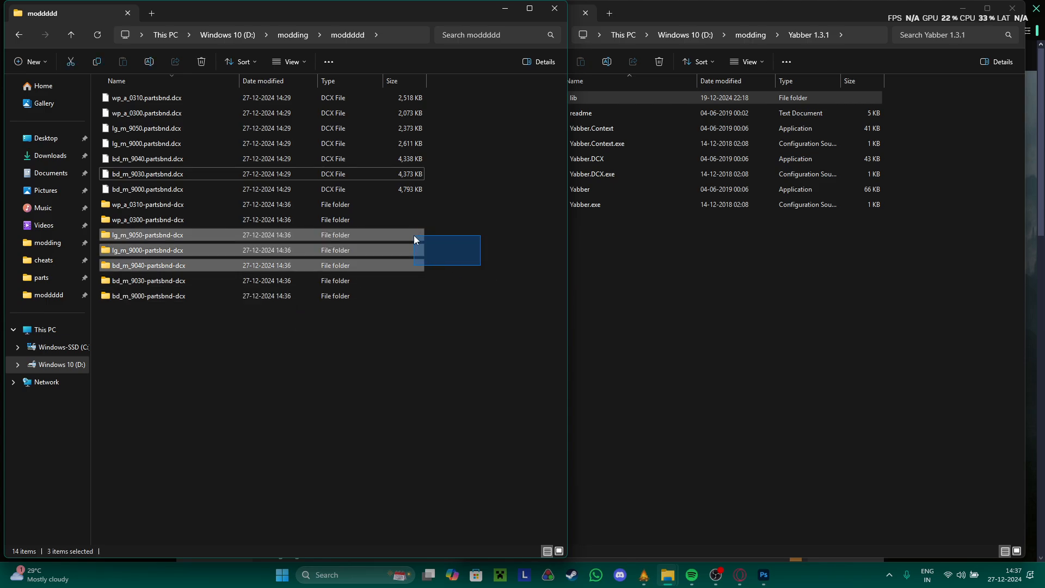
click(375, 399)
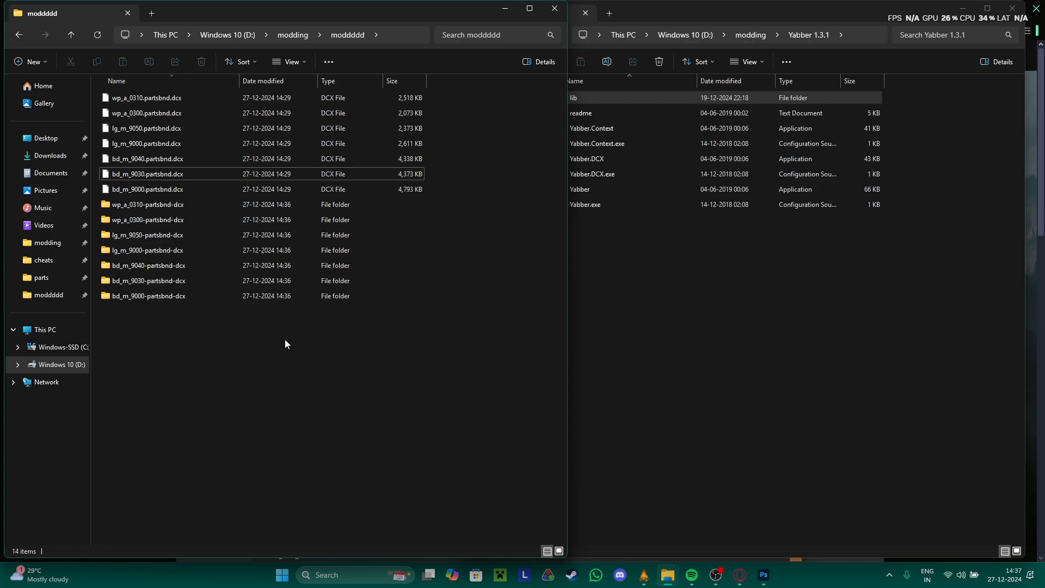
- Unpack BD_M_9000.tpf from the bd_m_9000-partsbnd-dcx folder with Yabber and open the extracted BD_M_9000-tpf folder
double_click(215, 296)
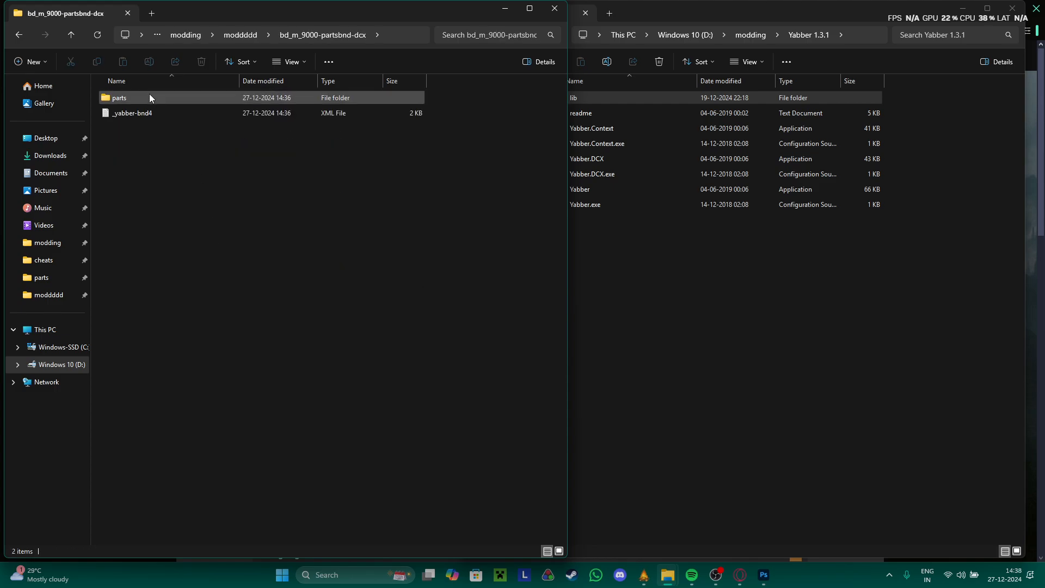
double_click(149, 97)
double_click(149, 97)
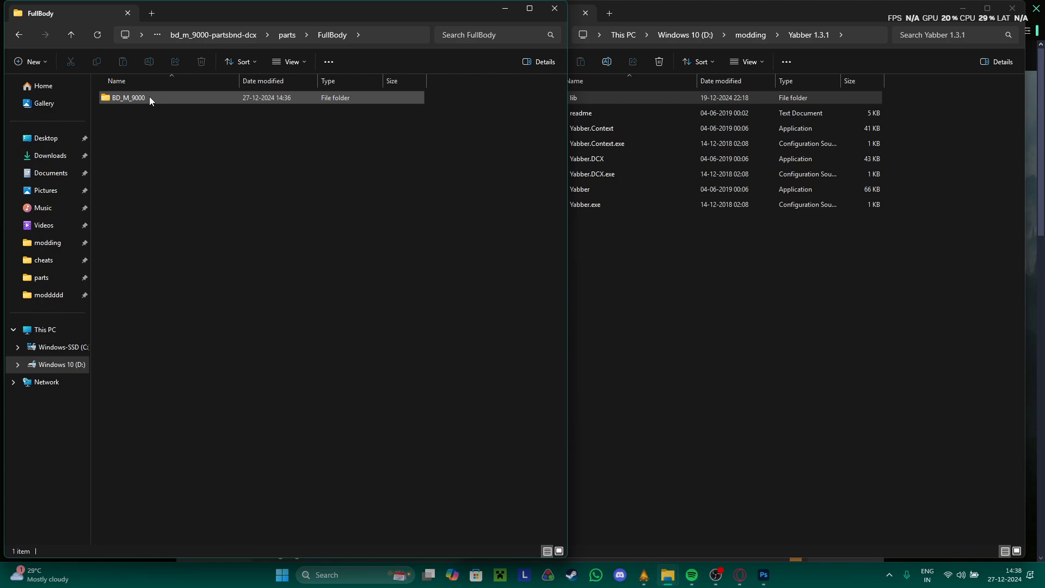
double_click(150, 98)
click(140, 113)
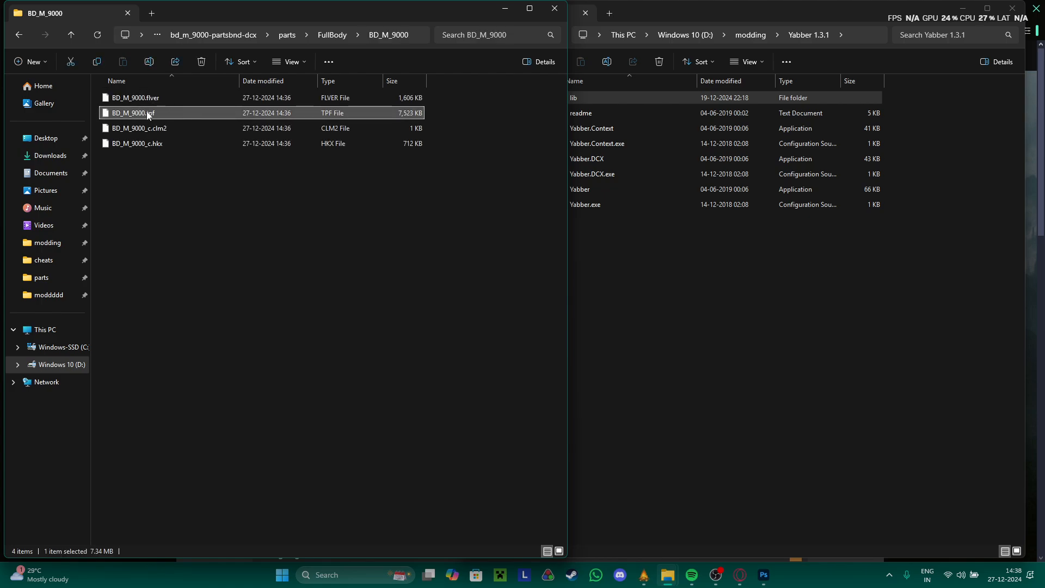
drag(149, 113, 599, 188)
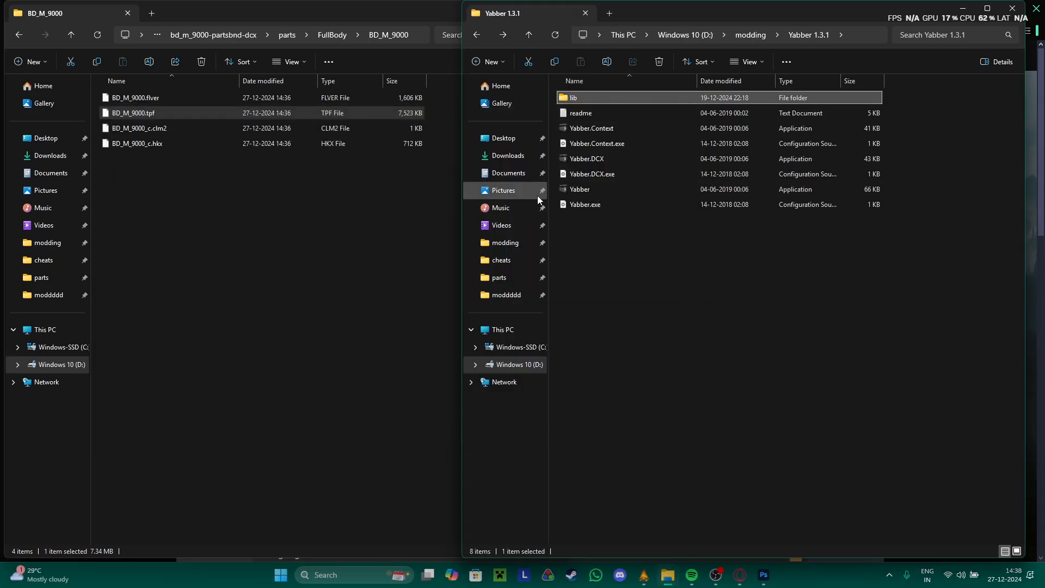
double_click(155, 158)
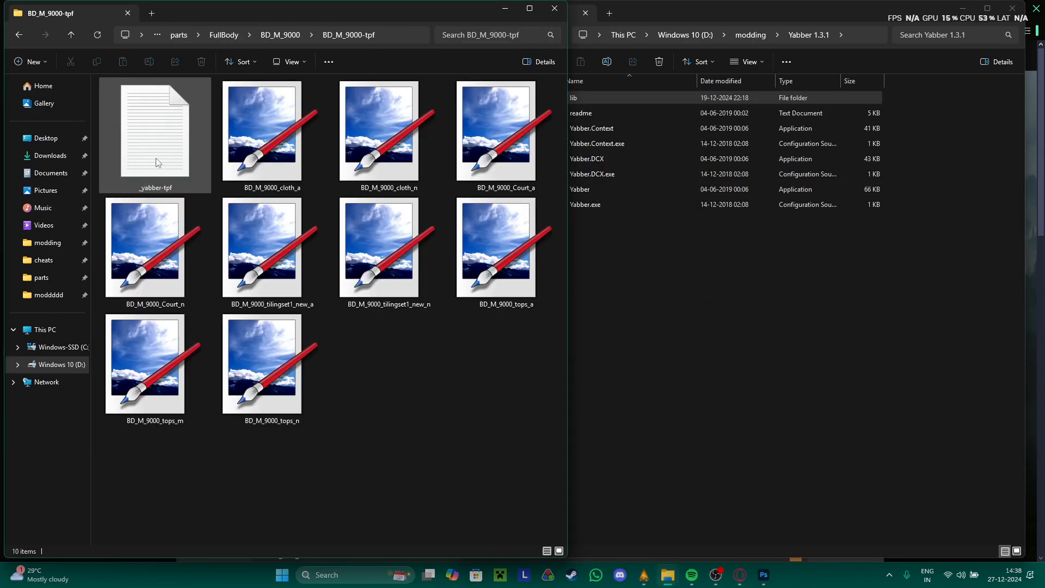
- Switch to the Photoshop home screen, and return to the BD_M_9000-tpf folder in File Explorer to view its textures
click(762, 574)
click(739, 574)
click(473, 9)
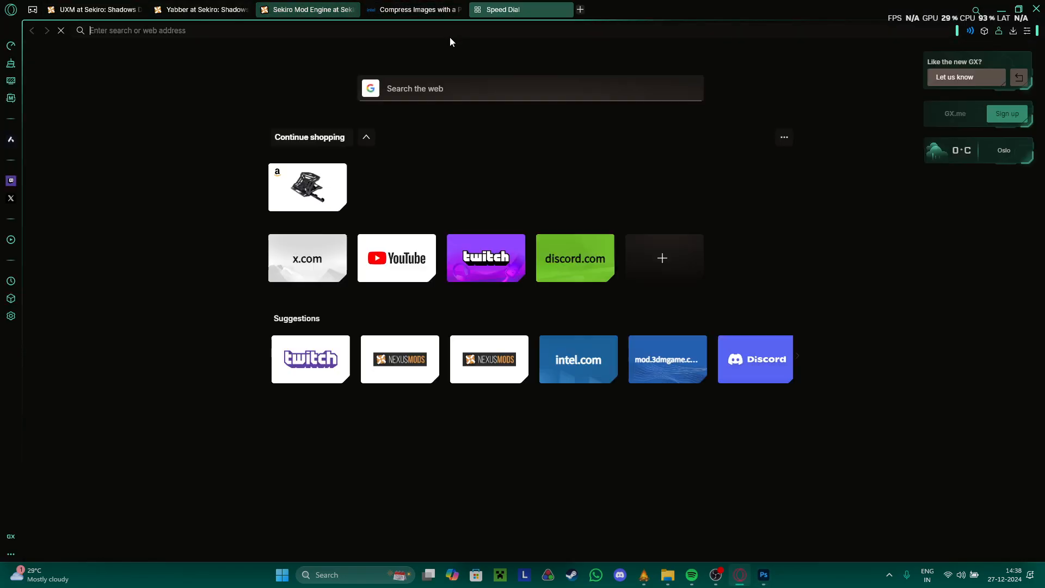
click(762, 576)
click(716, 574)
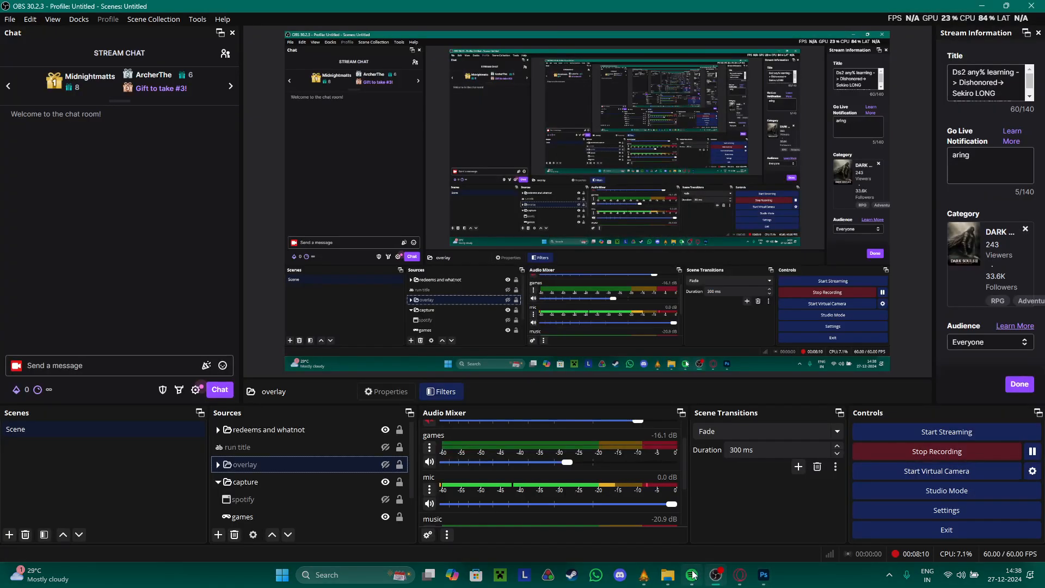
mouse_move(675, 576)
click(739, 576)
click(764, 575)
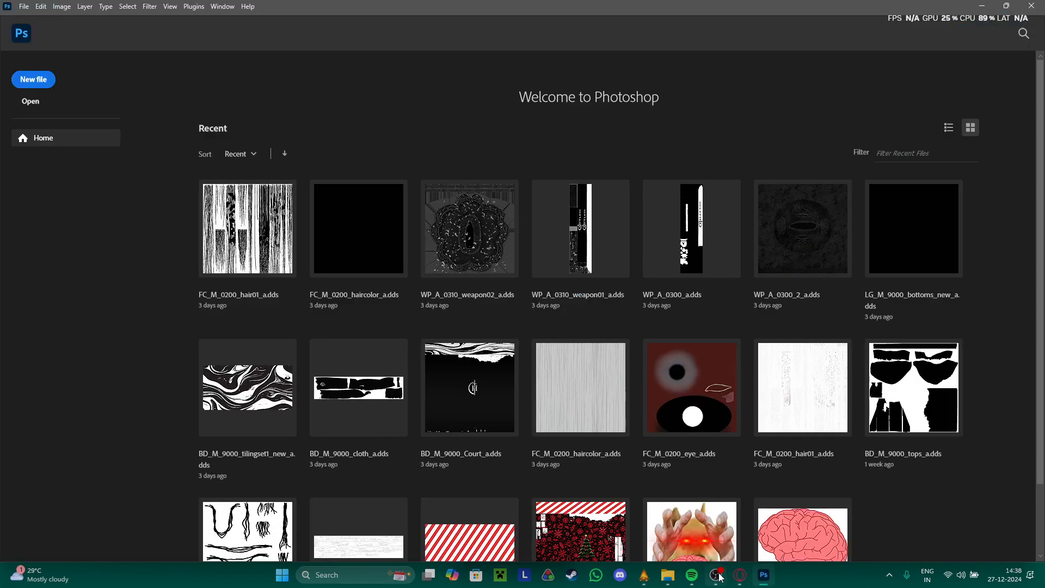
mouse_move(677, 574)
click(697, 520)
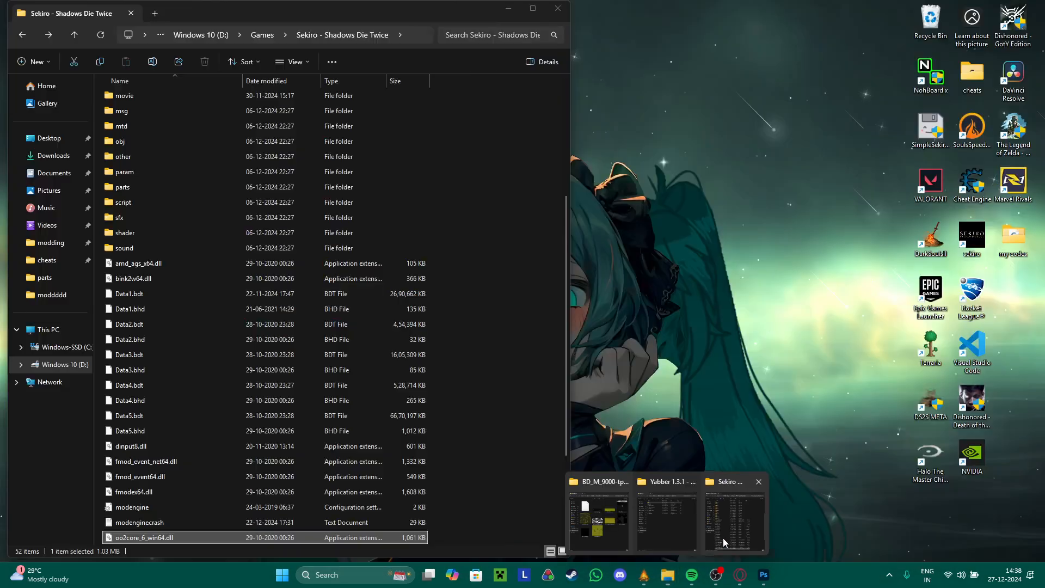
click(723, 538)
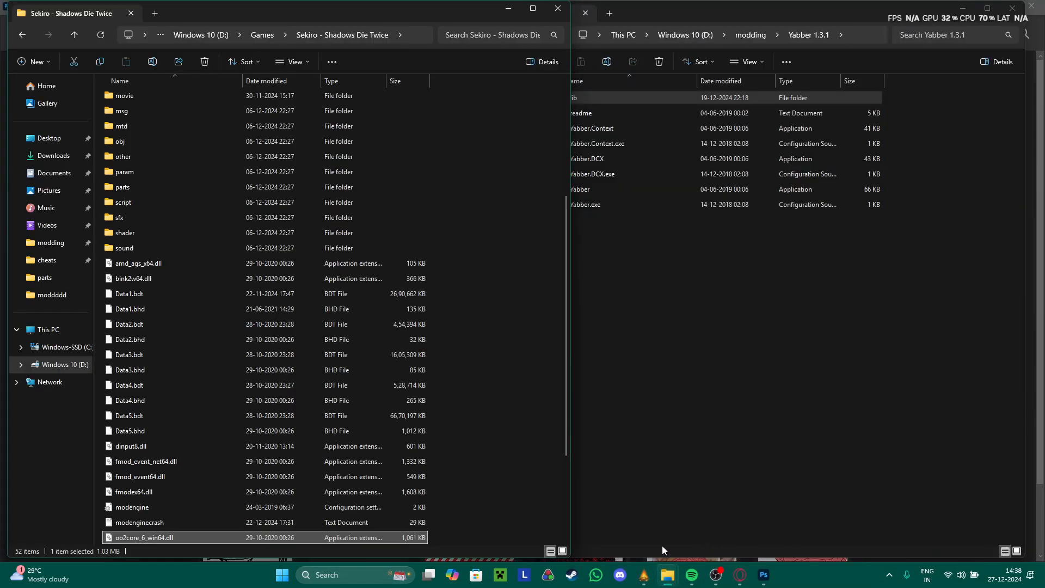
click(622, 544)
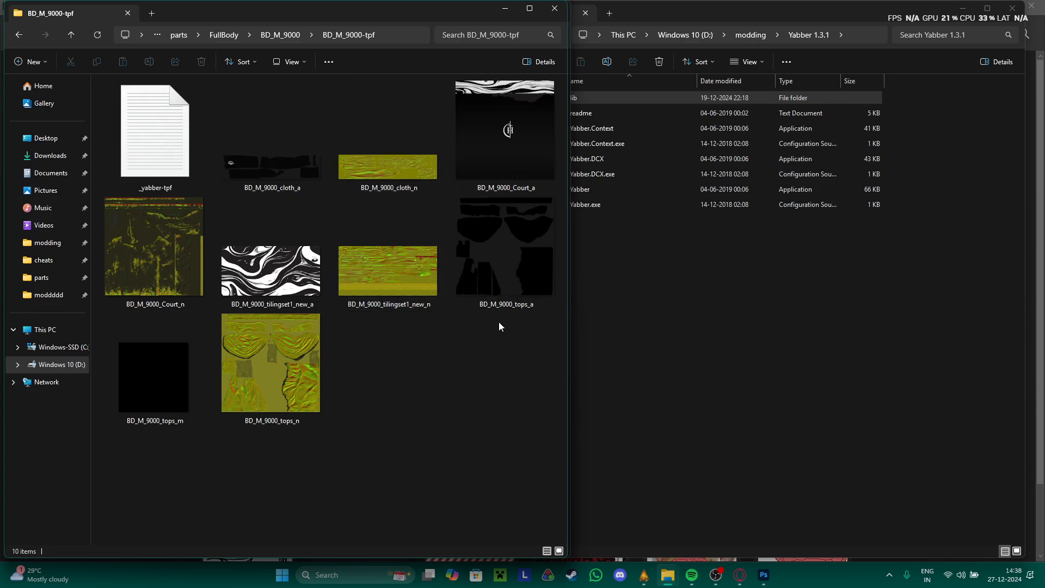
- Create a folder named new in the modding folder and open it
key(BackSpace)
key(BackSpace)
key(BackSpace)
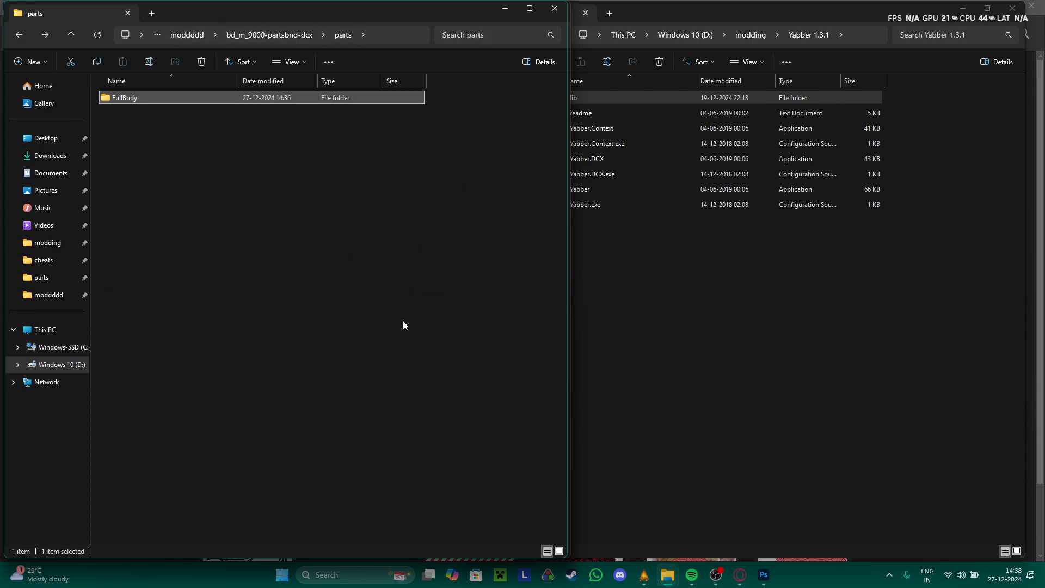
key(BackSpace)
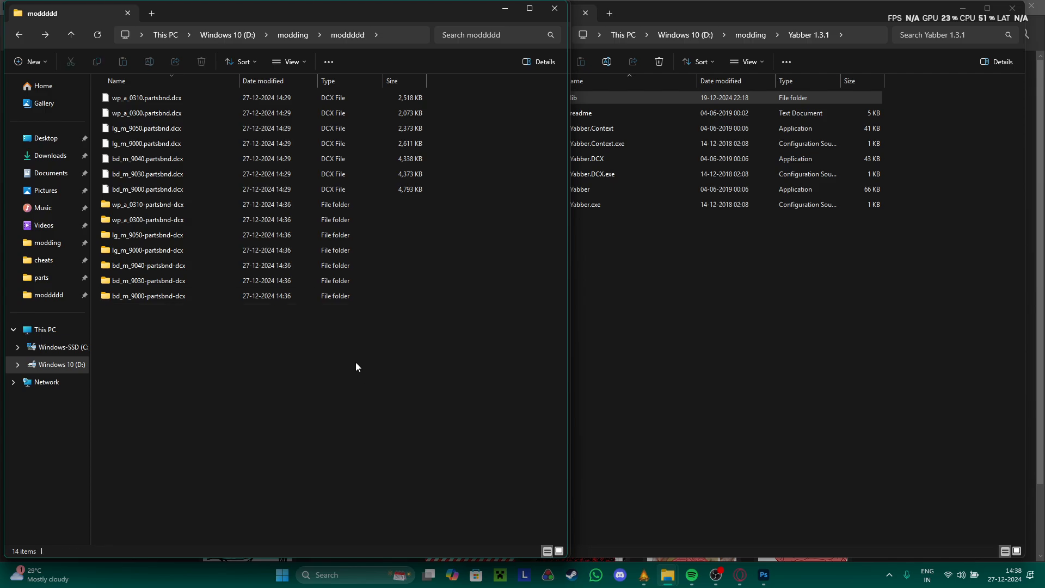
key(BackSpace)
right_click(269, 288)
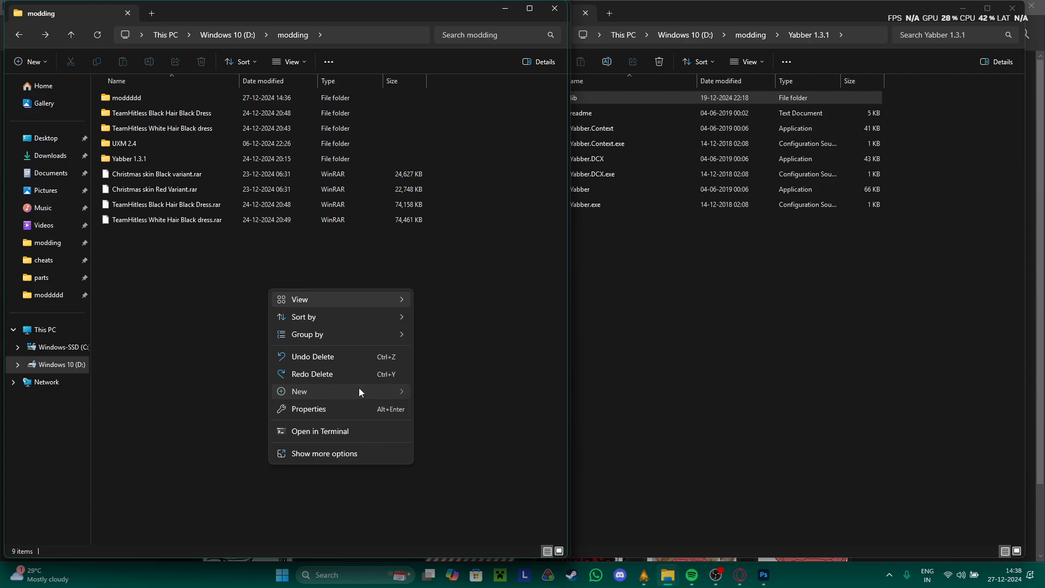
mouse_move(358, 387)
click(445, 181)
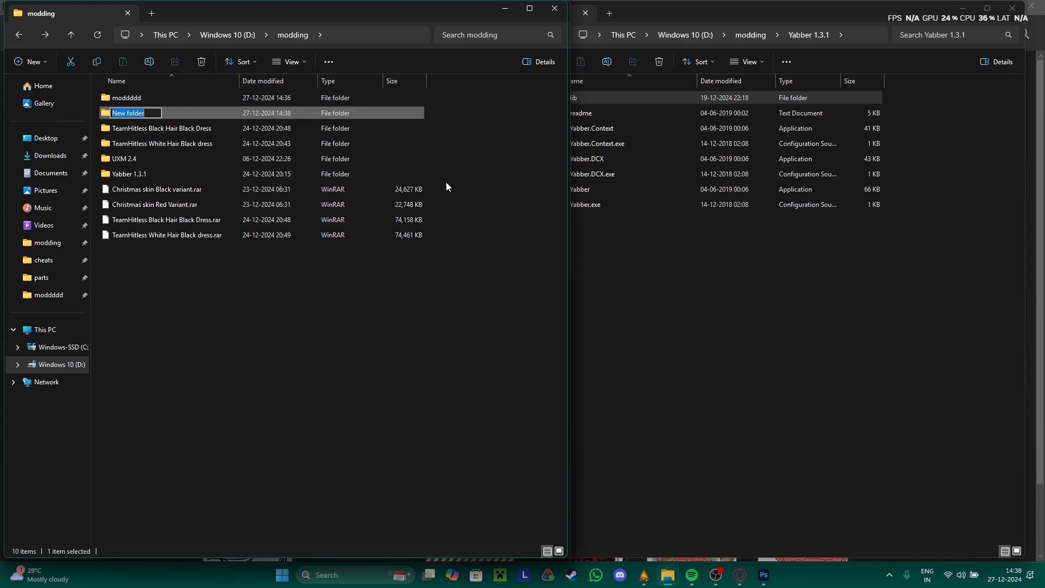
text(new)
key(Return)
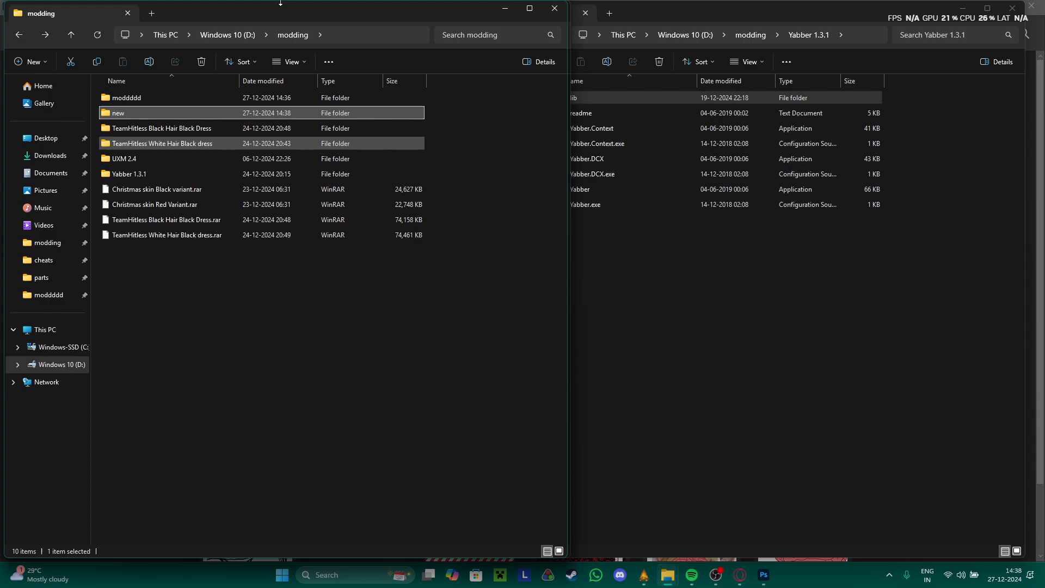
double_click(158, 113)
- Bring up the Sekiro - Shadows Die Twice folder window and place it beside the empty new folder
key(alt+Tab)
key(alt+Tab)
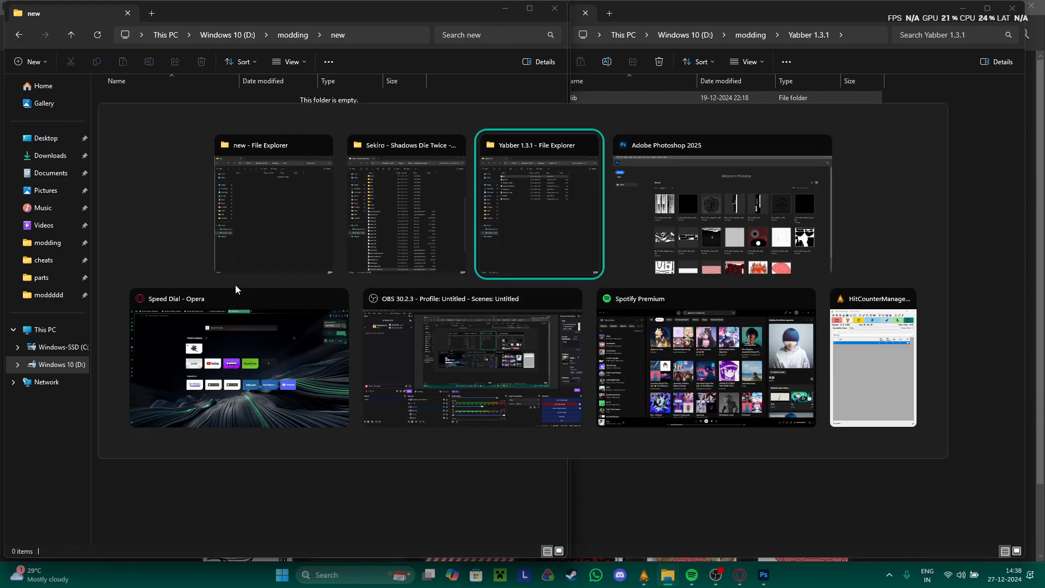
key(alt+Tab)
key(alt+Tab)
key(alt+Tab)
key(alt+Tab)
key(alt+Tab)
key(alt+Tab)
key(alt+Tab)
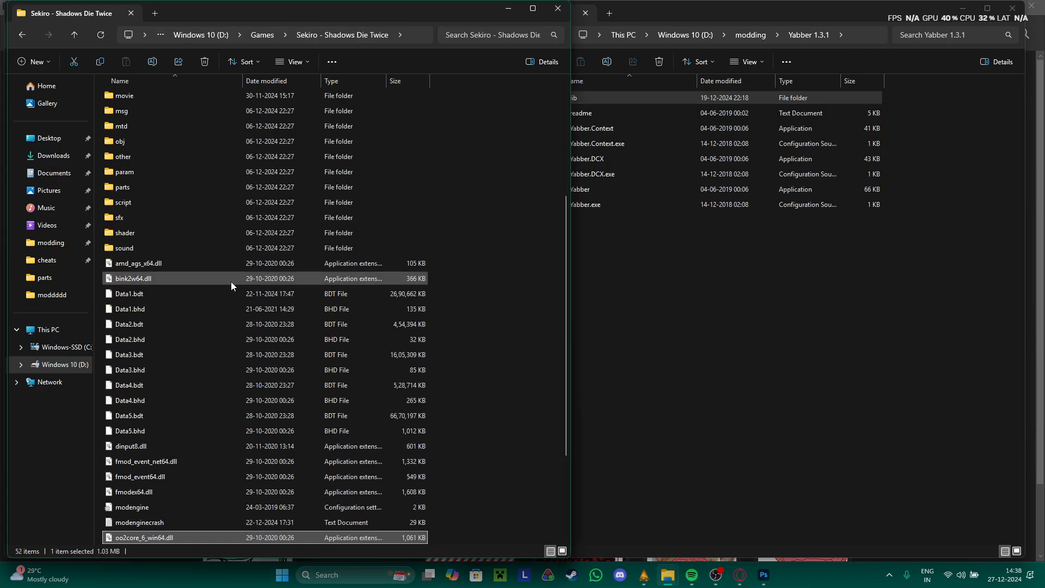
drag(226, 13, 753, 27)
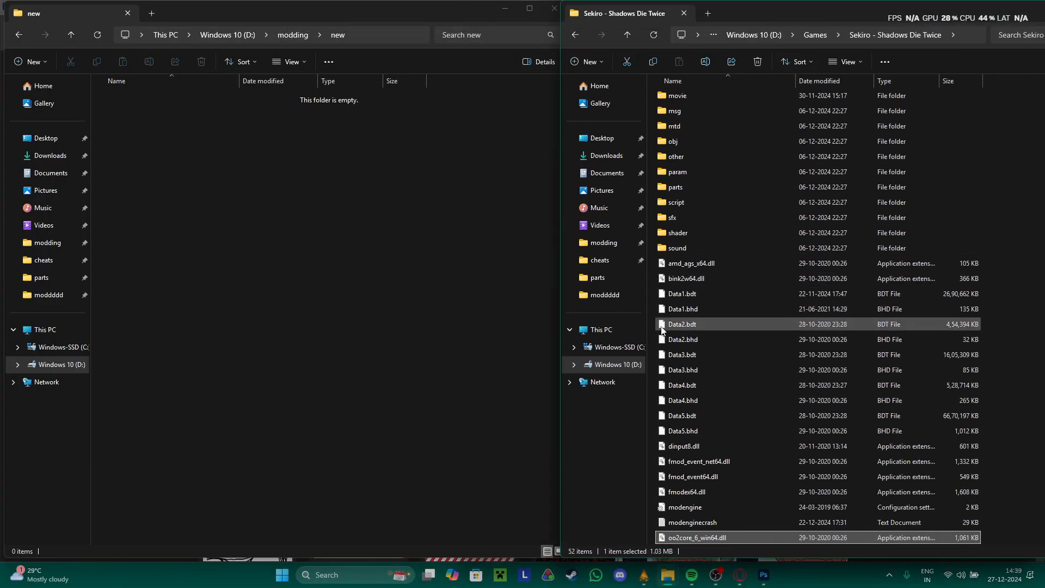
scroll(677, 357, up, 5)
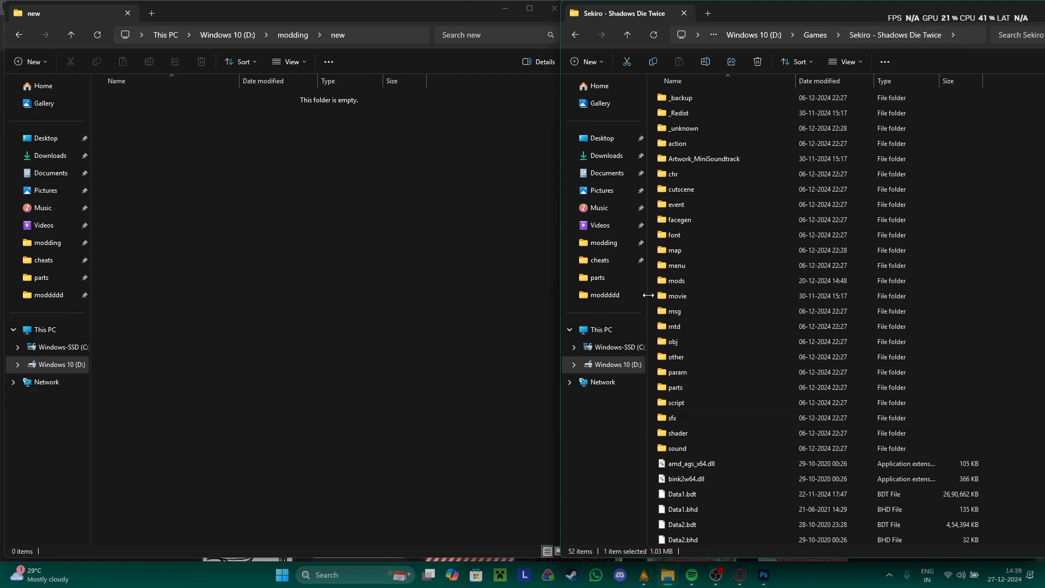
- Copy bd_m_9000.partsbnd.dcx, bd_m_9030.partsbnd.dcx and bd_m_9040.partsbnd.dcx from Sekiro's parts folder into the new folder
double_click(674, 387)
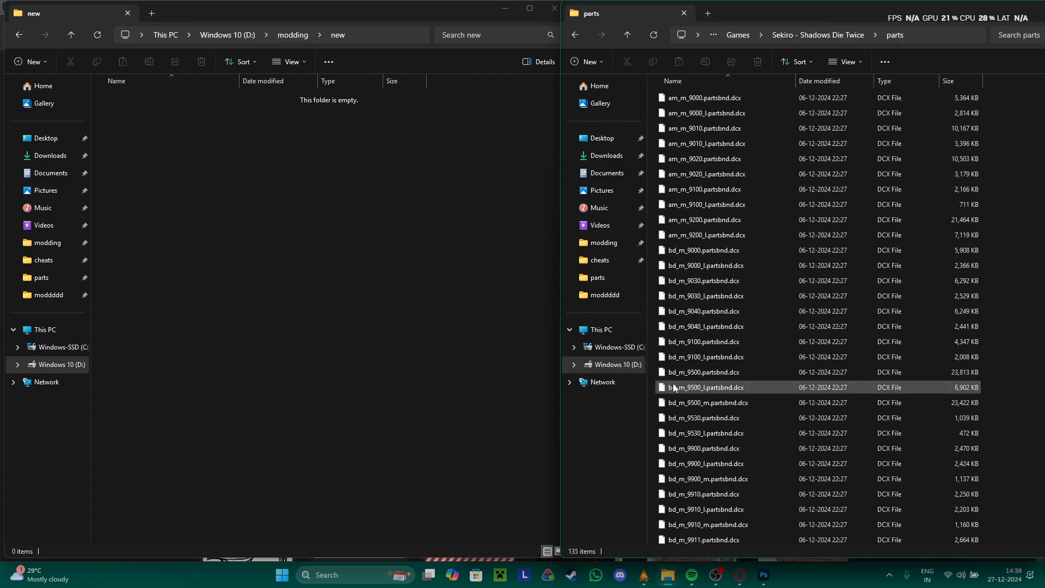
click(699, 282)
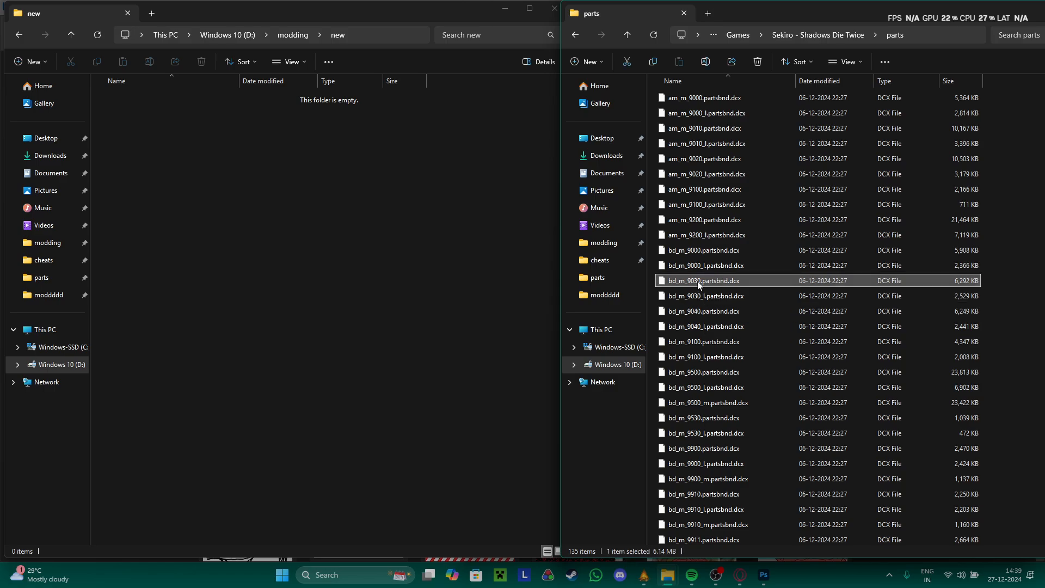
click(684, 250)
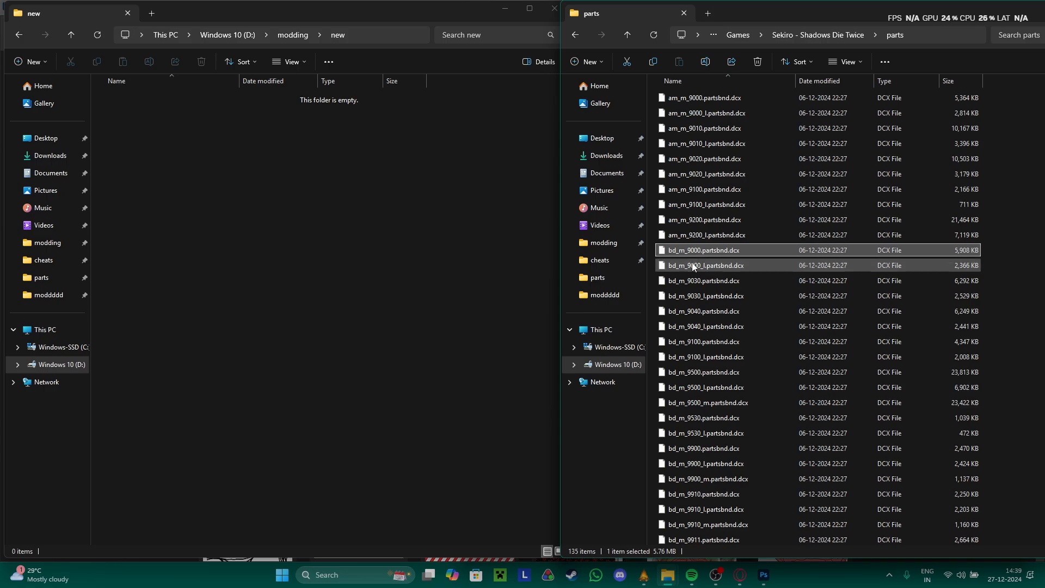
ctrl+click(695, 281)
ctrl+click(693, 311)
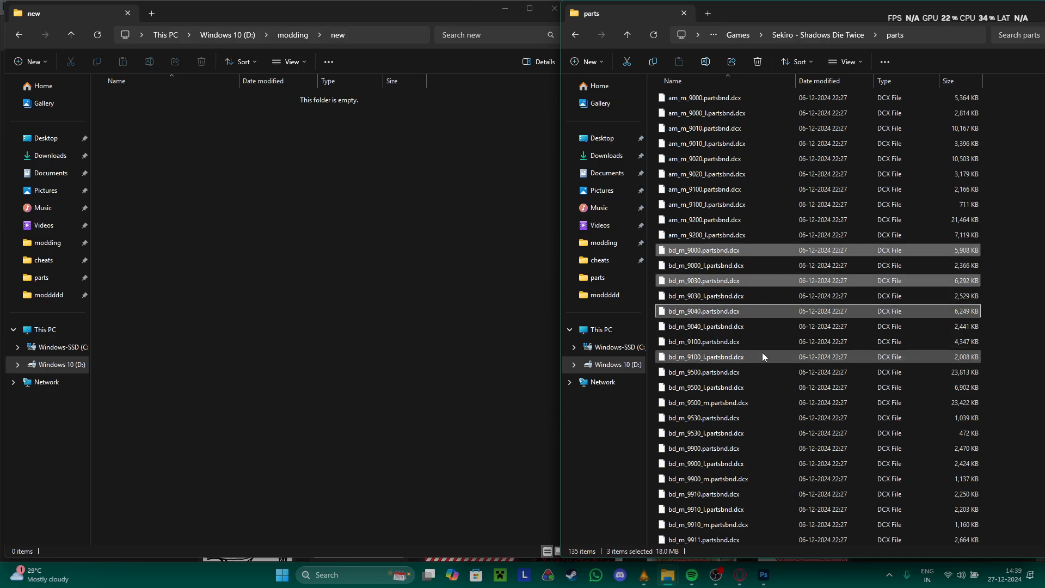
key(ctrl+c)
click(179, 257)
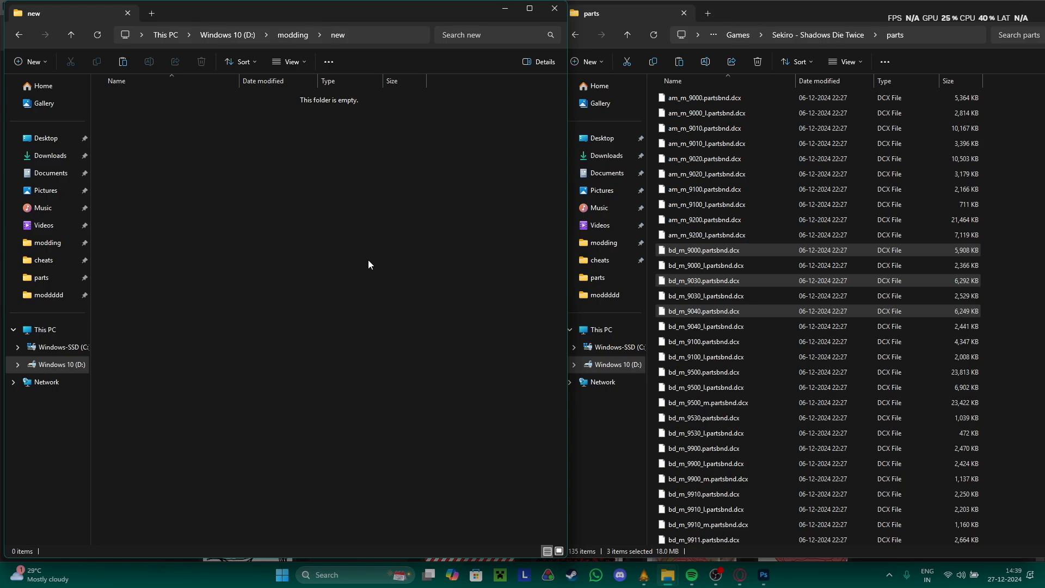
key(ctrl+v)
click(194, 219)
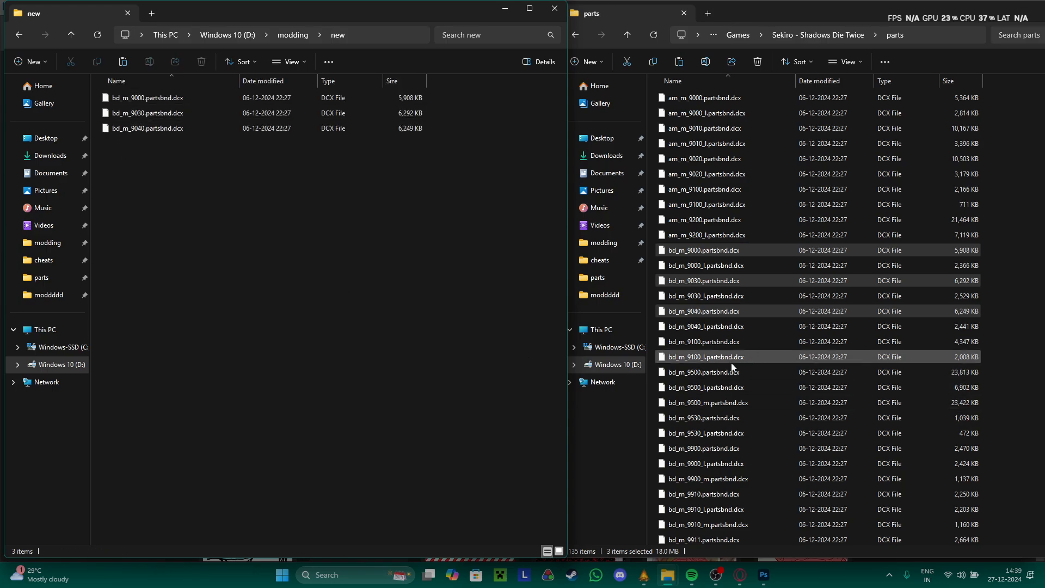
- Copy lg_m_9000.partsbnd.dcx and lg_m_9050.partsbnd.dcx from the parts folder into the new folder
scroll(733, 373, down, 10)
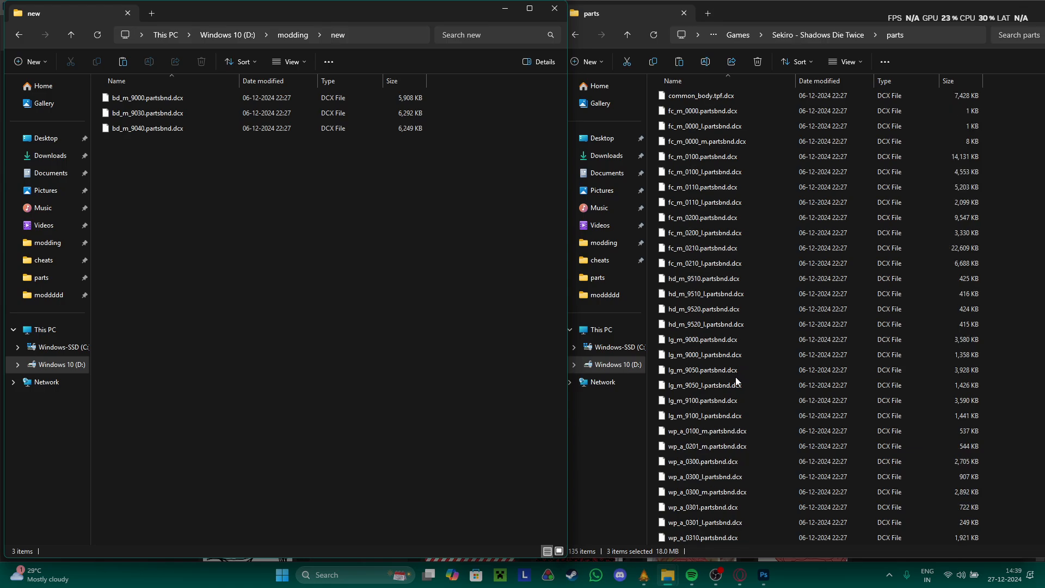
scroll(736, 380, up, 4)
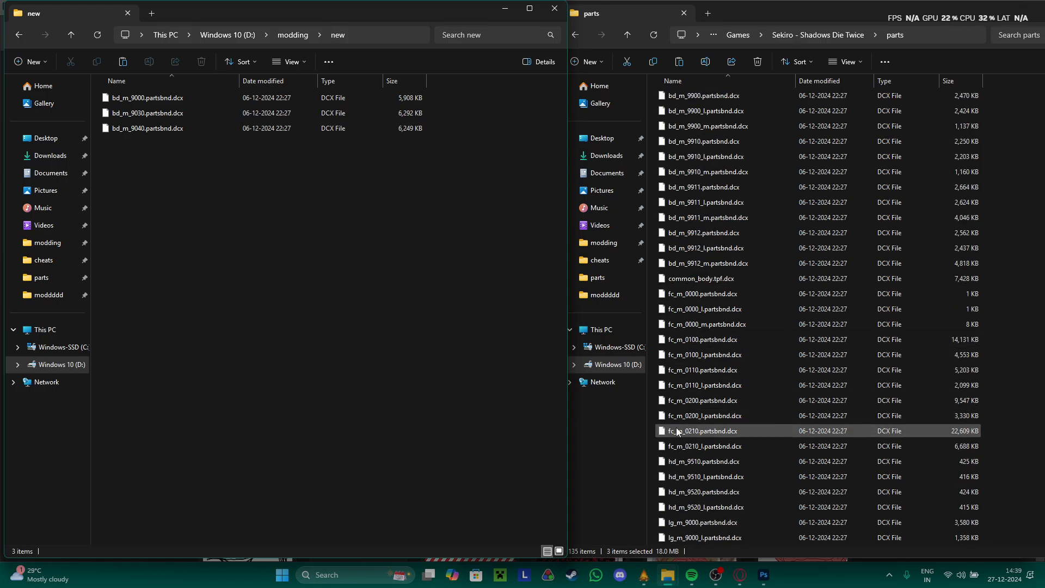
scroll(678, 431, down, 3)
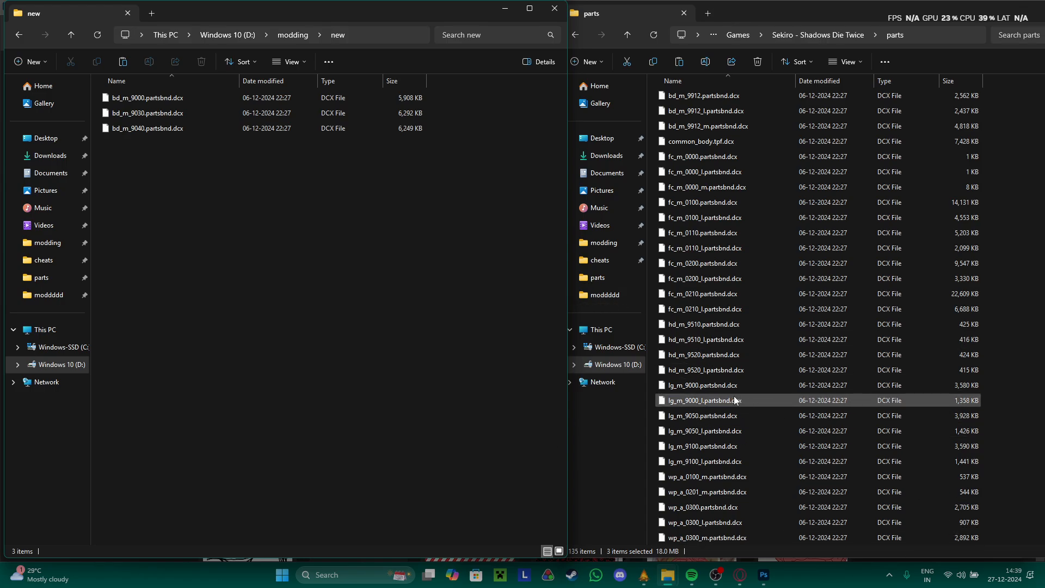
click(720, 385)
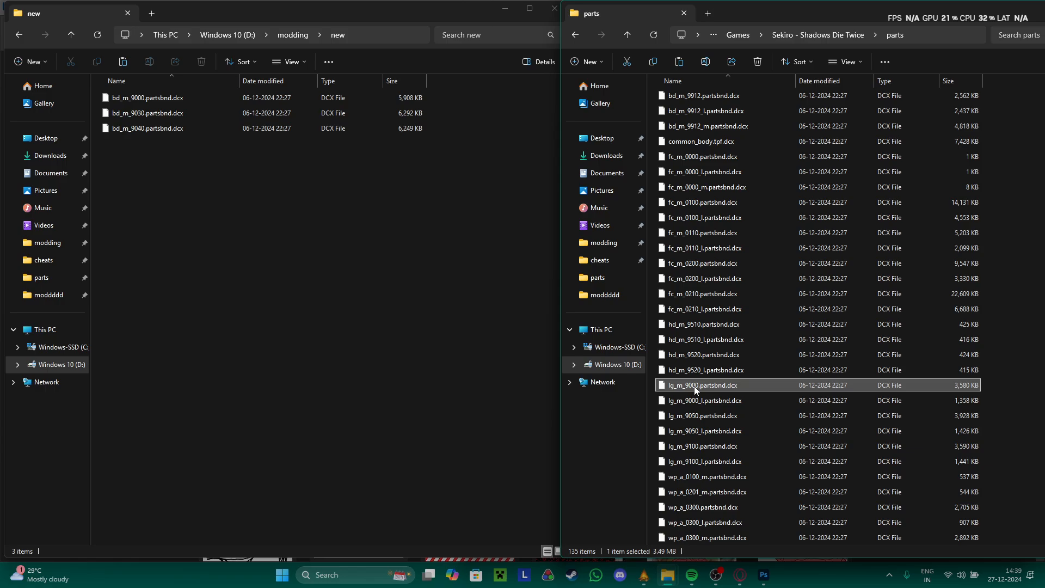
ctrl+click(707, 416)
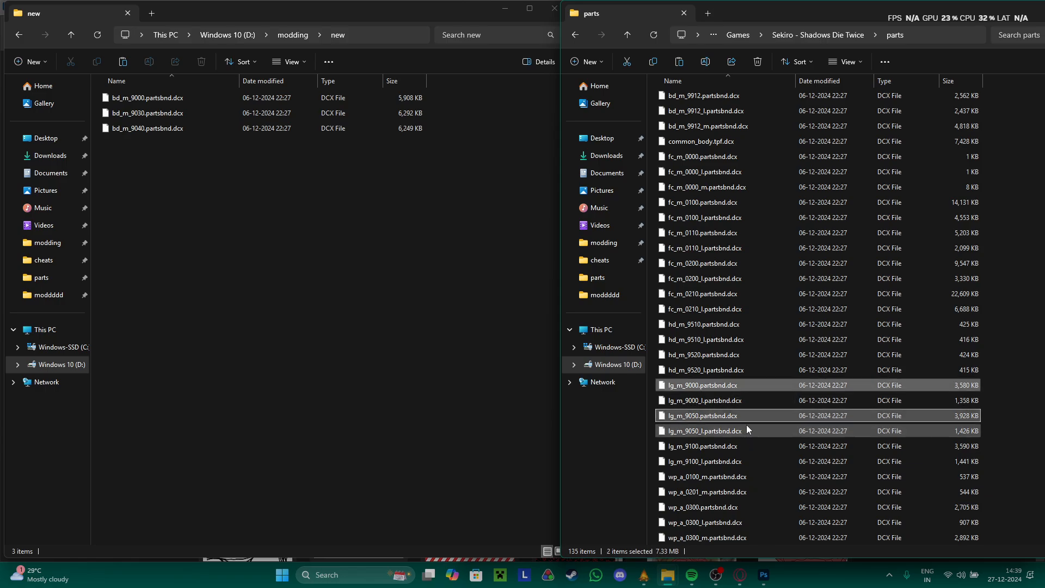
drag(746, 420, 325, 446)
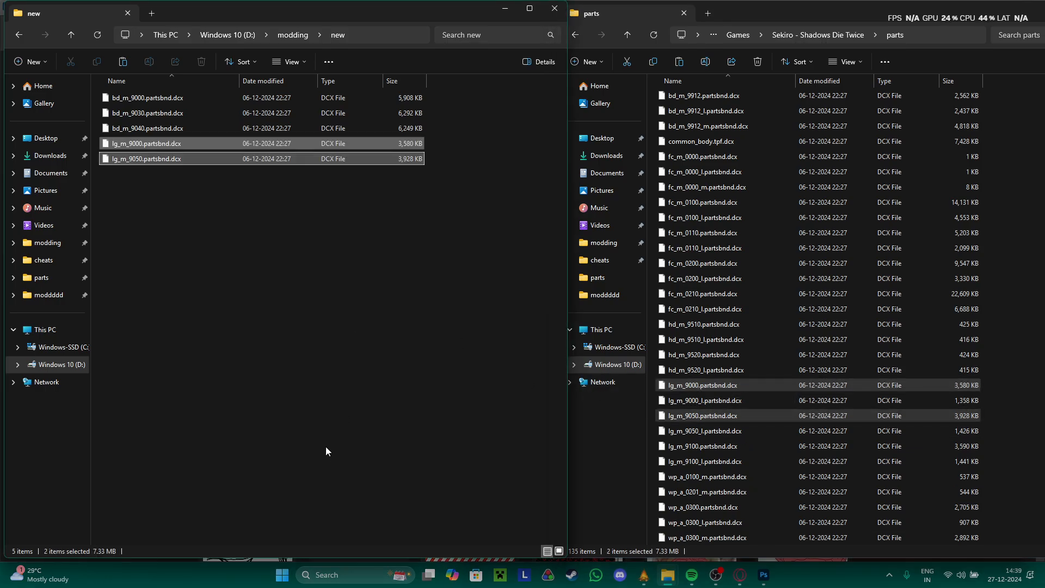
click(235, 338)
- Examine the wp_a weapon files in the parts folder, including wp_a_0300.partsbnd.dcx and wp_a_0300_m.partsbnd.dcx
scroll(698, 370, down, 9)
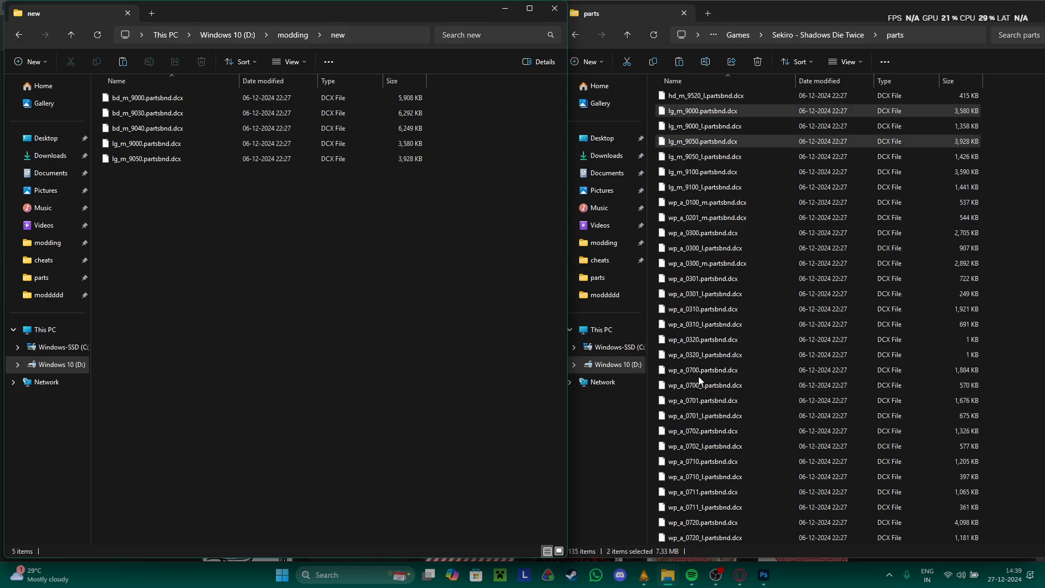
scroll(699, 379, up, 2)
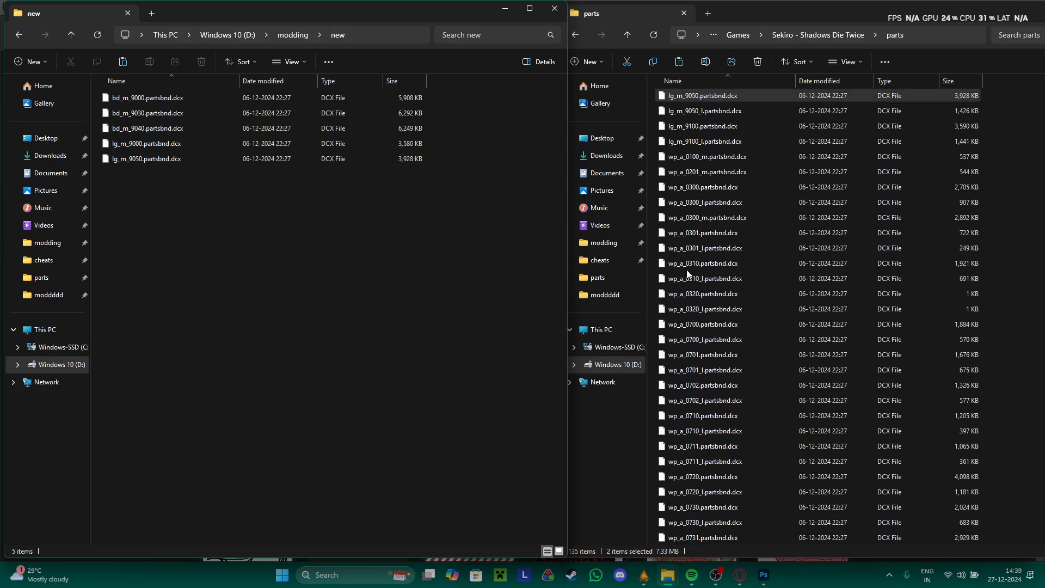
ctrl+click(704, 188)
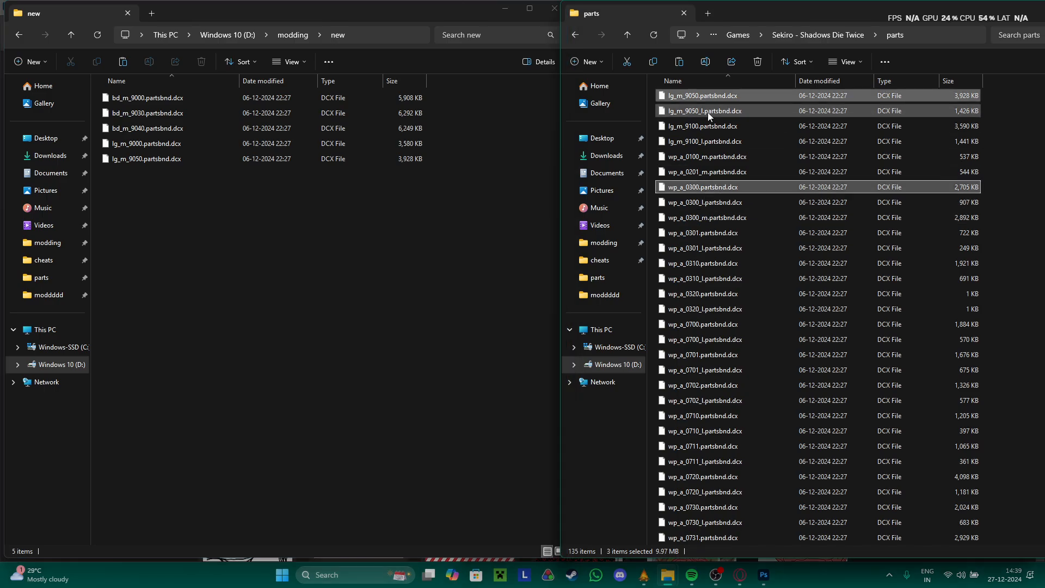
click(1030, 275)
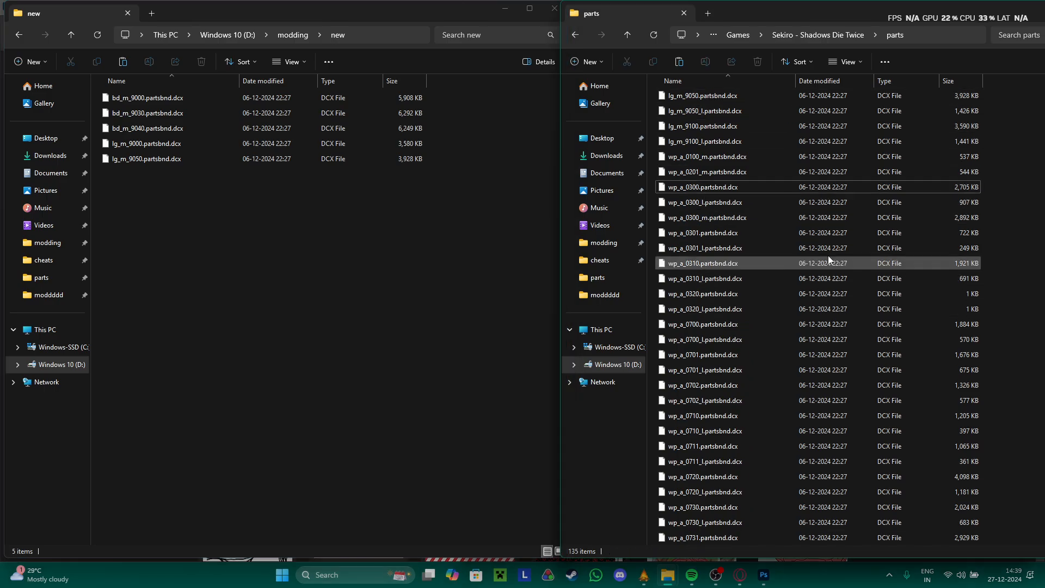
click(726, 184)
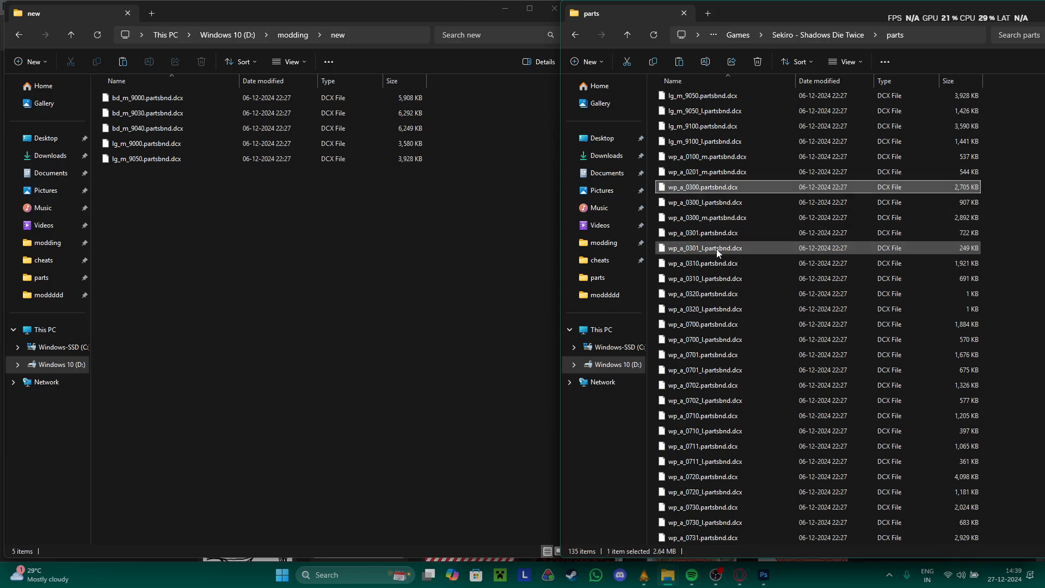
click(718, 220)
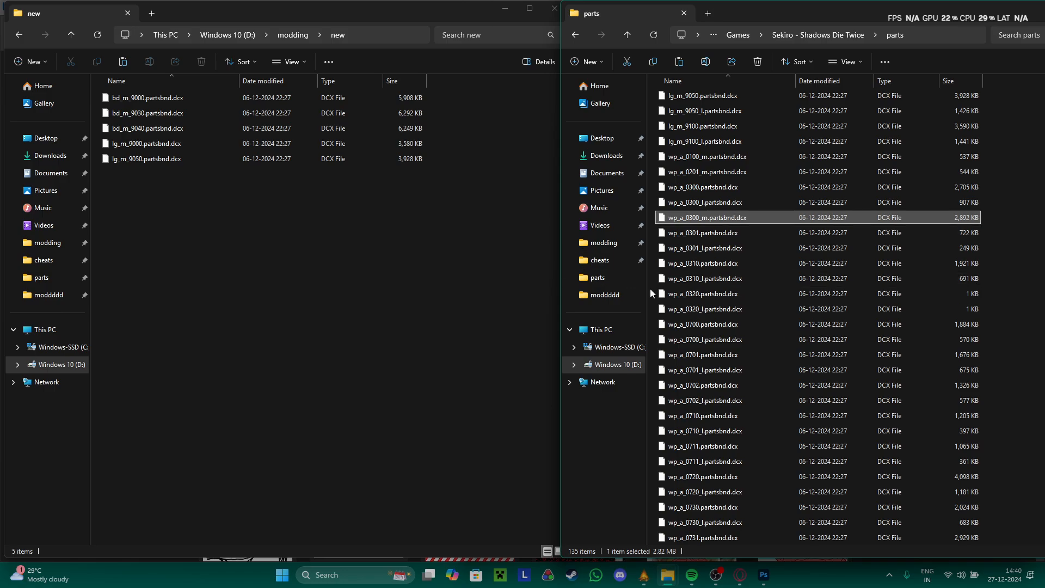
- Bring up the Yabber 1.3.1 folder and unpack all five partsbnd.dcx files in the new folder with Yabber
click(436, 325)
key(alt+Tab)
key(Tab)
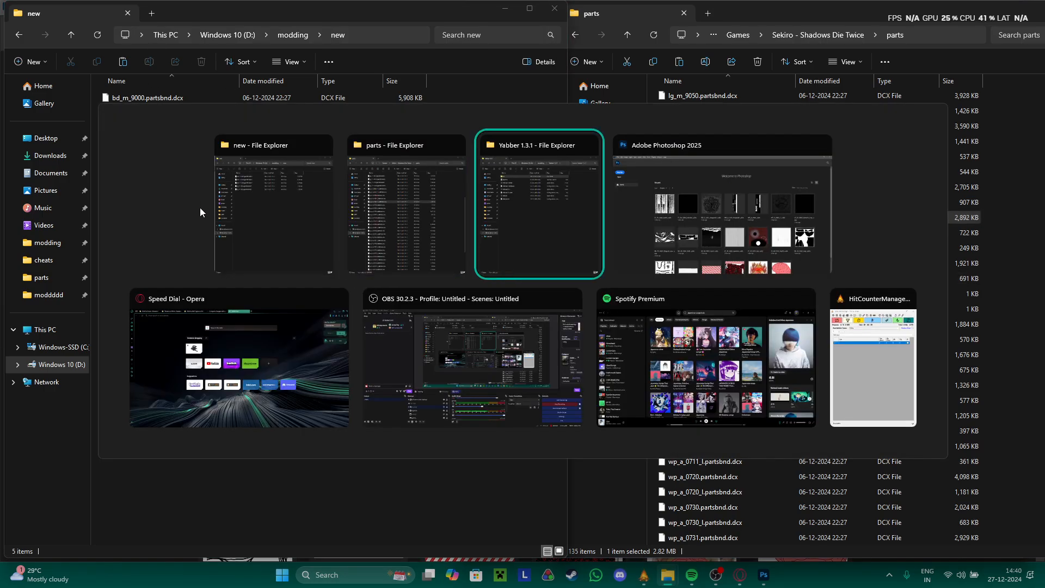
click(695, 280)
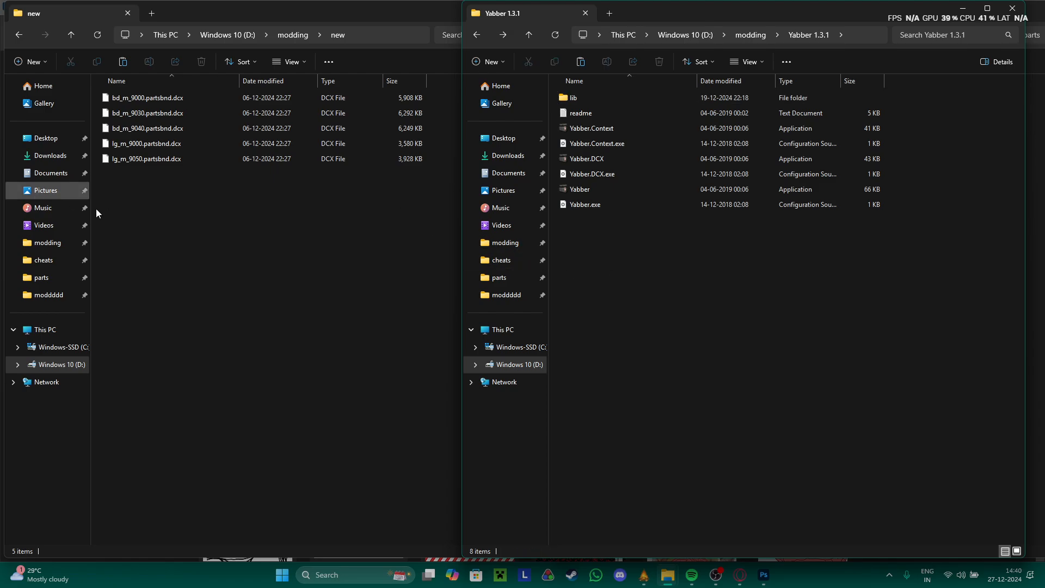
drag(179, 240, 142, 99)
click(462, 290)
drag(463, 294, 608, 197)
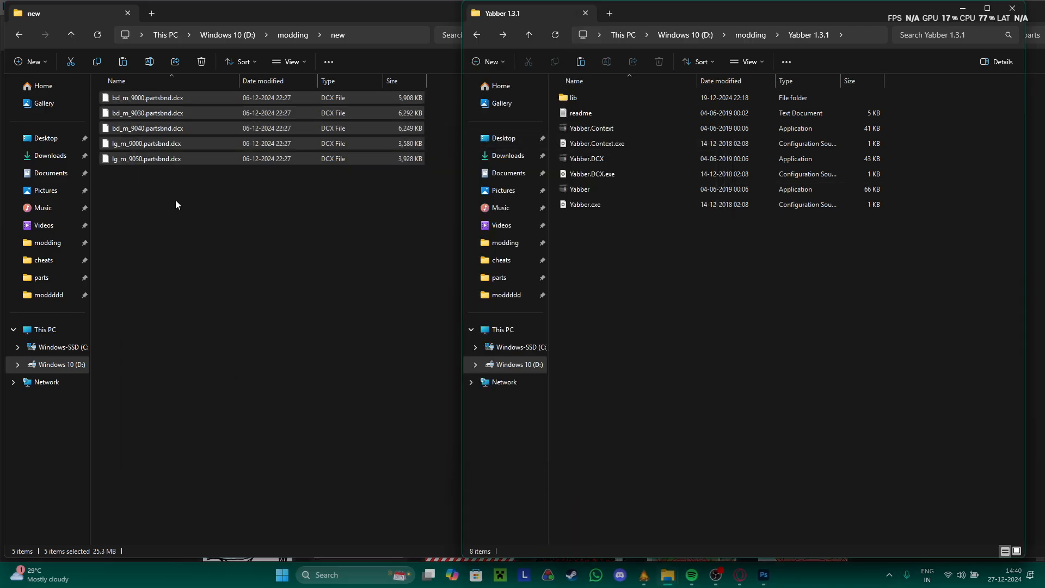
click(162, 166)
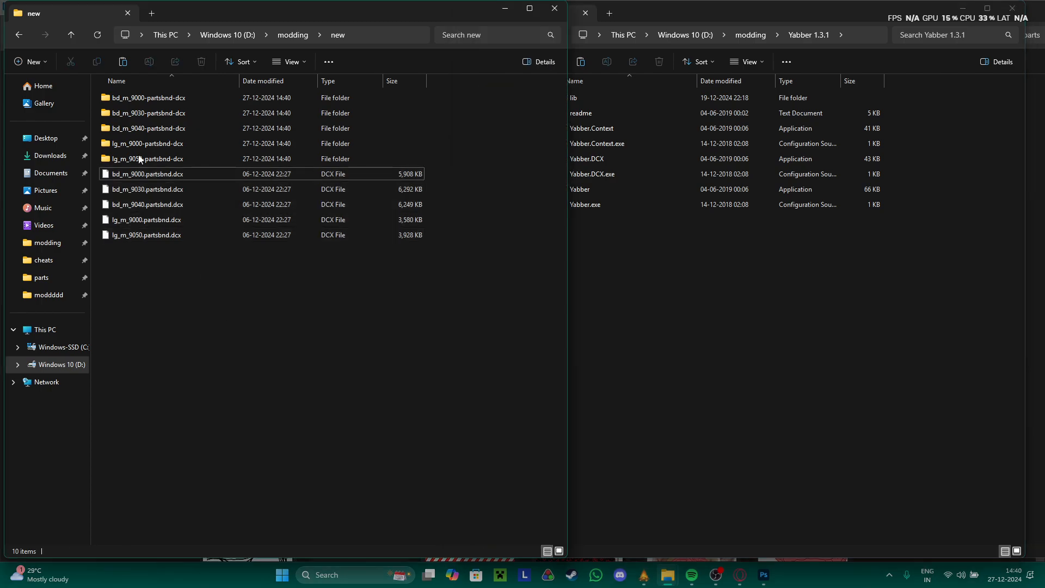
- Unpack BD_M_9000.tpf inside the new folder's bd_m_9000-partsbnd-dcx folder with Yabber and open the extracted BD_M_9000-tpf folder
double_click(136, 98)
double_click(125, 98)
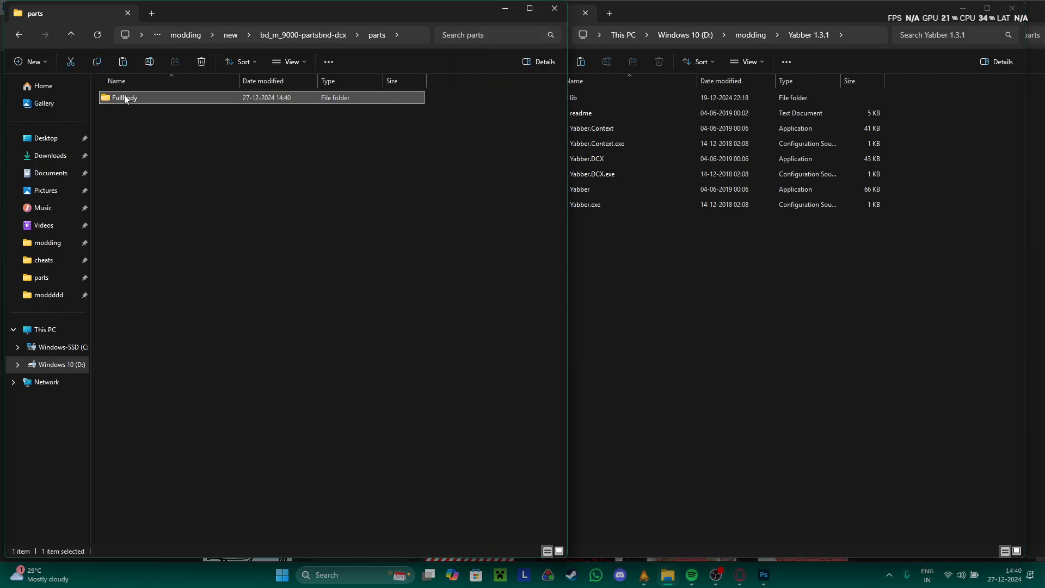
double_click(125, 98)
double_click(151, 97)
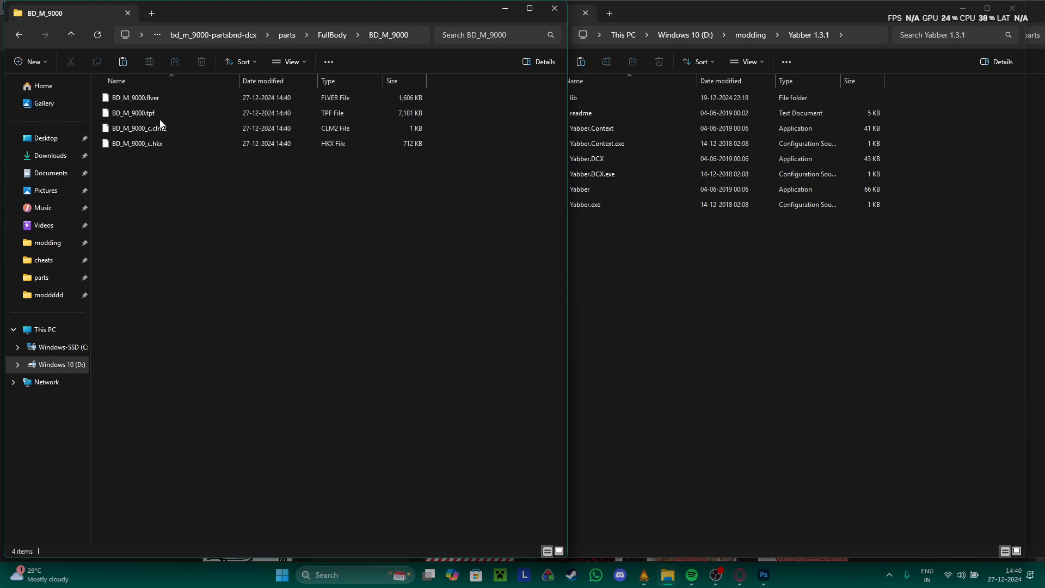
drag(158, 115, 648, 203)
drag(640, 196, 640, 196)
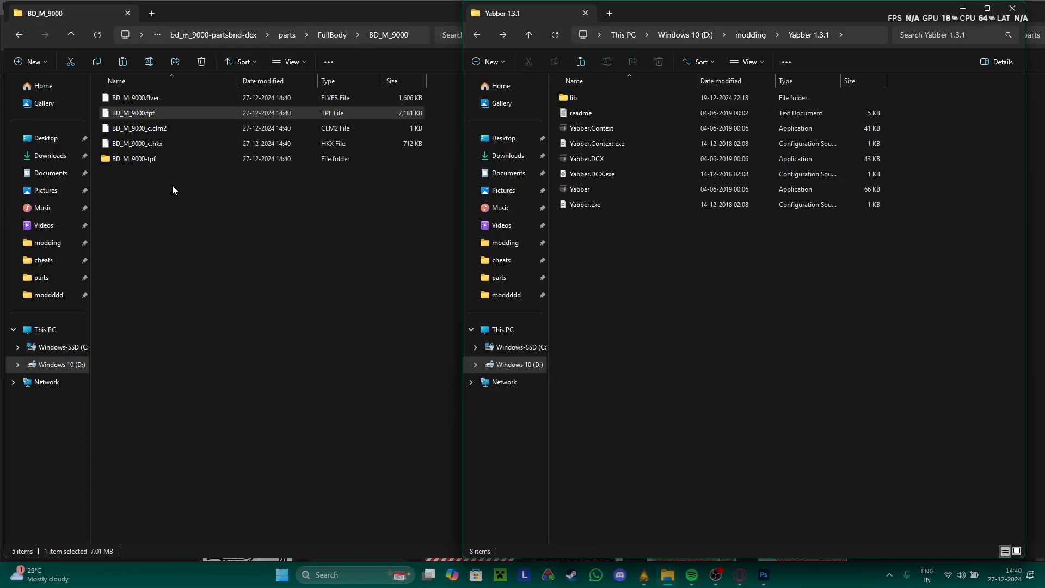
double_click(151, 158)
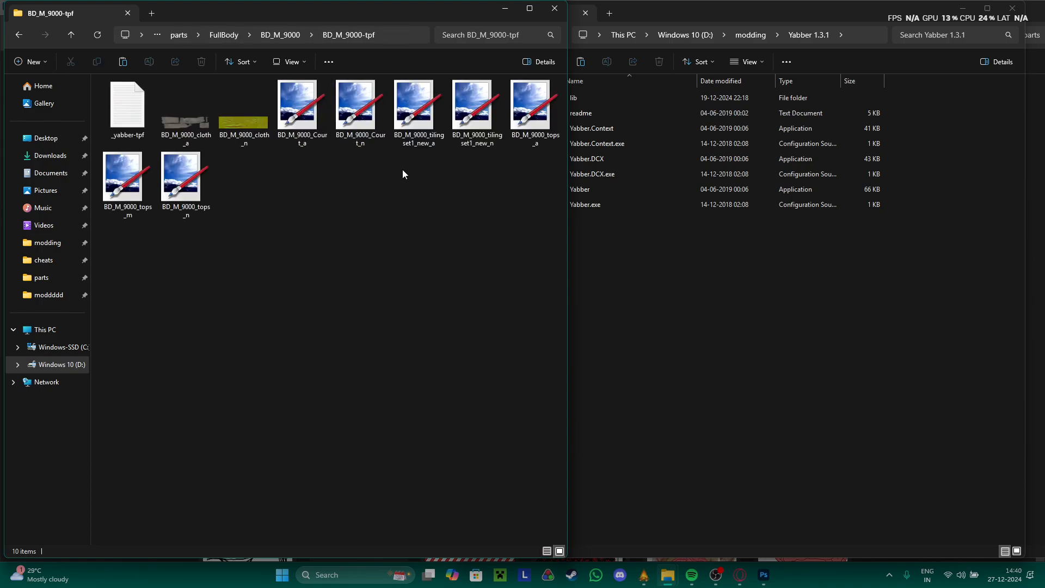
- Show the textures in the BD_M_9000-tpf folder as extra large icons
right_click(361, 296)
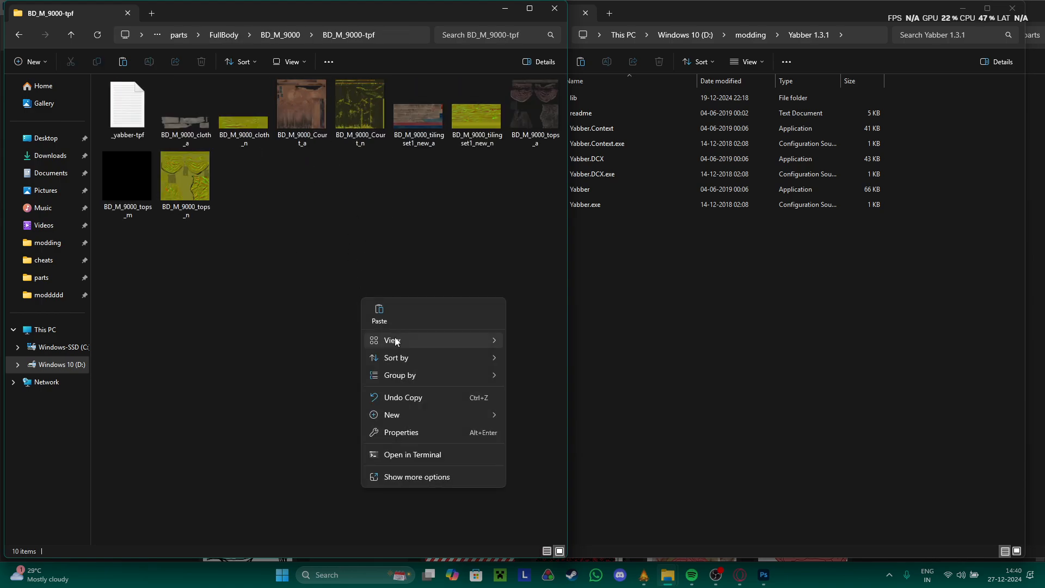
click(295, 65)
click(295, 65)
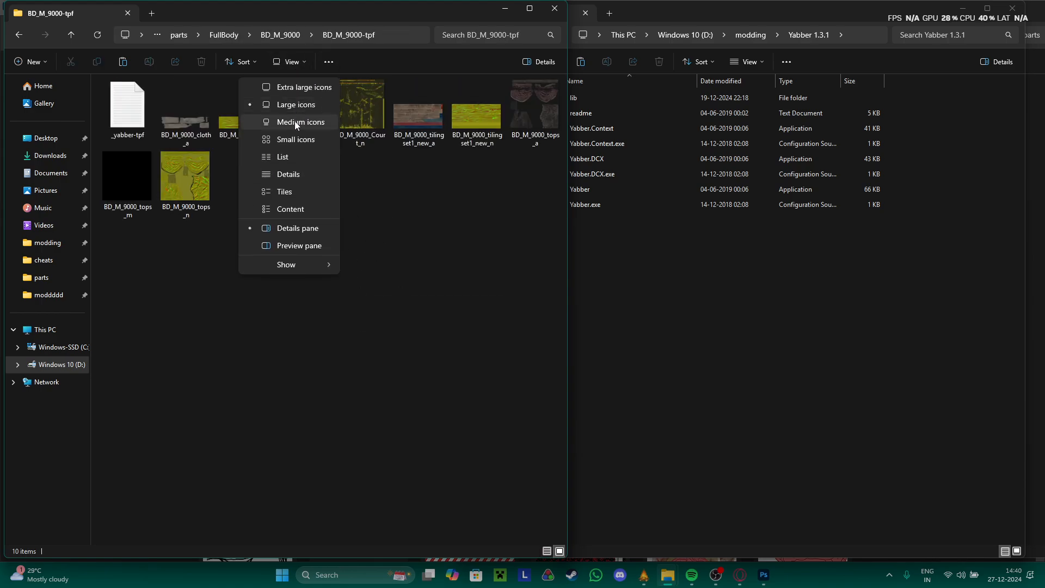
click(285, 88)
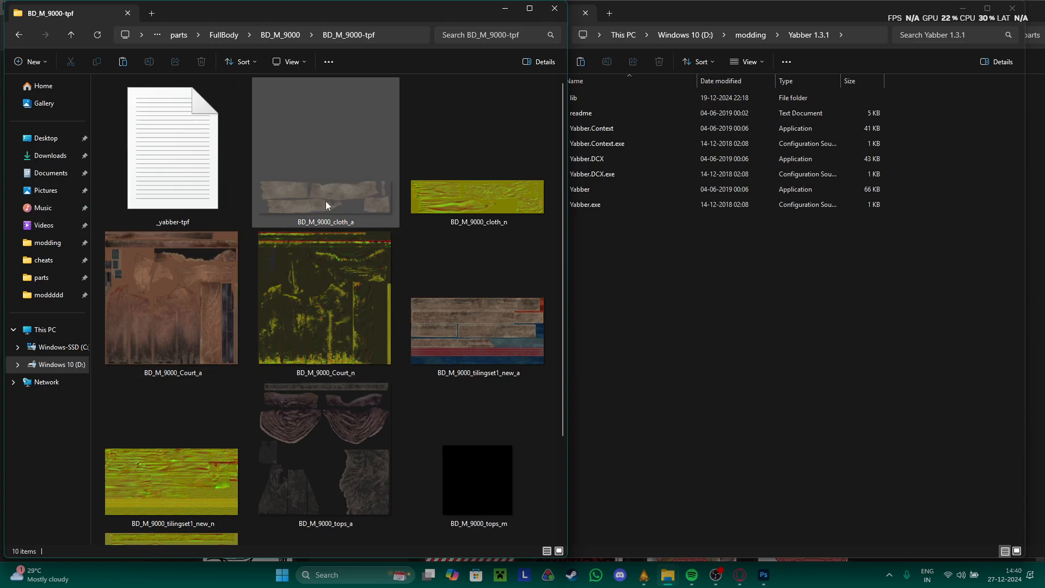
- Switch to the Opera browser and bring up the Sekiro Mod Engine page on Nexus Mods
click(770, 580)
click(764, 579)
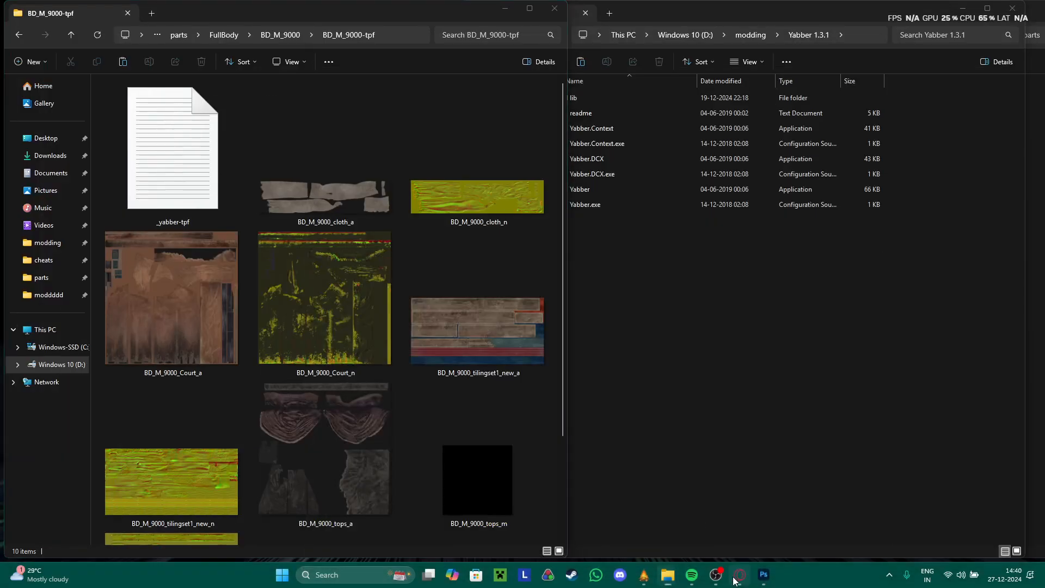
click(739, 575)
click(305, 8)
click(490, 11)
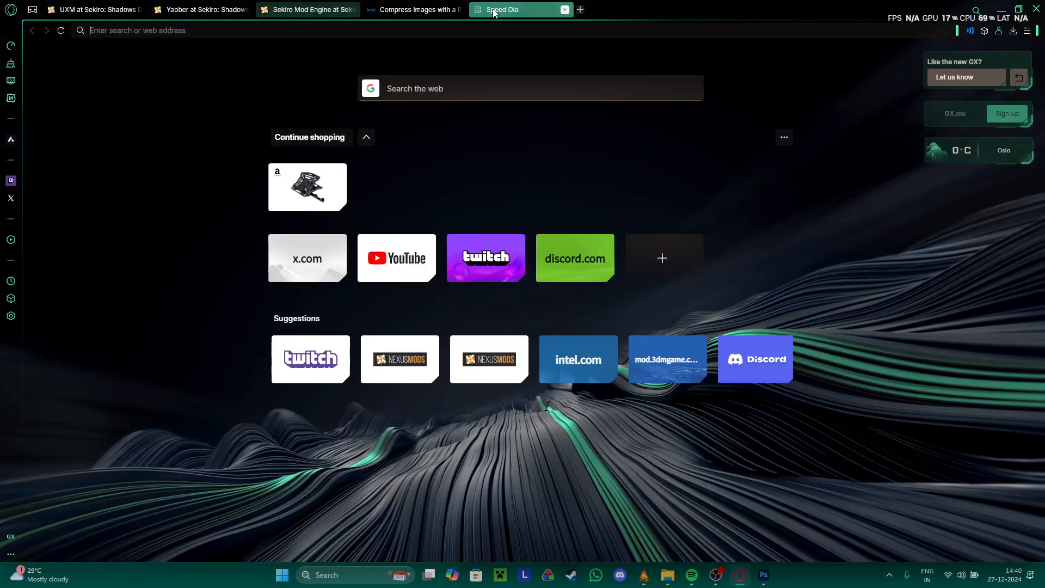
click(328, 7)
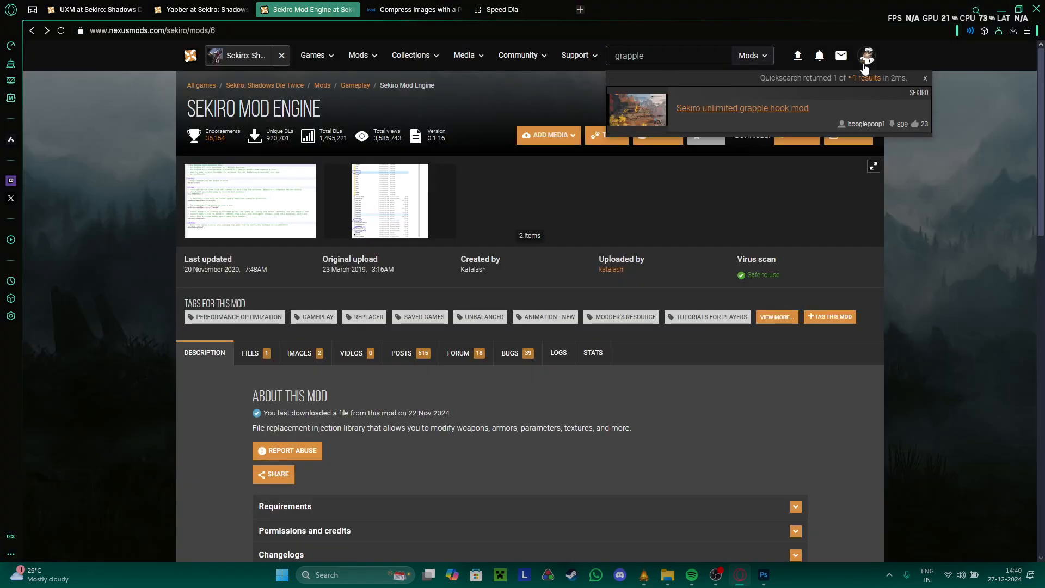
- Open the signed-in account's Nexus Mods profile and look through its published mods
click(866, 55)
click(826, 135)
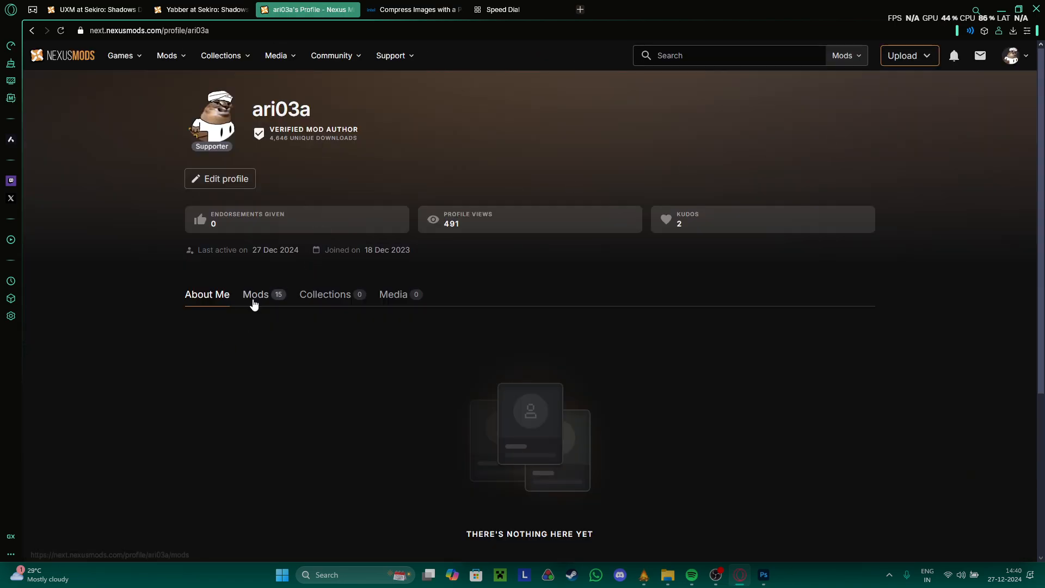
click(253, 304)
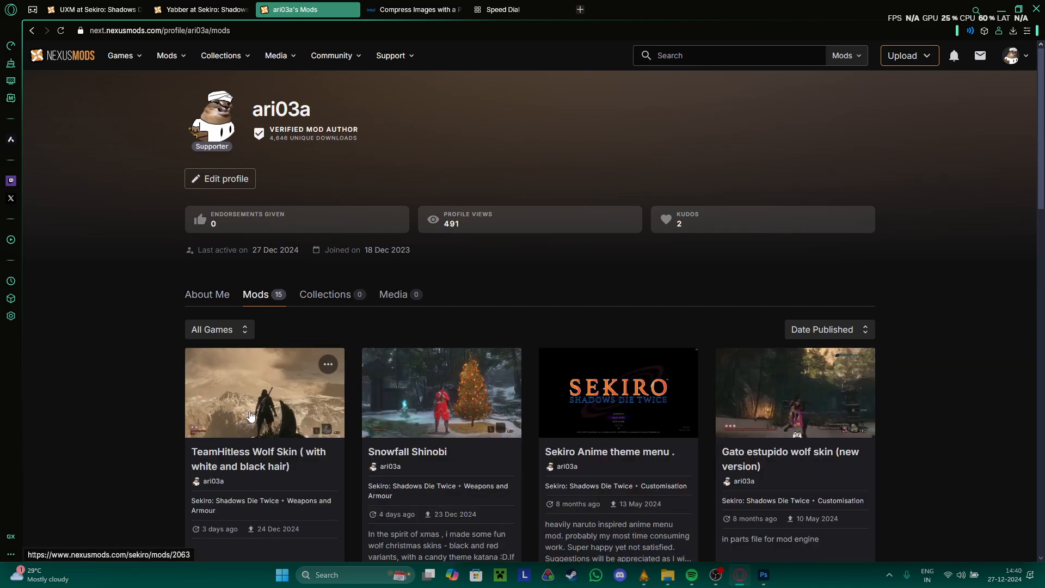
scroll(287, 414, down, 7)
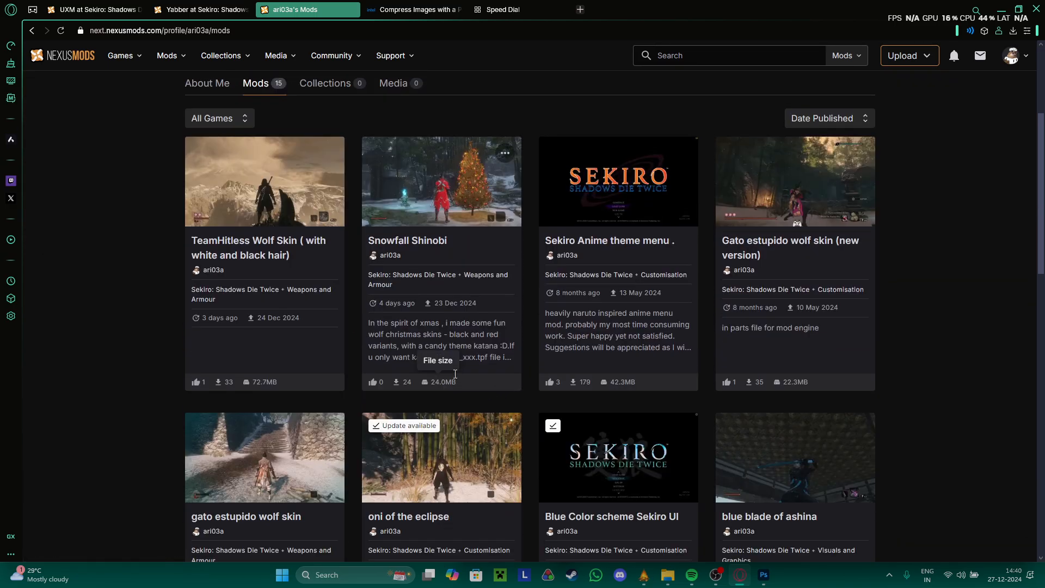
- Open the TeamHitless Wolf Skin mod page and enlarge and browse its screenshots
scroll(299, 359, up, 2)
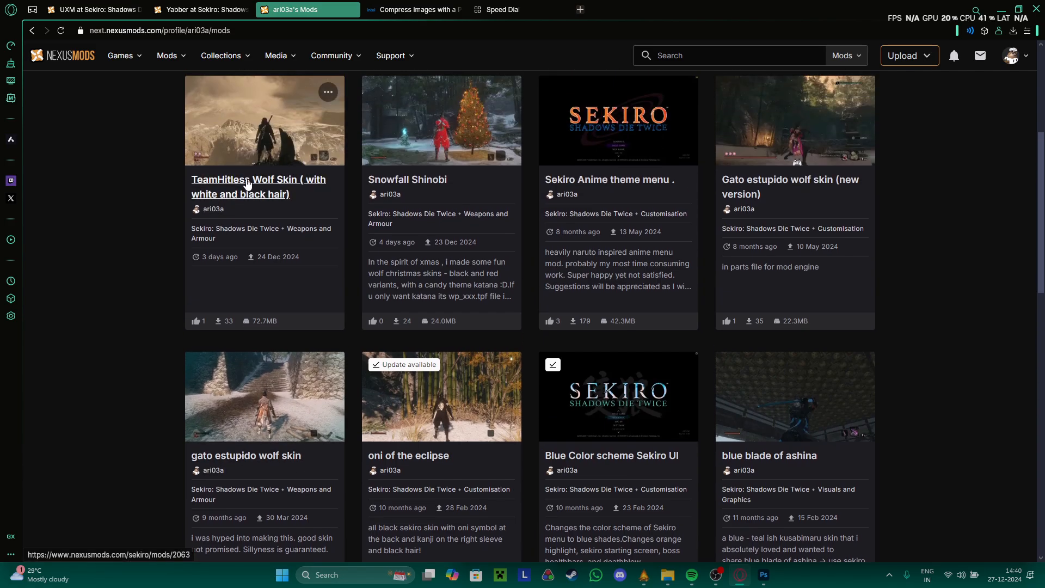
click(256, 185)
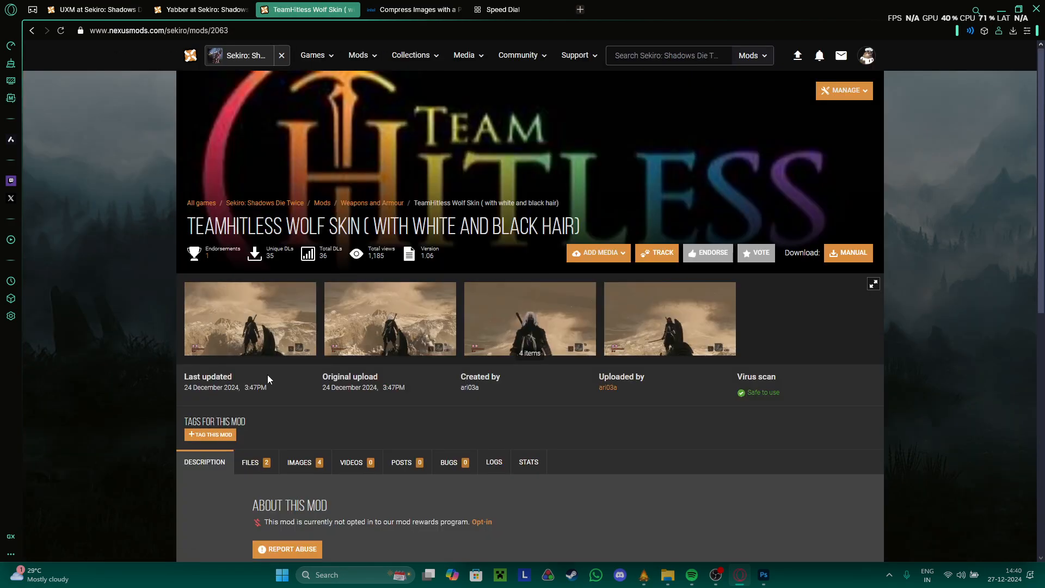
click(373, 336)
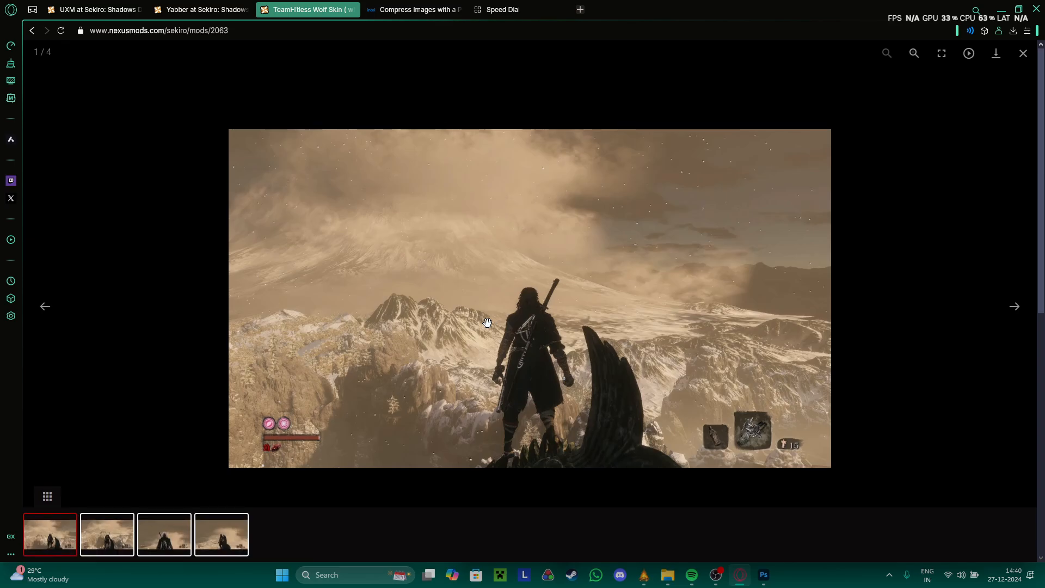
scroll(487, 322, up, 3)
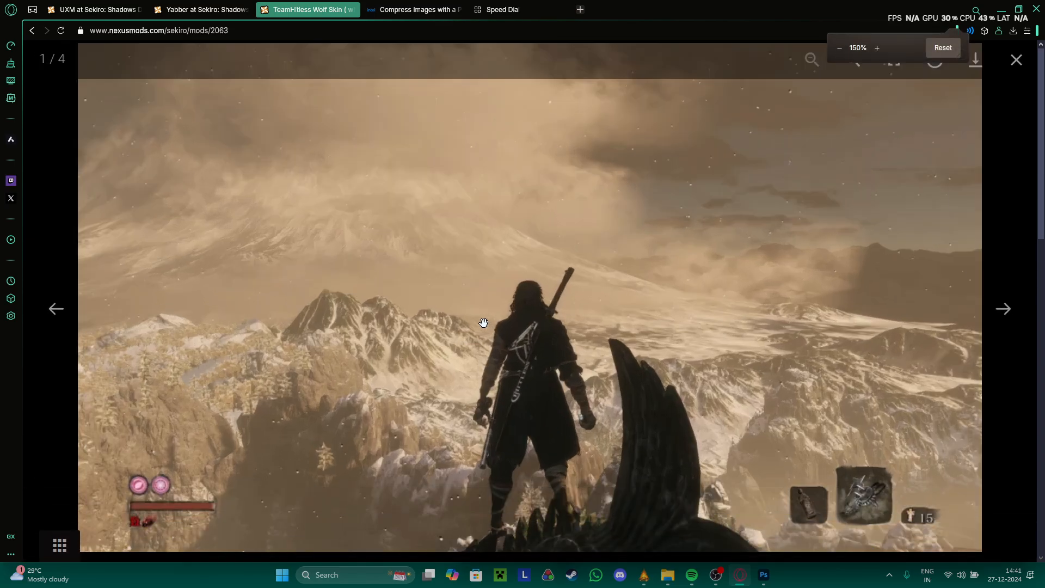
scroll(494, 358, down, 3)
scroll(494, 358, up, 1)
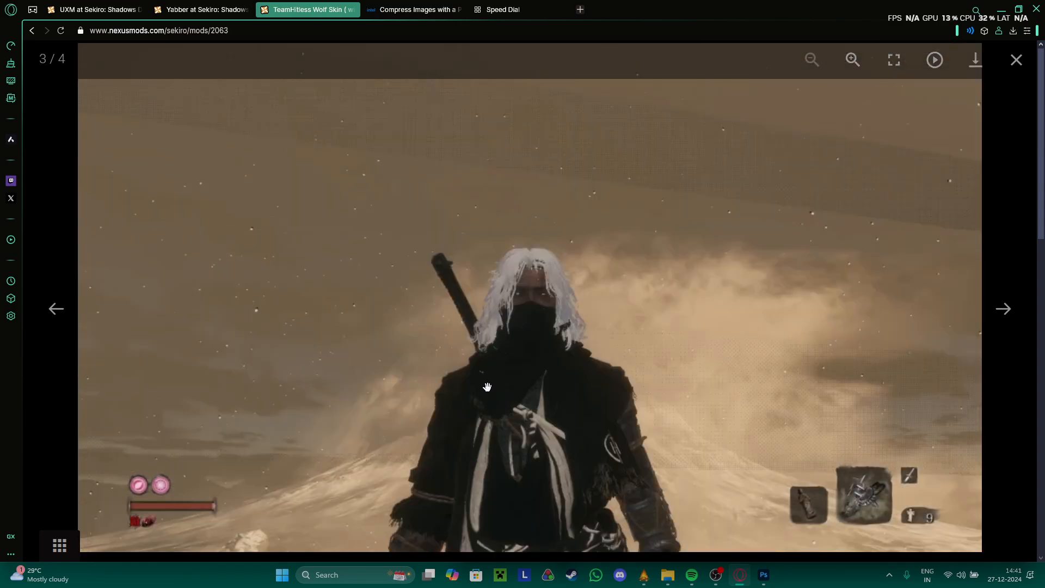
scroll(569, 418, up, 1)
scroll(547, 404, down, 1)
- Compare the textures in the BD_M_9000-tpf folder with the TeamHitless Wolf Skin's white-haired front view screenshot
key(alt+Tab)
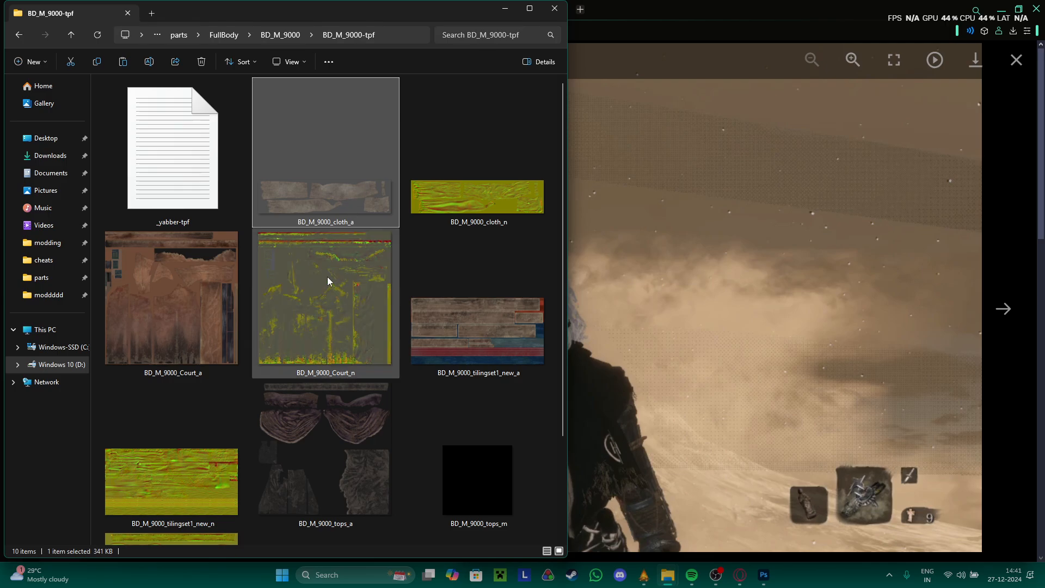
click(667, 444)
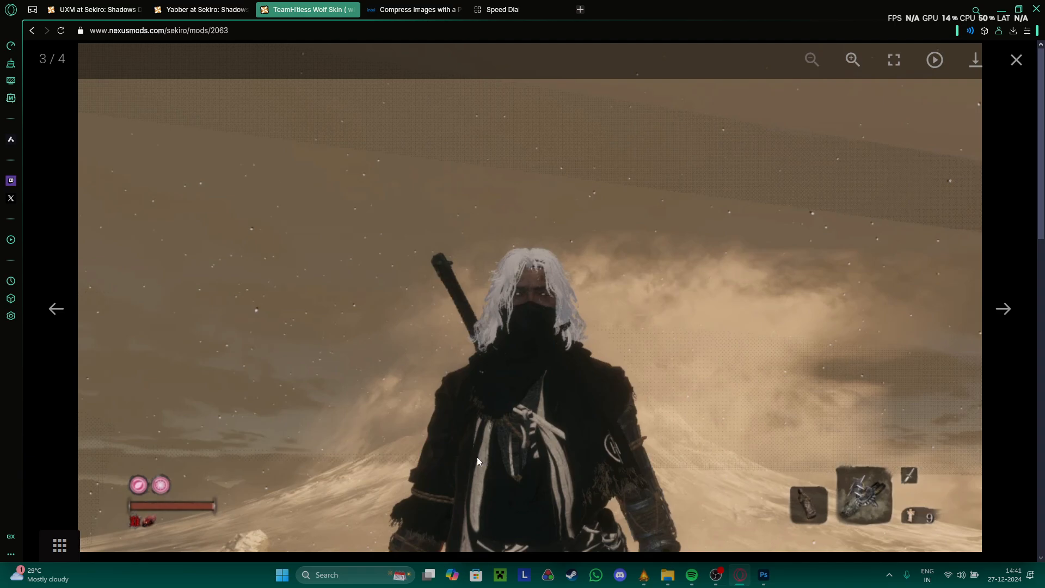
key(alt+Tab)
click(664, 405)
key(alt+Tab)
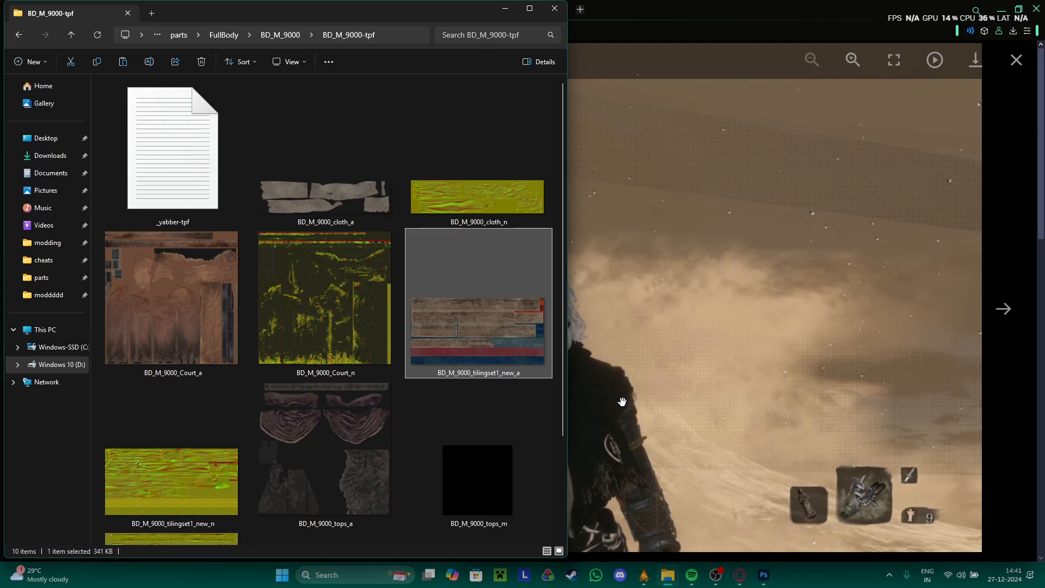
click(619, 435)
- Go through the TeamHitless Wolf Skin's back and front view screenshots, checking them against the BD_M_9000-tpf textures
key(Left)
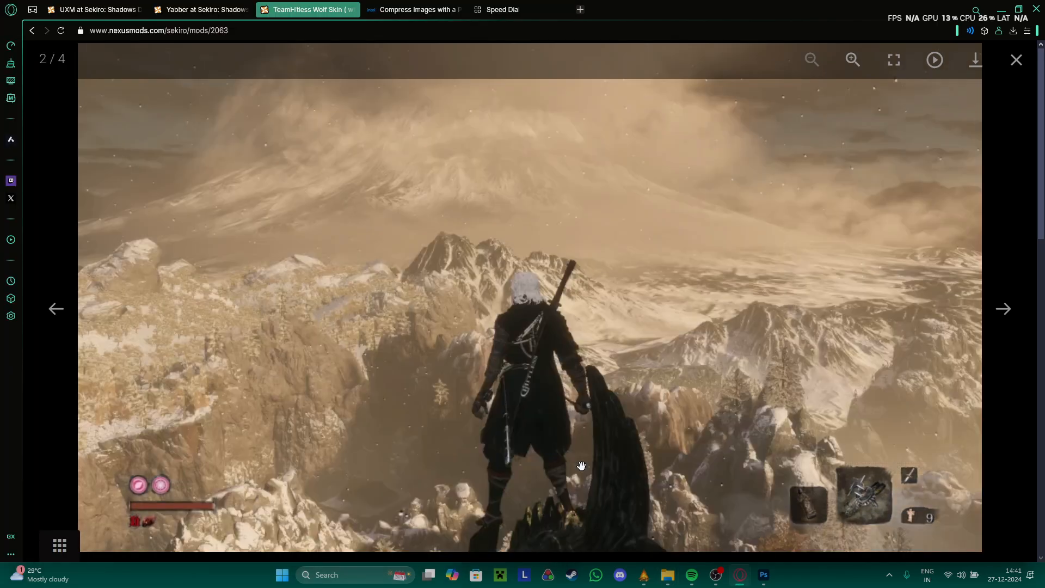
key(Right)
key(Right)
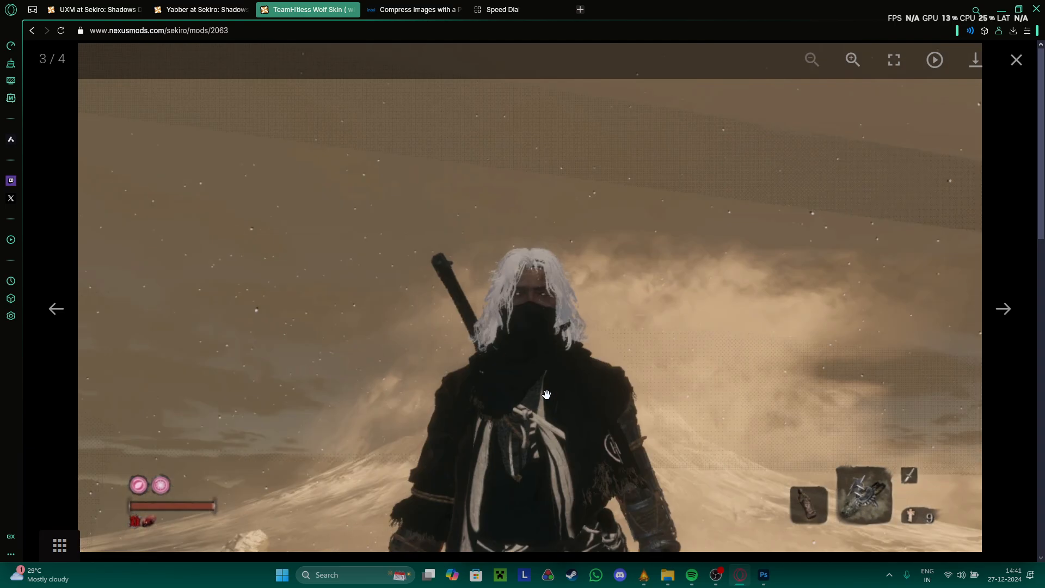
key(Right)
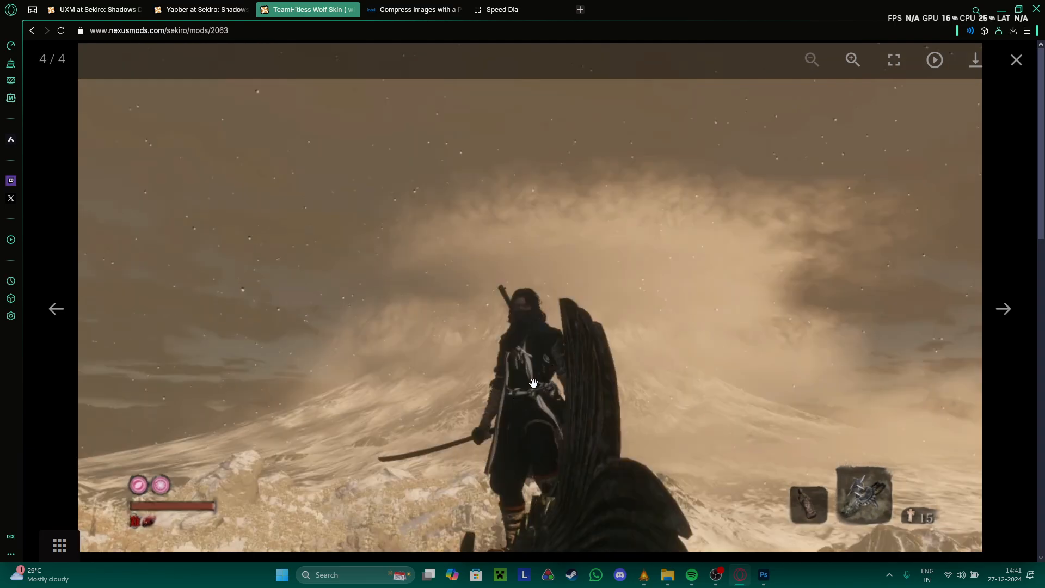
key(alt+Tab)
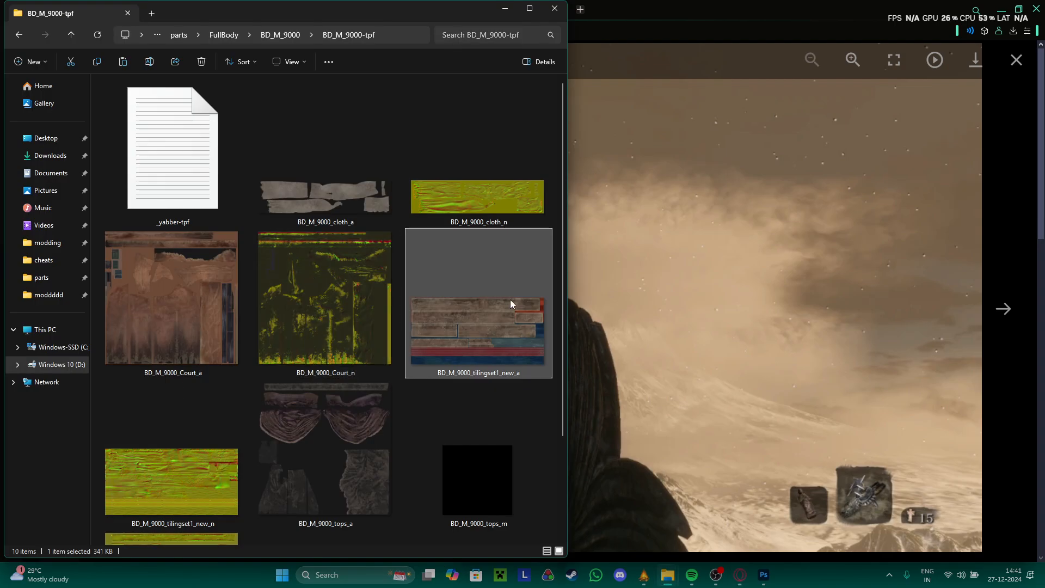
click(700, 405)
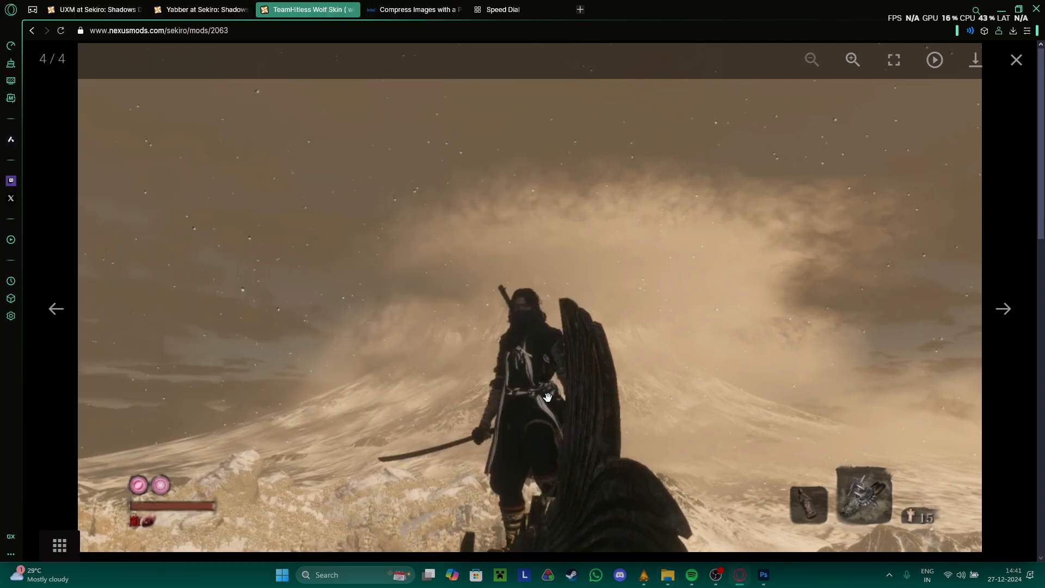
key(alt)
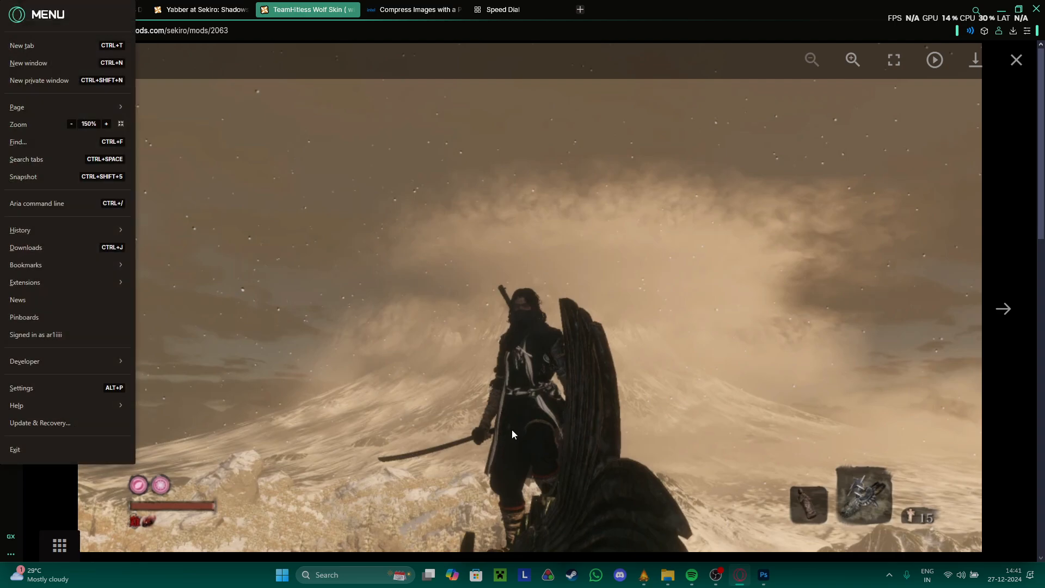
click(556, 419)
key(Left)
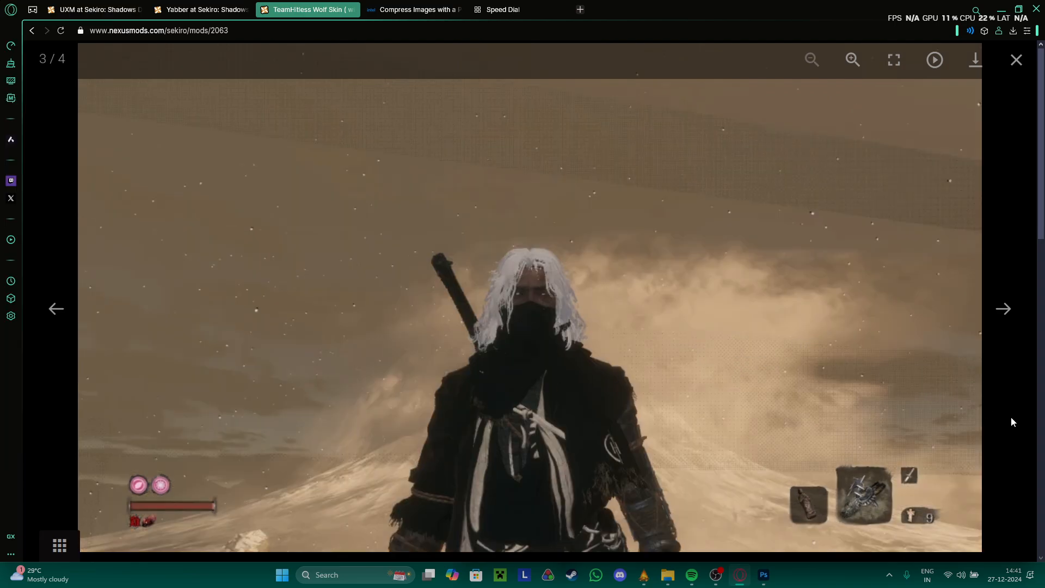
- Open BD_M_9000_Court_a.dds in Photoshop without loading transparency as alpha or mip-maps as layers, and select Layer 0's opaque pixels
key(alt+Tab)
key(alt+Tab)
key(Tab)
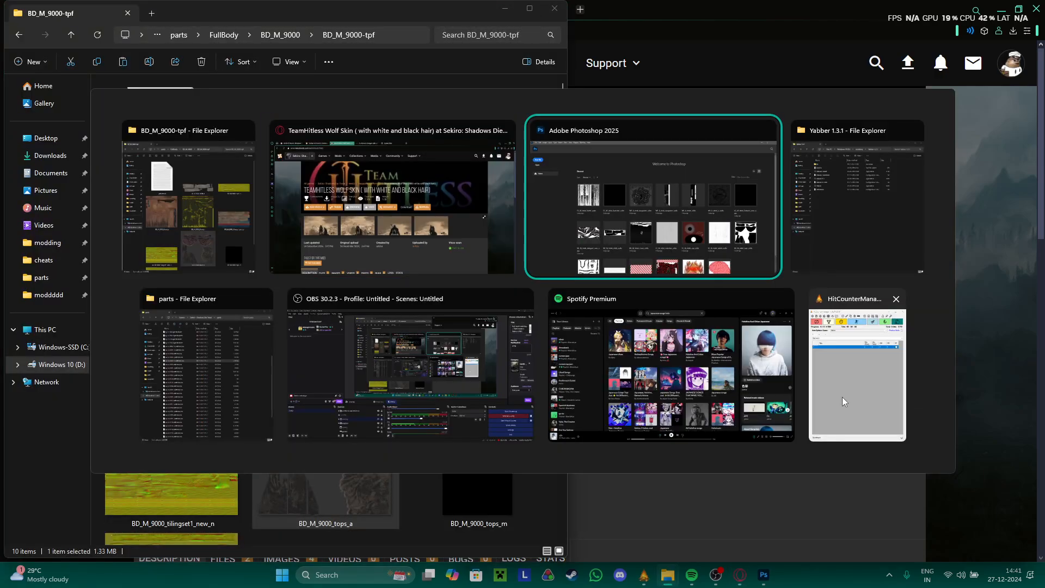
key(alt+Tab)
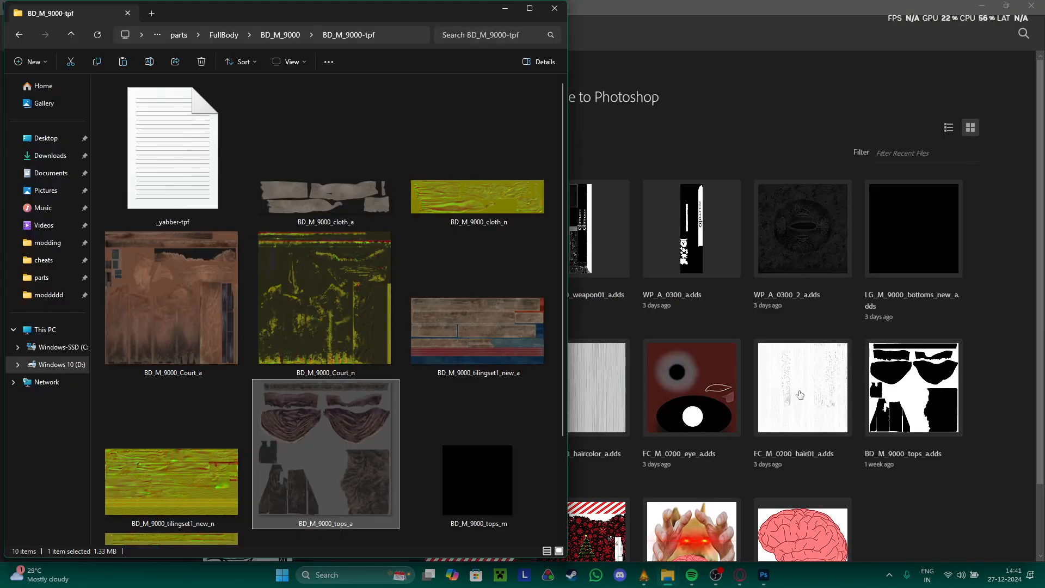
click(821, 97)
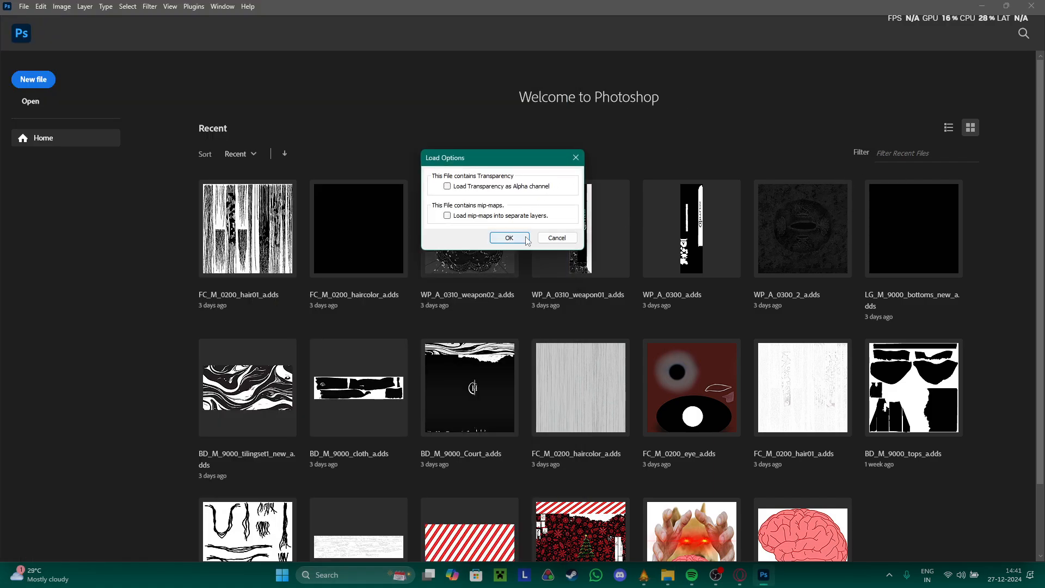
click(527, 242)
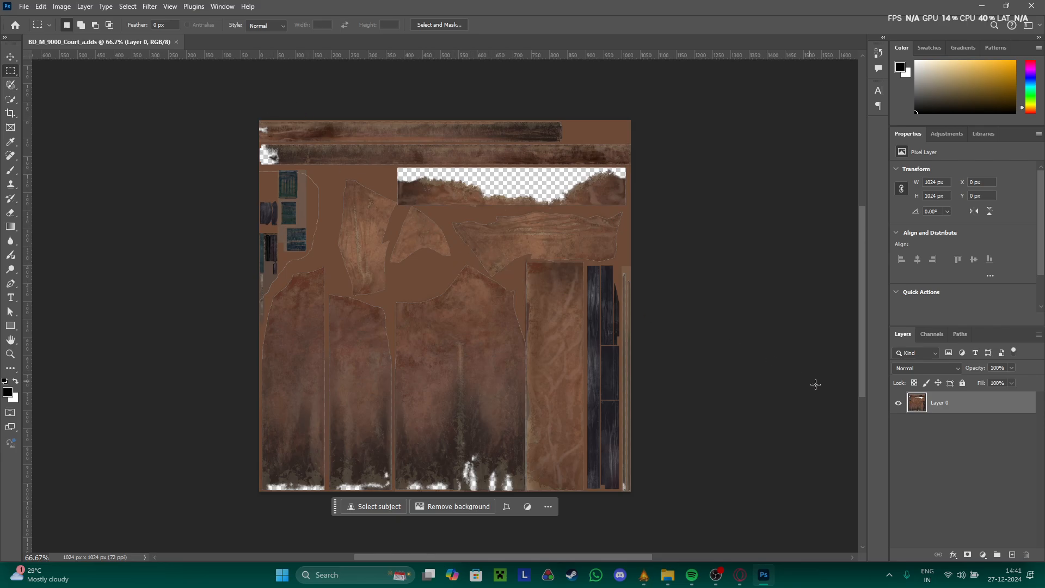
ctrl+click(917, 403)
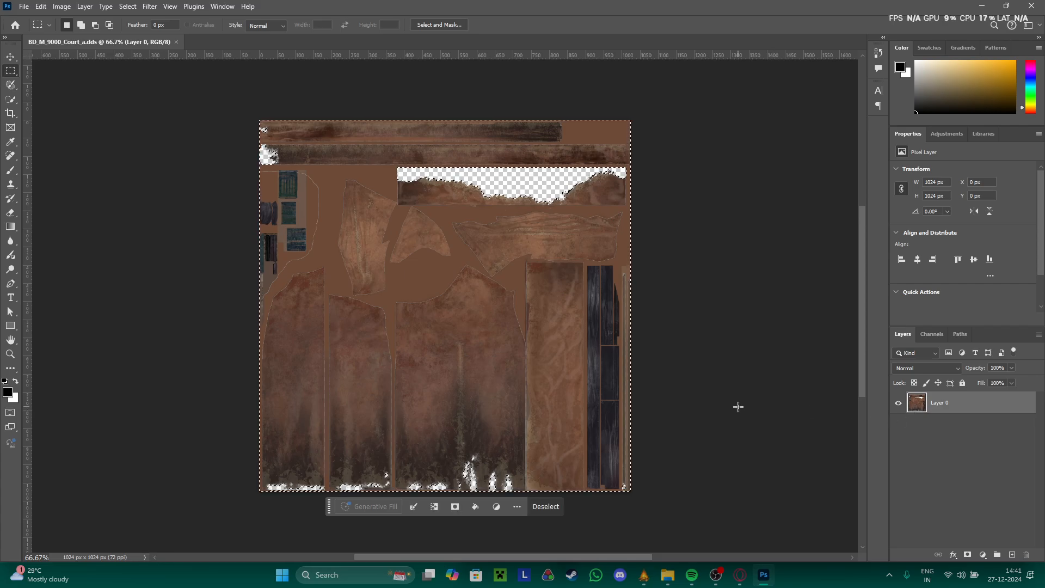
- Close the Spotify window and bring the BD_M_9000-tpf folder to the front
key(alt+Tab)
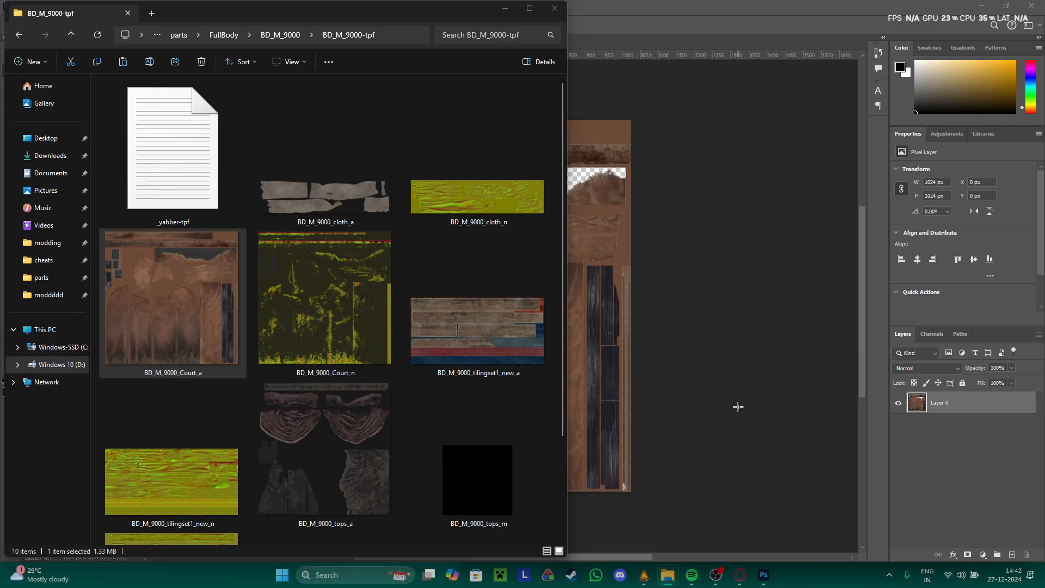
key(alt+Tab)
key(alt+Tab)
key(alt+Tab)
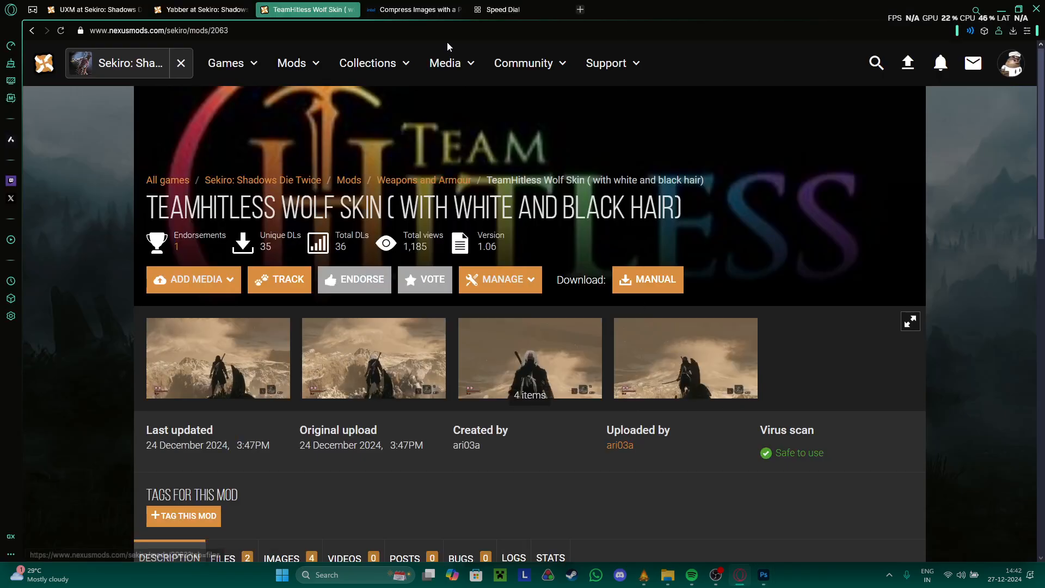
key(alt+Tab)
key(alt+Tab)
key(alt+Tab)
key(alt+Tab)
key(alt+Tab)
key(alt+Tab)
key(alt+Tab)
key(alt+Tab)
key(alt+Tab)
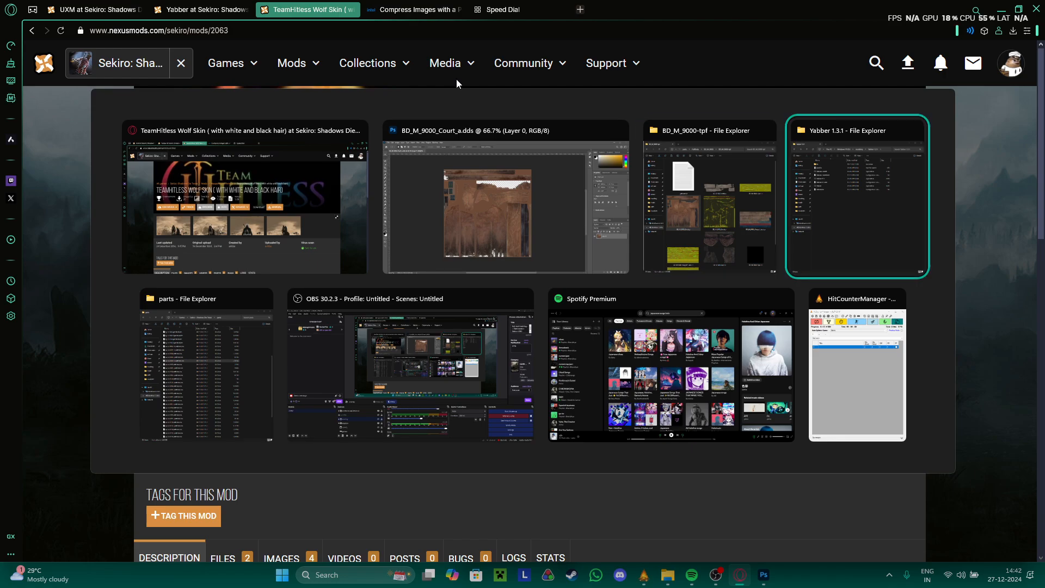
key(alt+Tab)
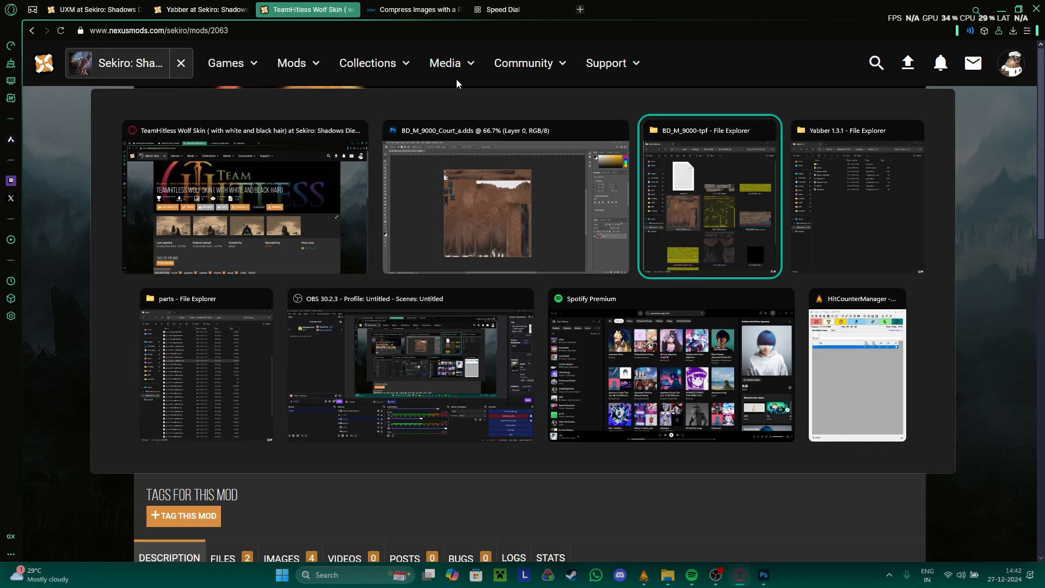
click(785, 299)
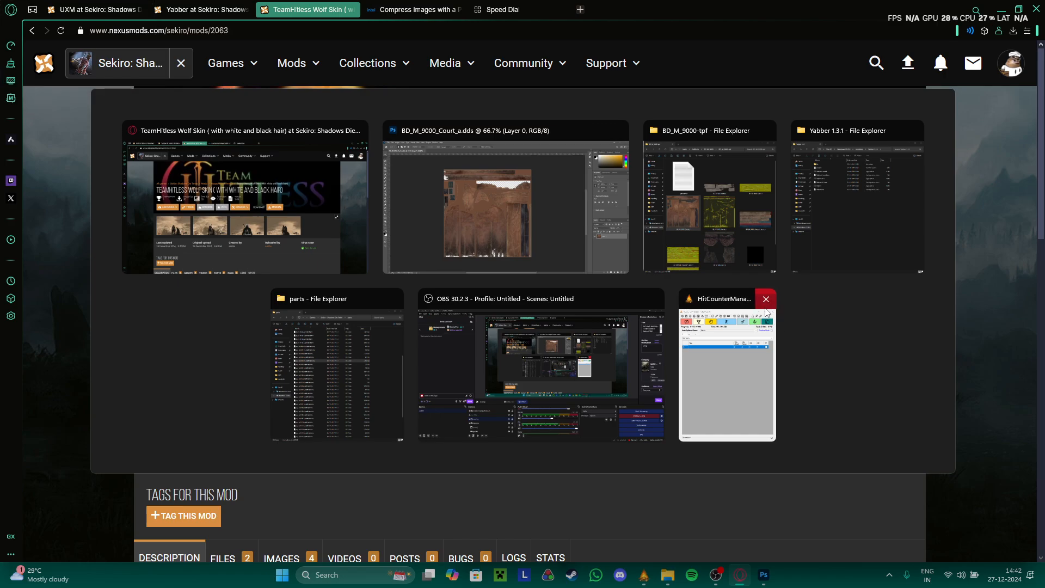
click(696, 213)
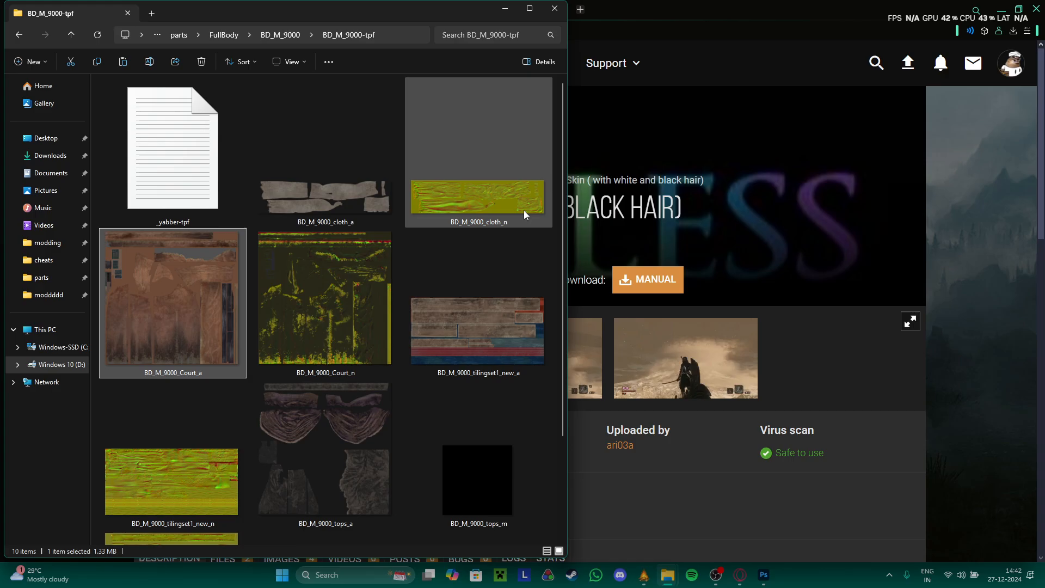
- Return to the TeamHitless Wolf Skin page in Opera, view its first two screenshots enlarged and close the image viewer
key(alt+Tab)
key(alt+Tab)
key(alt+Tab)
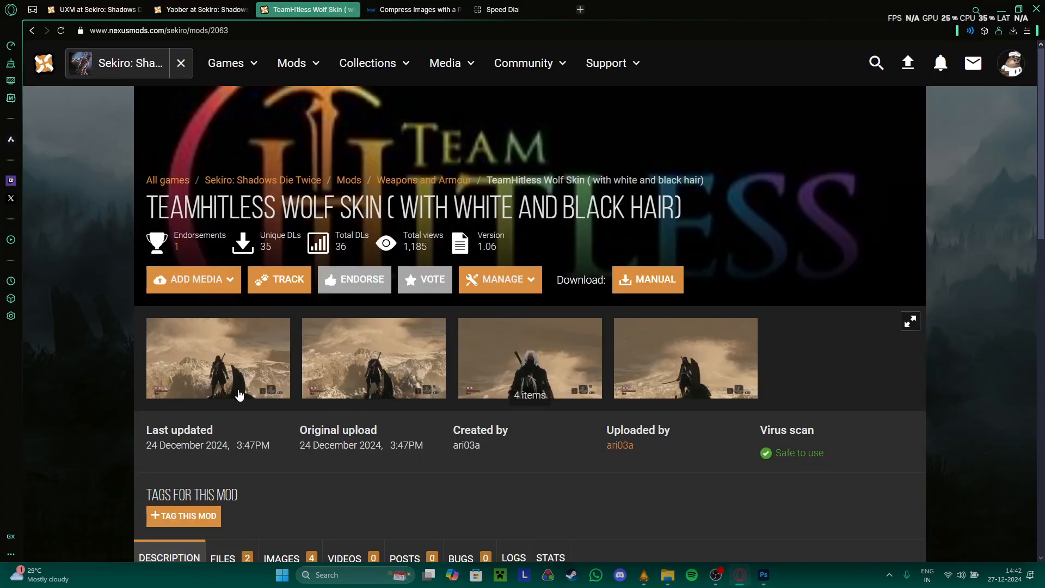
click(238, 391)
key(Right)
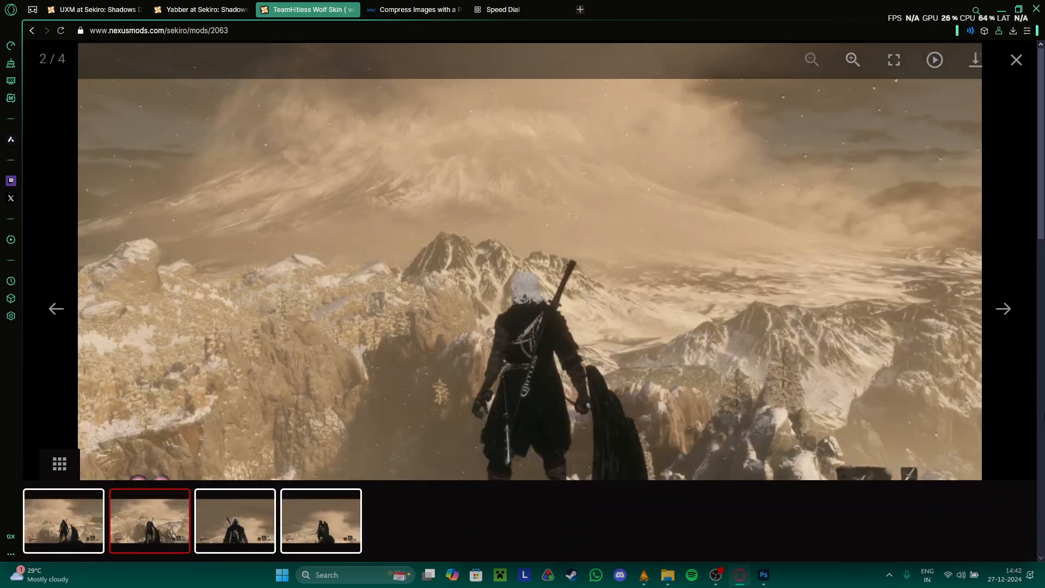
key(Escape)
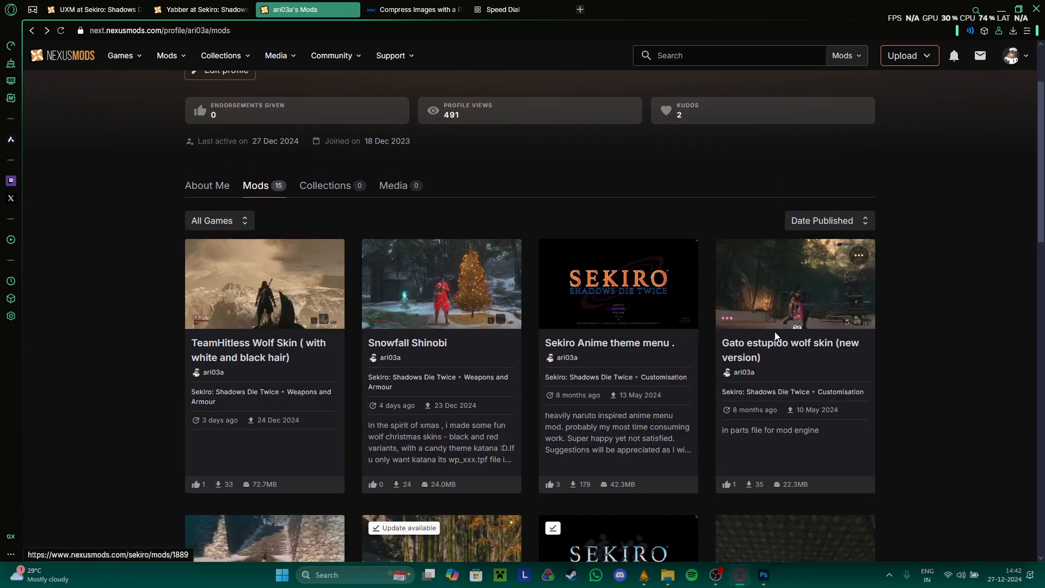
- Find the oni of the eclipse mod in the profile's mod list, open its page and enlarge the first screenshot
scroll(549, 376, down, 5)
scroll(548, 375, down, 5)
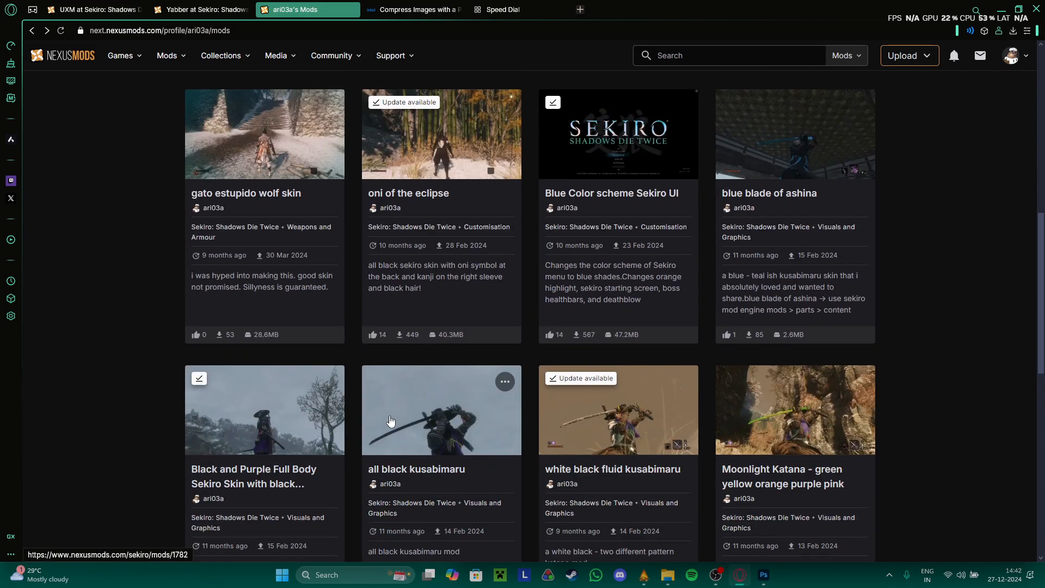
scroll(410, 385, up, 5)
click(409, 354)
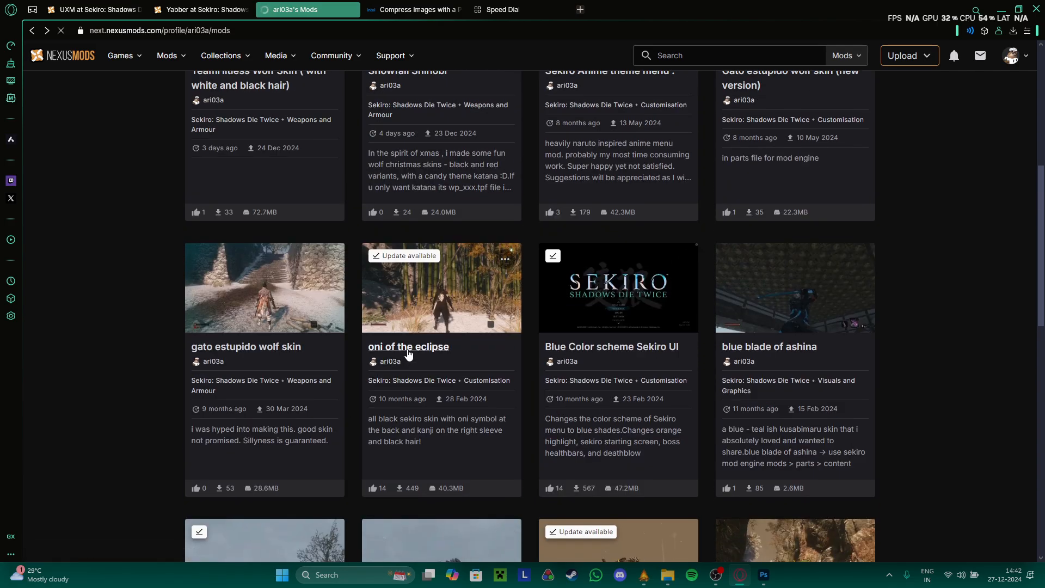
scroll(227, 231, down, 2)
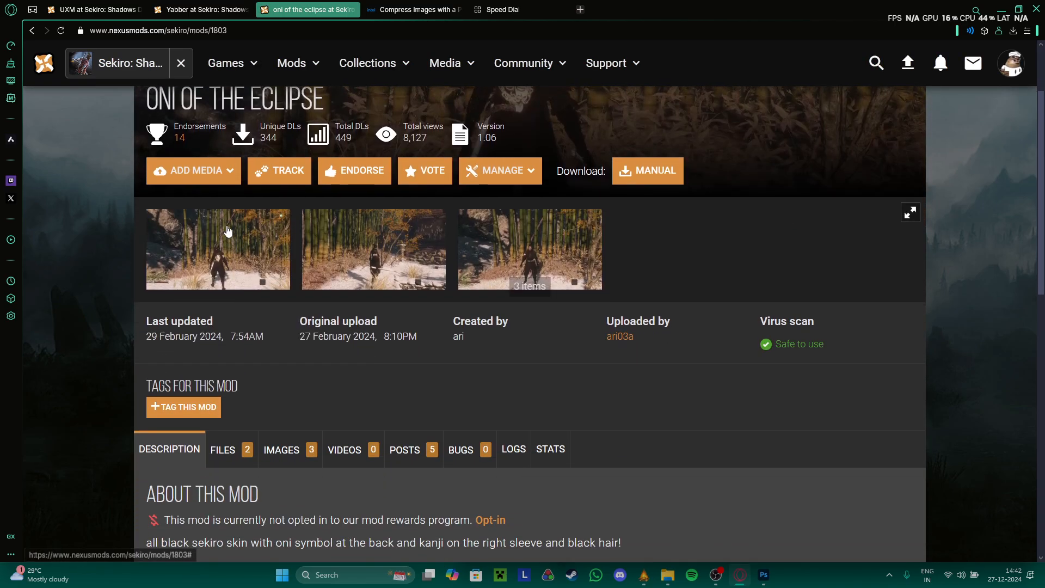
click(227, 231)
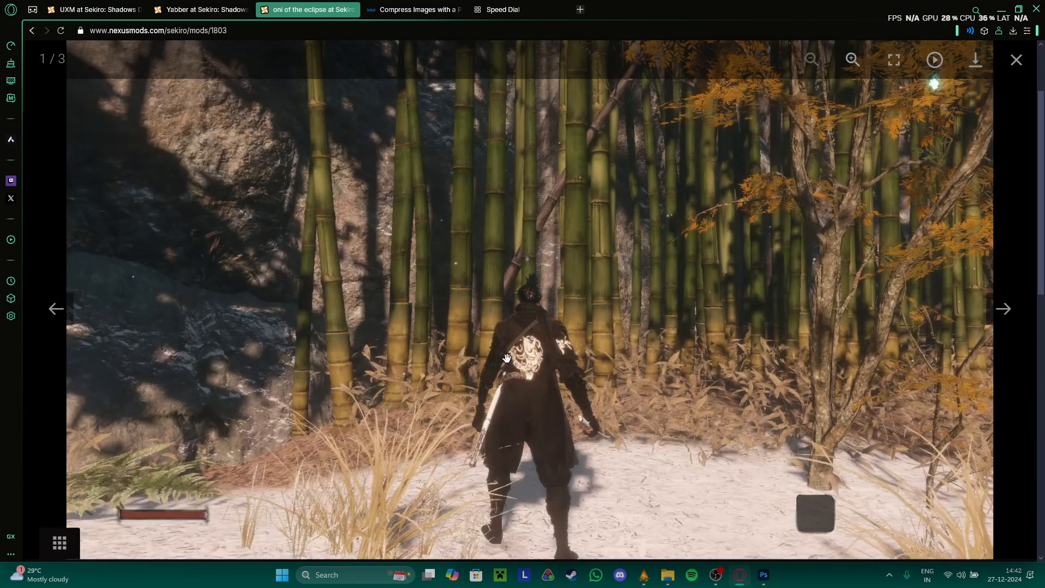
- Mark the upper part of the Court_a texture's wide coat panel in Photoshop, clear the selection and switch back to Opera
key(alt+Tab)
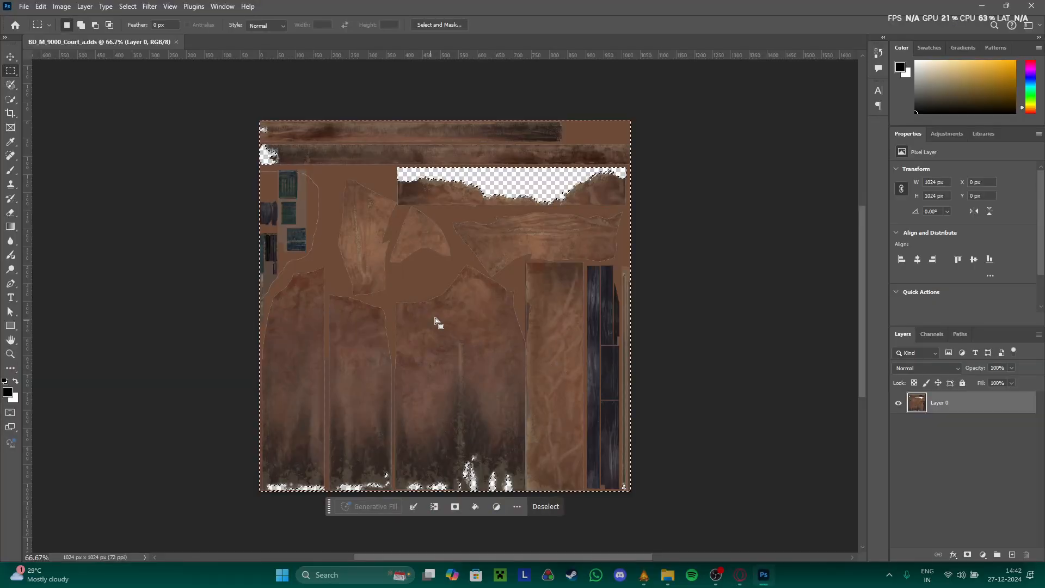
mouse_move(446, 263)
mouse_down()
mouse_move(475, 263)
mouse_move(446, 265)
mouse_move(513, 349)
mouse_move(488, 325)
mouse_up()
key(ctrl+d)
key(alt+Tab)
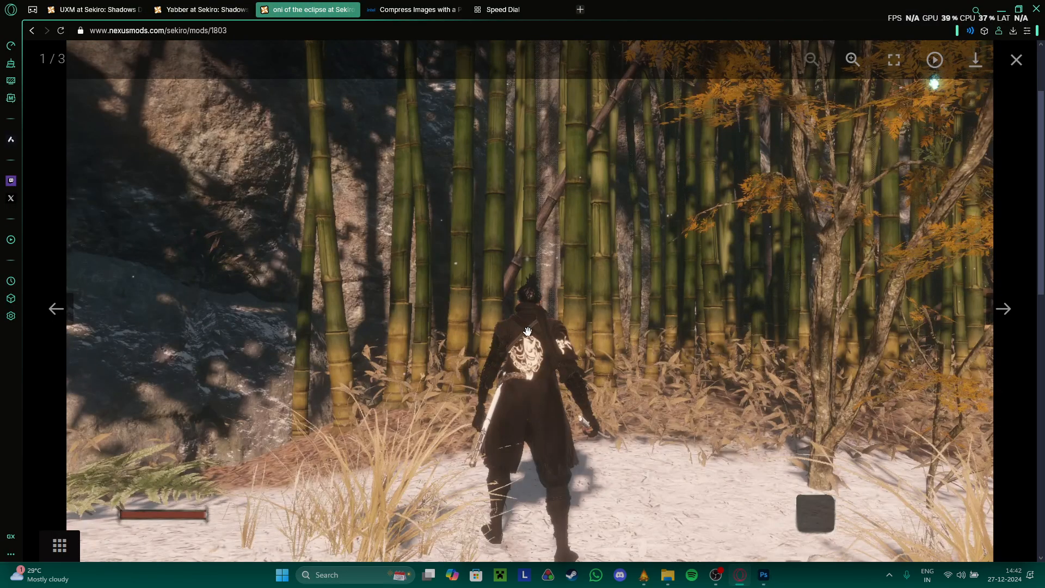
- View the second oni of the eclipse screenshot and switch to the Court_a texture in Photoshop
key(alt+Tab)
key(alt+Tab)
click(1007, 321)
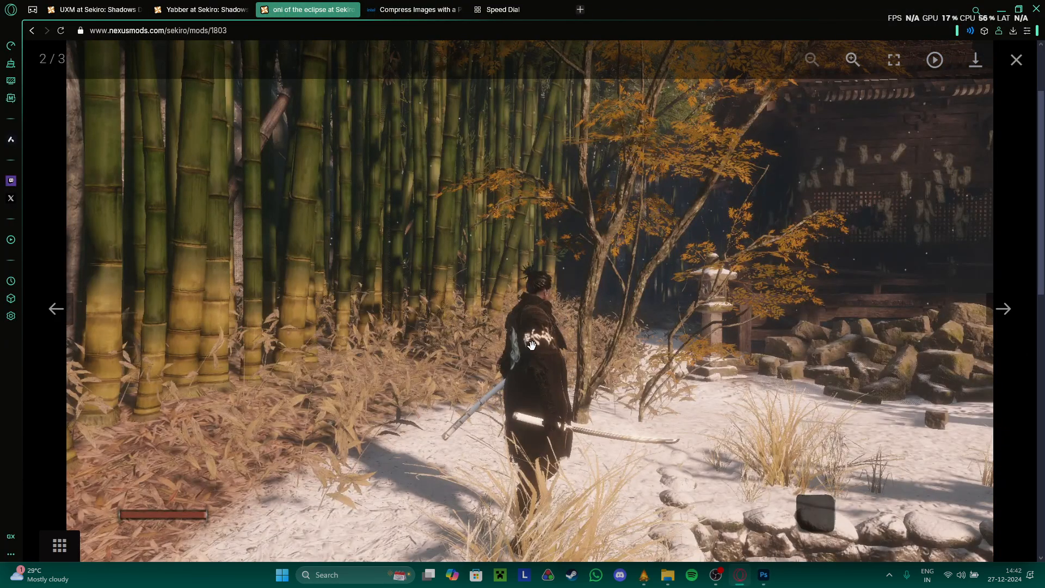
key(alt+Tab)
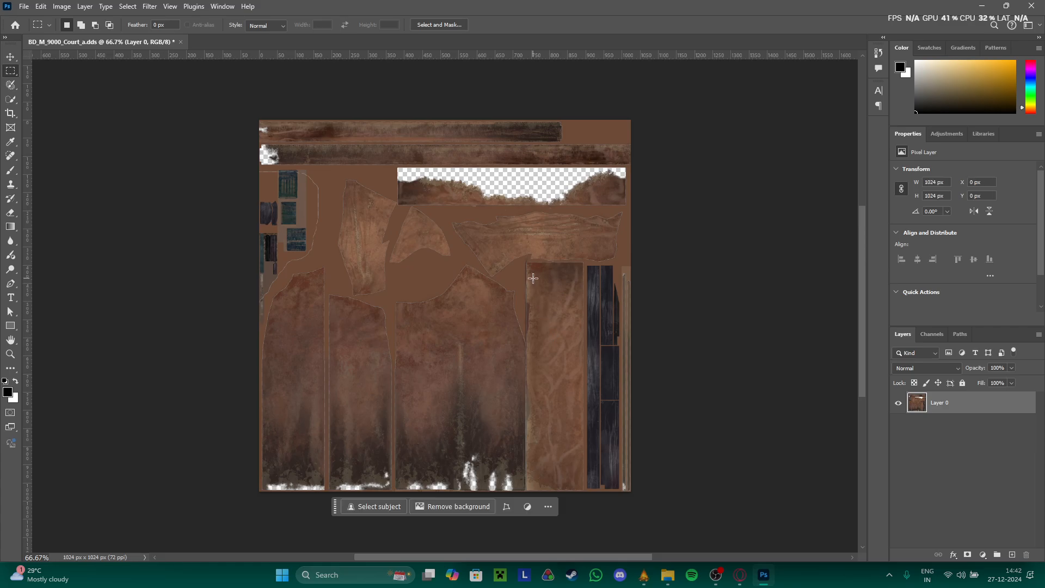
- Mark the tall narrow panel beside the widest coat panel, clear it and select the two long strips along the texture's upper edge
drag(526, 260, 583, 492)
click(718, 448)
drag(259, 123, 562, 142)
drag(259, 142, 632, 167)
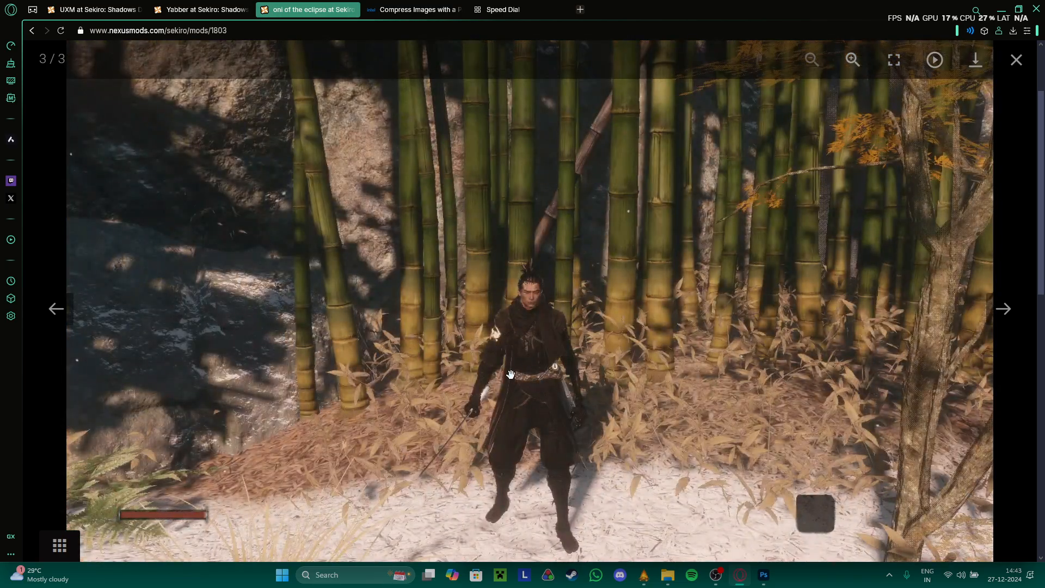
- Return to the profile's mod list in Opera, open the Black and Purple Full Body Sekiro Skin page and enlarge its second screenshot
key(alt+Tab)
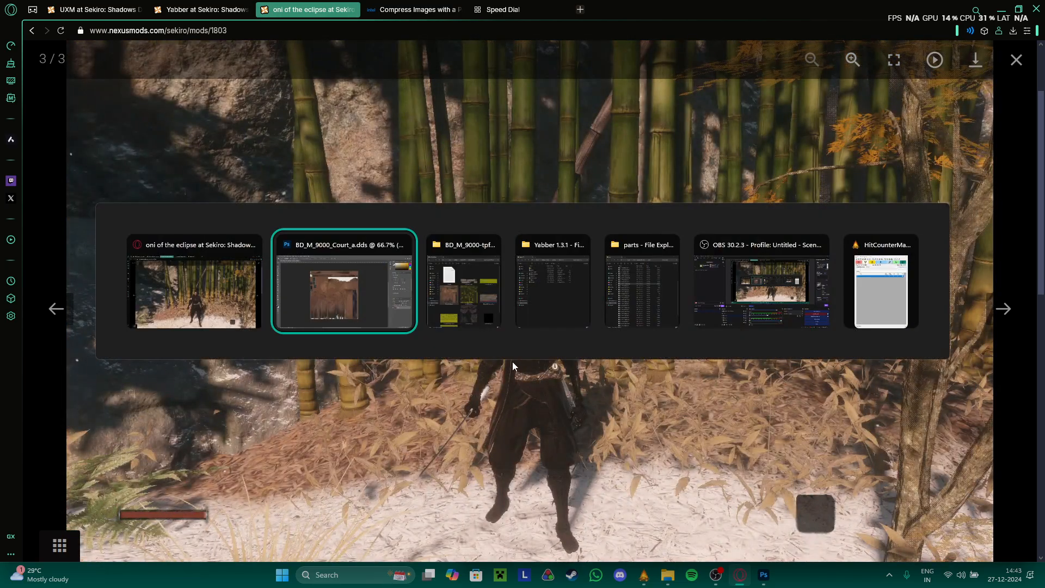
key(alt+Tab)
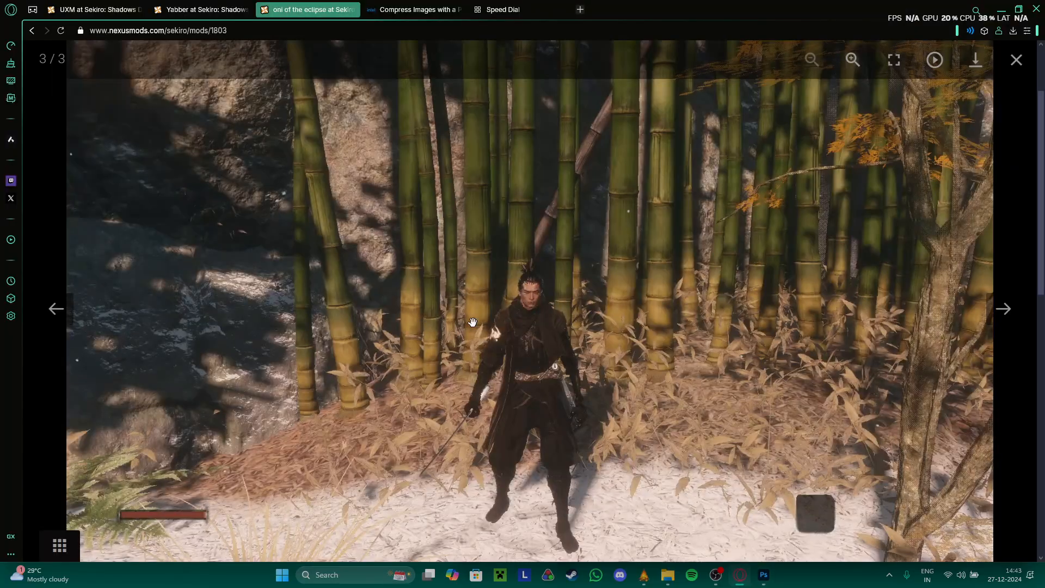
click(49, 249)
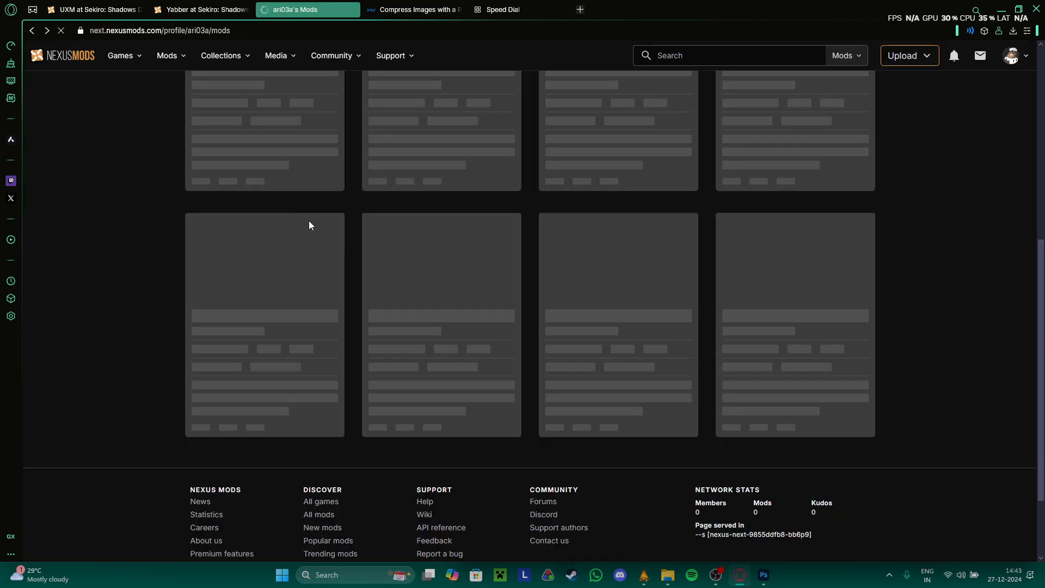
scroll(297, 342, down, 4)
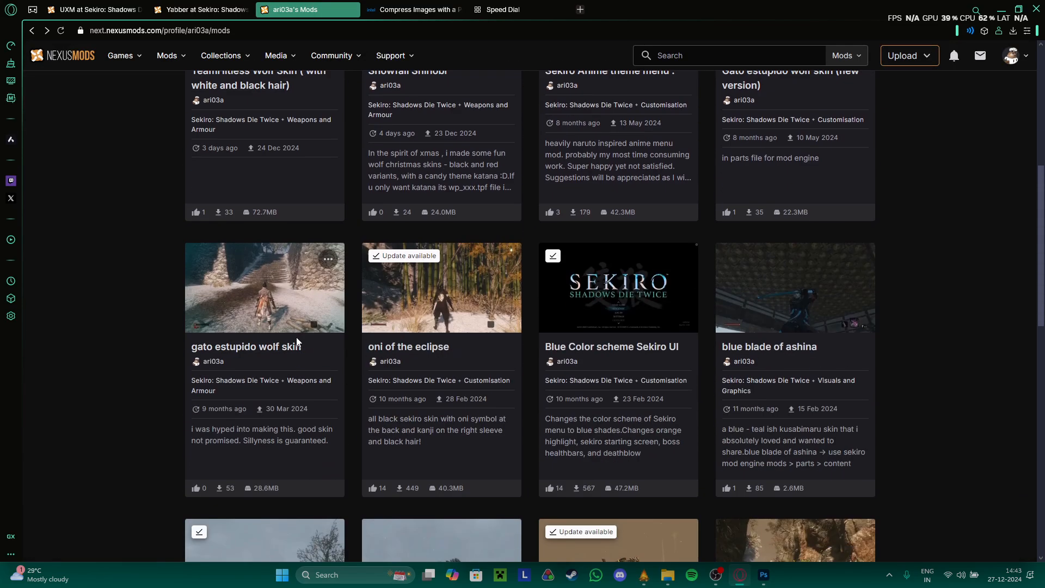
scroll(297, 342, down, 5)
click(275, 305)
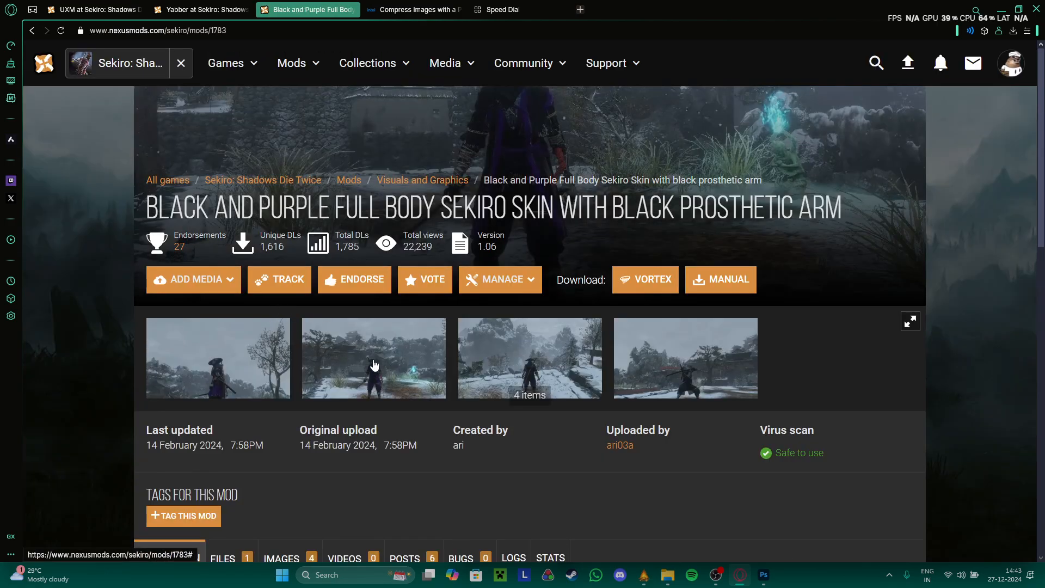
click(374, 366)
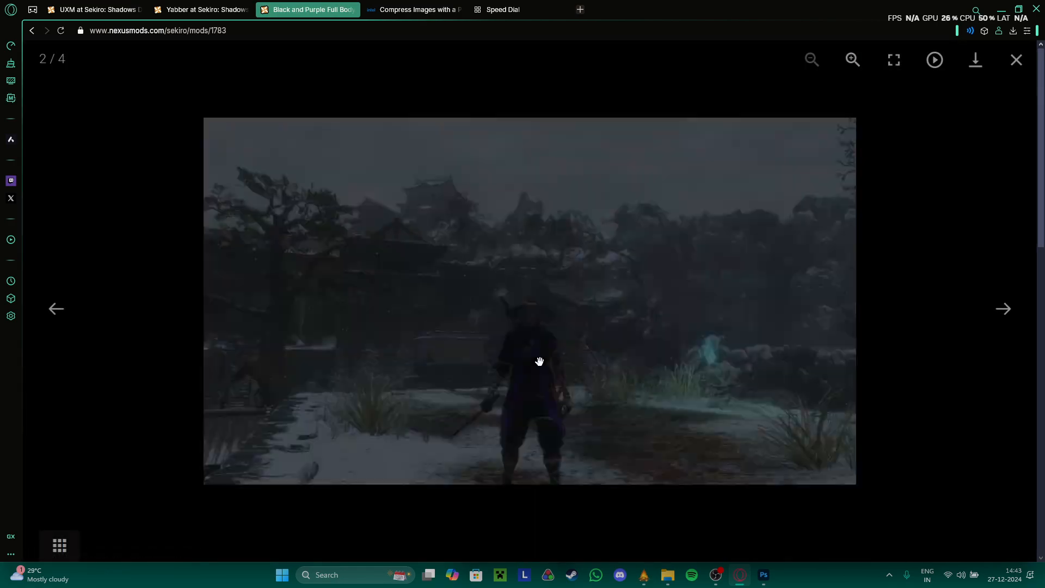
key(Escape)
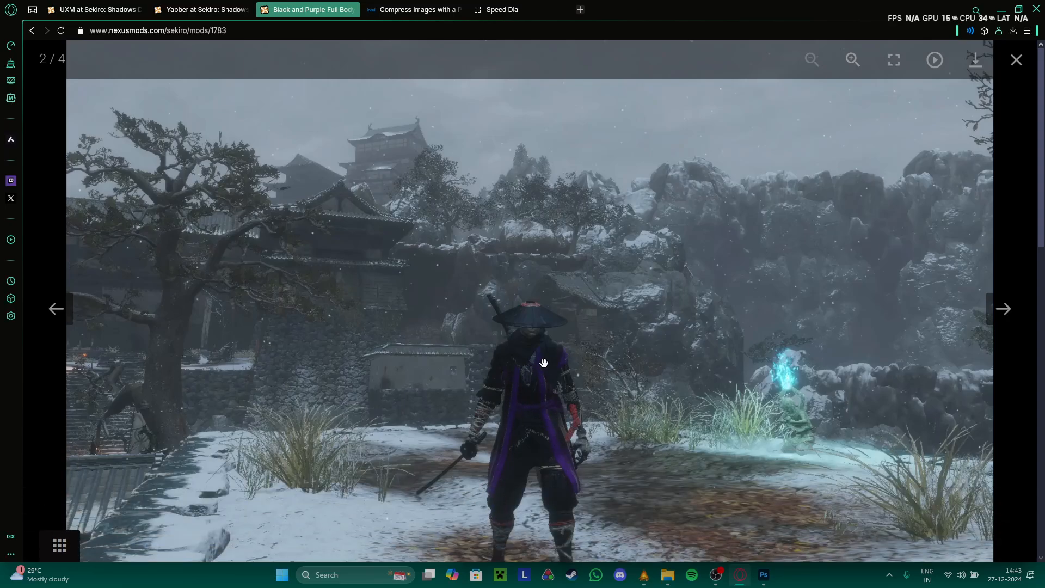
- Switch to Photoshop and clear the selection on the texture's two long upper strips
key(alt+Tab)
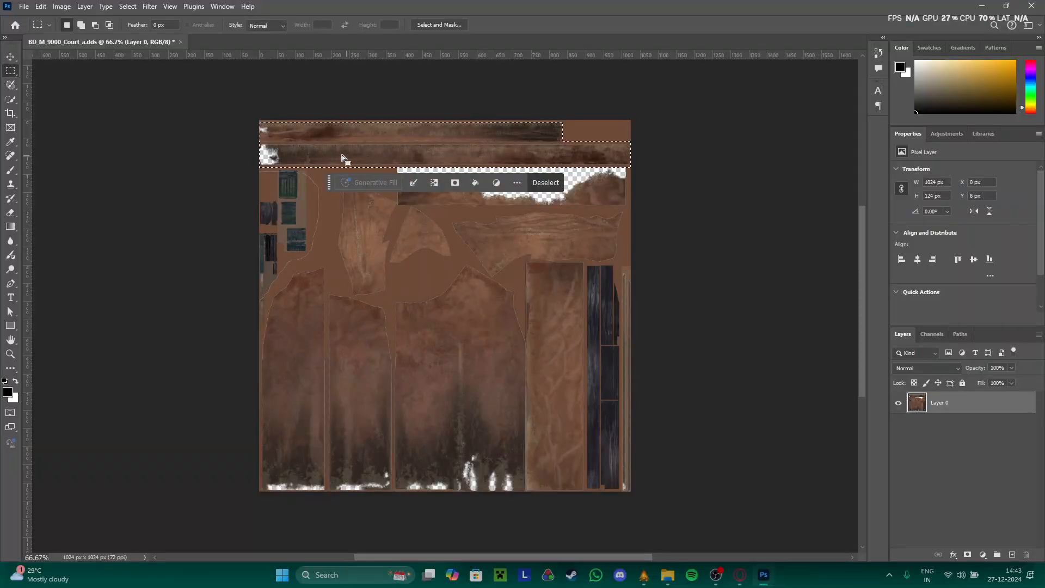
drag(341, 155, 372, 149)
key(ctrl+d)
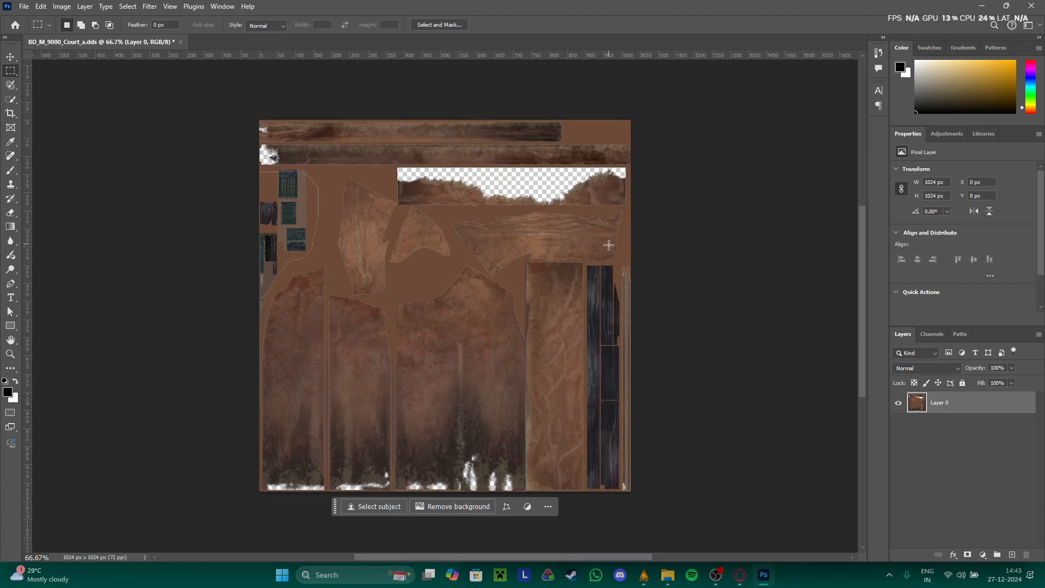
- Mark a vertical band about 16 px wide and 401 px high on the leftmost coat panel and clear the selection
key(alt+Tab)
key(alt+Tab)
drag(288, 295, 294, 441)
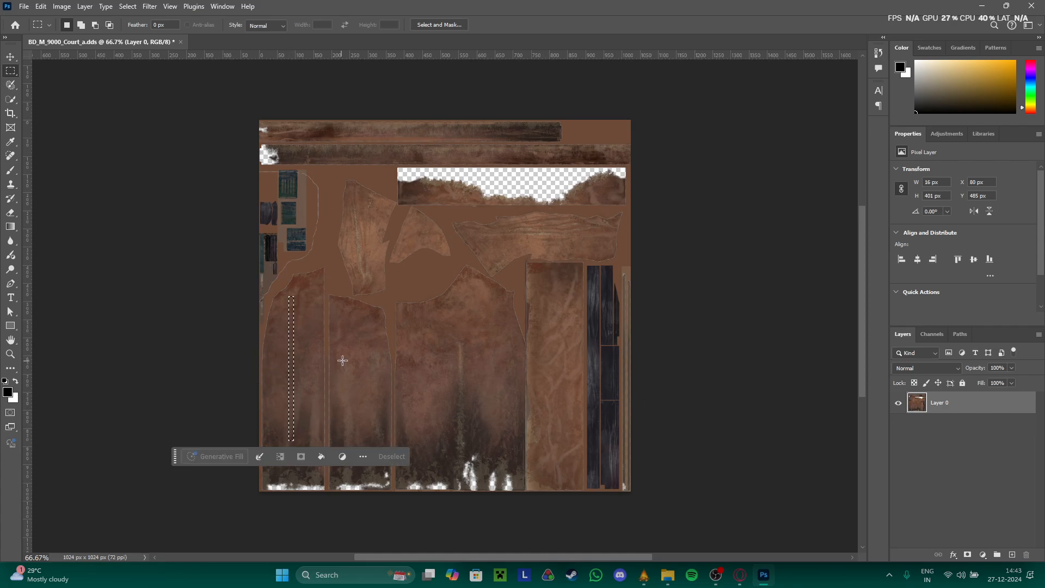
click(323, 353)
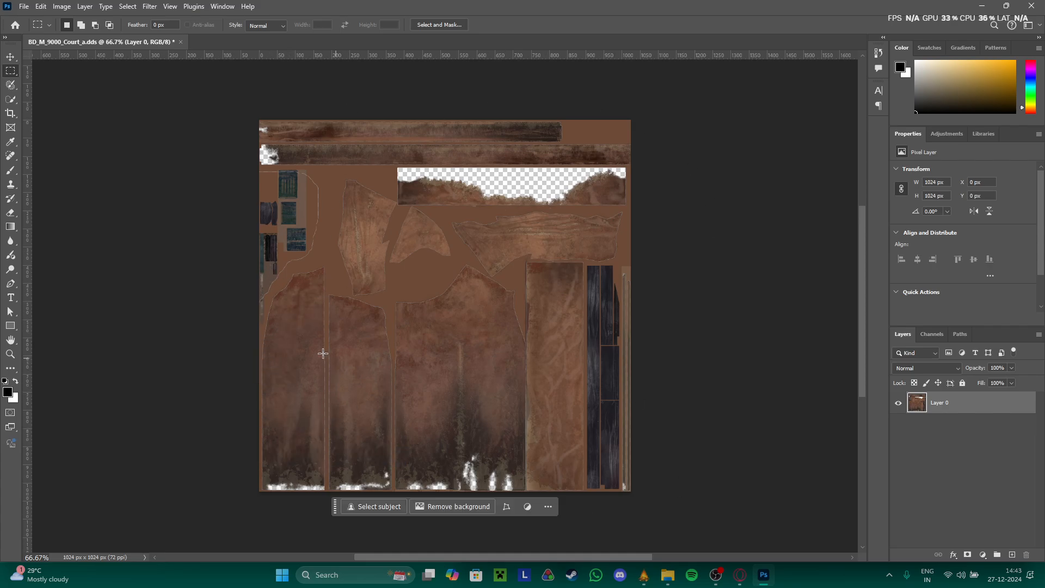
- Use the Quick Selection Tool to select across the three lower coat panels and clear the selection
click(14, 102)
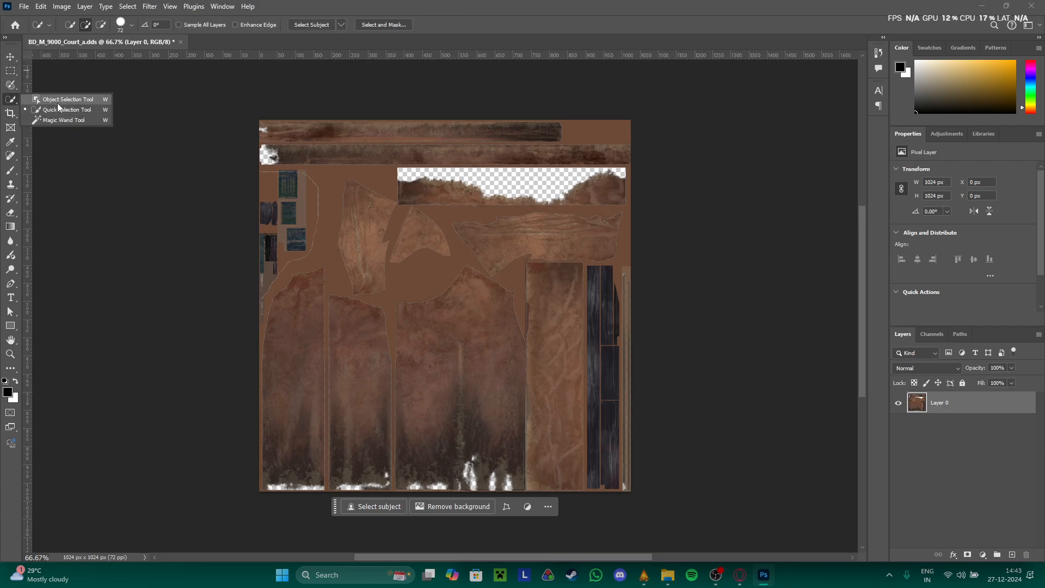
click(57, 104)
right_click(14, 100)
click(38, 108)
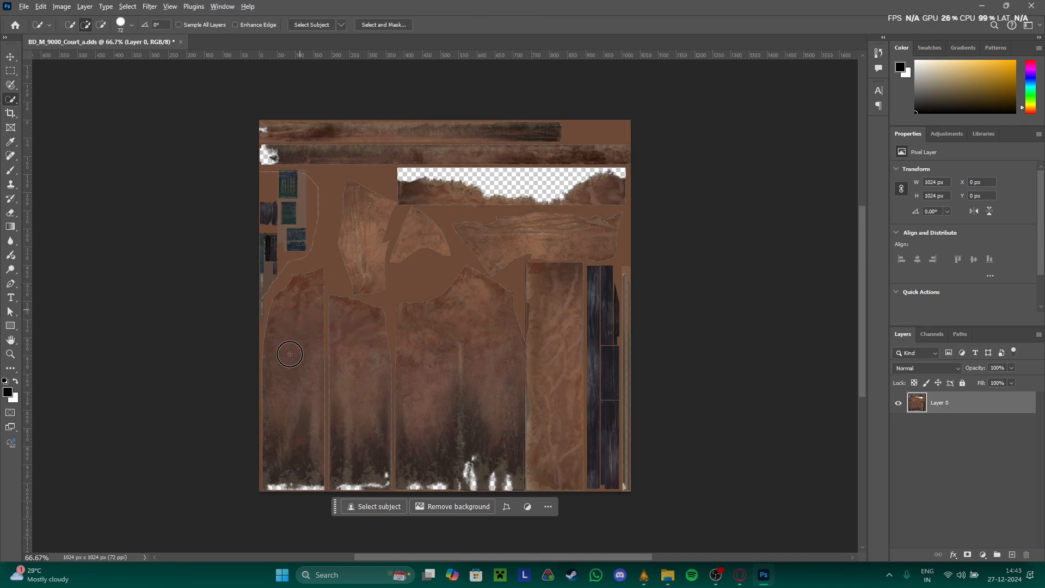
mouse_move(290, 354)
mouse_down()
mouse_move(284, 435)
mouse_move(308, 296)
mouse_up()
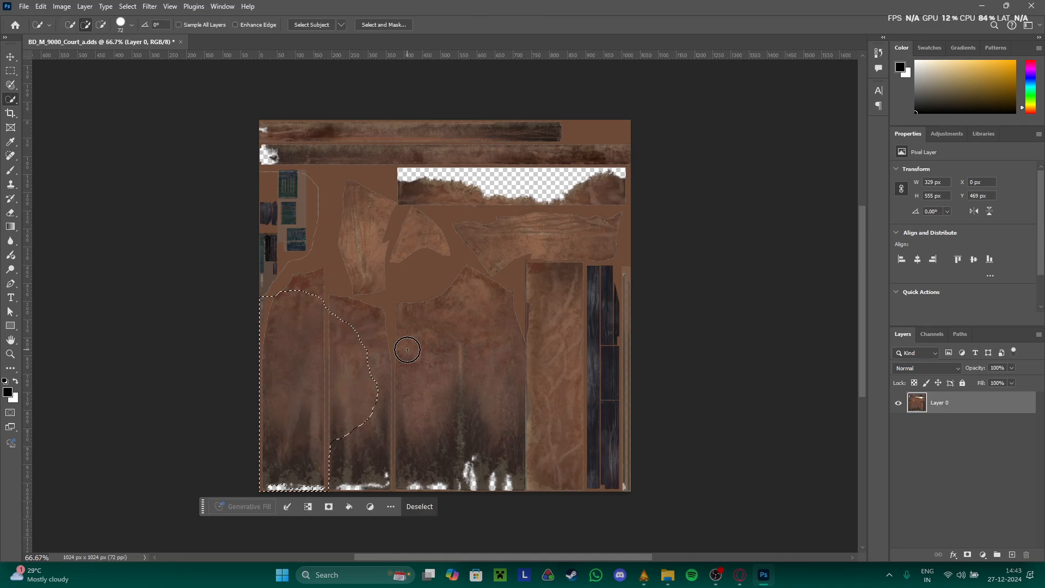
mouse_move(407, 349)
mouse_down()
mouse_move(480, 357)
mouse_move(477, 367)
mouse_up()
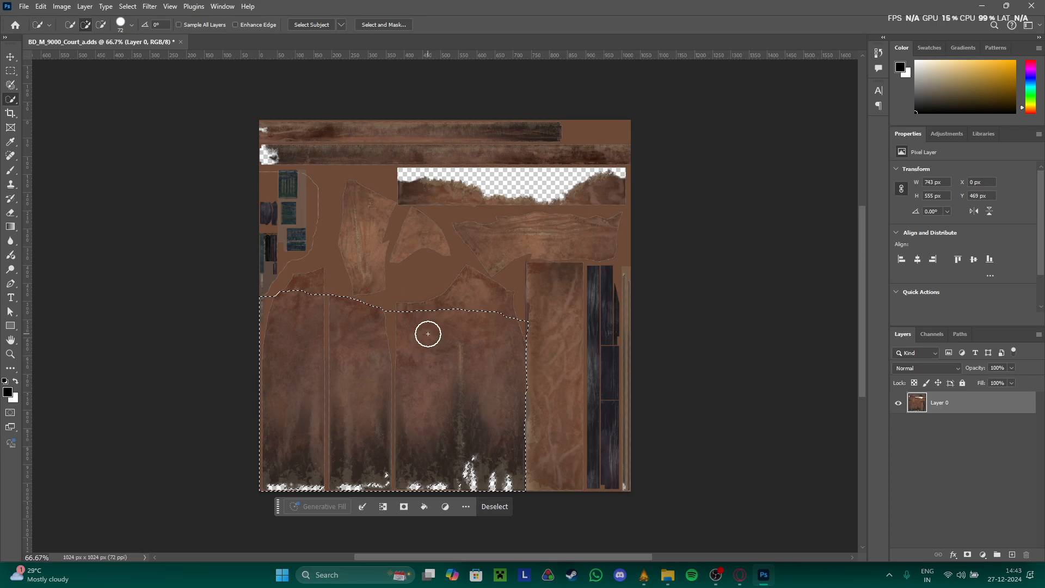
key(ctrl+d)
- Quick-select the widest coat panel, replace it with a rectangular selection about 351 by 576 px and clear it
mouse_move(427, 332)
mouse_down()
mouse_move(425, 350)
mouse_move(478, 317)
mouse_move(448, 366)
mouse_up()
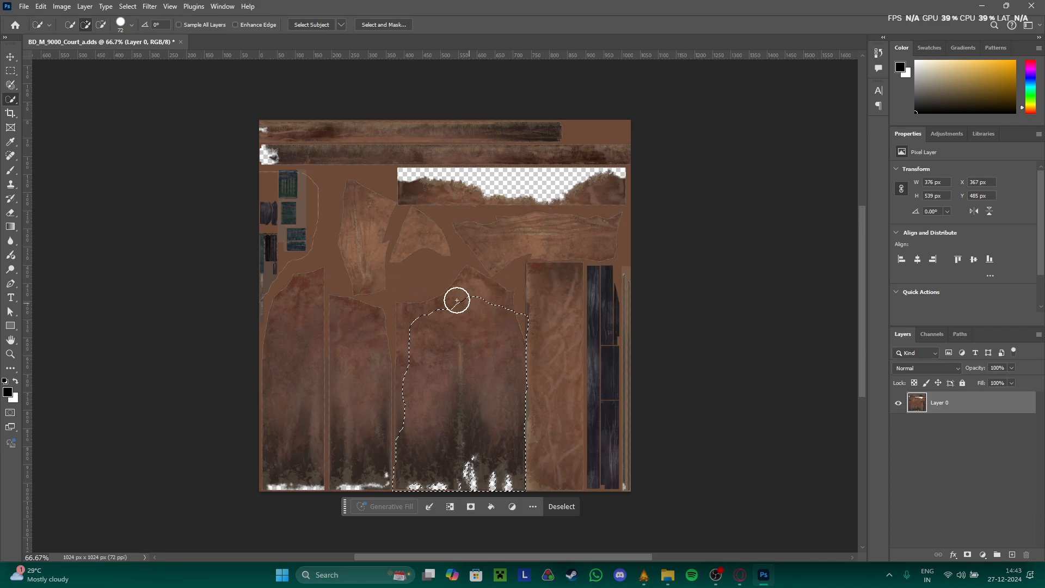
key(m)
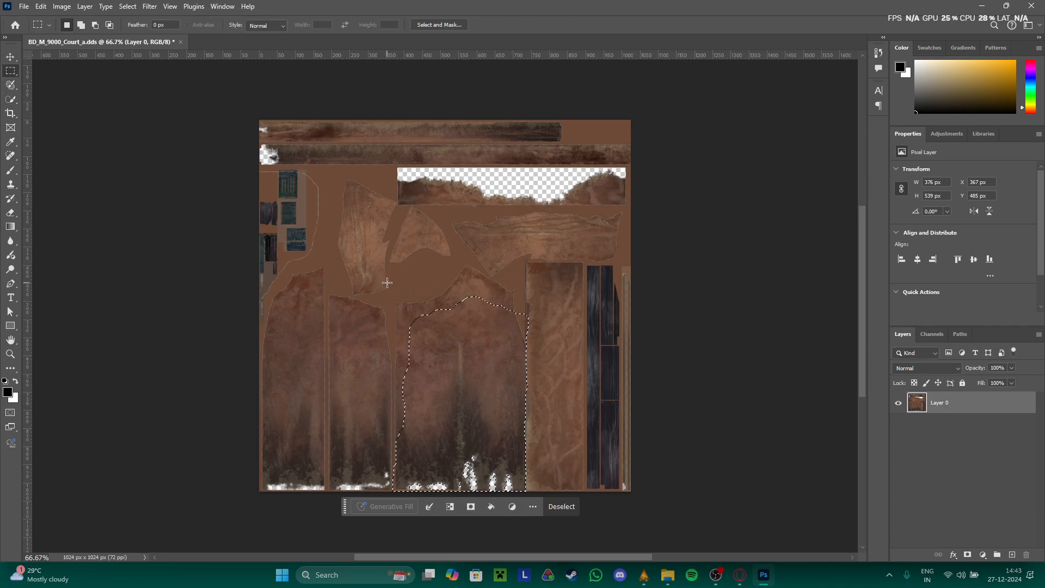
drag(390, 281, 518, 487)
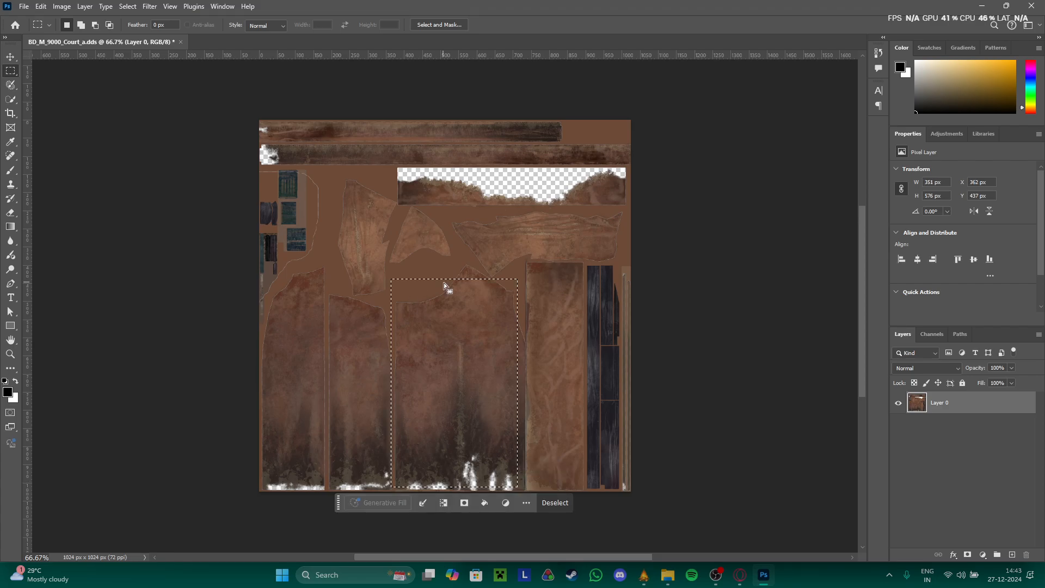
click(472, 316)
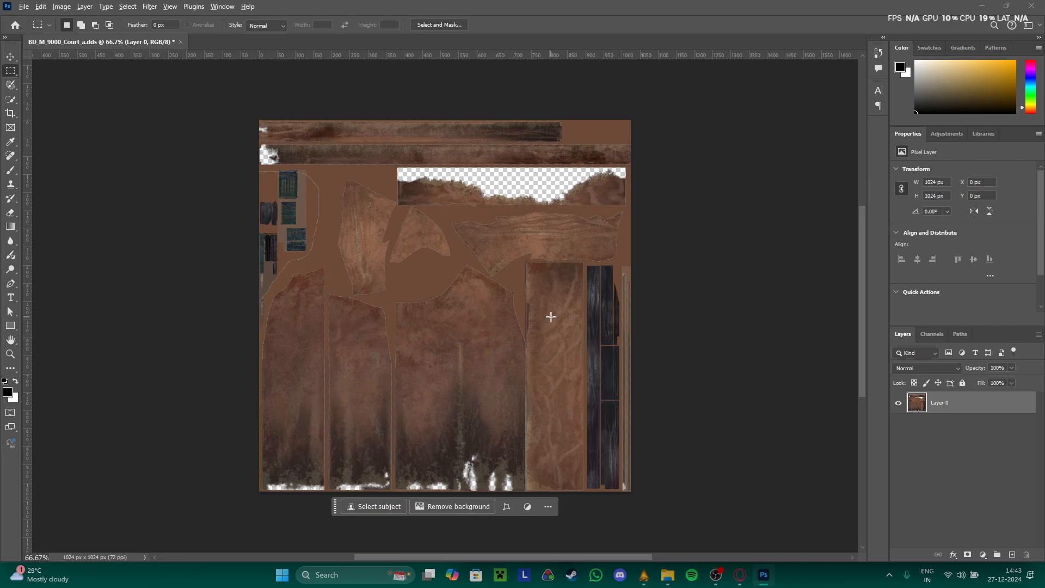
- Switch to Opera and page between the Black and Purple skin's second, third and fourth screenshots, ending on the third
key(alt+Tab)
key(Right)
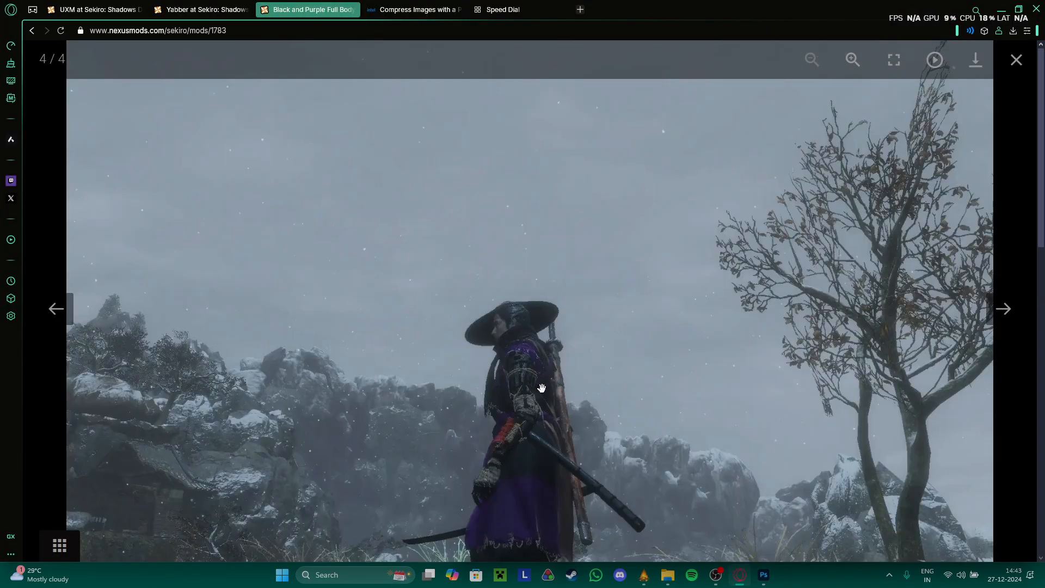
key(Right)
key(Left)
key(Left)
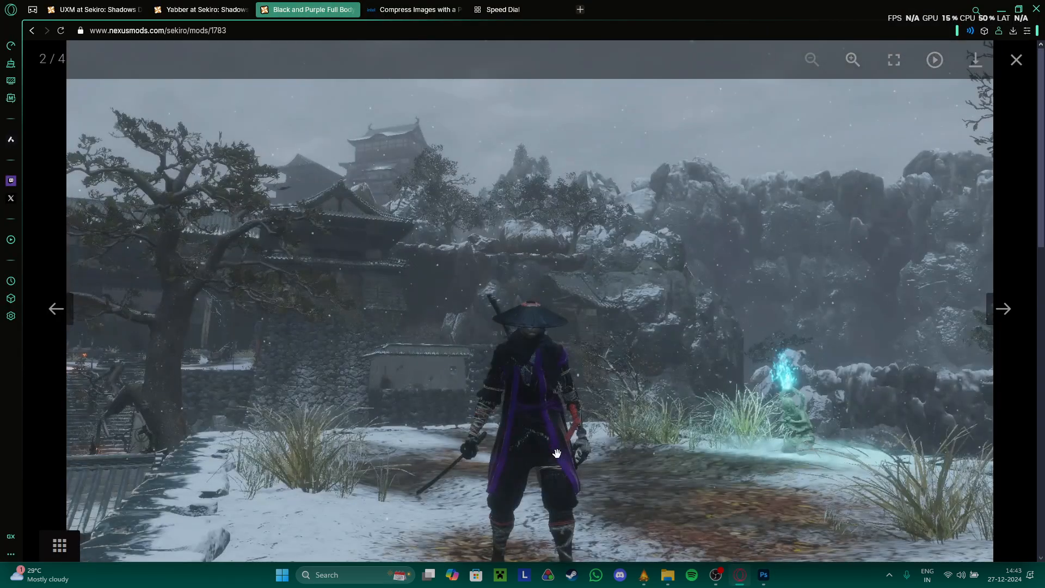
key(Right)
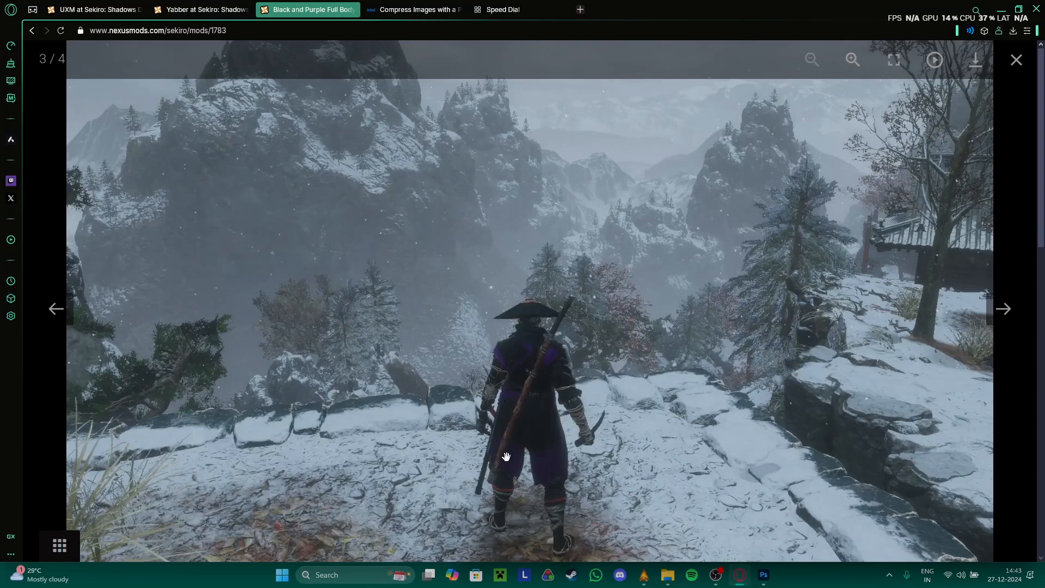
- Mark bands on the two narrower lower coat panels in Photoshop and return to the skin screenshots in Opera
key(alt+Tab)
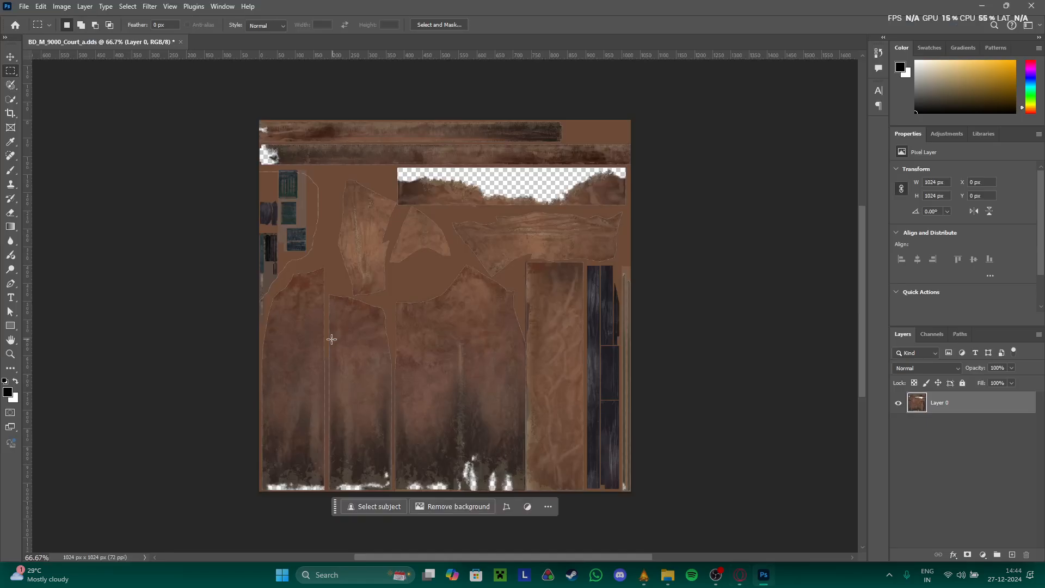
key(alt+Tab)
key(alt+Tab)
drag(294, 301, 314, 411)
drag(356, 314, 371, 440)
key(alt+Tab)
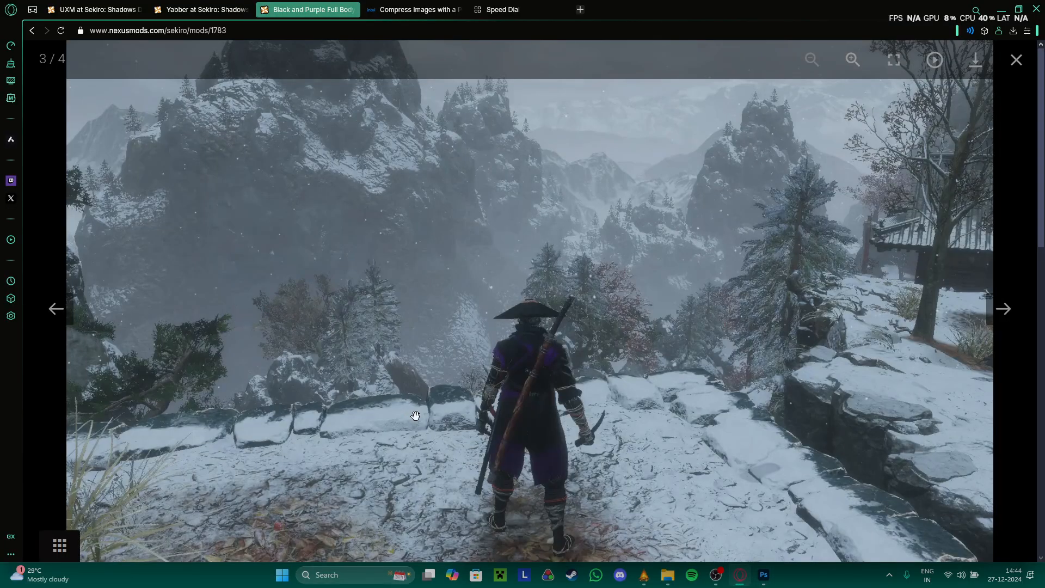
- Page forward through the Black and Purple skin's screenshots to the first one to examine the coat sides
key(Right)
key(Right)
key(Right)
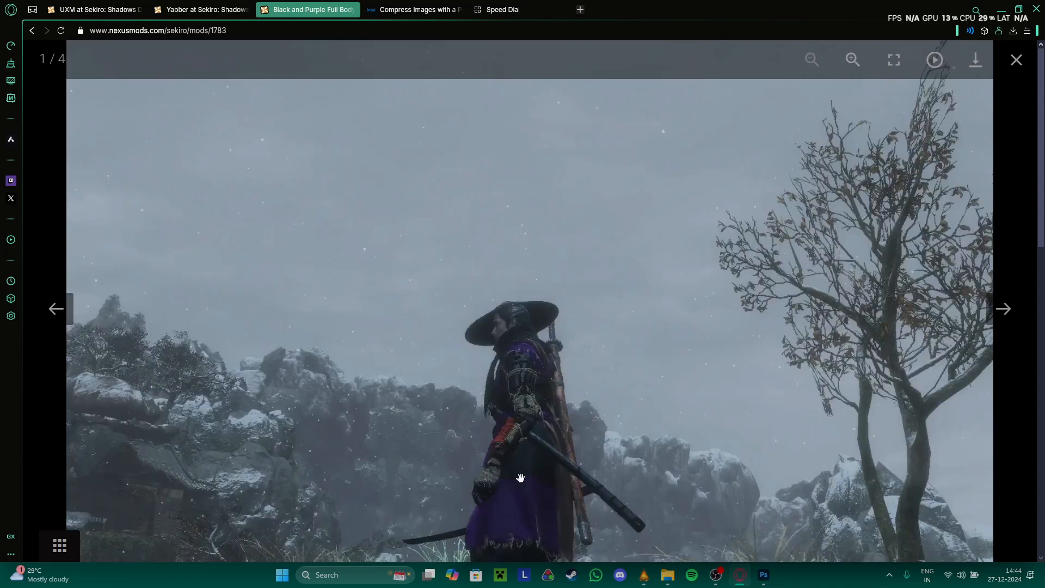
key(Right)
key(Right)
key(Right)
- Compare the first screenshot with the Court_a texture, mark part of the small curved piece, clear it and return to Opera
key(alt+Tab)
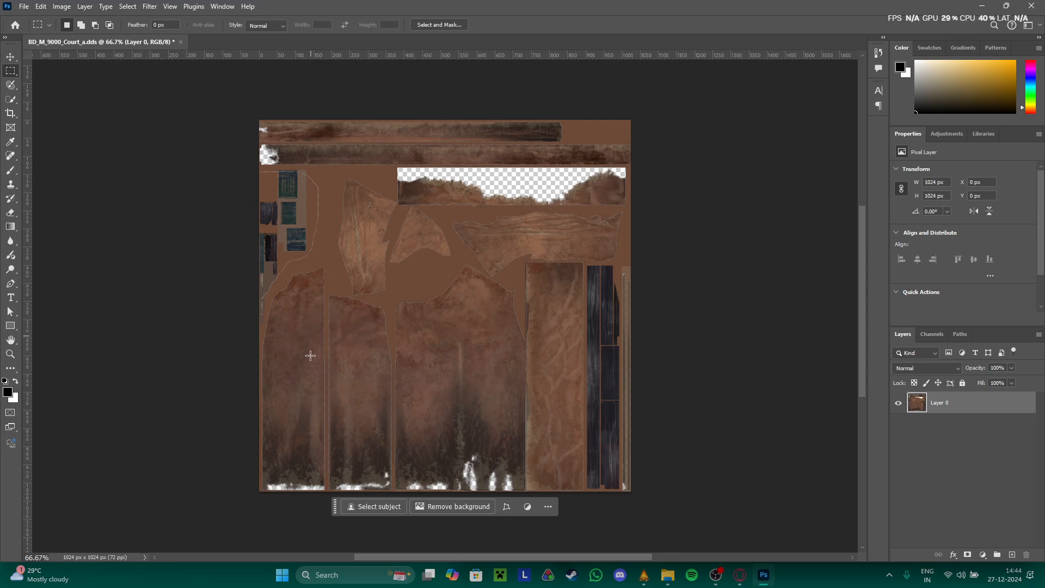
key(alt+Tab)
key(alt+Tab)
key(alt+Tab)
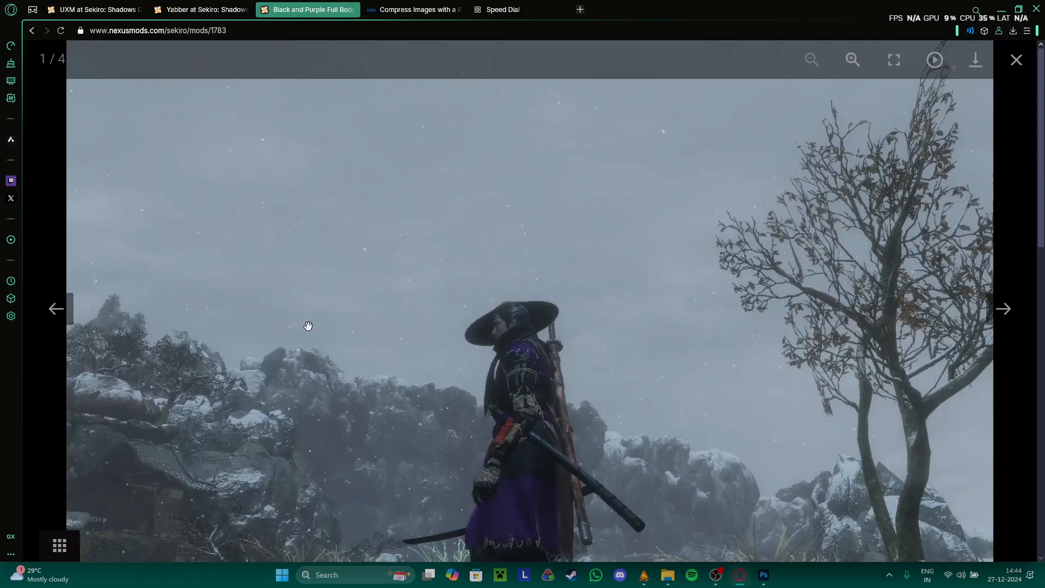
key(alt+Tab)
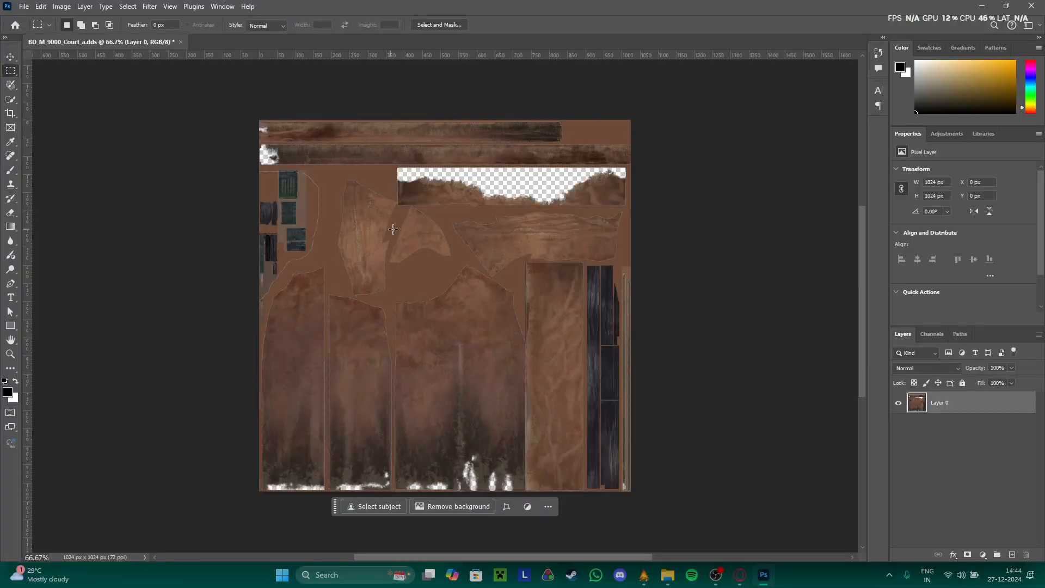
drag(407, 227, 424, 234)
click(523, 307)
key(alt+Tab)
- Page through the skin's gallery to the third screenshot and enlarge the browser page to 250%
key(Right)
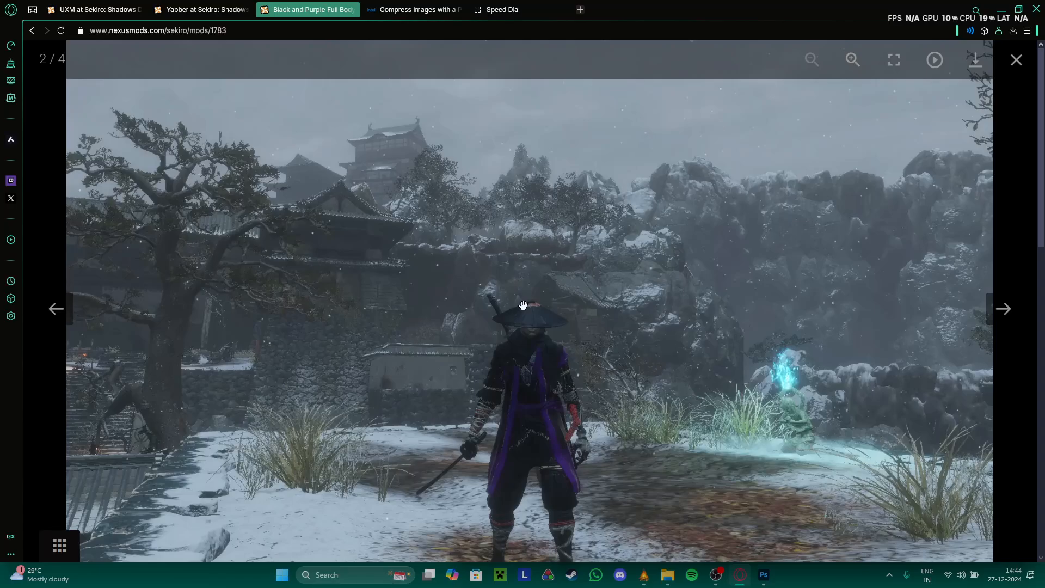
key(Right)
key(Left)
key(Left)
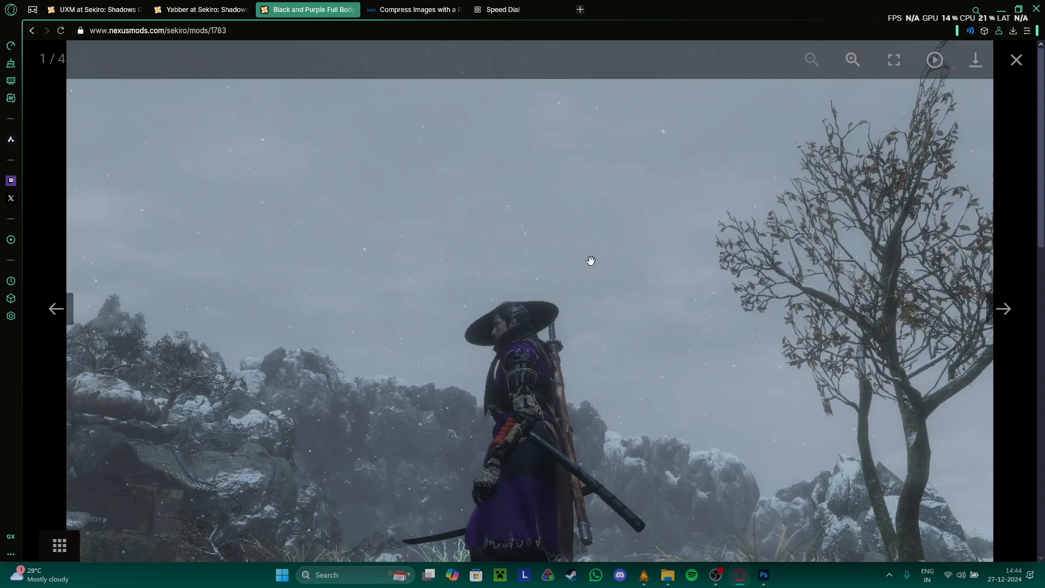
key(Left)
key(Left)
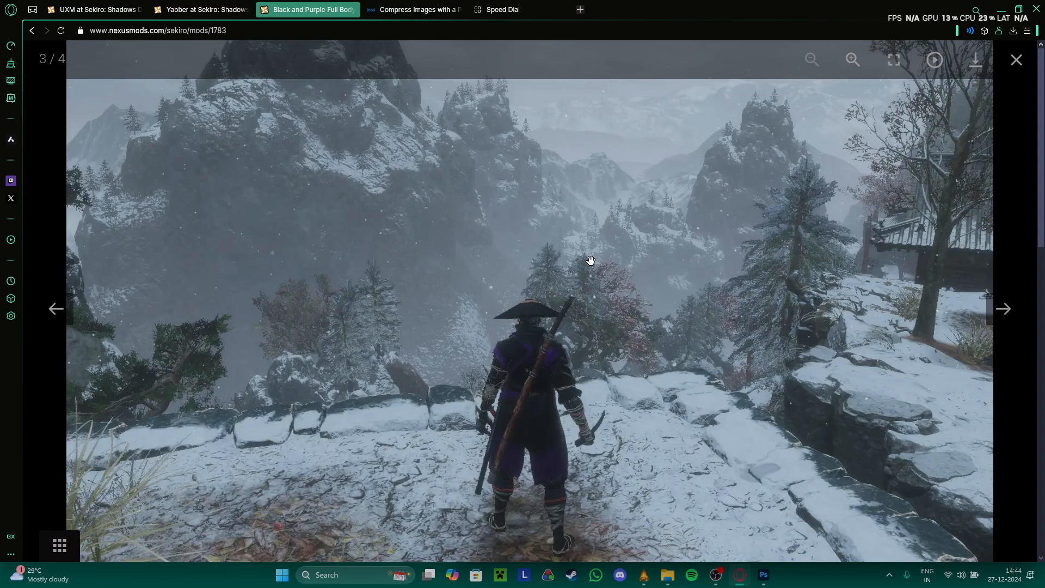
key(ctrl+plus)
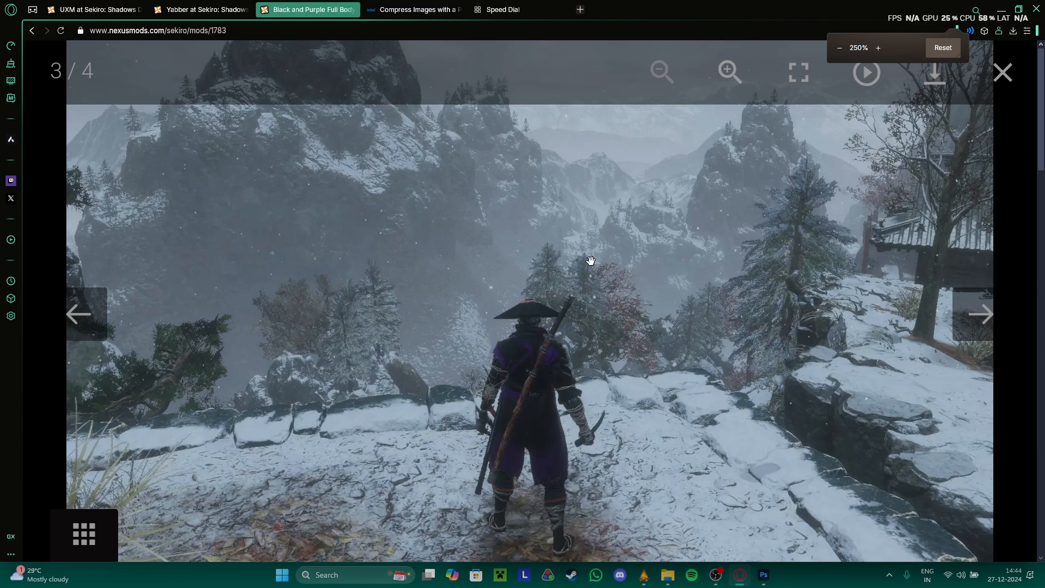
- Reduce the browser page zoom to 150% and cycle through the skin's screenshots back to the third one
key(ctrl+minus)
key(ctrl+minus)
key(ctrl+minus)
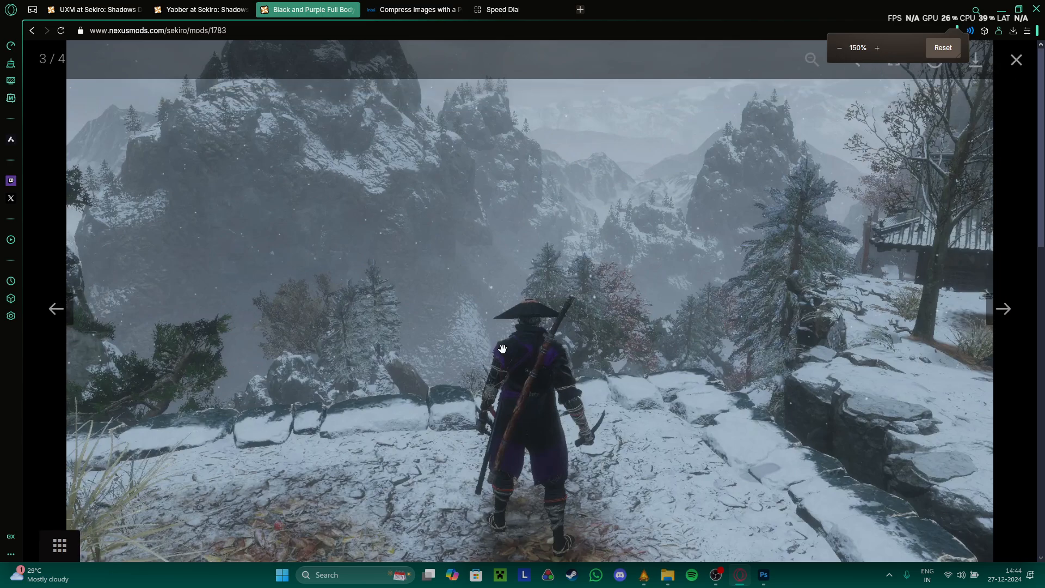
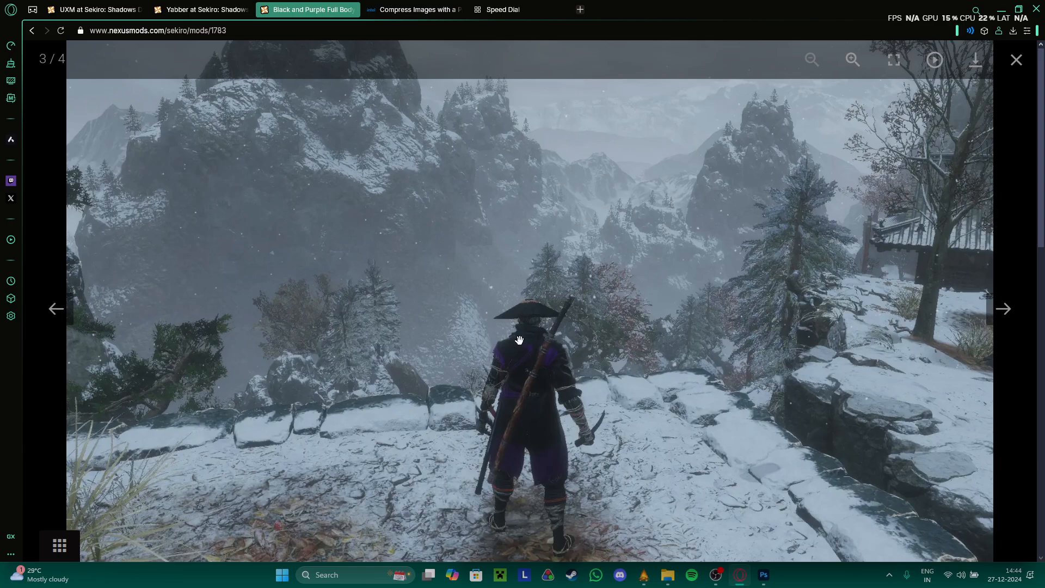
key(Right)
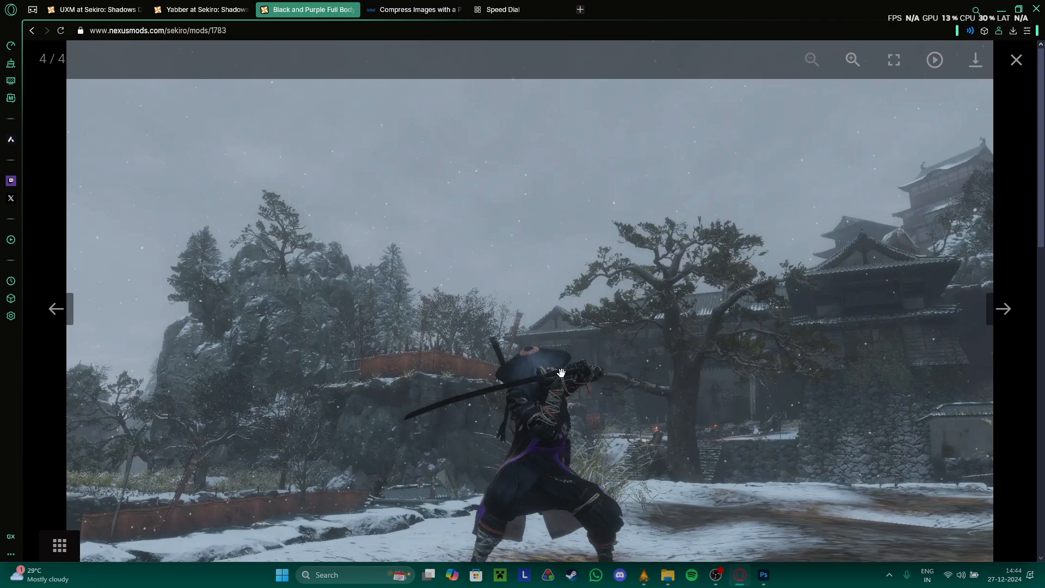
key(Right)
key(Right)
key(Right)
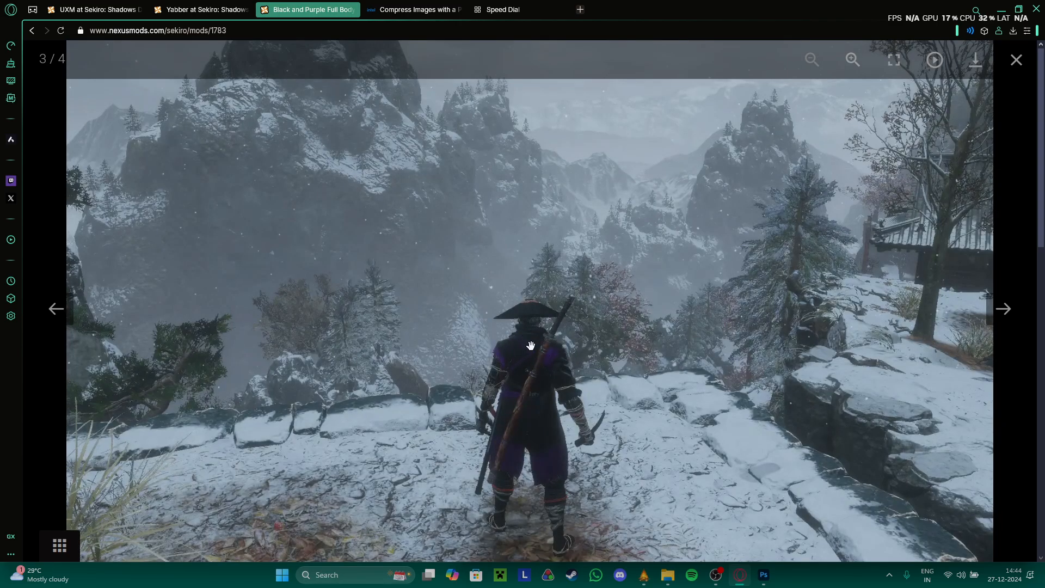
- Switch to Photoshop, isolate the small curved piece of the Court_a texture with Quick Selection and copy it to a new layer
key(alt+Tab)
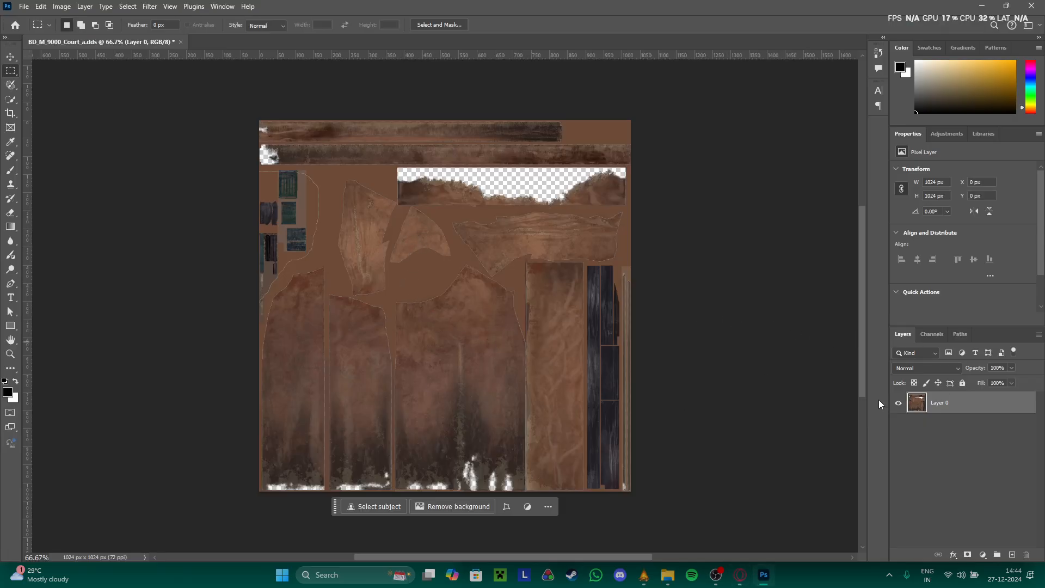
ctrl+click(919, 403)
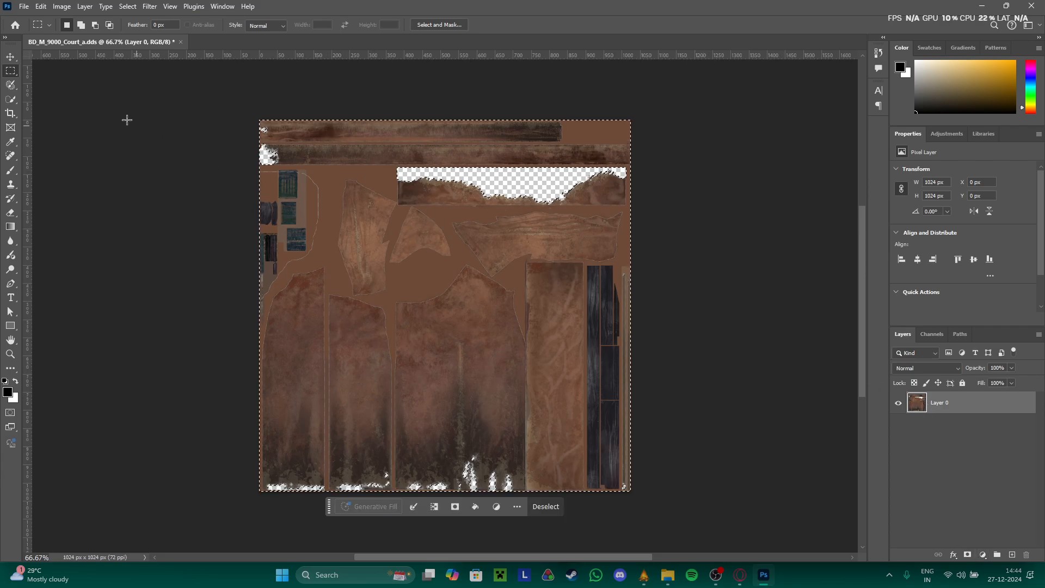
click(11, 100)
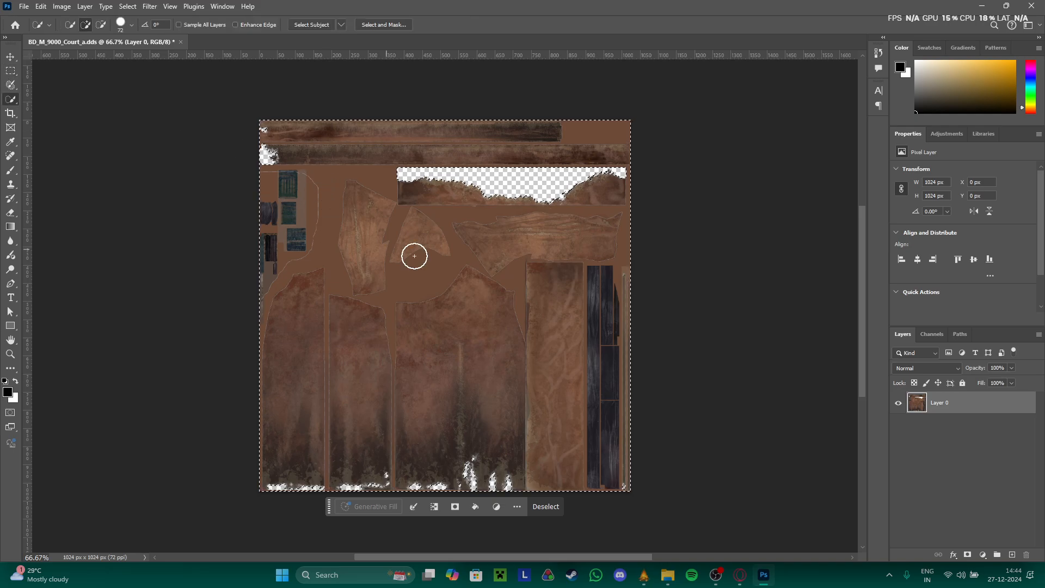
key(ctrl+d)
mouse_move(422, 232)
alt+mouse_down()
mouse_move(405, 237)
mouse_move(429, 235)
mouse_move(416, 216)
mouse_move(433, 240)
mouse_move(380, 255)
mouse_move(395, 235)
alt+mouse_up()
key(ctrl+j)
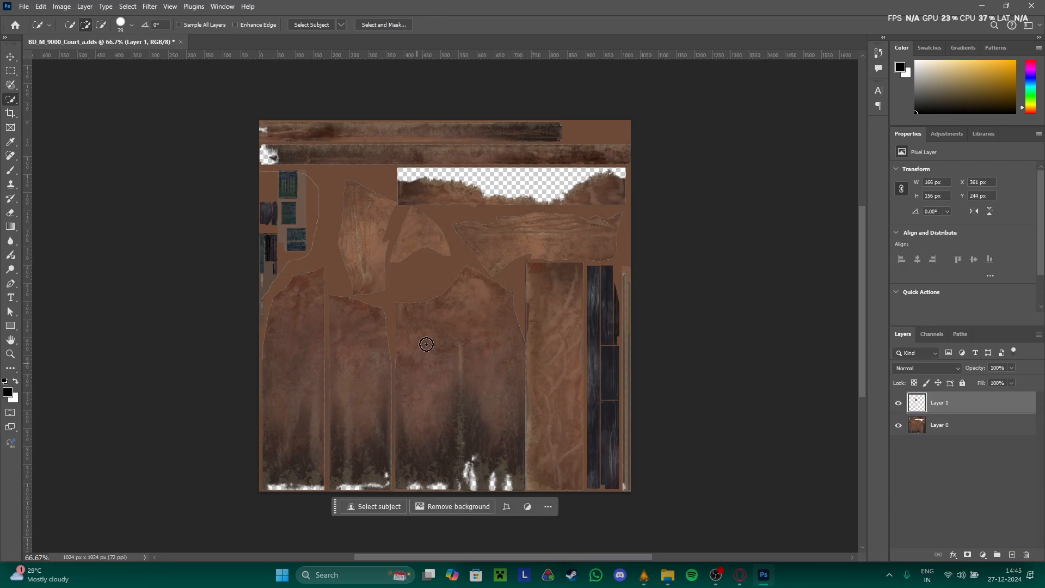
- Quick-select the widest lower coat panel on Layer 0, trim the selection to its outline and copy it to a new layer
mouse_move(426, 345)
mouse_down()
mouse_move(464, 321)
mouse_move(492, 381)
mouse_up()
key(ctrl+d)
click(938, 428)
mouse_move(464, 386)
mouse_down()
mouse_move(480, 297)
mouse_move(483, 383)
mouse_move(496, 368)
mouse_move(506, 454)
mouse_move(489, 352)
mouse_move(426, 377)
mouse_up()
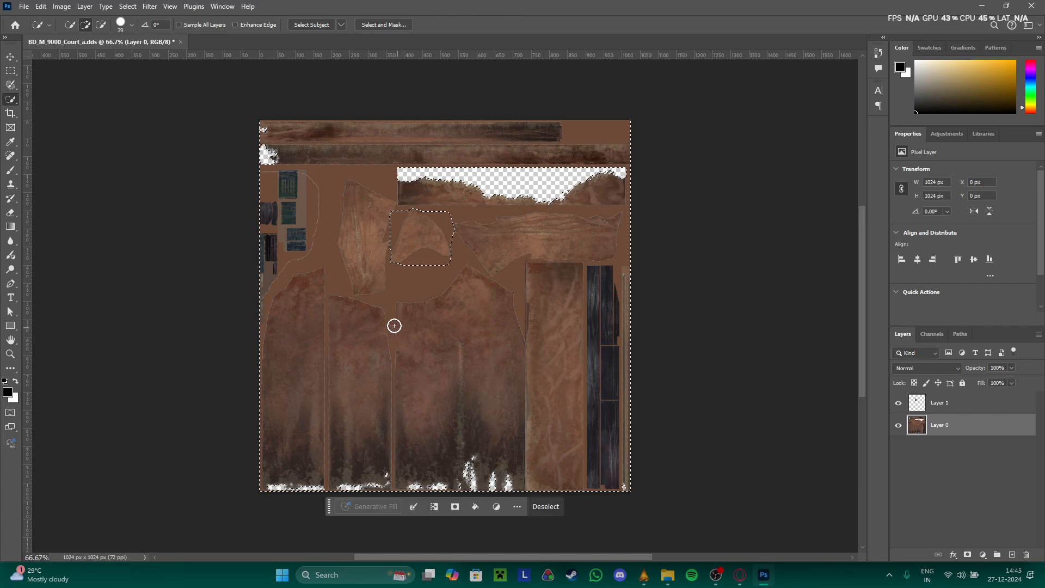
mouse_move(366, 452)
alt+mouse_down()
mouse_move(407, 254)
mouse_move(431, 230)
mouse_move(504, 231)
mouse_move(534, 245)
mouse_move(555, 296)
mouse_move(556, 389)
mouse_move(528, 290)
mouse_move(522, 319)
mouse_move(554, 384)
mouse_move(555, 446)
mouse_move(541, 491)
alt+mouse_up()
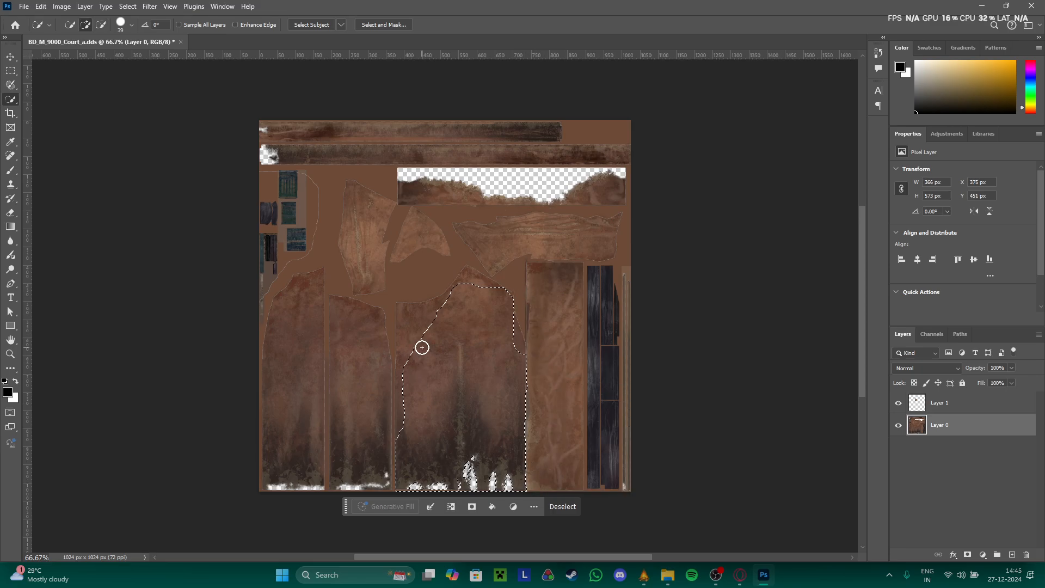
mouse_move(409, 319)
mouse_down()
mouse_move(480, 284)
mouse_move(515, 345)
mouse_move(512, 360)
mouse_move(423, 354)
mouse_move(399, 368)
mouse_move(399, 392)
mouse_up()
alt+drag(385, 355, 387, 454)
key(ctrl+j)
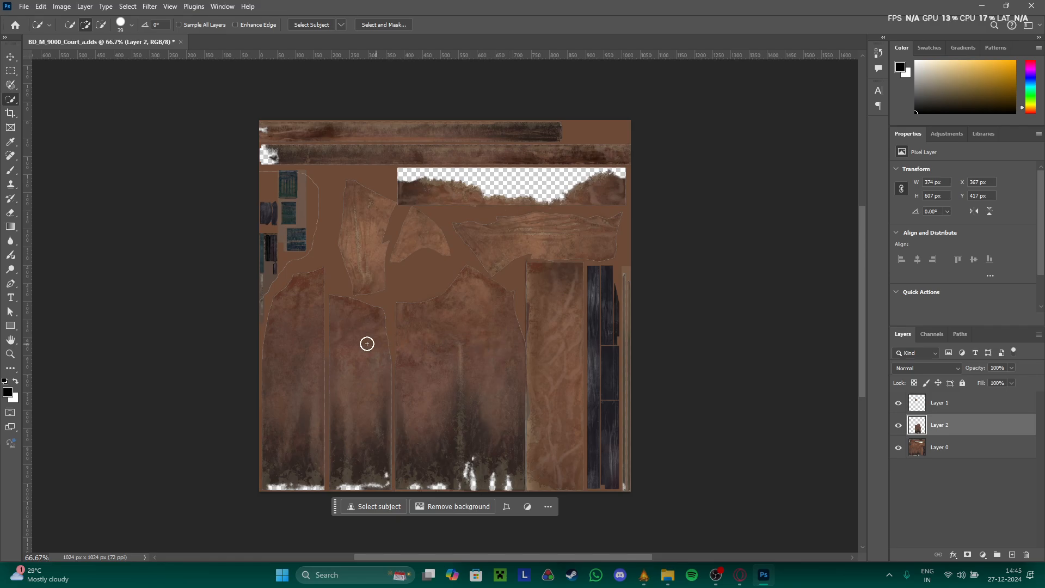
- Quick-select the two narrower lower coat panels on Layer 0, exclude the gap between them, and copy them to a new layer
click(942, 448)
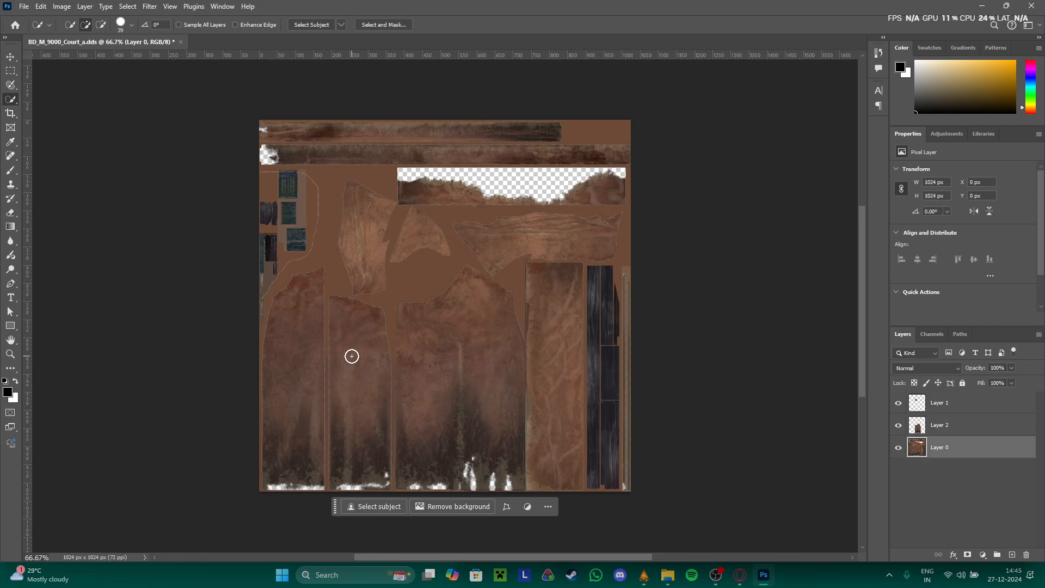
mouse_move(350, 357)
mouse_down()
mouse_move(358, 414)
mouse_move(350, 318)
mouse_move(370, 459)
mouse_move(360, 455)
mouse_move(366, 327)
mouse_move(312, 287)
mouse_move(380, 317)
mouse_up()
mouse_move(282, 271)
alt+mouse_down()
mouse_move(259, 296)
mouse_move(256, 344)
mouse_move(334, 282)
mouse_move(375, 295)
mouse_move(400, 331)
mouse_move(396, 413)
alt+mouse_up()
alt+right_click(323, 308)
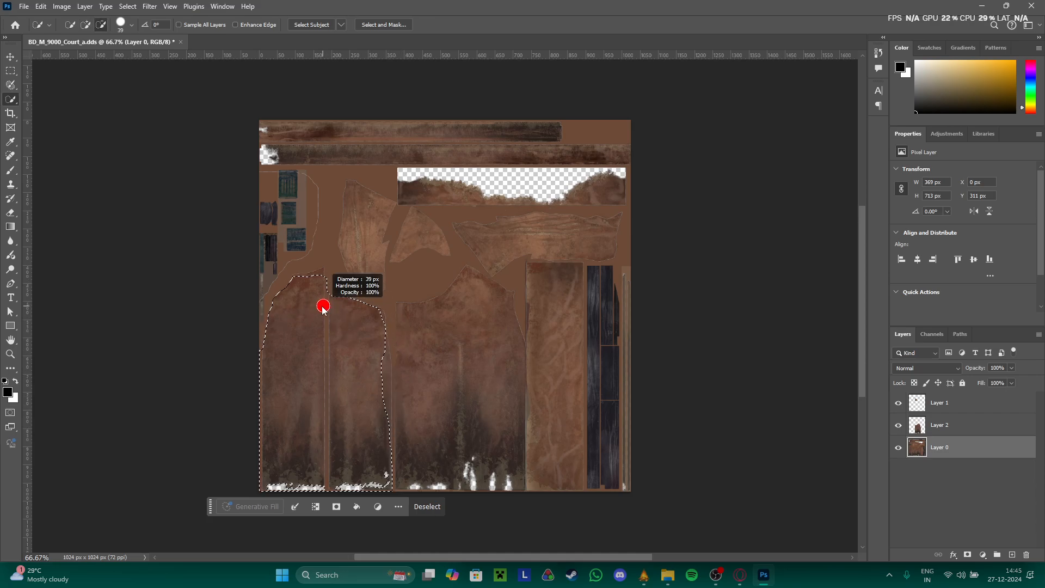
alt+drag(324, 305, 326, 431)
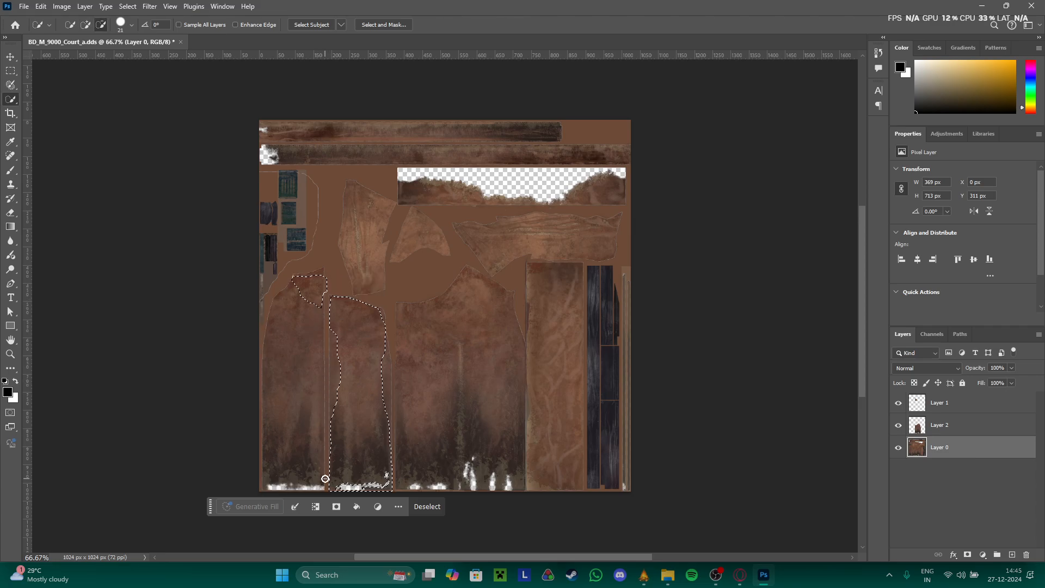
alt+right_click(296, 430)
mouse_move(292, 333)
mouse_down()
mouse_move(301, 404)
mouse_move(308, 363)
mouse_move(320, 404)
mouse_move(309, 296)
mouse_up()
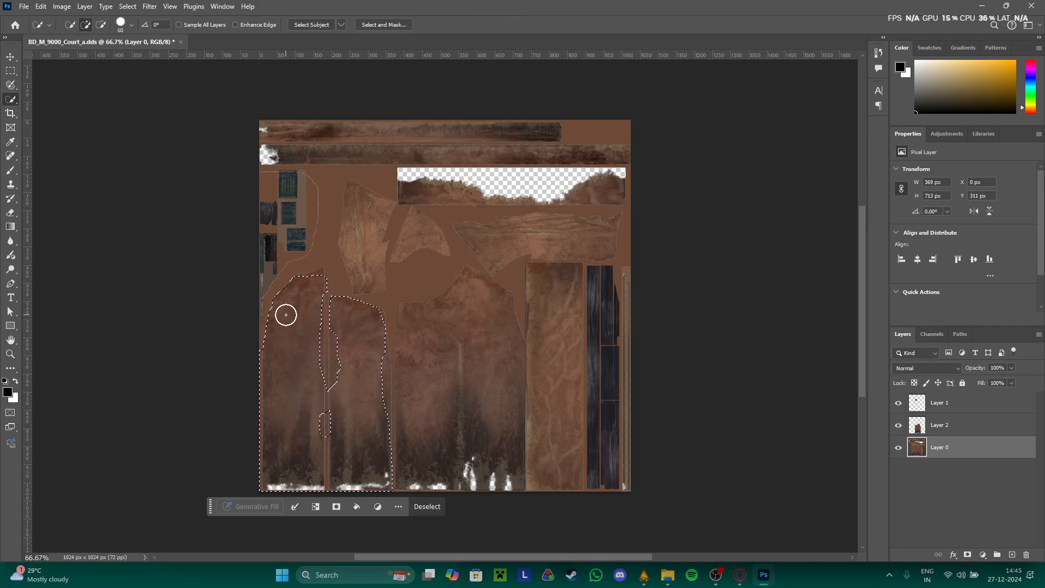
mouse_move(342, 333)
mouse_down()
mouse_move(338, 424)
mouse_move(312, 418)
mouse_move(311, 436)
mouse_move(311, 410)
mouse_up()
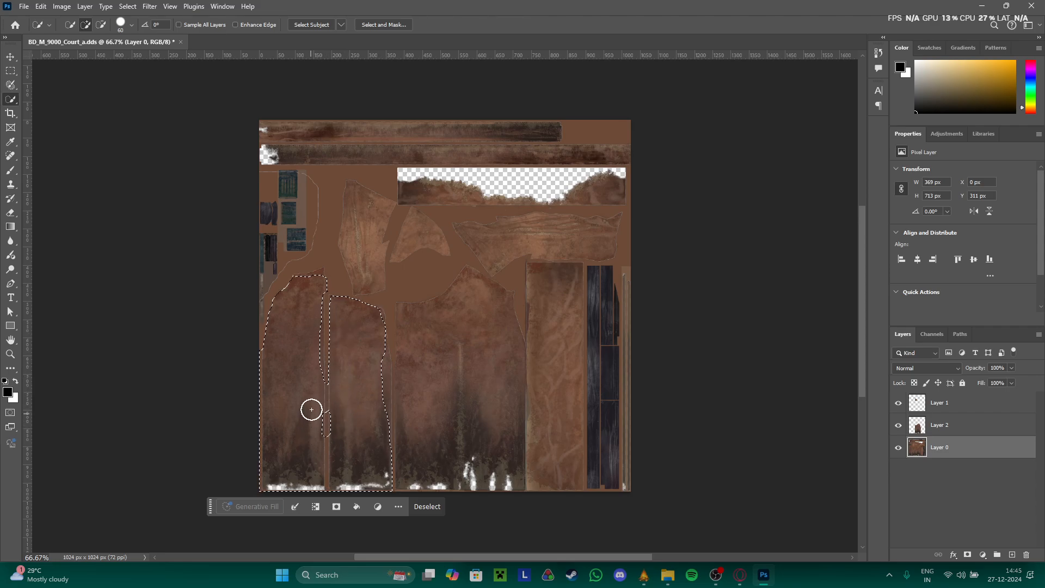
drag(374, 359, 378, 408)
key(ctrl+j)
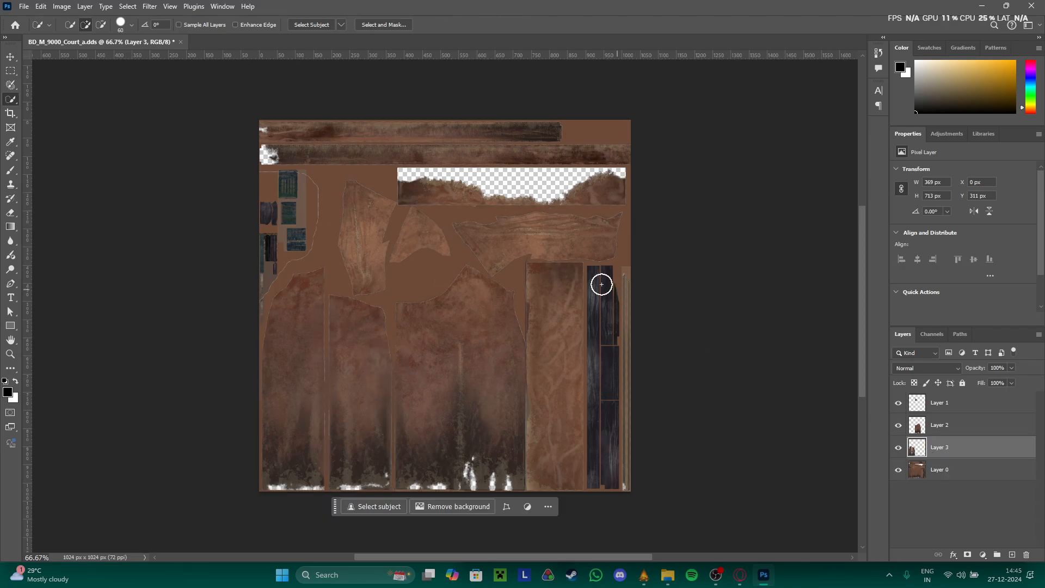
- Copy the two long horizontal strips along the texture's upper edge from Layer 0 to a new layer
click(898, 470)
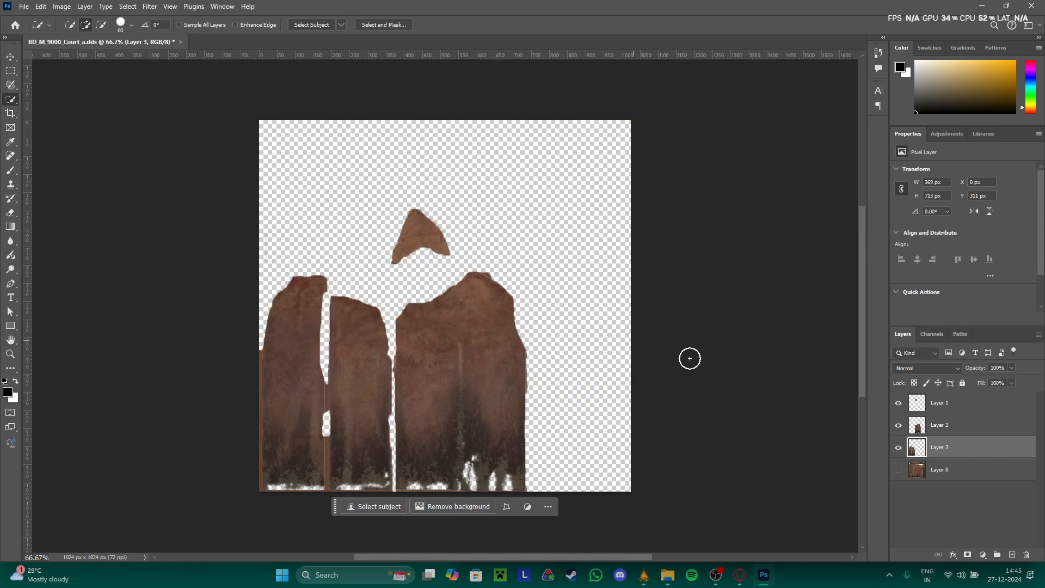
click(899, 469)
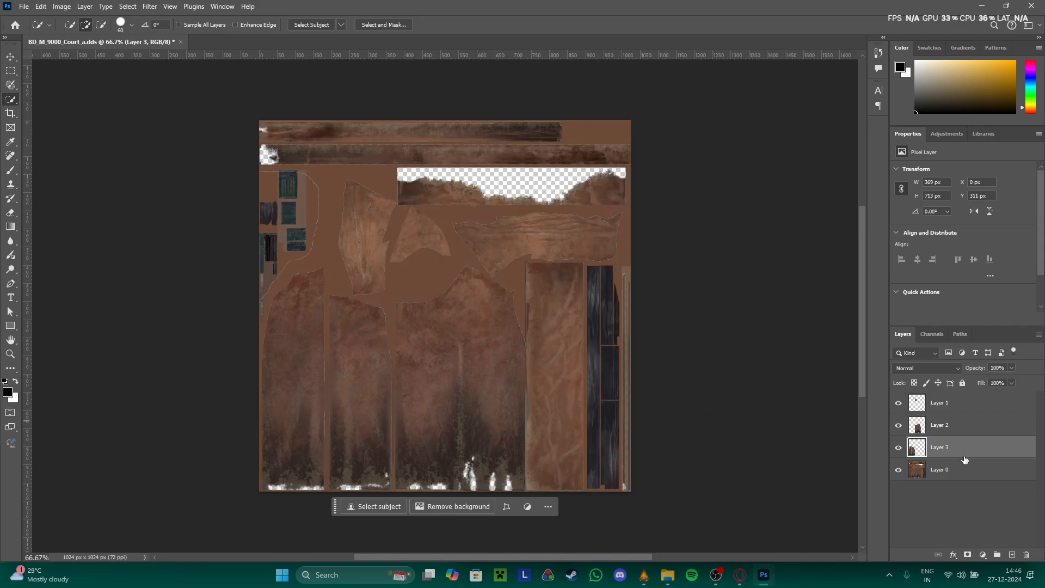
click(959, 472)
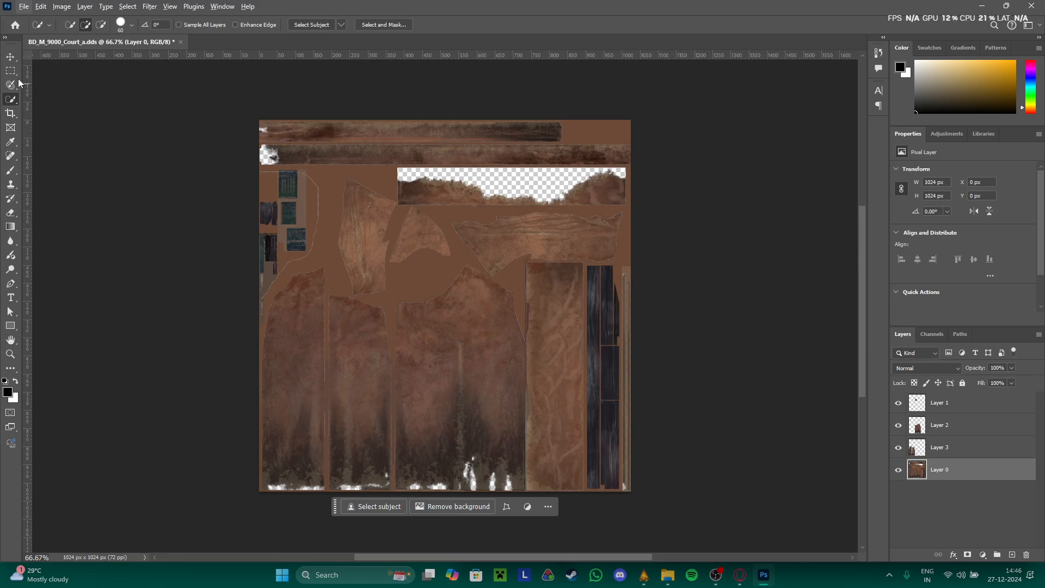
key(m)
drag(256, 117, 562, 142)
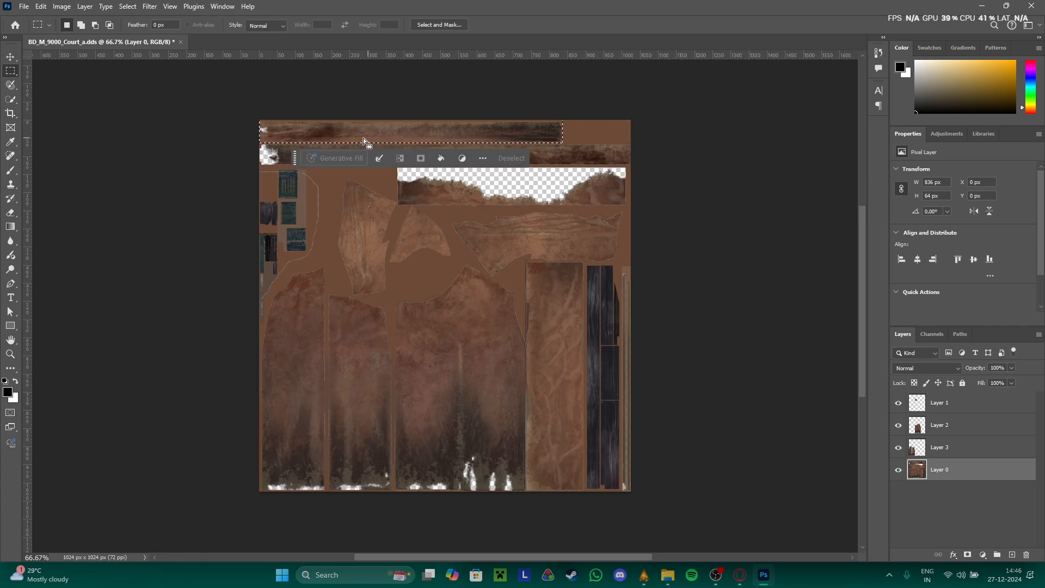
drag(259, 143, 631, 165)
key(ctrl+j)
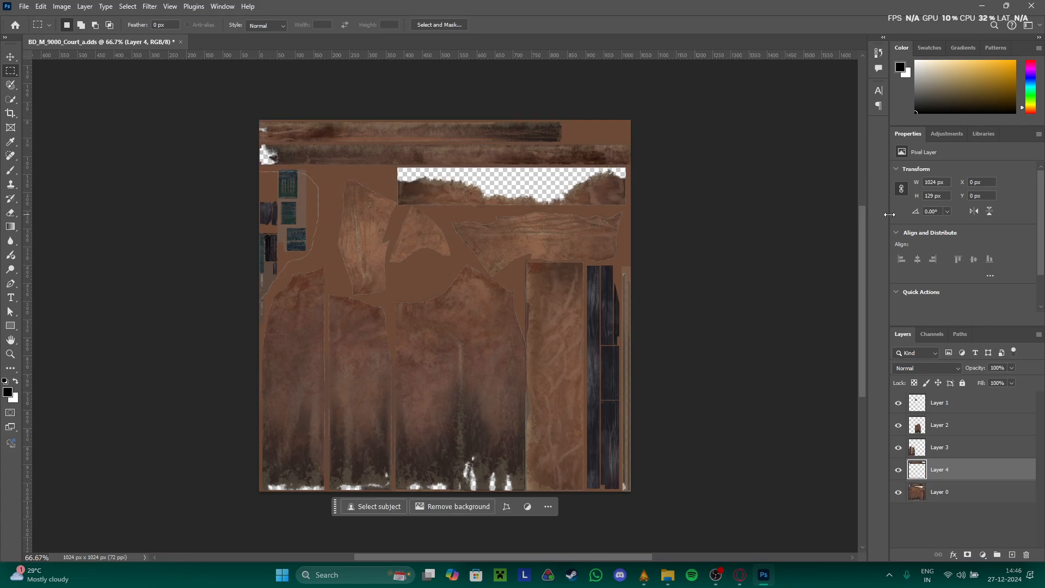
ctrl+click(917, 469)
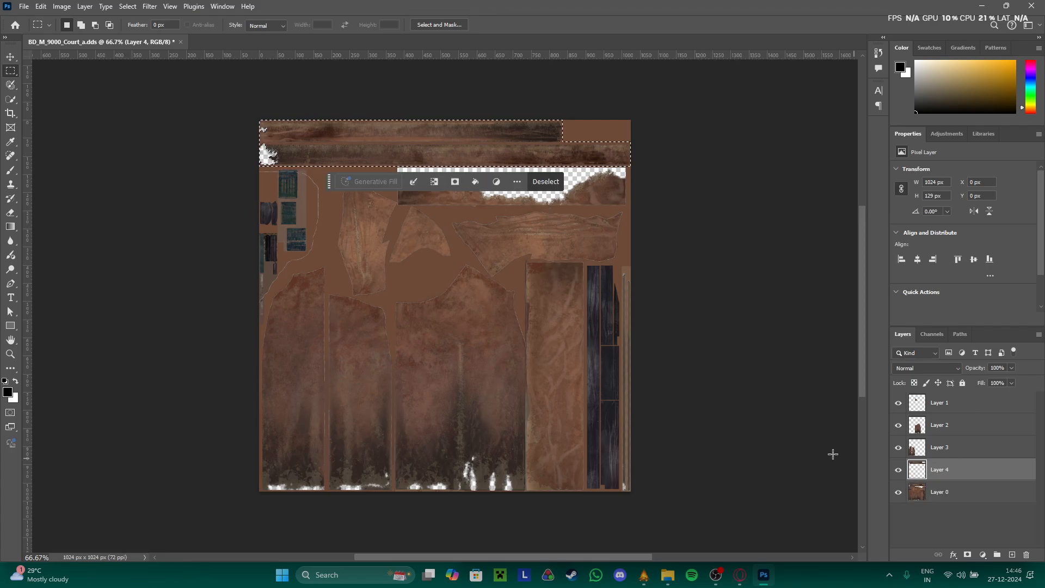
key(ctrl+d)
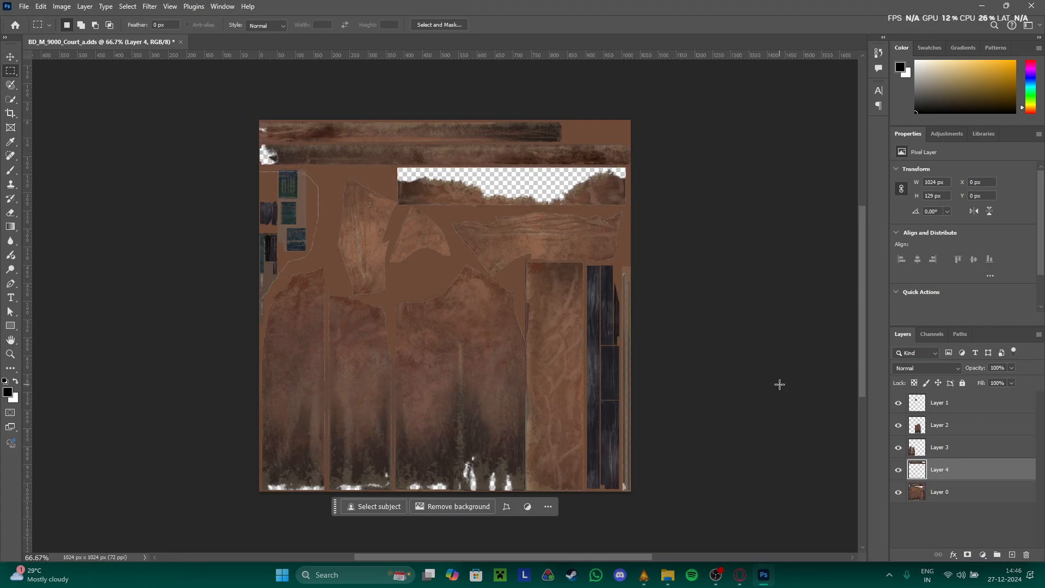
ctrl+click(915, 472)
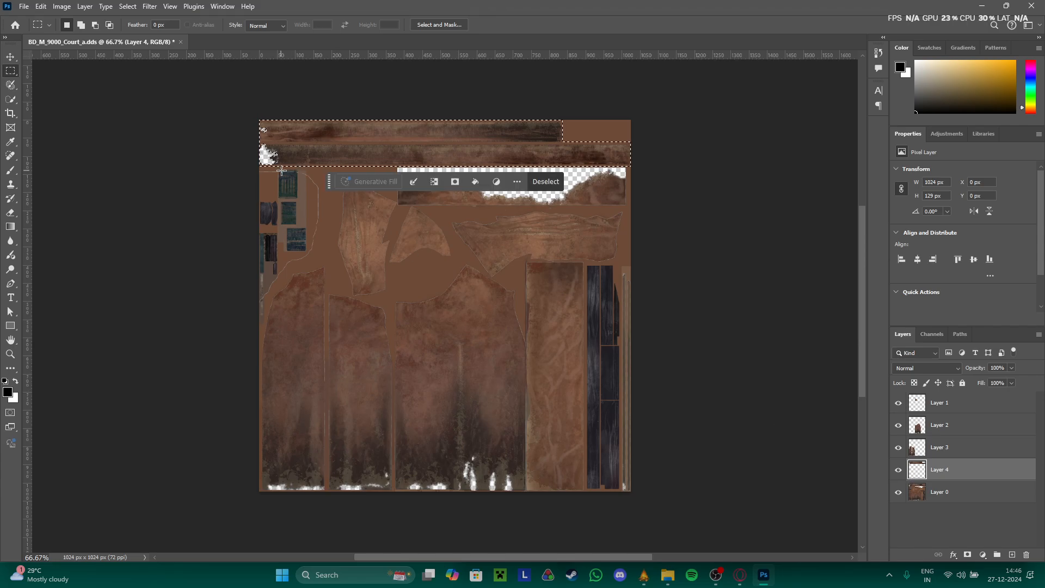
key(ctrl+d)
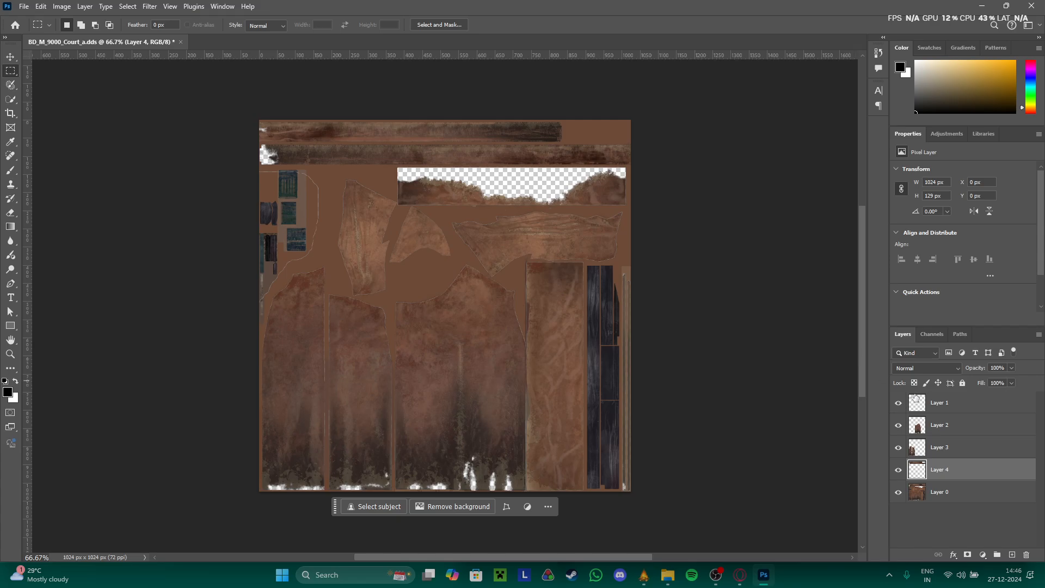
- Try a black Solid Color fill layer directly above Layer 0, beneath the copied pieces, and delete it
click(982, 554)
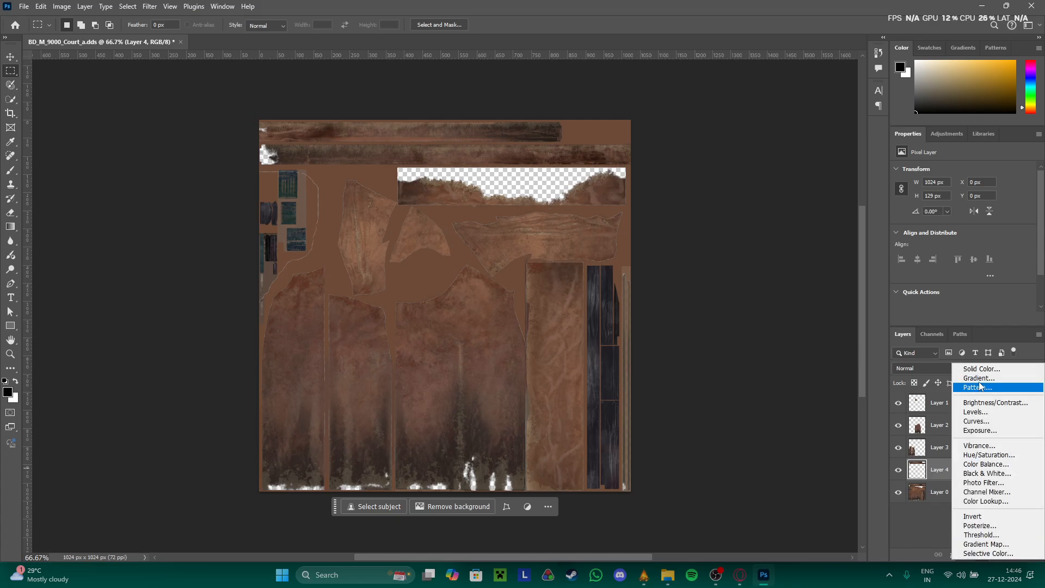
key(Escape)
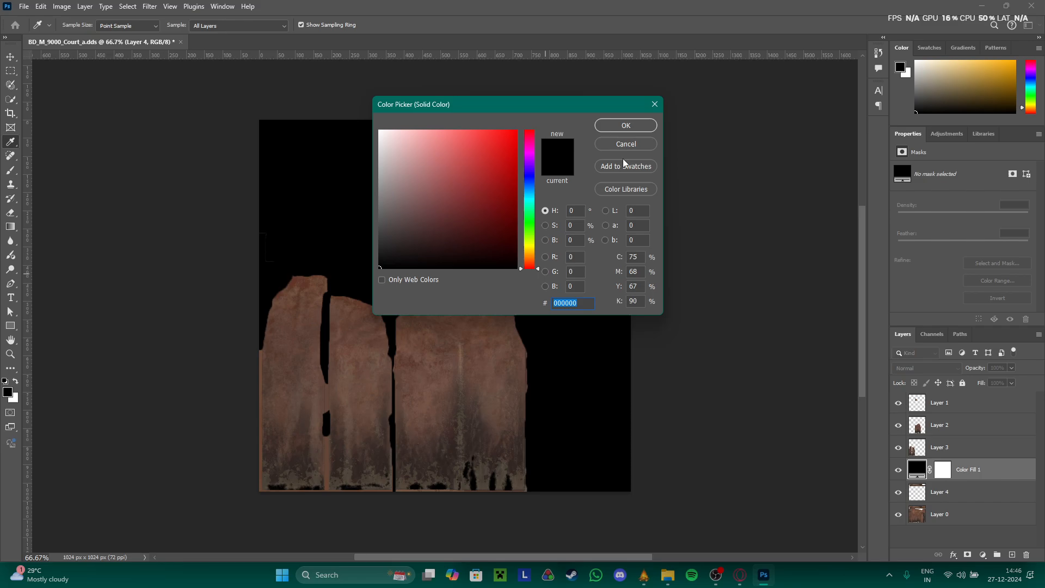
click(626, 125)
drag(968, 469, 967, 528)
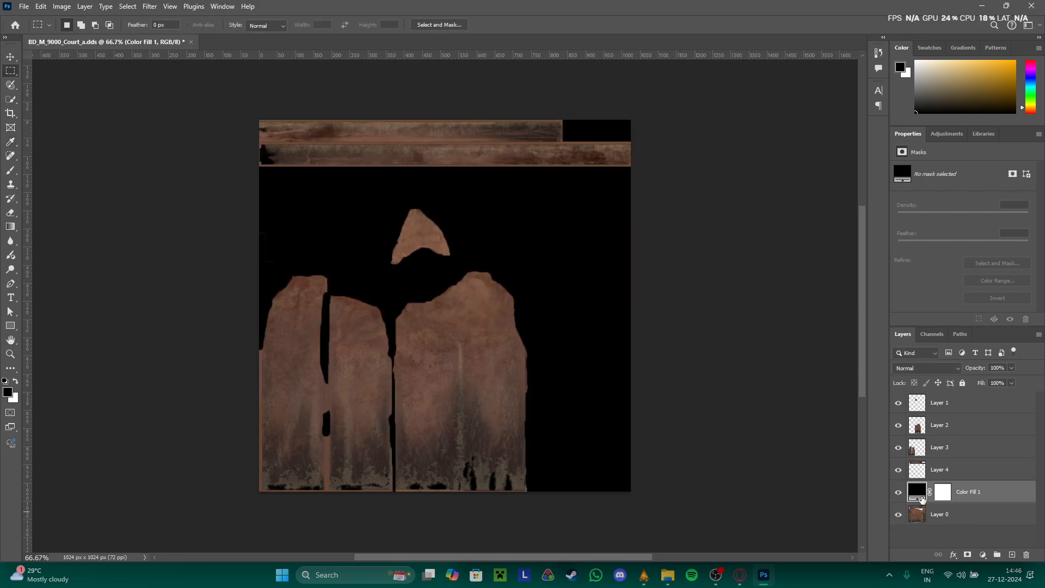
key(Delete)
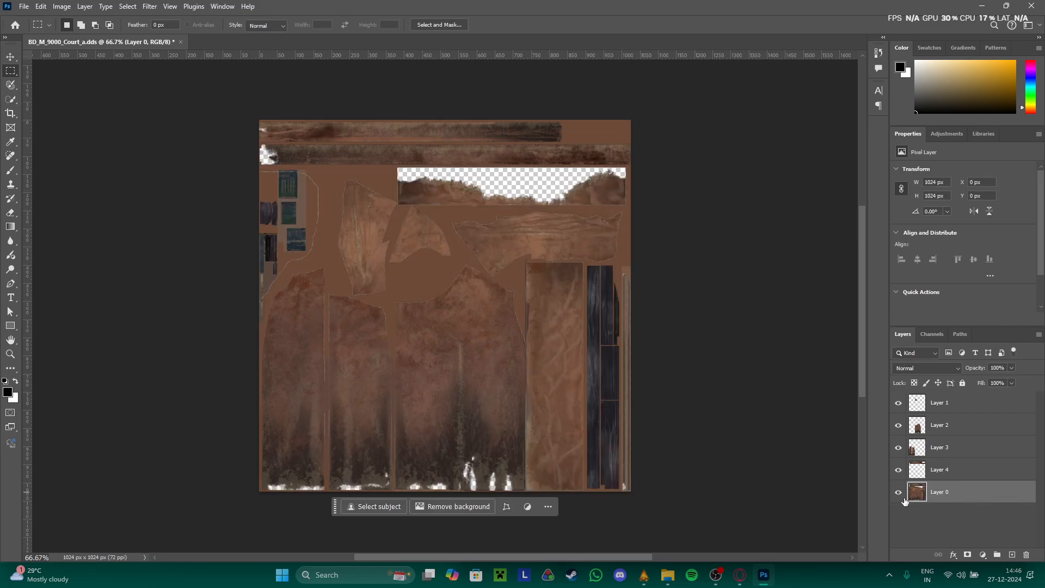
- Load Layer 0's pixels as a selection and add a black 000000 Solid Color fill layer masked to them
key(ctrl+a)
click(983, 554)
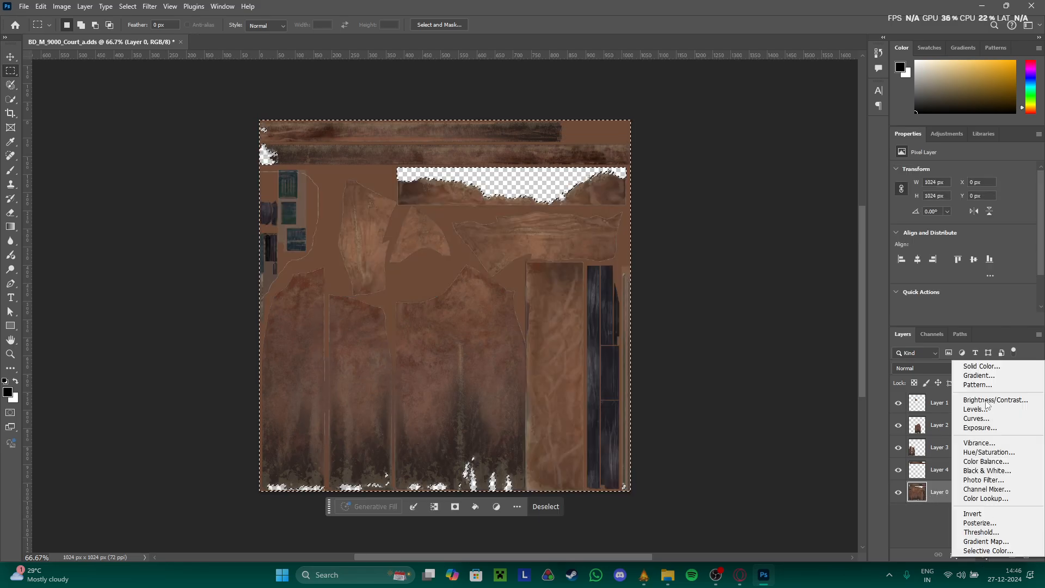
click(981, 366)
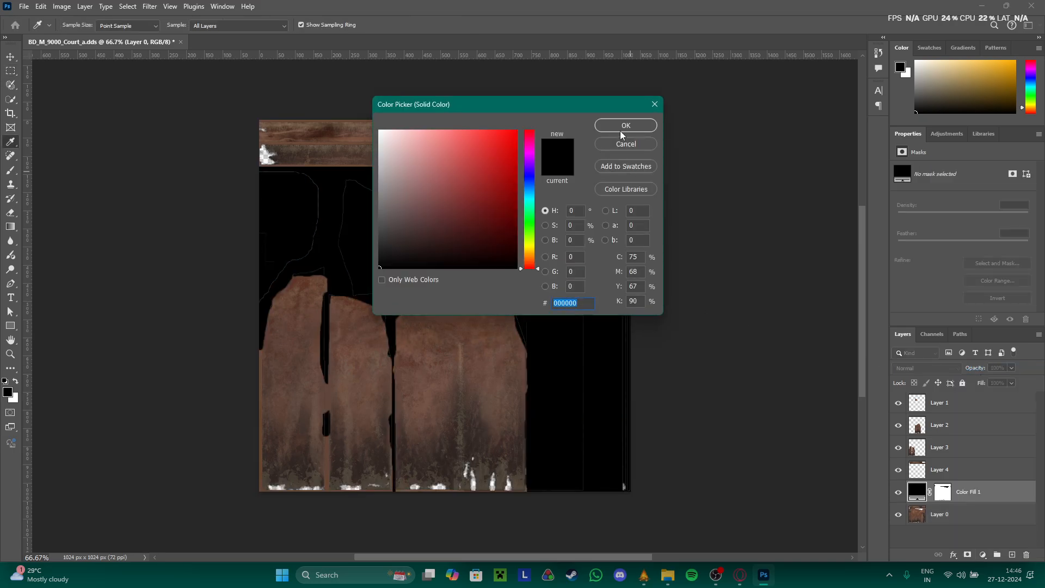
click(621, 129)
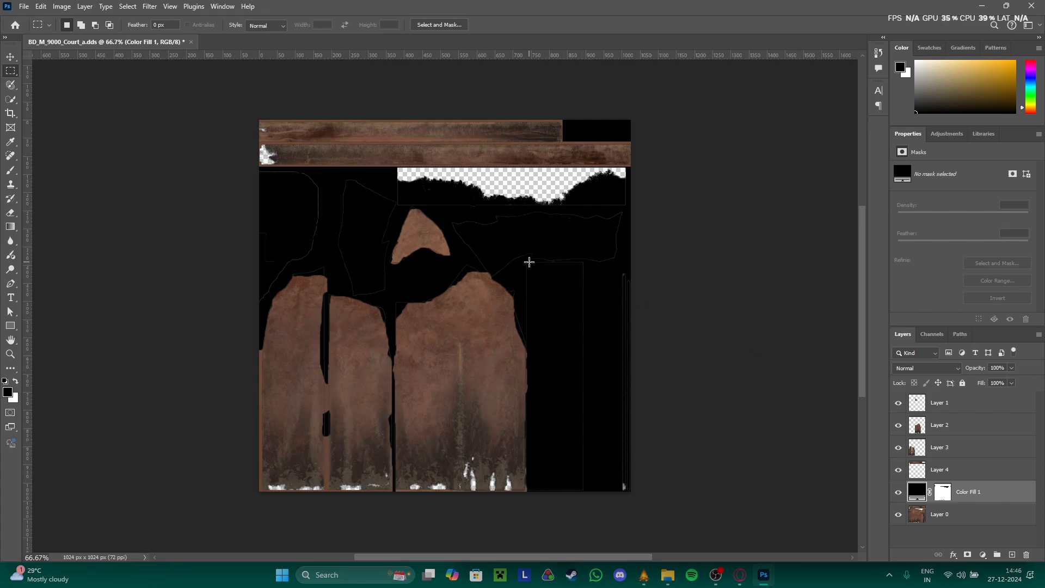
- Copy the tall brown rectangular panel from Layer 0 to a new layer above the black fill, keeping the fill visible
click(898, 493)
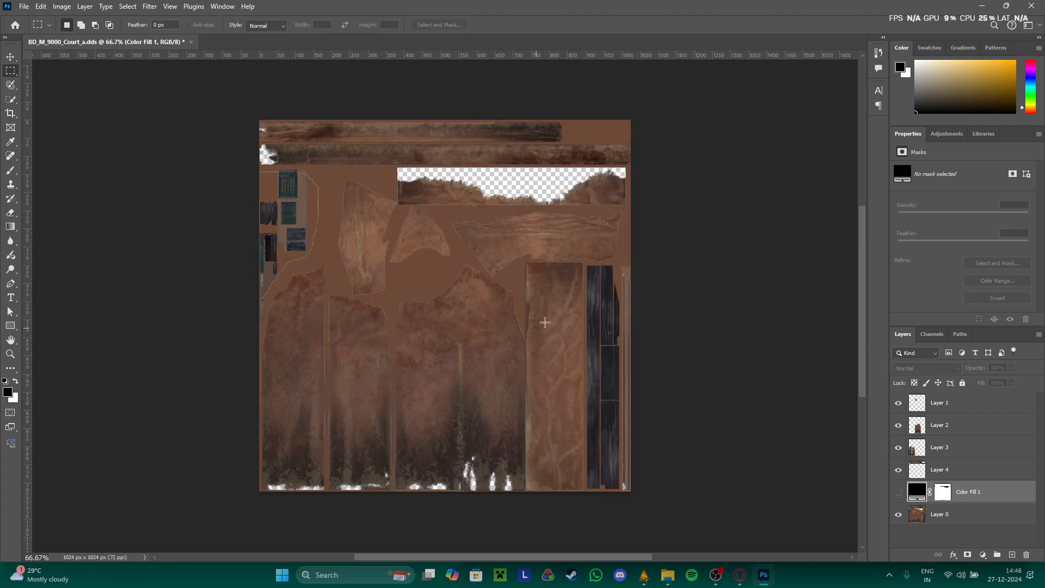
drag(525, 262, 582, 491)
key(ctrl+j)
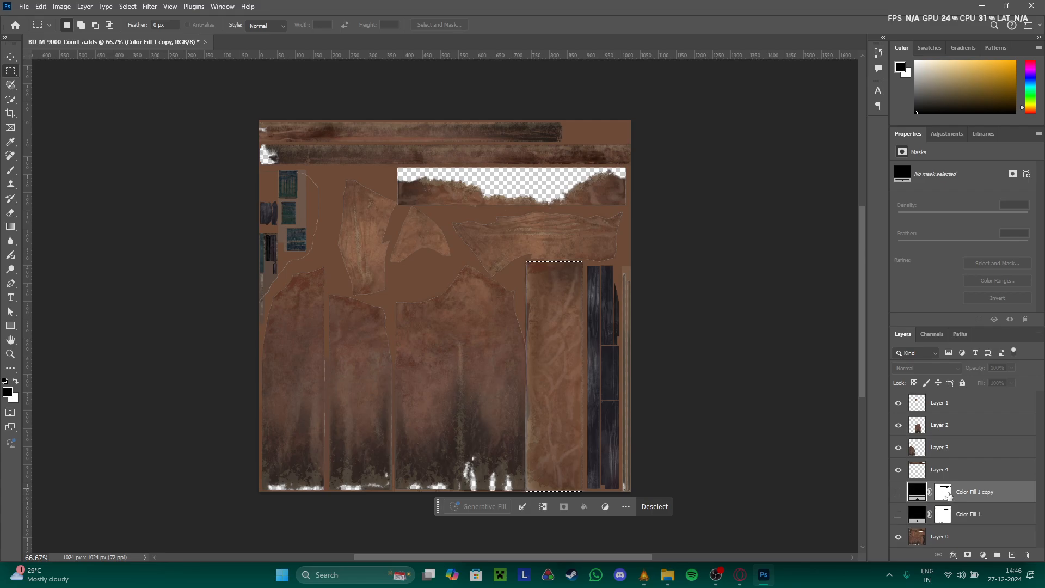
key(ctrl+z)
click(958, 513)
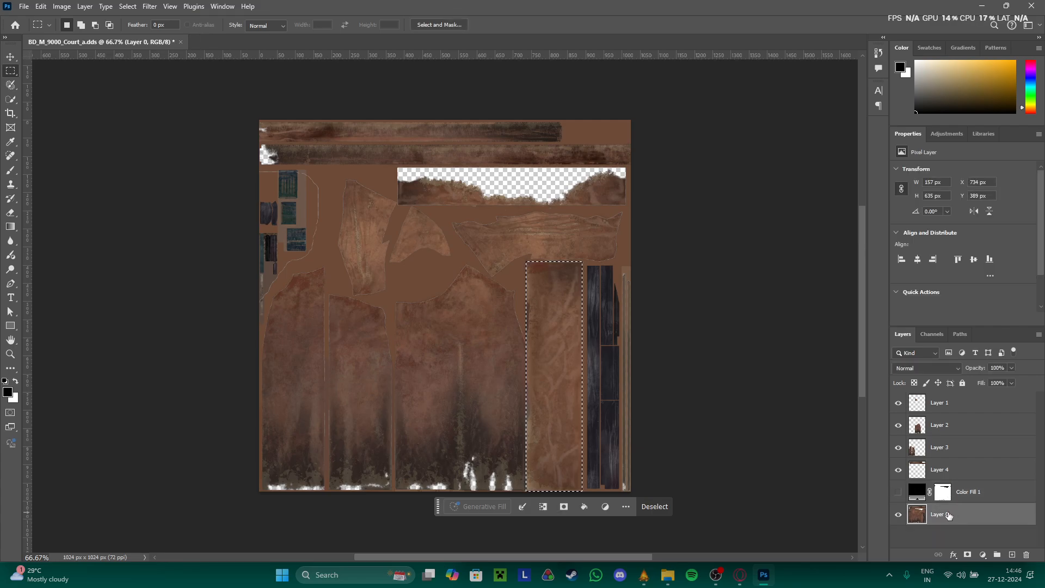
key(ctrl+j)
drag(959, 514, 956, 491)
click(898, 514)
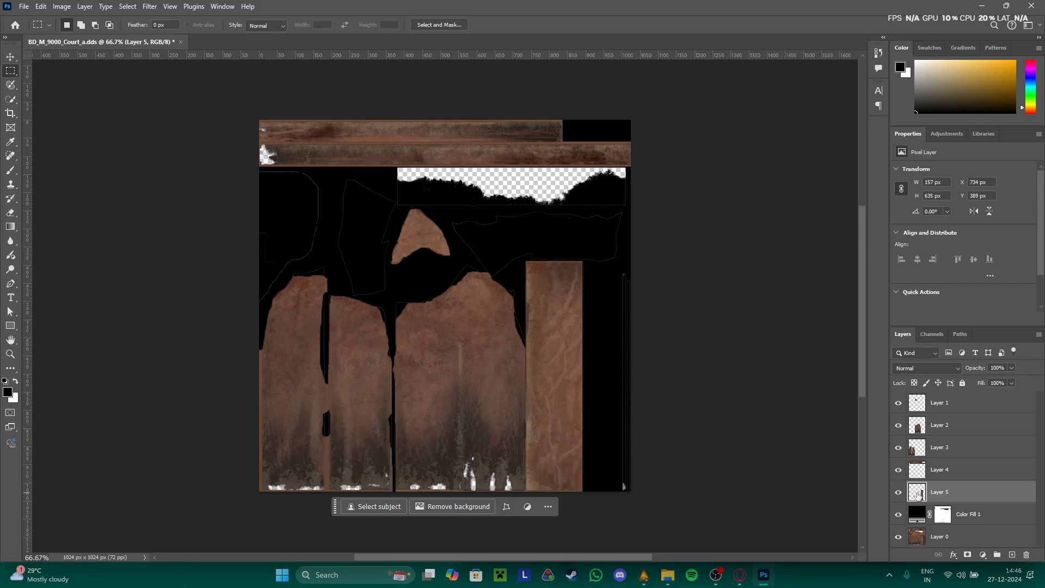
- Cover the tall rectangular panel with a red Solid Color fill masked to Layer 5's outline
double_click(918, 492)
click(947, 169)
ctrl+click(920, 496)
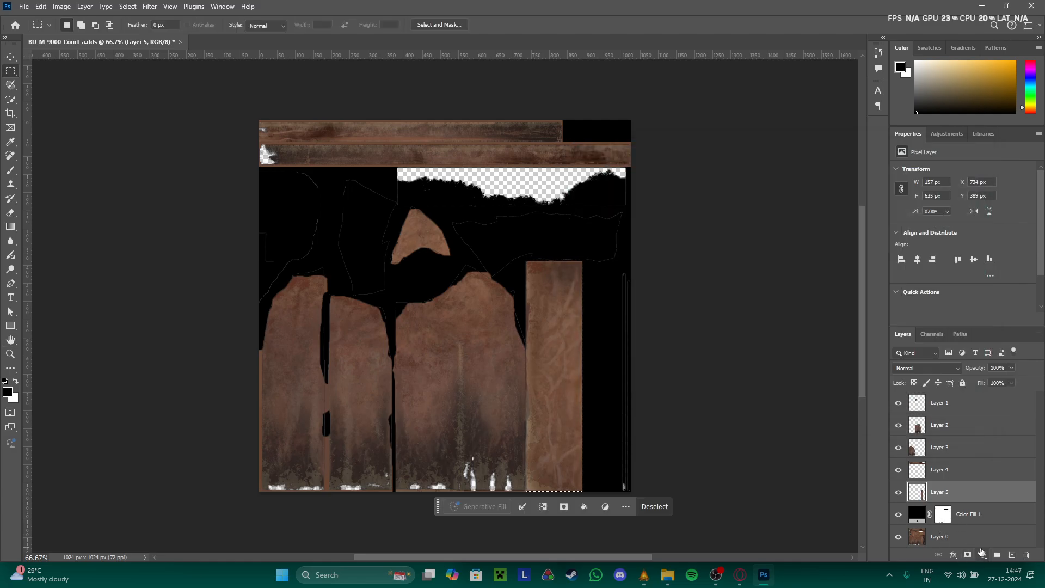
click(983, 555)
click(975, 363)
drag(482, 203, 557, 114)
click(636, 126)
- Cover the two horizontal strips with a green 0cff00 Solid Color fill masked to Layer 4's outline
click(932, 469)
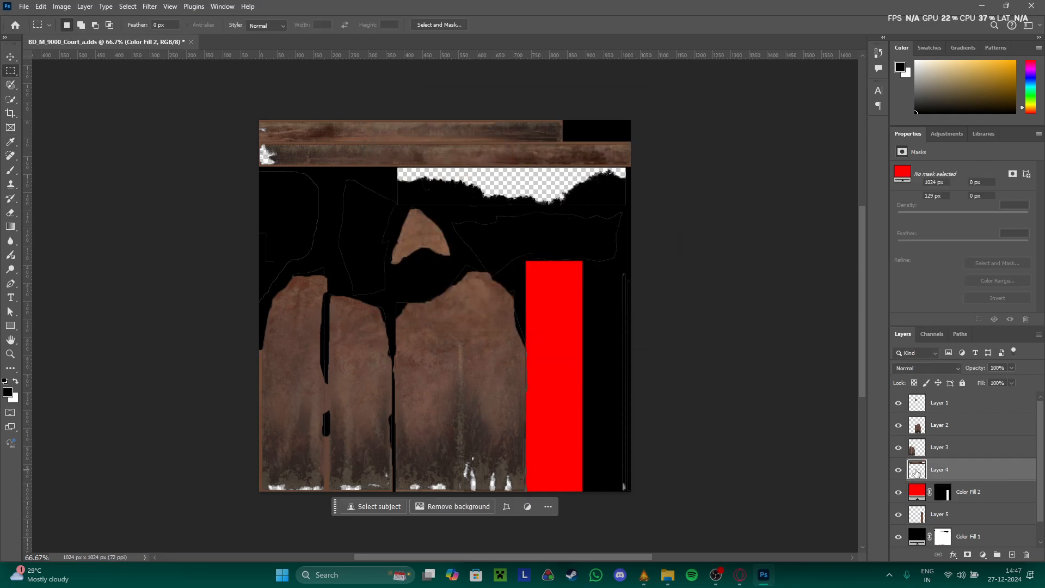
ctrl+click(917, 476)
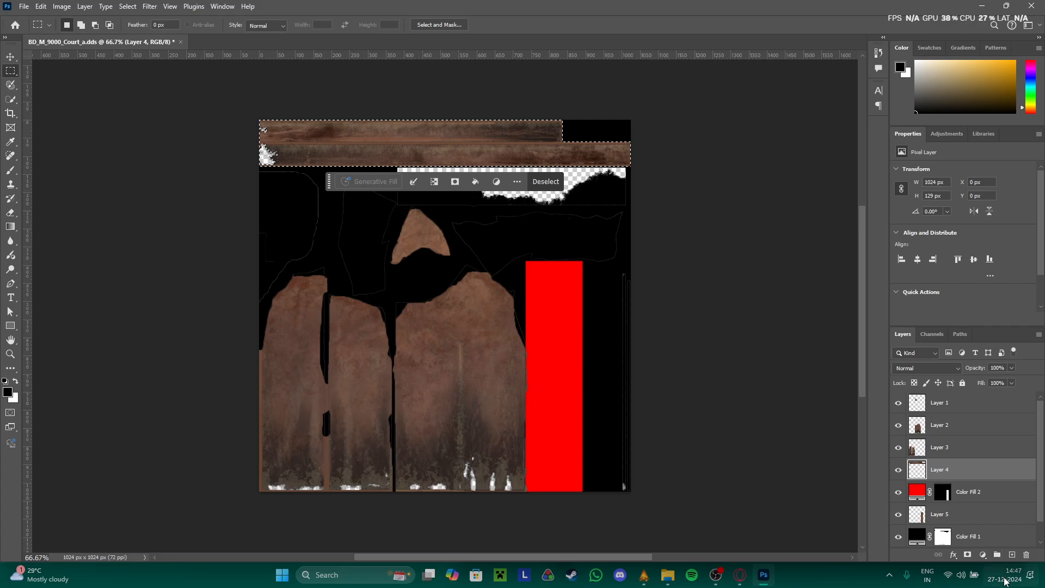
click(982, 555)
click(974, 361)
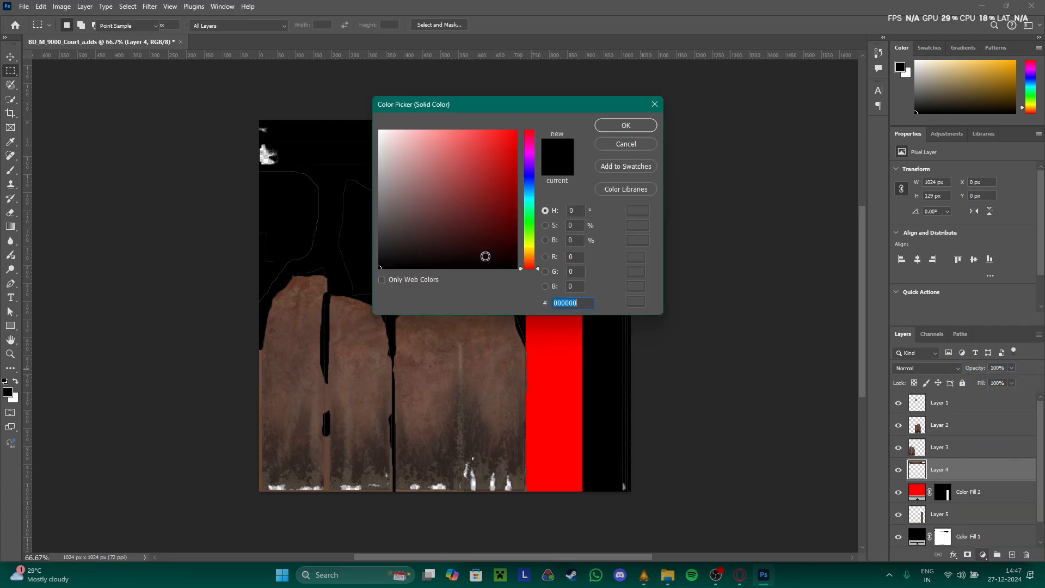
click(529, 223)
drag(504, 165, 562, 110)
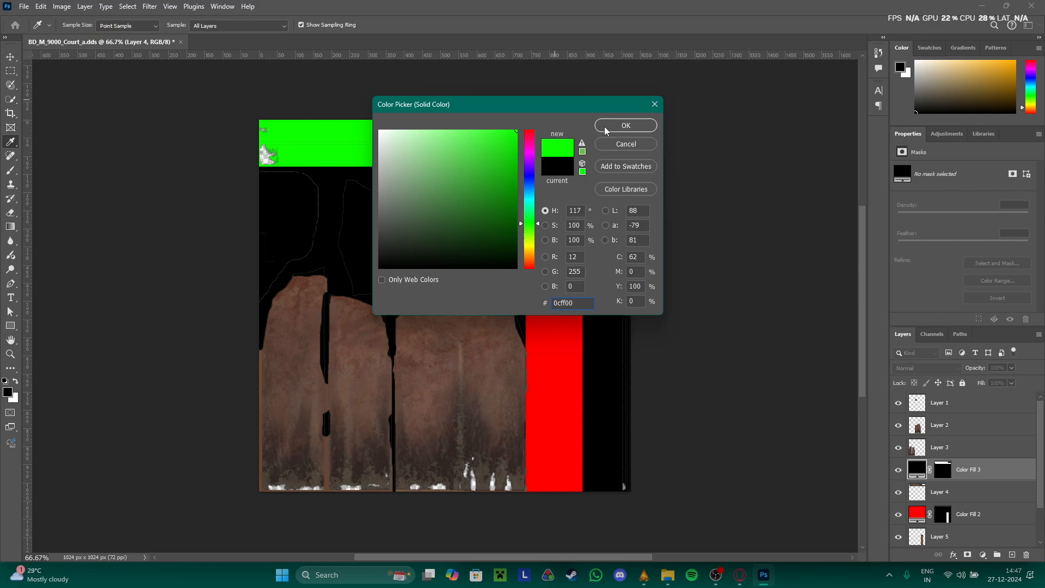
click(625, 125)
- Cover the two coat panels on Layer 3 with a cyan Solid Color fill masked to their outline
click(912, 445)
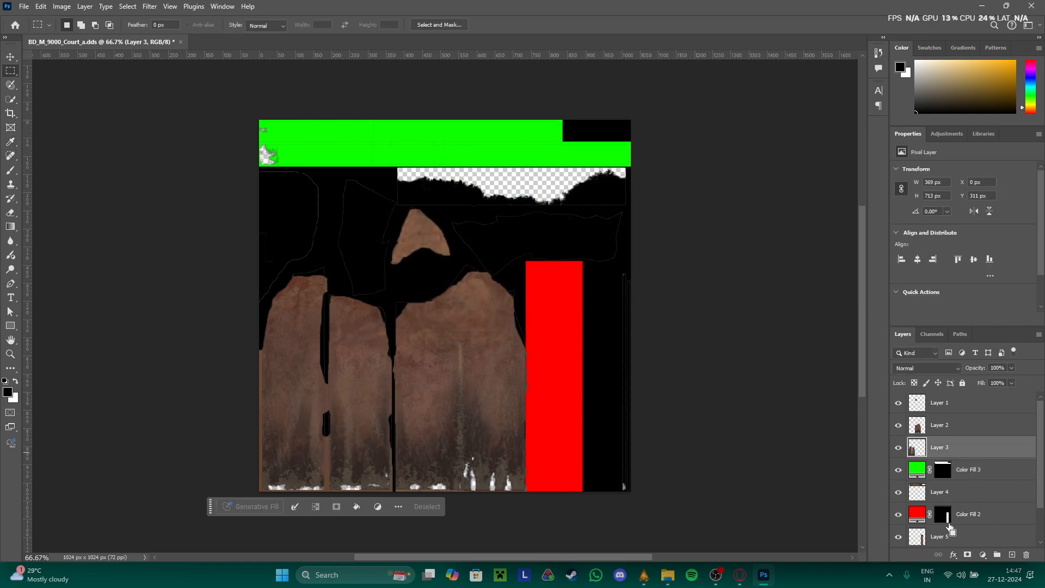
click(982, 554)
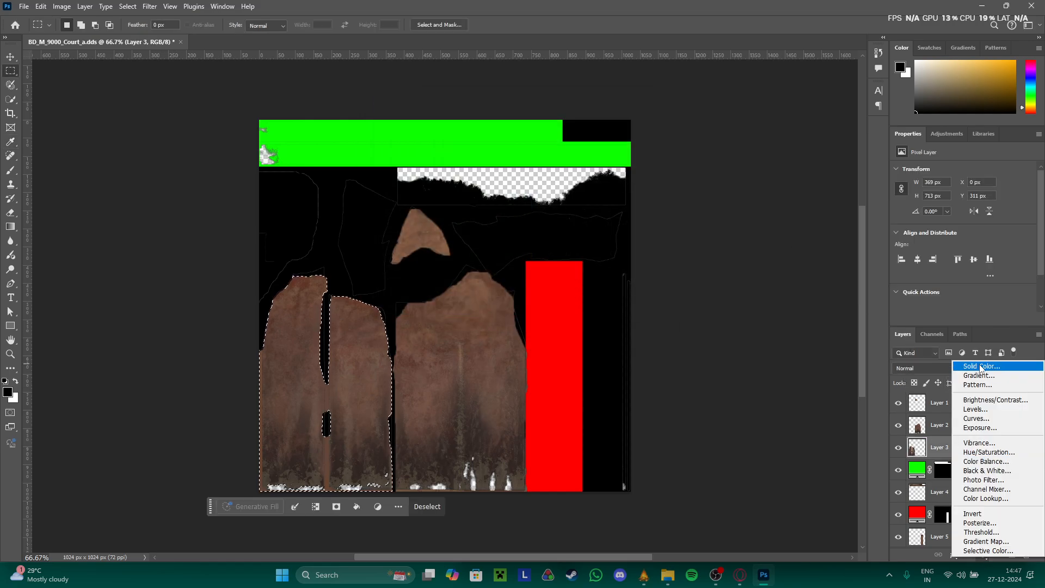
click(981, 367)
drag(524, 223, 556, 115)
click(617, 128)
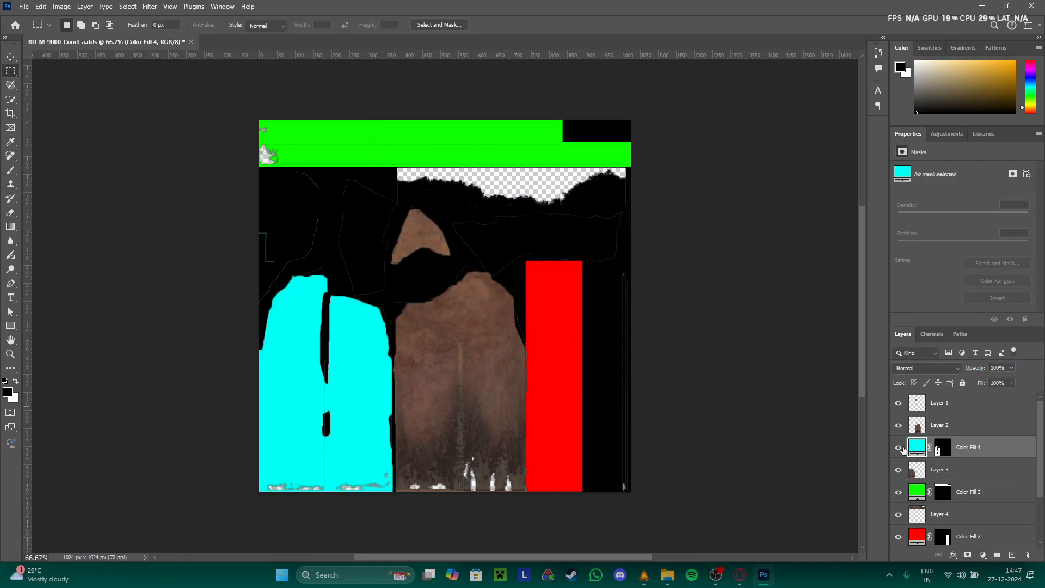
- Cover the small curved triangular piece on Layer 1 with a yellow fcff00 Solid Color fill masked to its outline
click(916, 405)
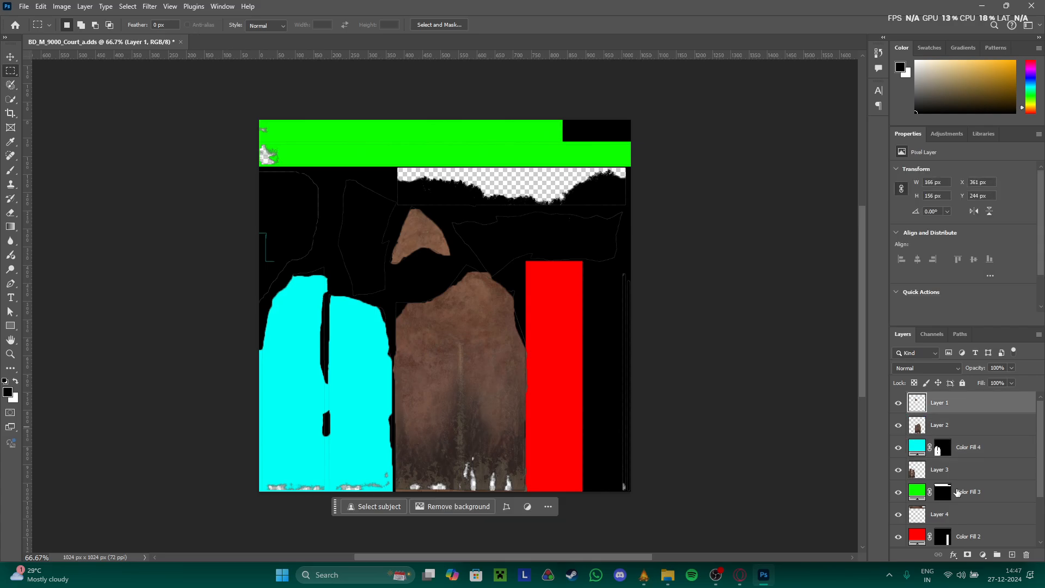
ctrl+click(917, 404)
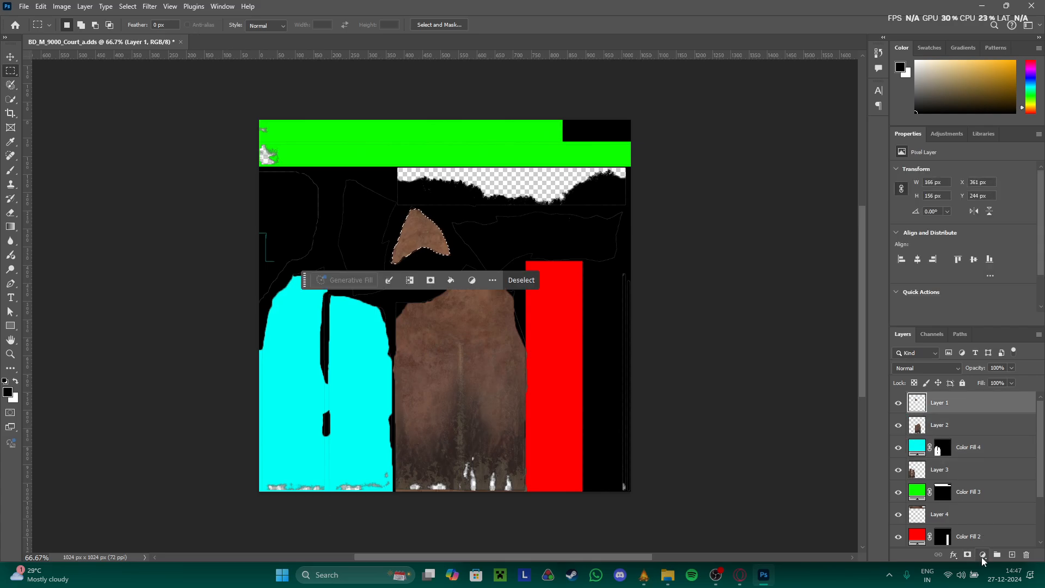
click(982, 558)
click(974, 368)
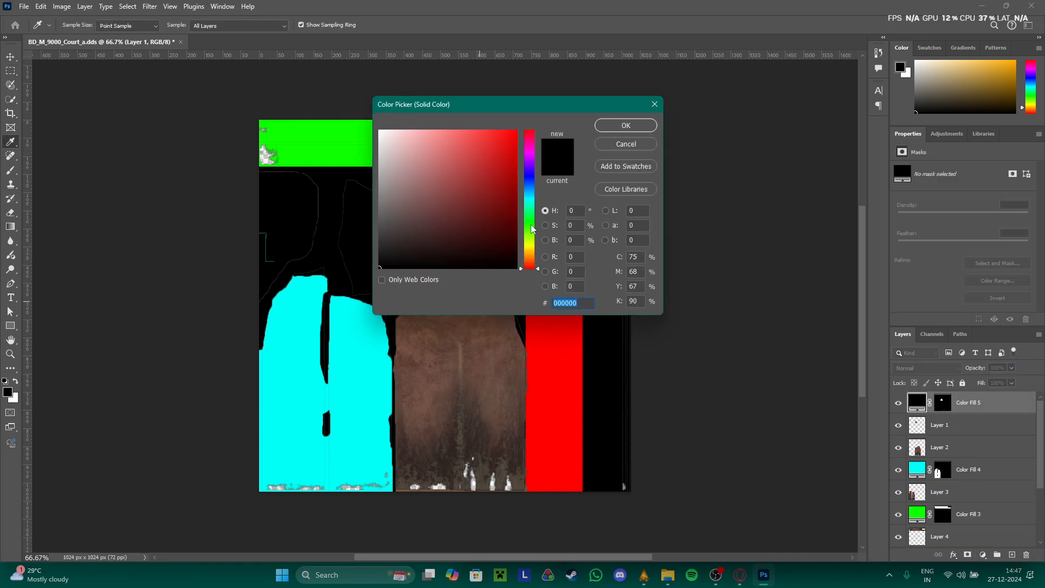
drag(532, 229, 533, 249)
click(515, 133)
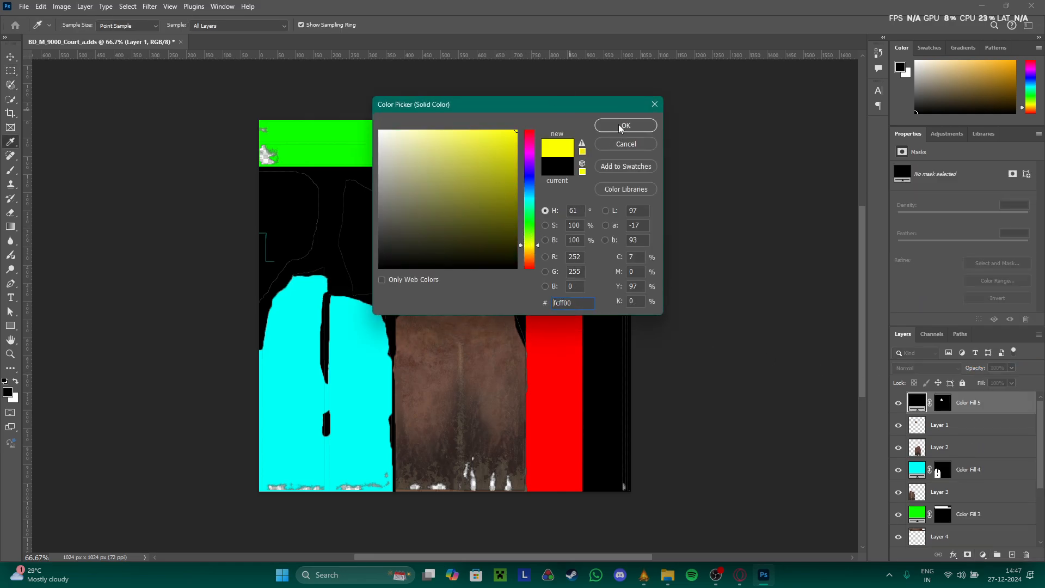
click(626, 126)
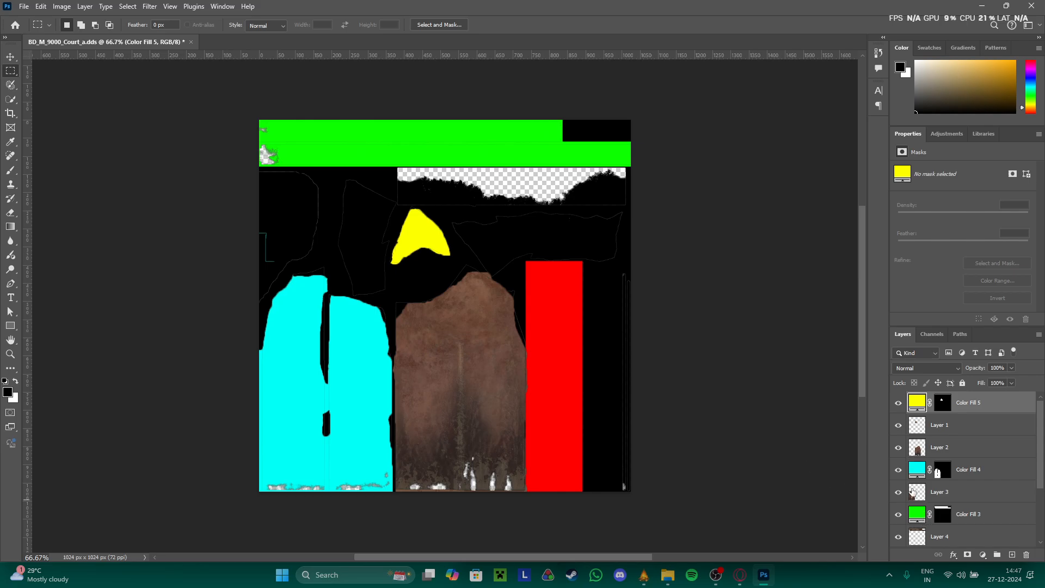
- Group Layer 2 and cover its large coat panel with a magenta Solid Color fill masked to the panel's outline
ctrl+click(917, 447)
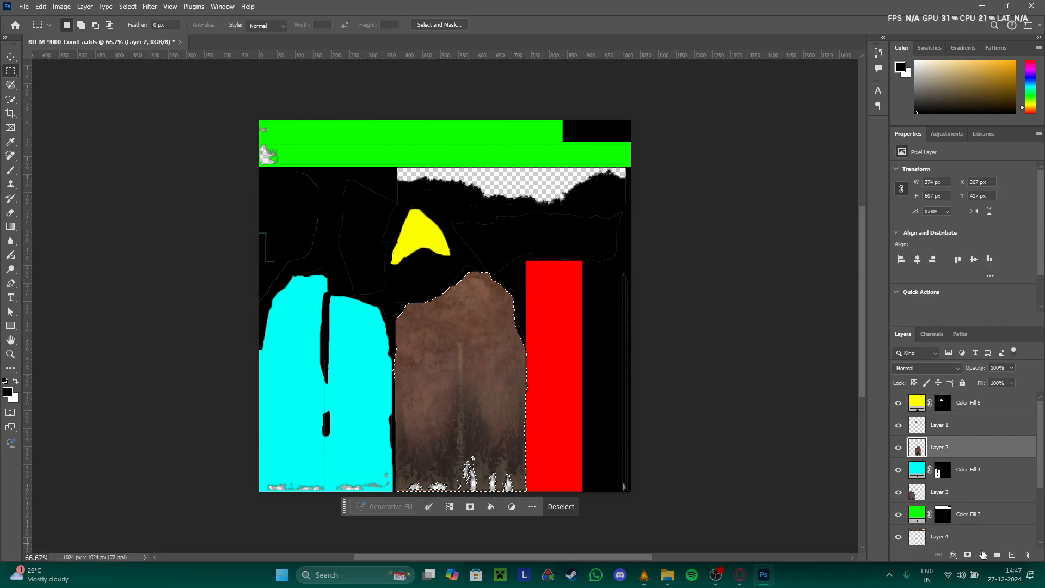
key(ctrl+g)
click(981, 554)
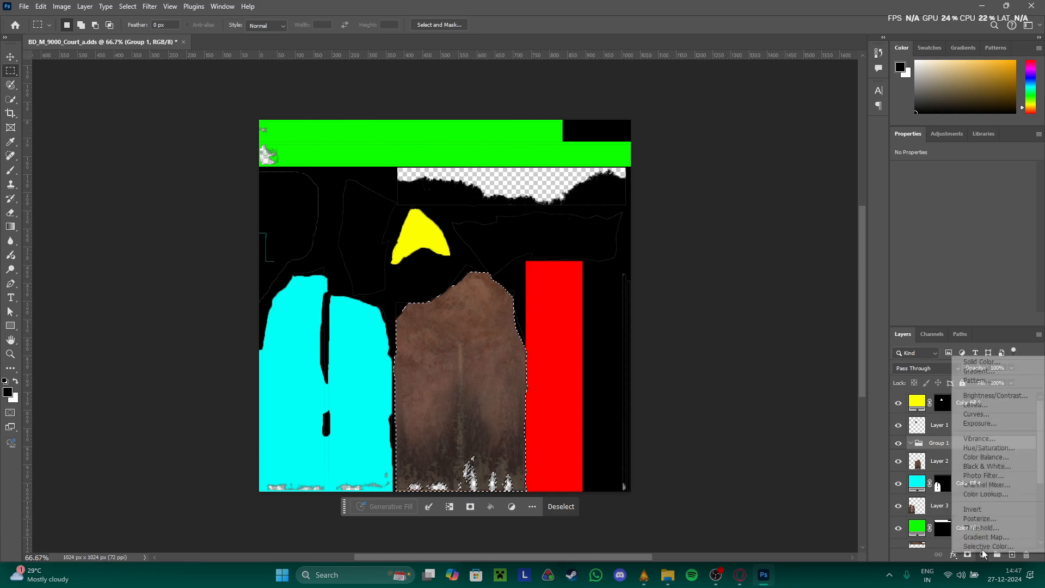
click(974, 361)
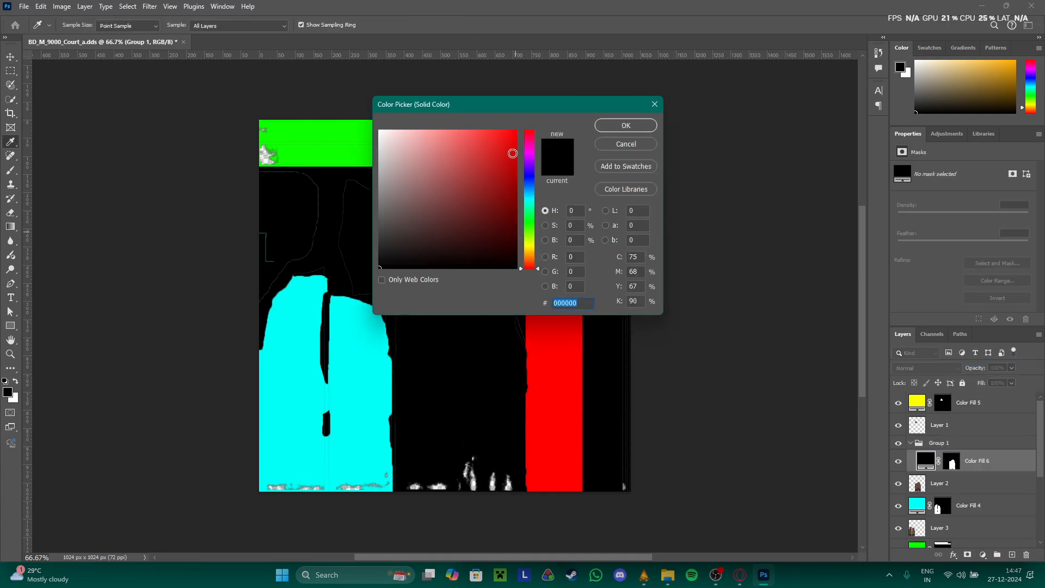
click(528, 152)
click(516, 132)
click(625, 125)
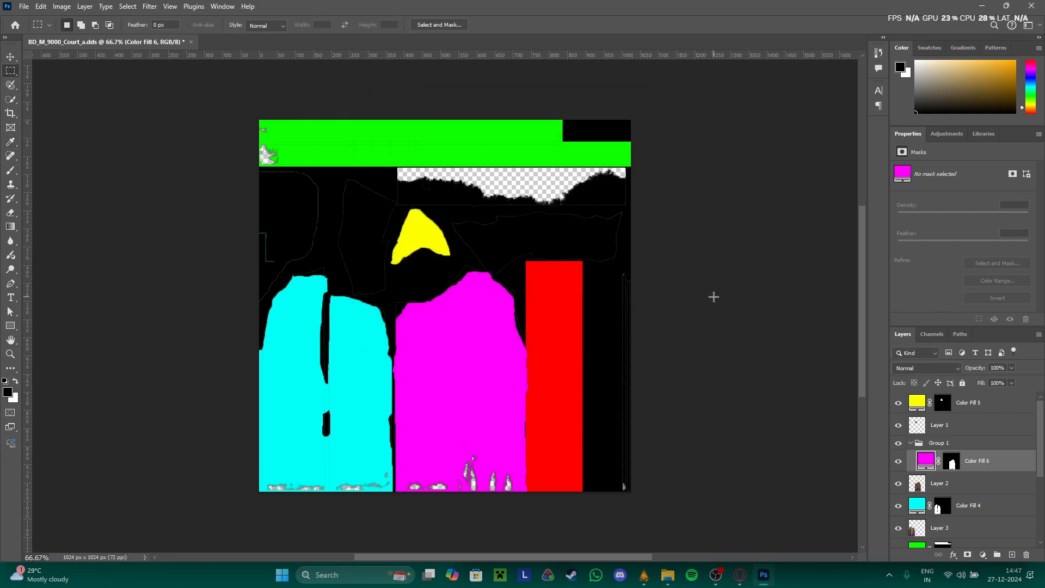
- Merge all visible layers and save BD_M_9000_Court_a.dds with Color + Alpha, BC7 8bpp Fine (sRGB, DX11+) compression and Auto Generate mip maps
key(ctrl+shift+e)
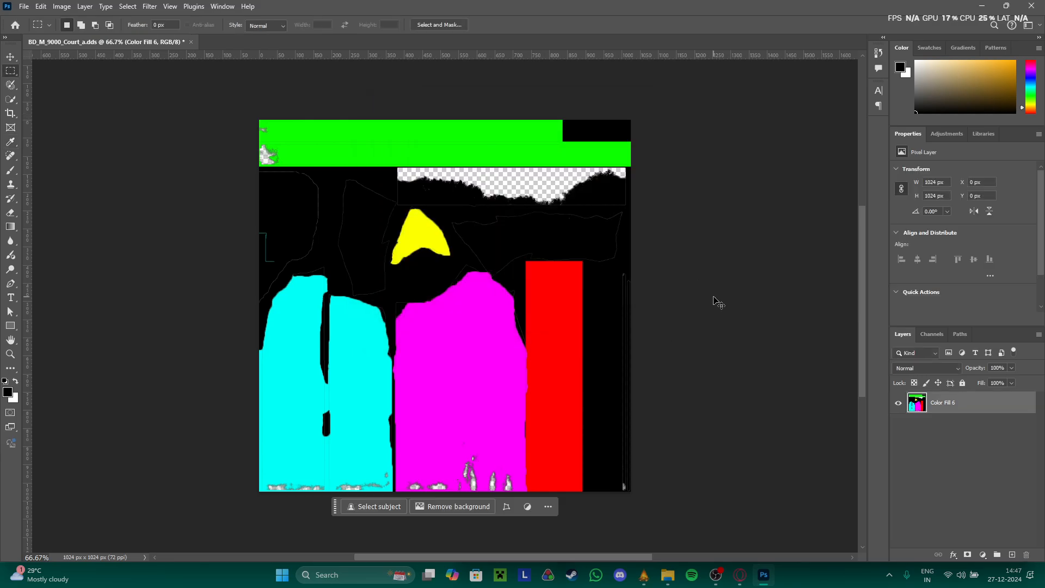
key(ctrl+shift+s)
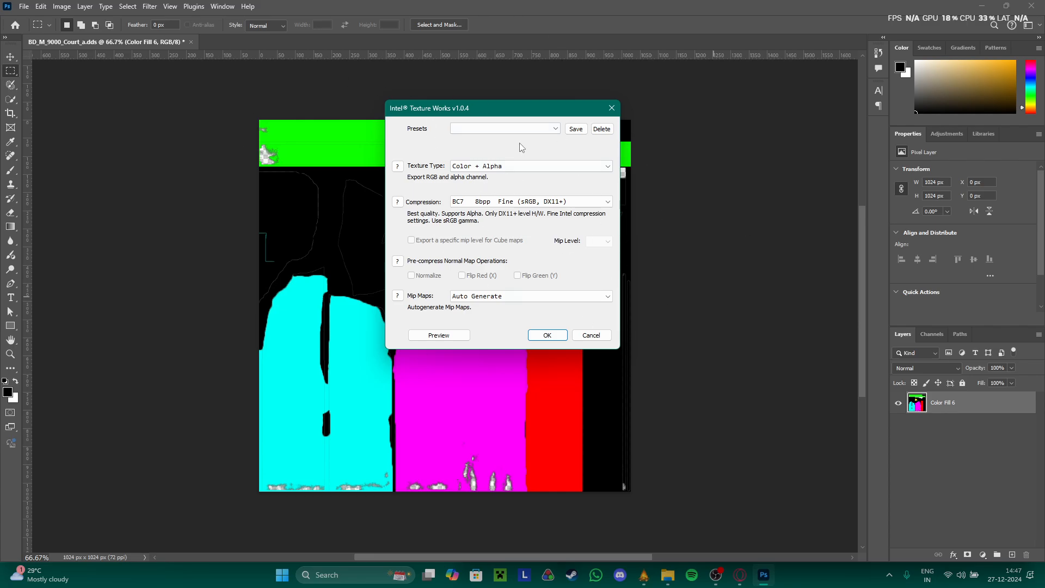
drag(427, 108, 382, 106)
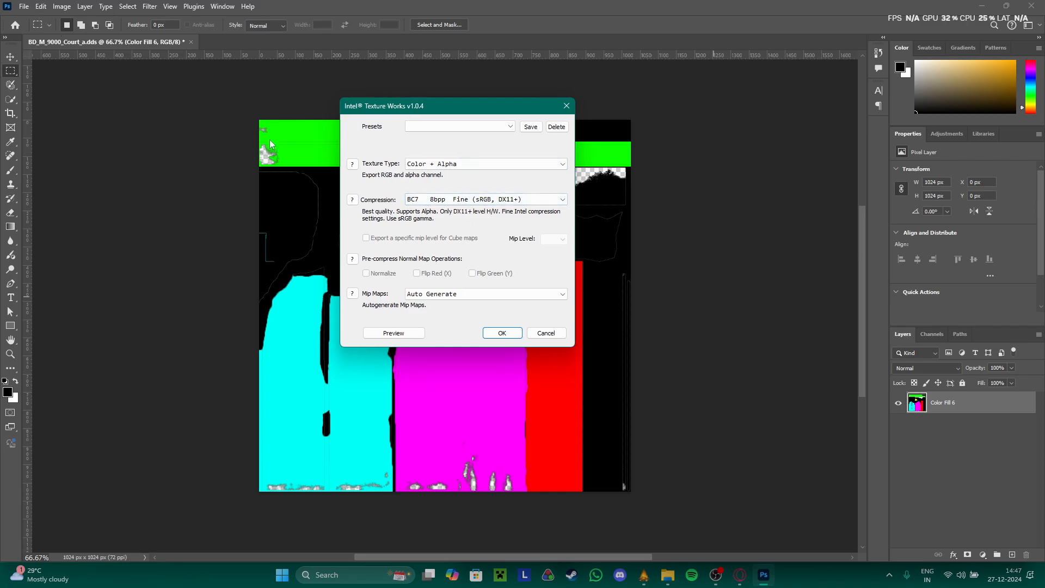
click(456, 165)
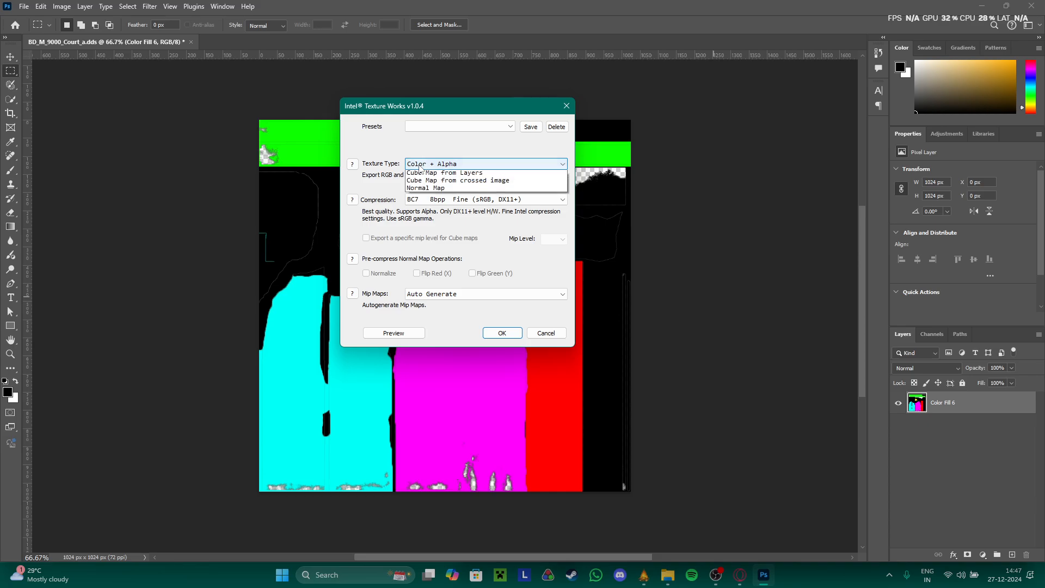
click(434, 183)
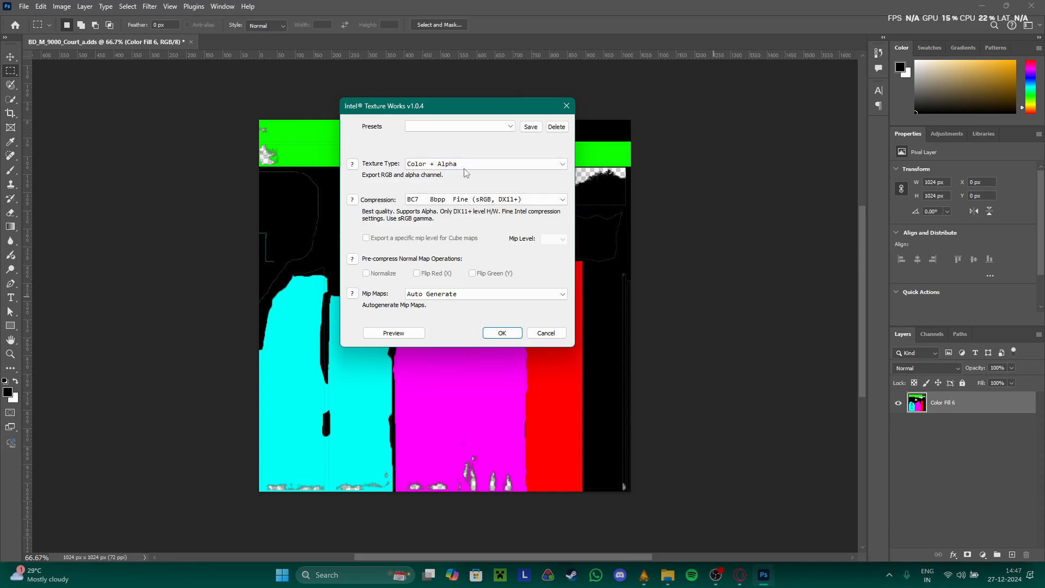
click(446, 199)
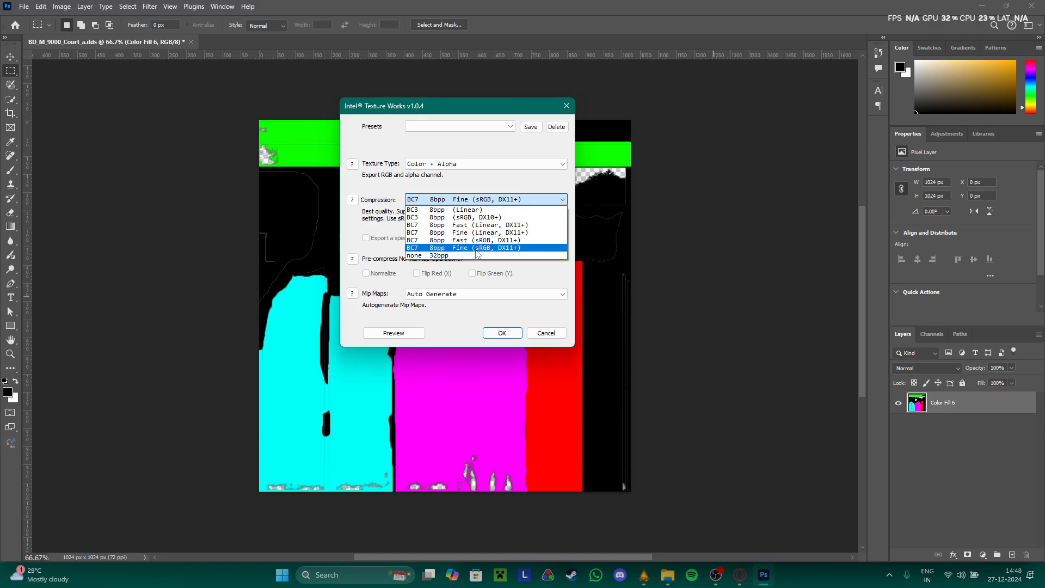
click(494, 248)
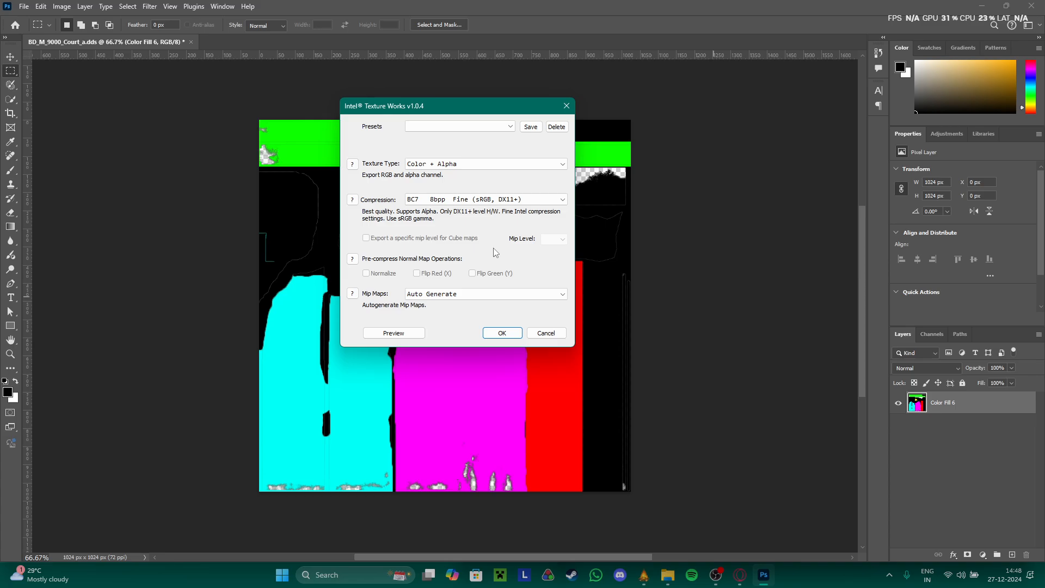
click(422, 294)
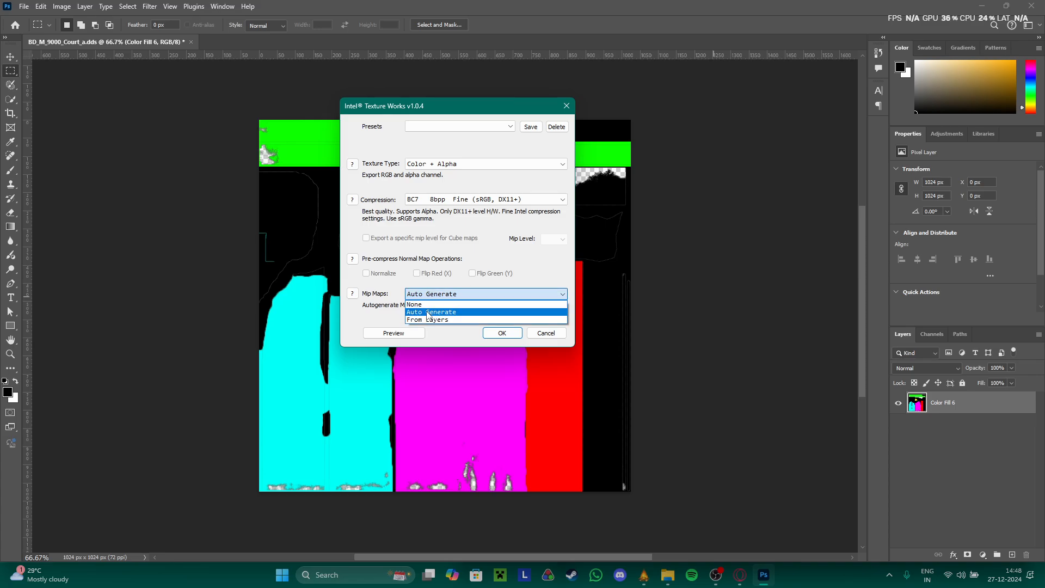
click(383, 297)
click(435, 294)
click(439, 313)
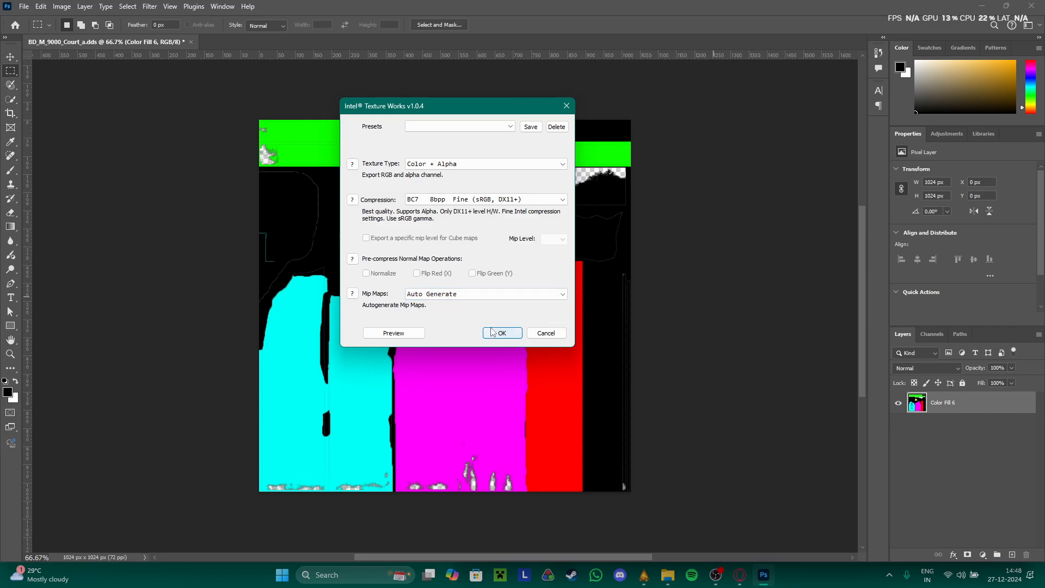
click(500, 333)
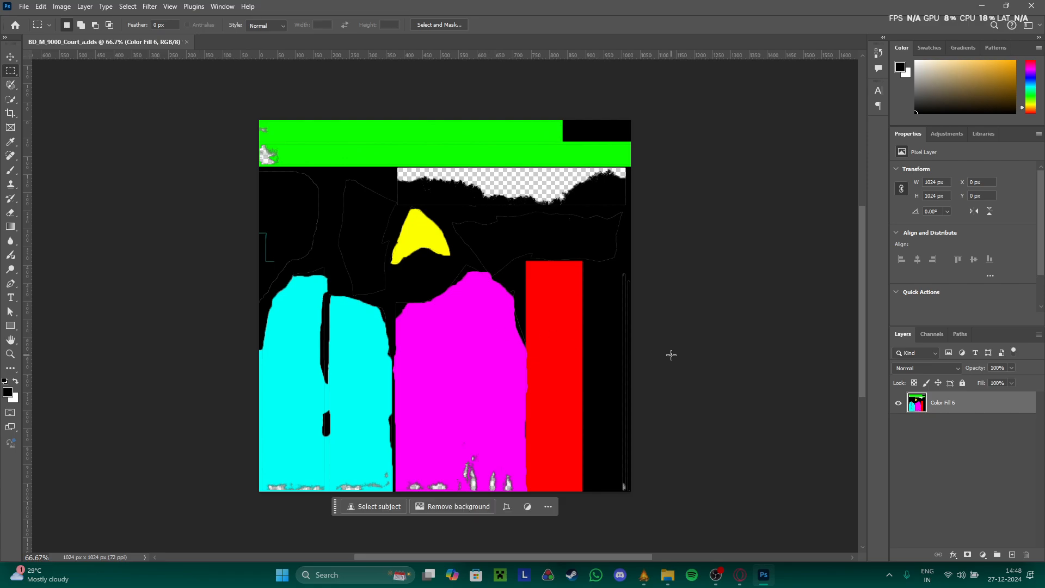
- Switch to File Explorer and examine the texture files in the BD_M_9000-tpf folder
key(alt+Tab)
key(alt+Tab)
key(alt+Tab)
key(Tab)
key(alt+Tab)
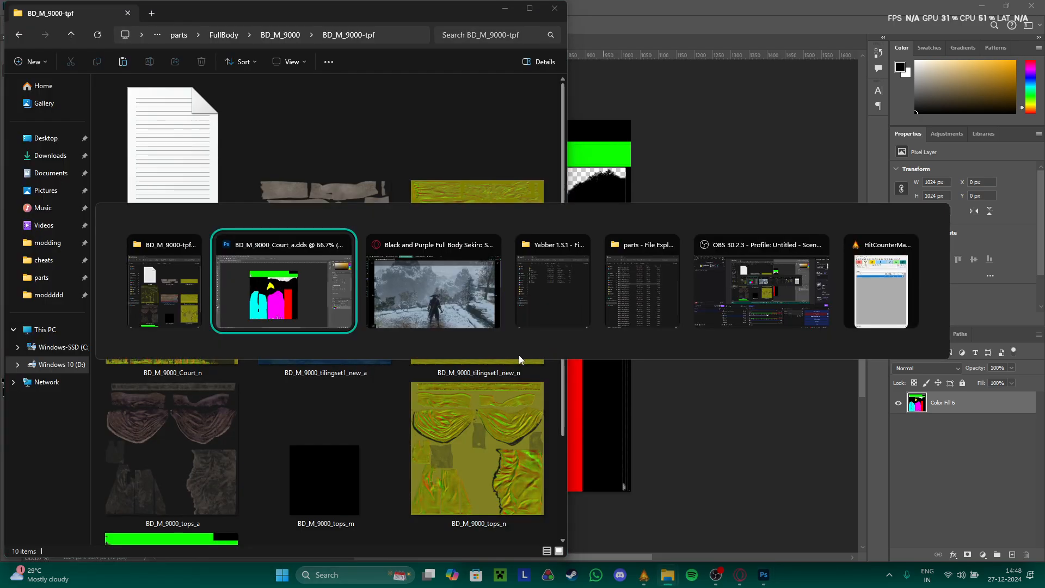
key(Tab)
key(Tab)
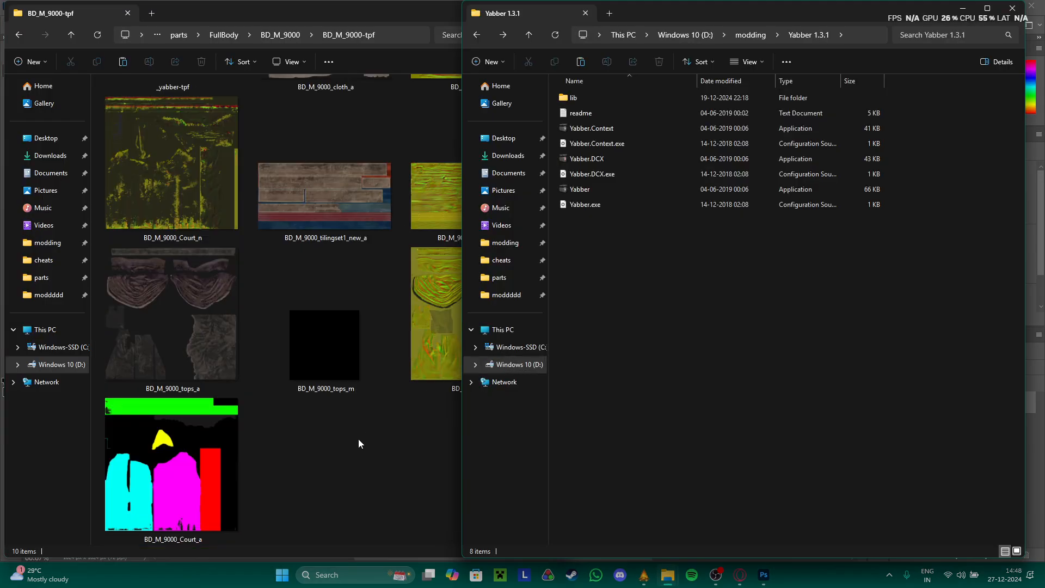
scroll(304, 349, up, 2)
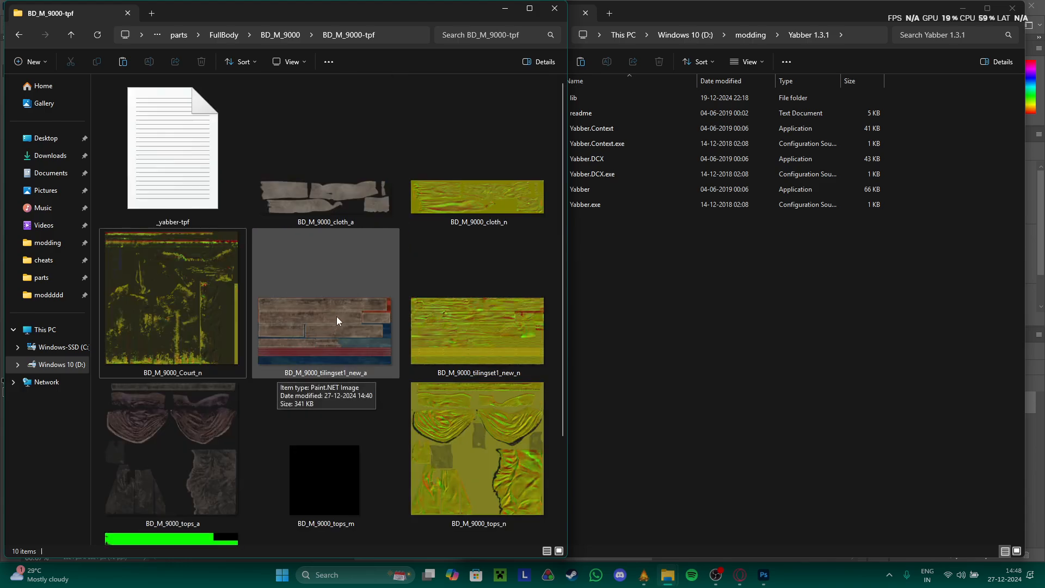
key(alt+Tab)
key(Tab)
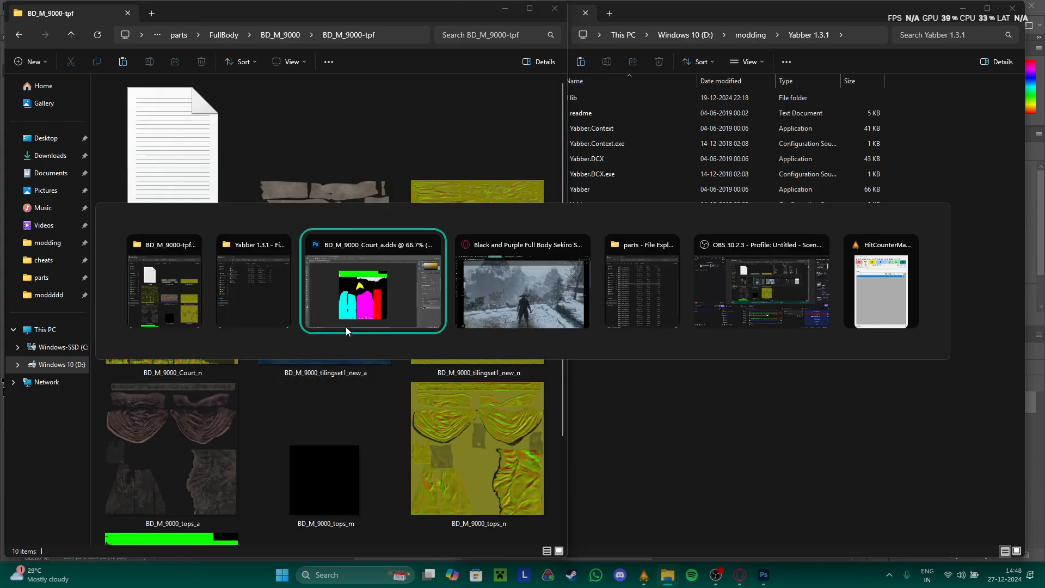
key(Tab)
key(Tab)
key(Tab)
key(Tab)
key(Tab)
key(Tab)
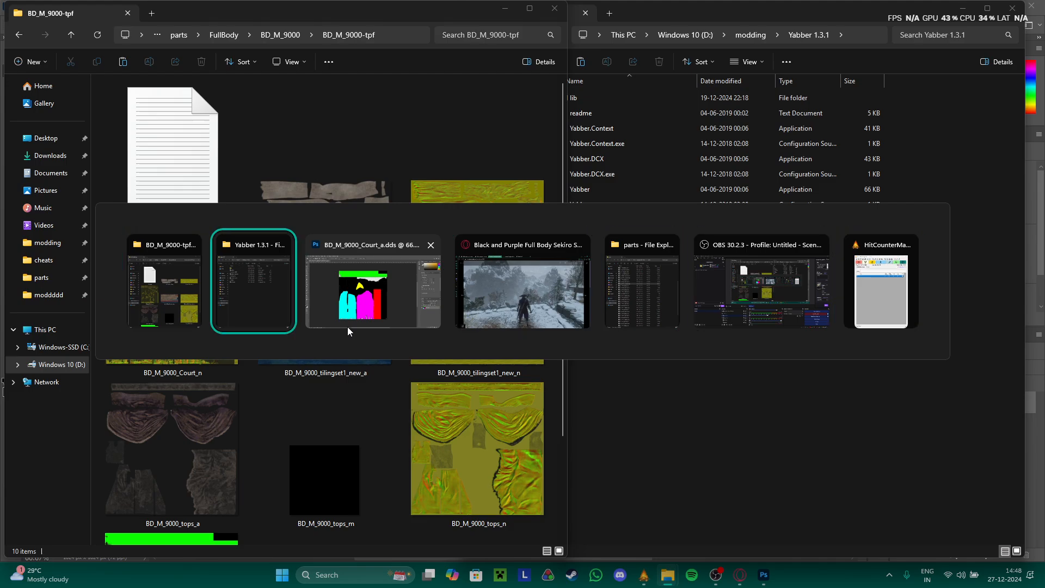
key(Tab)
key(alt+Tab)
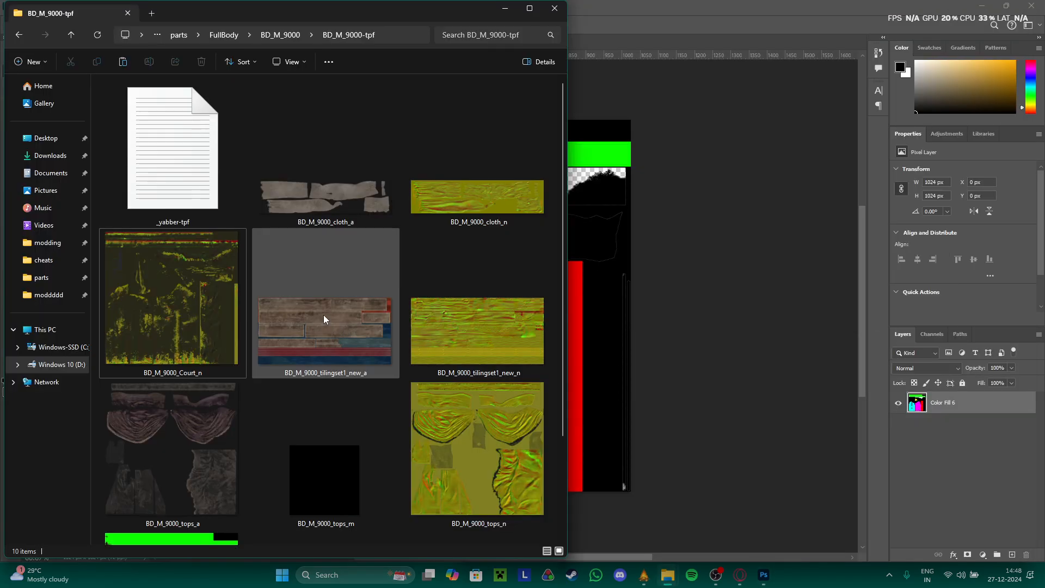
- Close the court texture in Photoshop and open BD_M_9000_cloth_a and BD_M_9000_tilingset1_new_a from File Explorer without loading mip-maps into separate layers
click(737, 193)
click(187, 43)
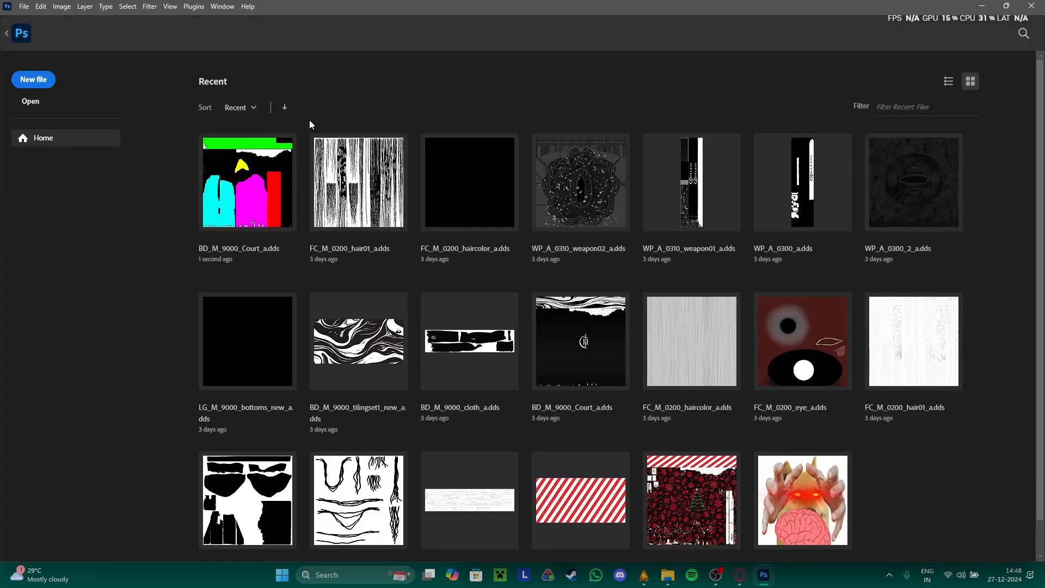
key(alt+Tab)
click(348, 304)
scroll(332, 299, down, 2)
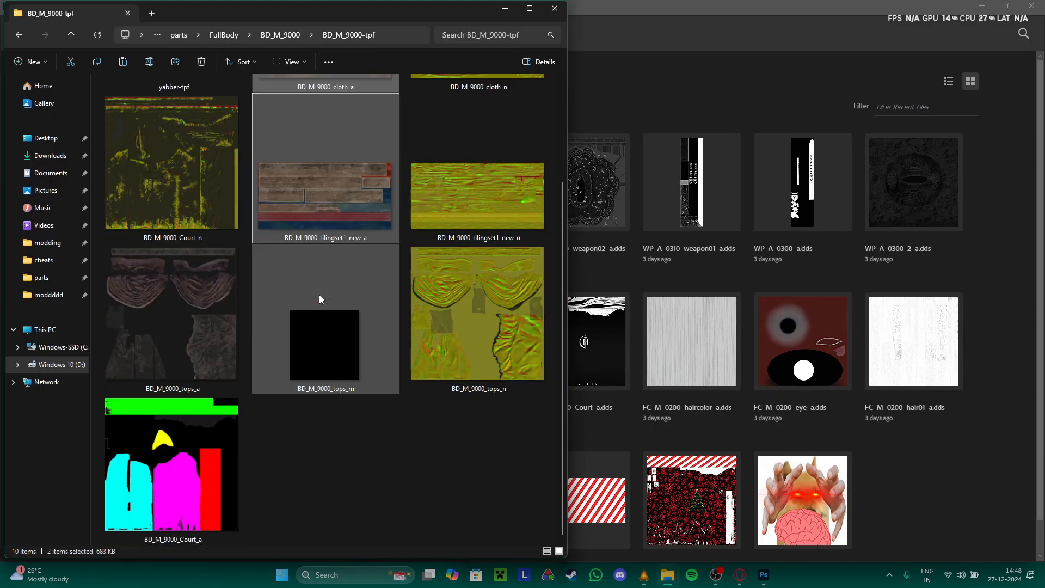
ctrl+click(156, 288)
drag(156, 288, 659, 284)
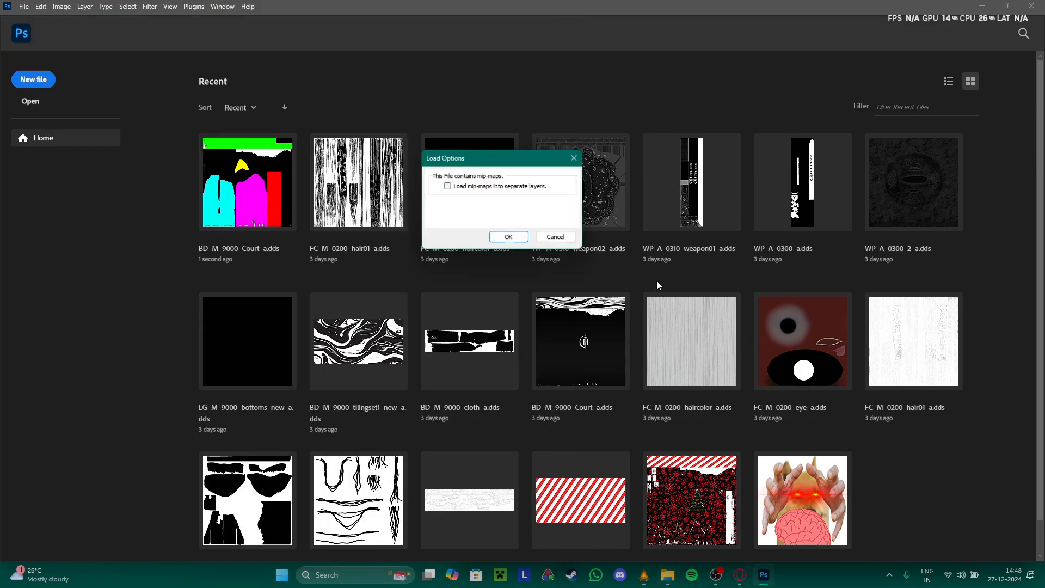
click(508, 236)
click(511, 236)
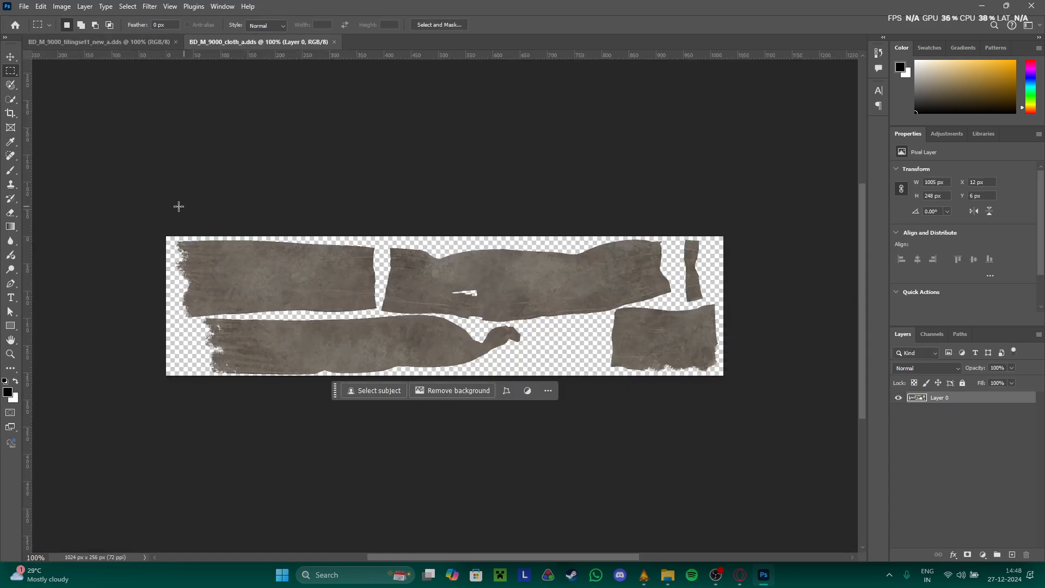
- Cover the cloth pieces with a white ffffff Solid Color fill masked to Layer 0's outline and merge it down
ctrl+click(917, 398)
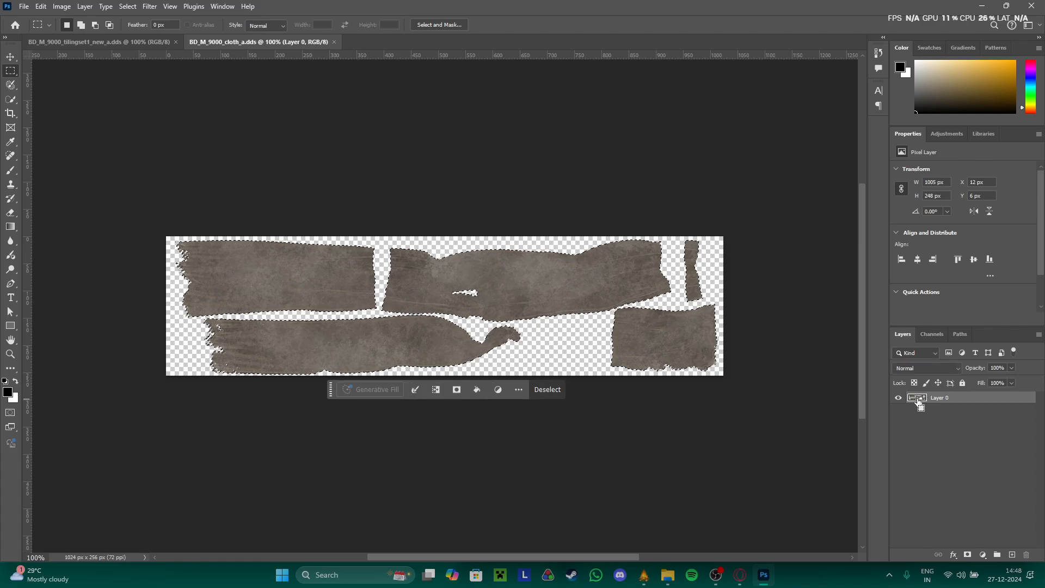
click(982, 554)
click(975, 360)
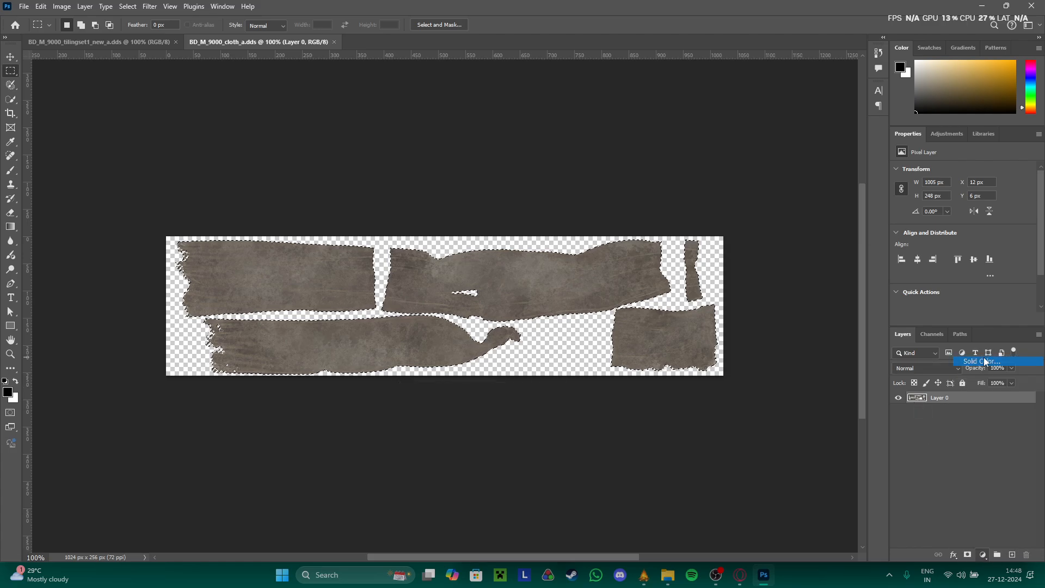
text(ffffff)
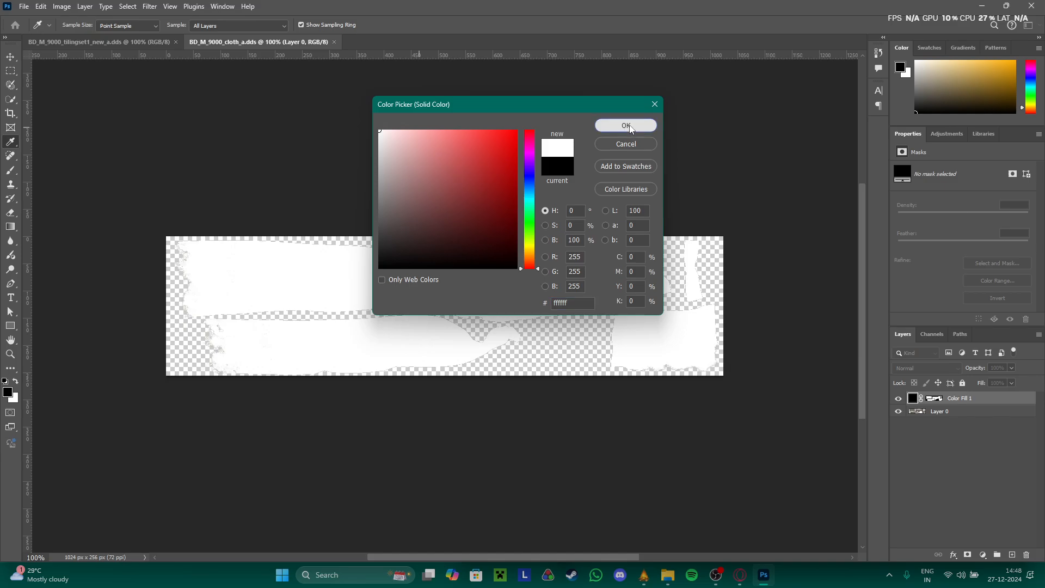
click(626, 125)
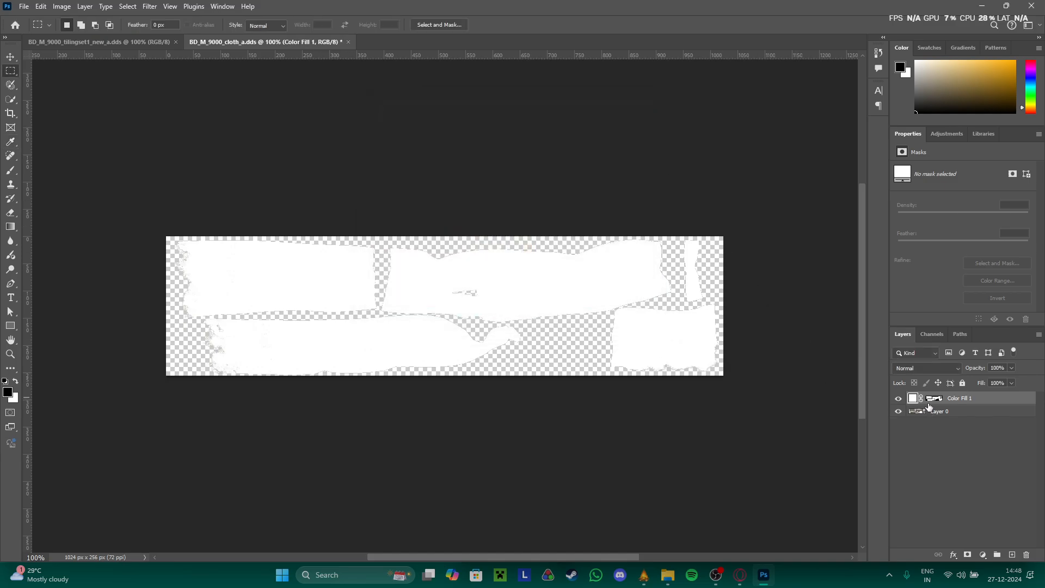
key(ctrl+e)
- Save over BD_M_9000_cloth_a.dds with Color + Alpha, BC7 8bpp Fine (sRGB, DX11+) and Auto Generate mip maps, and close it
key(ctrl+shift+s)
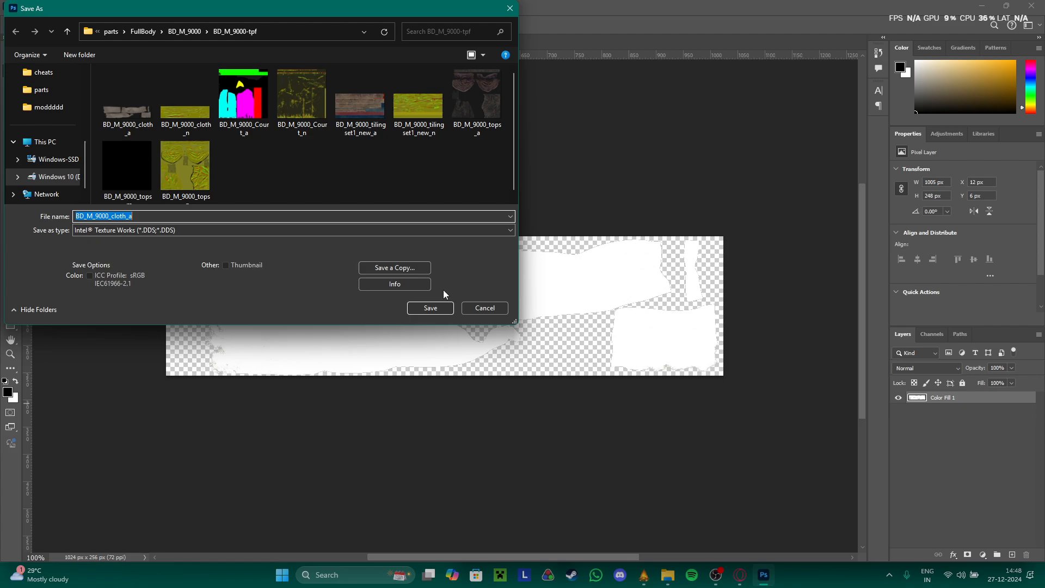
click(430, 308)
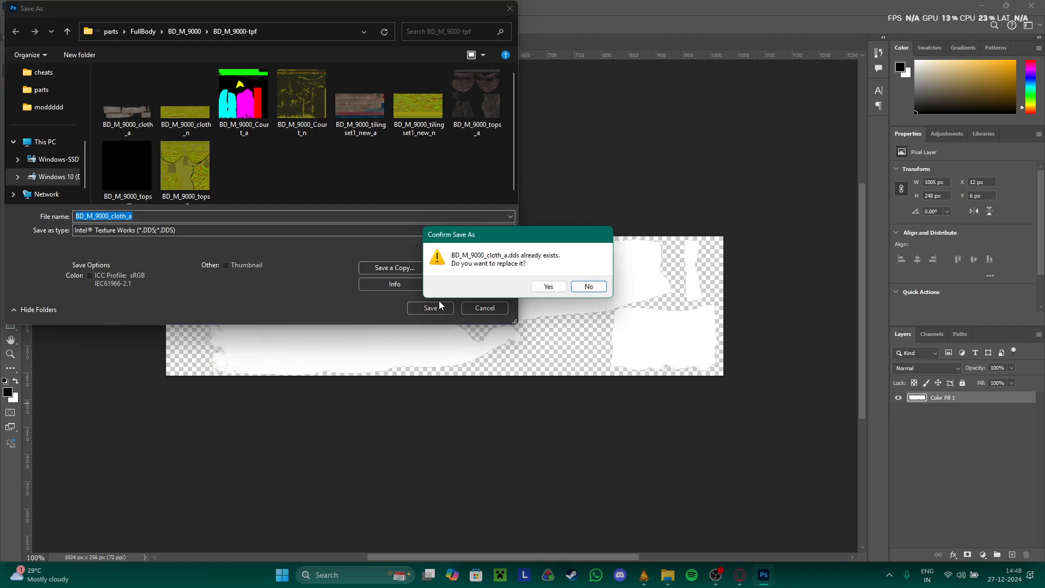
click(545, 285)
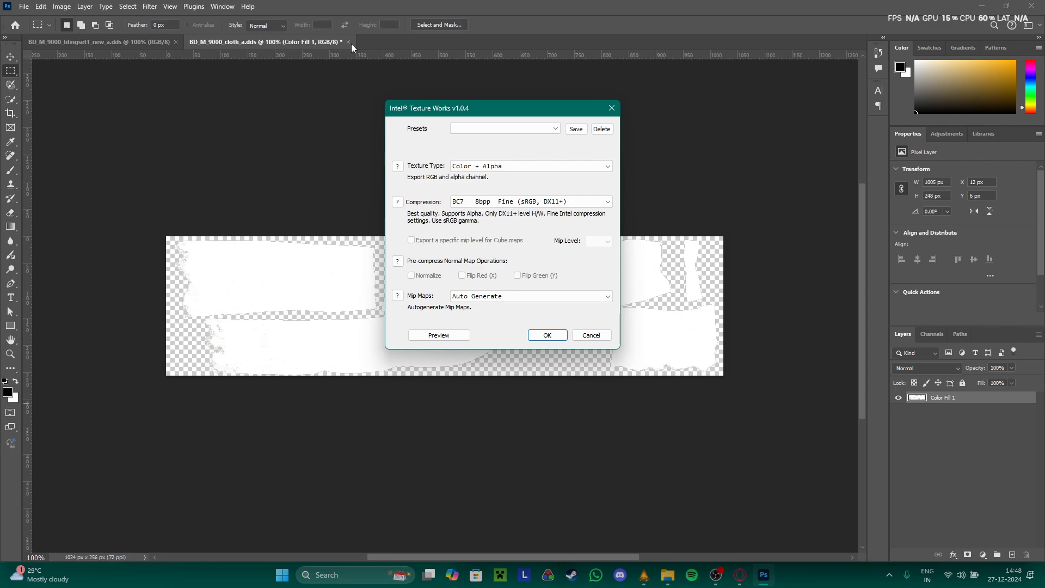
click(547, 335)
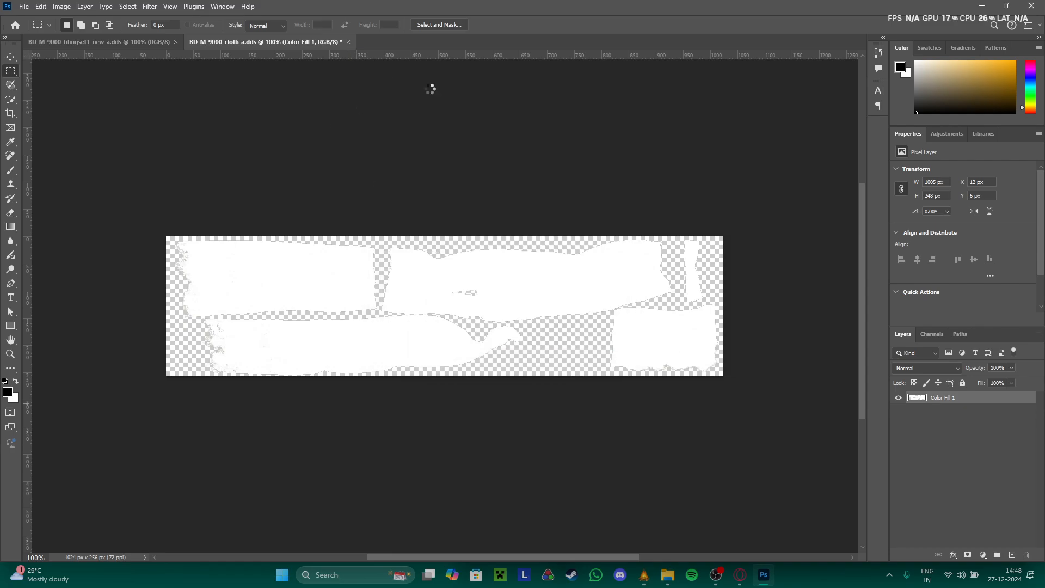
click(345, 42)
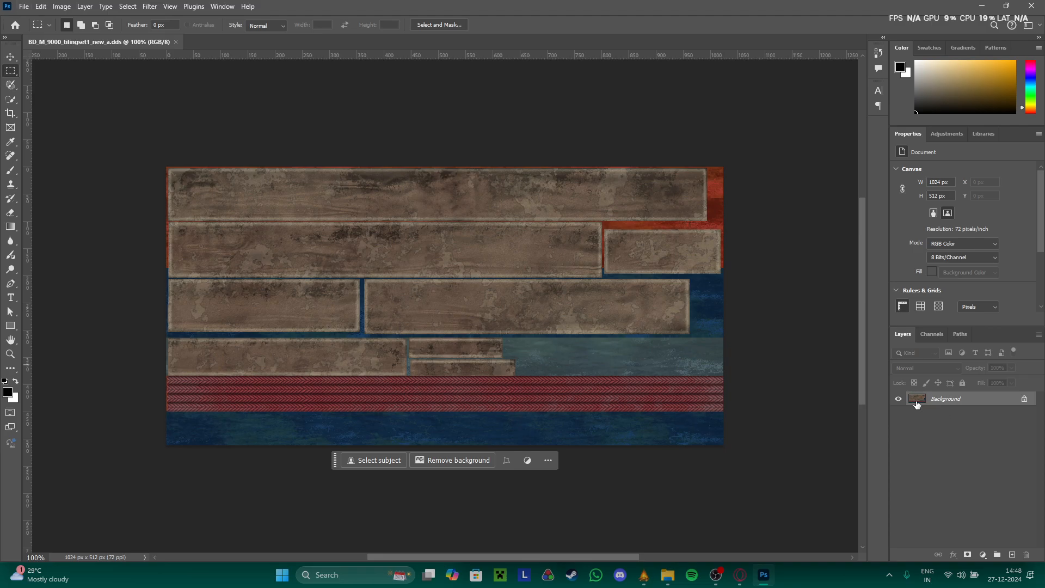
- Cover the entire BD_M_9000_tilingset1_new_a texture with a blue Solid Color fill
click(982, 554)
click(974, 363)
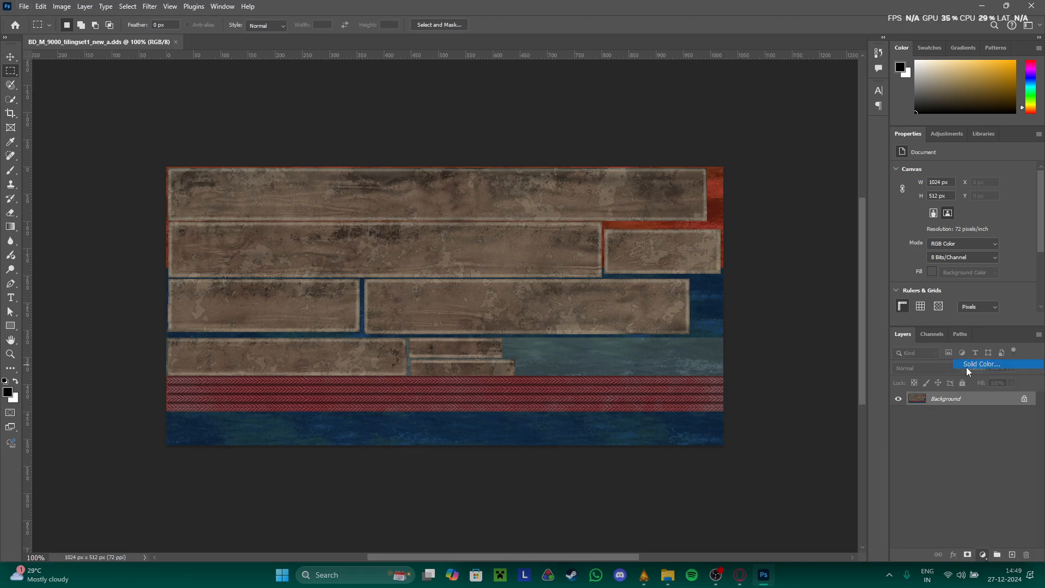
mouse_move(483, 185)
mouse_down()
mouse_move(532, 175)
mouse_move(537, 103)
mouse_up()
click(620, 125)
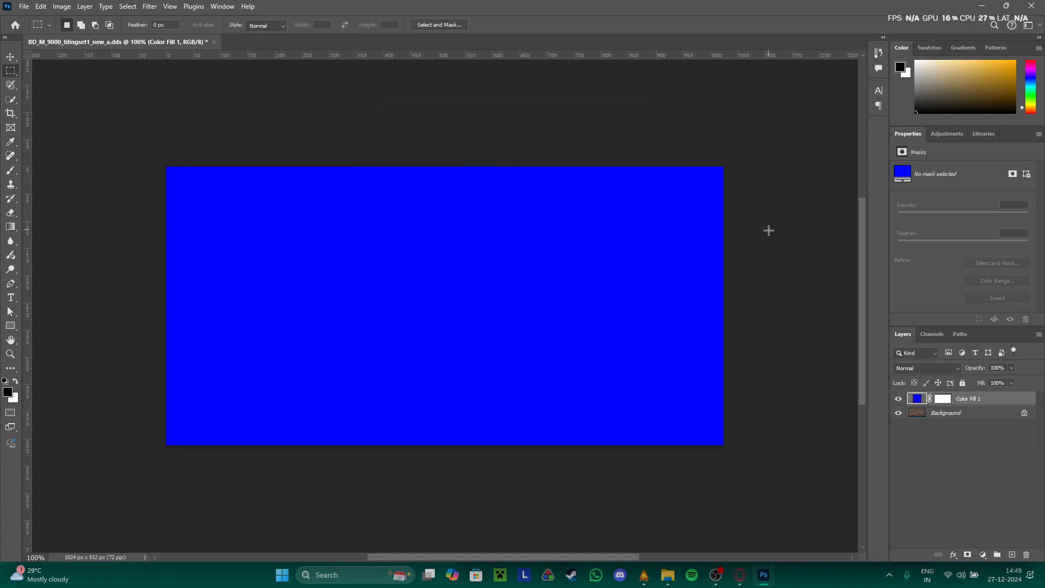
- Merge the blue fill down, save over BD_M_9000_tilingset1_new_a.dds with Color + Alpha, BC7 8bpp Fine (sRGB, DX11+) and Auto Generate mip maps, and close it
key(ctrl+e)
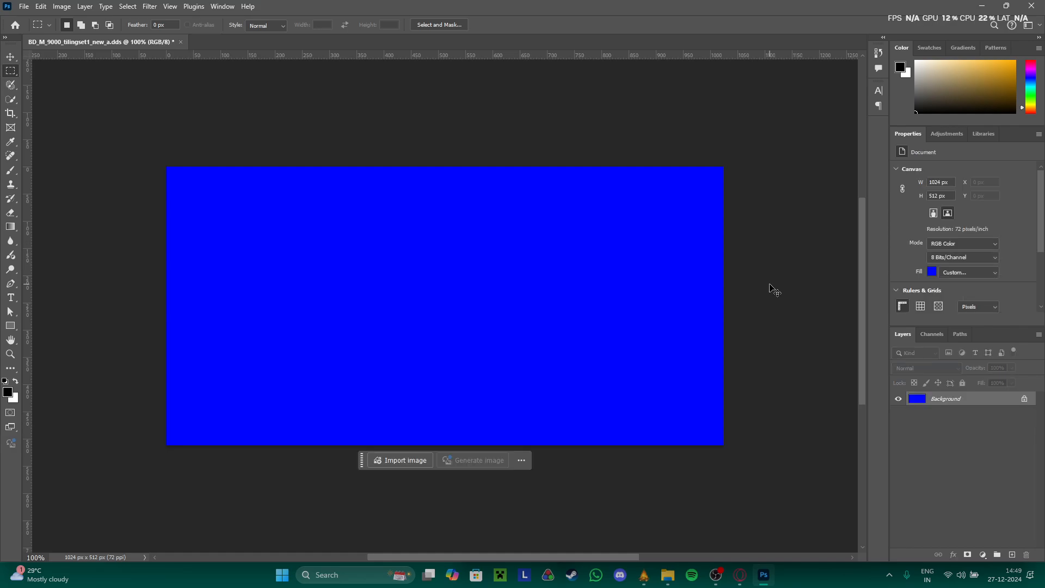
key(ctrl+shift+s)
click(419, 308)
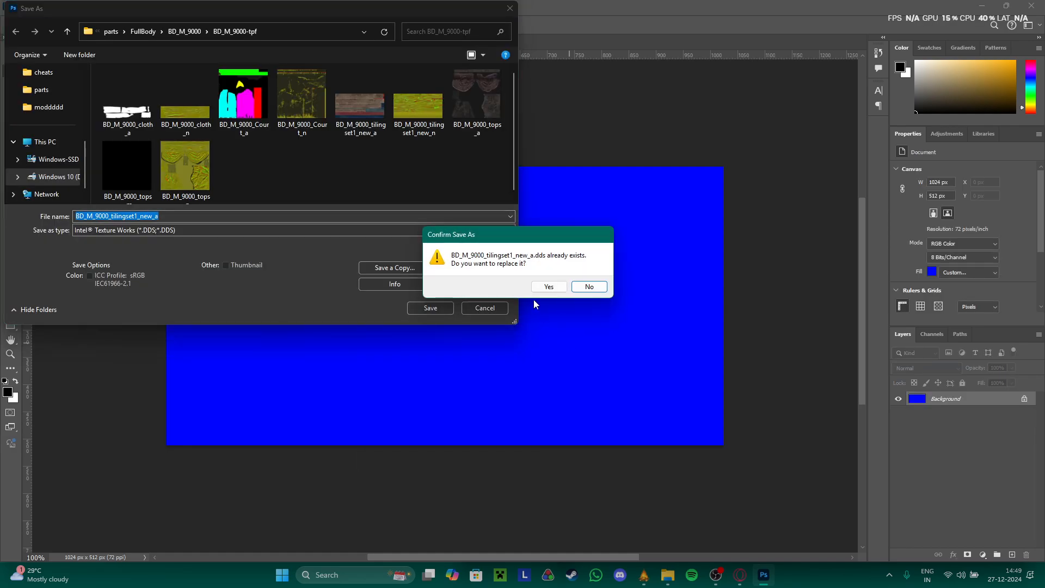
click(563, 291)
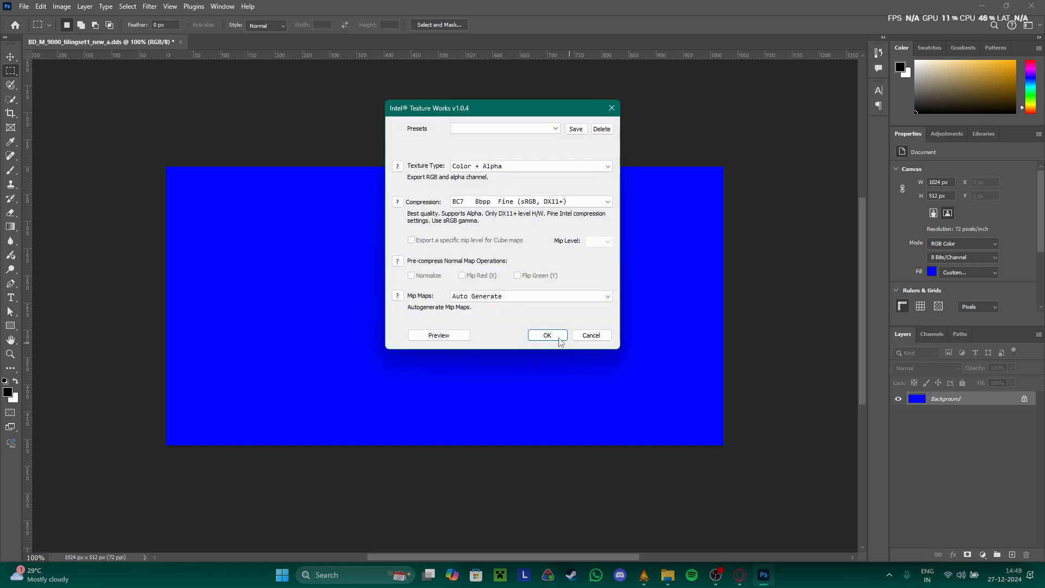
click(559, 336)
drag(185, 46, 175, 44)
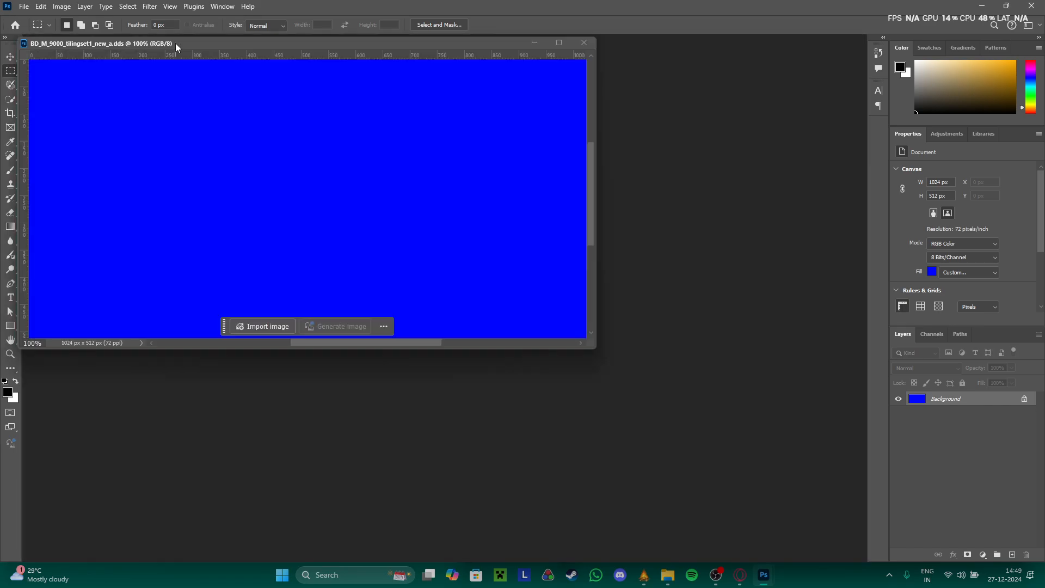
click(582, 42)
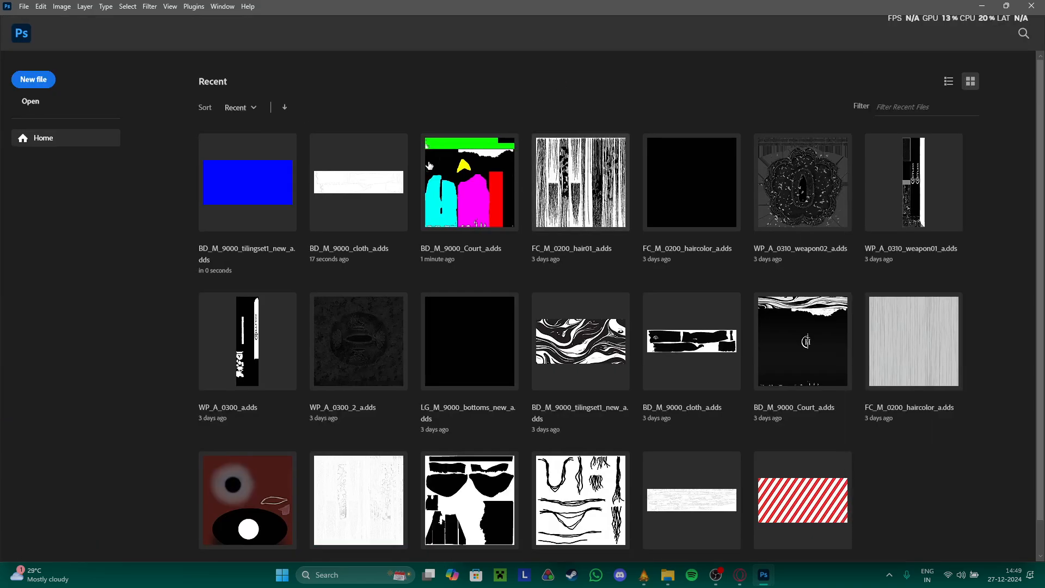
- Switch to File Explorer, check the texture thumbnails in the BD_M_9000-tpf folder, and reopen the folder to refresh its listing
key(alt+Tab)
key(alt+Tab)
key(alt+Tab)
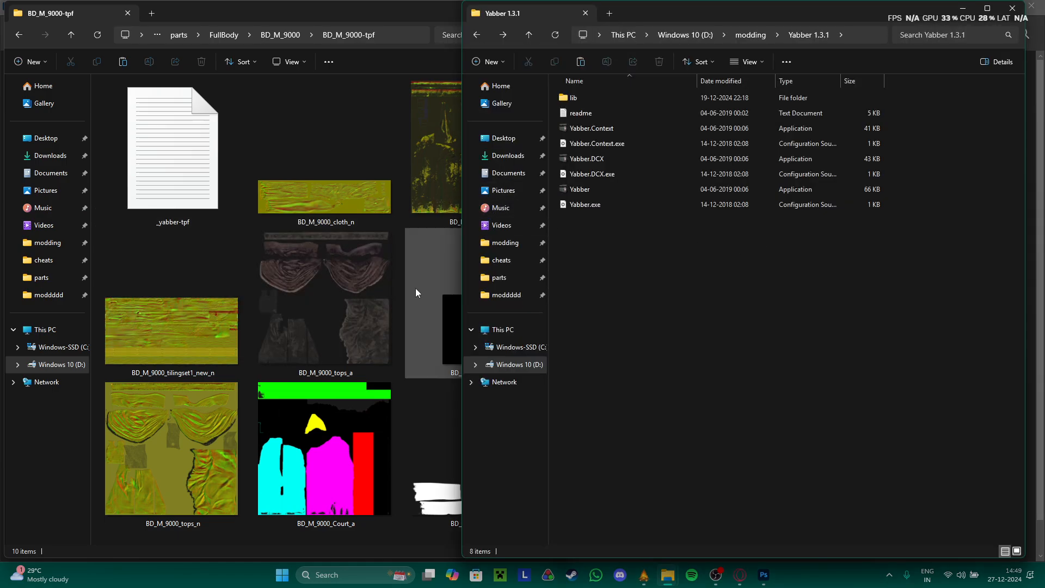
click(394, 69)
scroll(518, 284, down, 2)
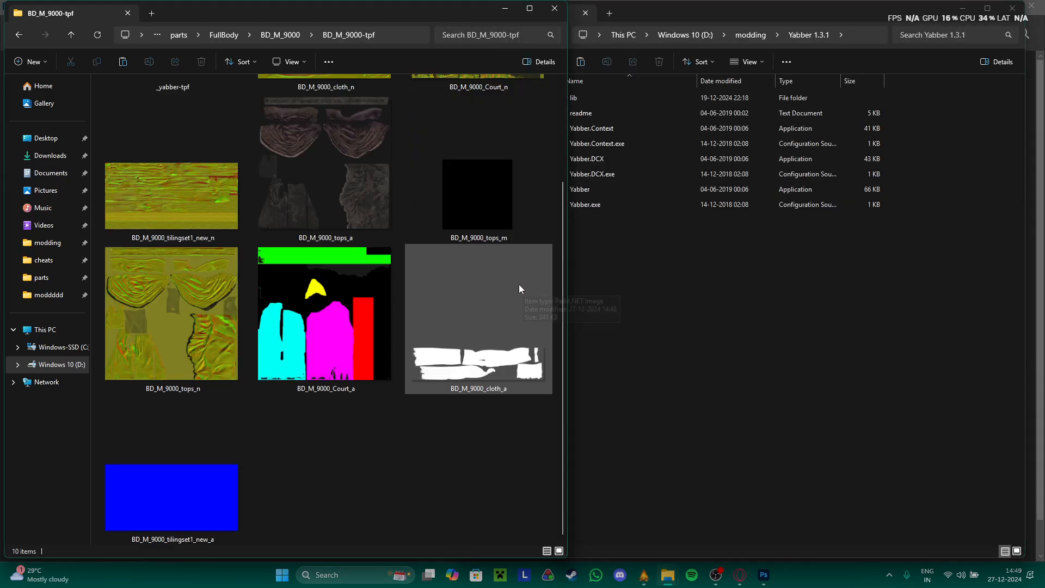
scroll(493, 394, up, 2)
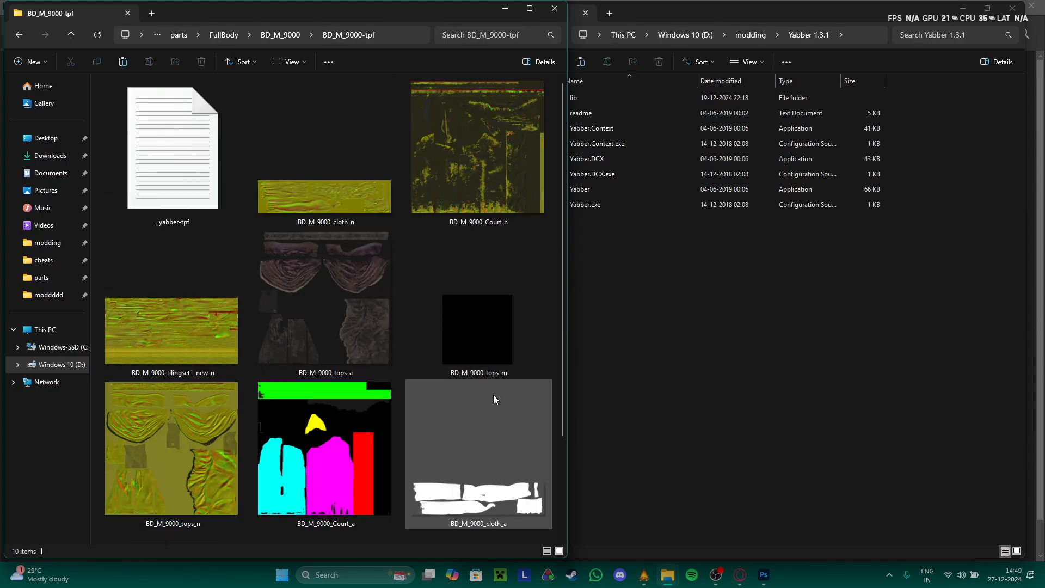
key(alt+Tab)
key(alt+Tab)
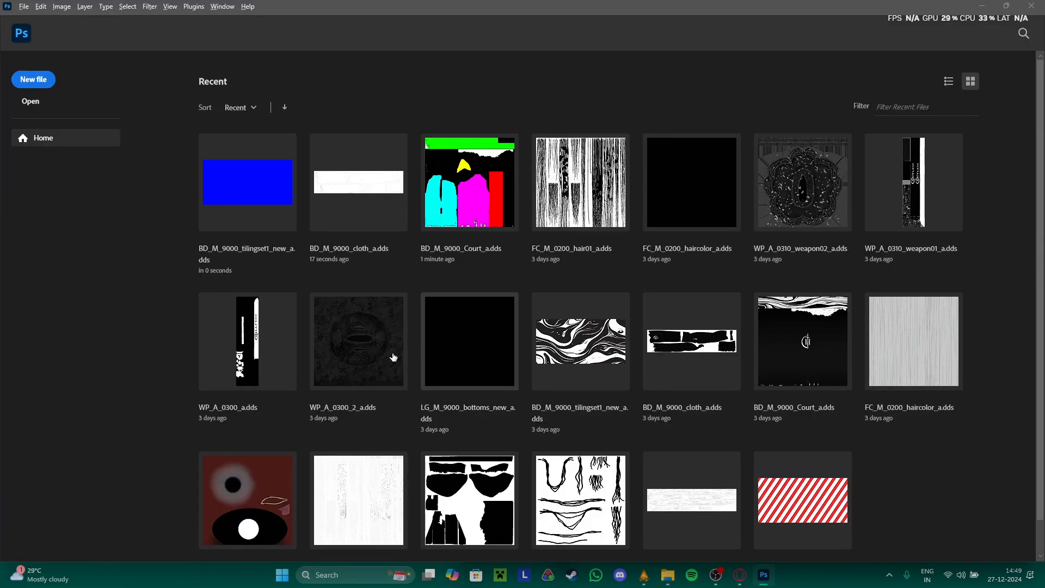
key(alt+Tab)
scroll(317, 354, up, 2)
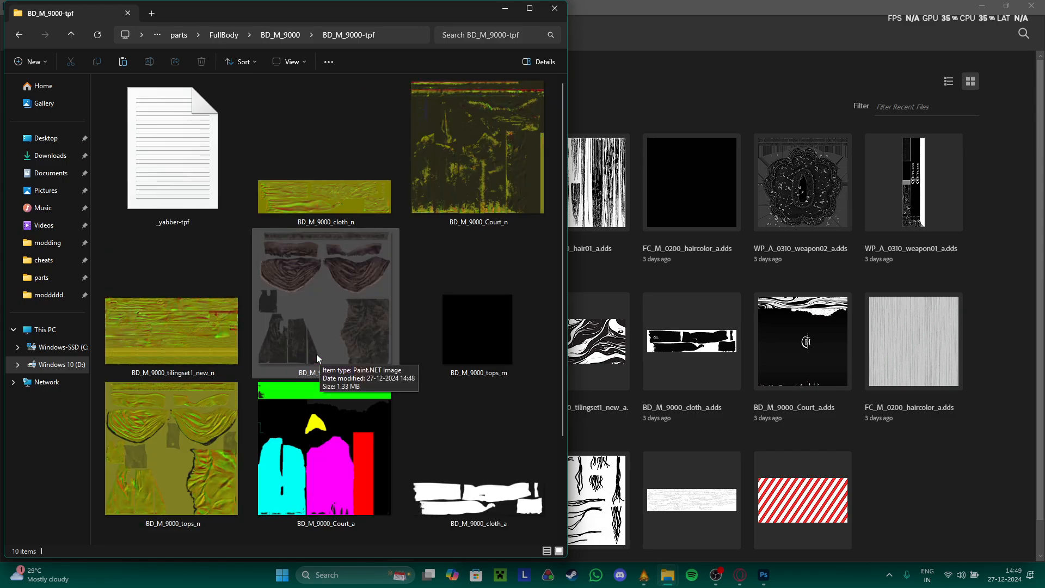
key(alt+Left)
double_click(156, 99)
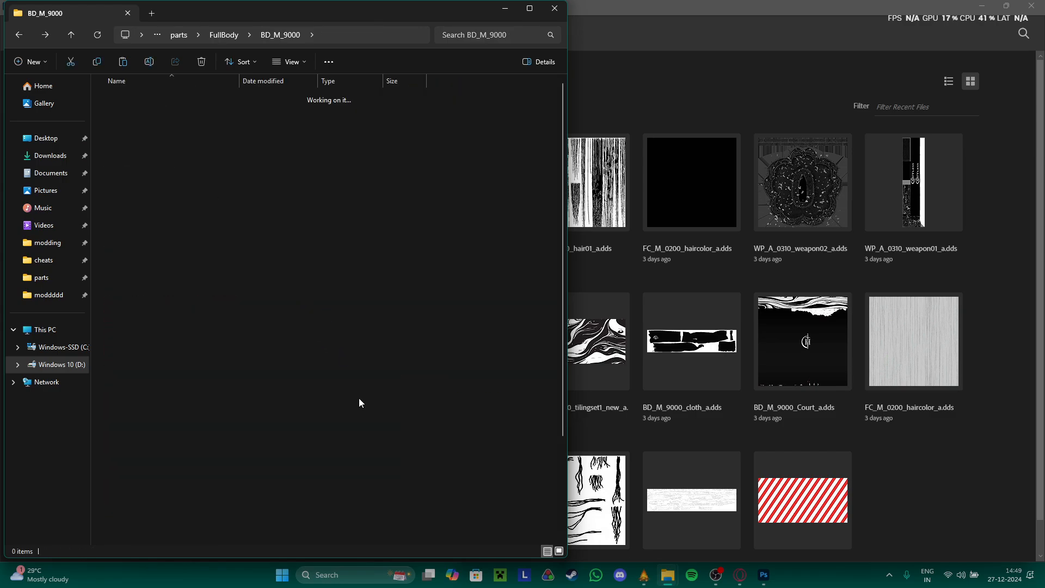
scroll(446, 331, down, 2)
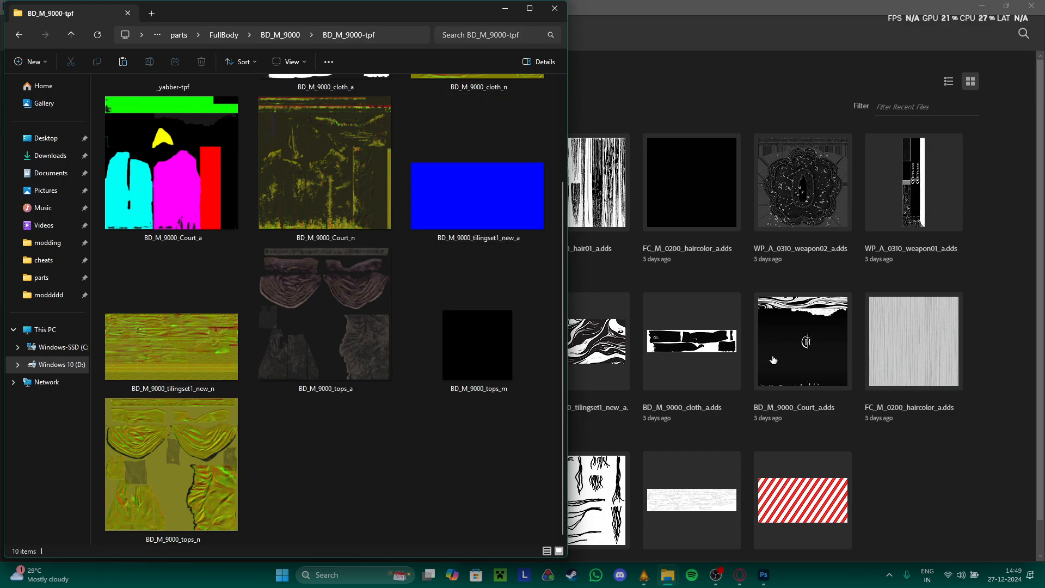
- Copy BD_M_9000_cloth_a, BD_M_9000_Court_a and BD_M_9000_tilingset1_new_a from the BD_M_9000-tpf folder into the Yabber 1.3.1 folder
key(alt+Tab)
key(alt+Tab)
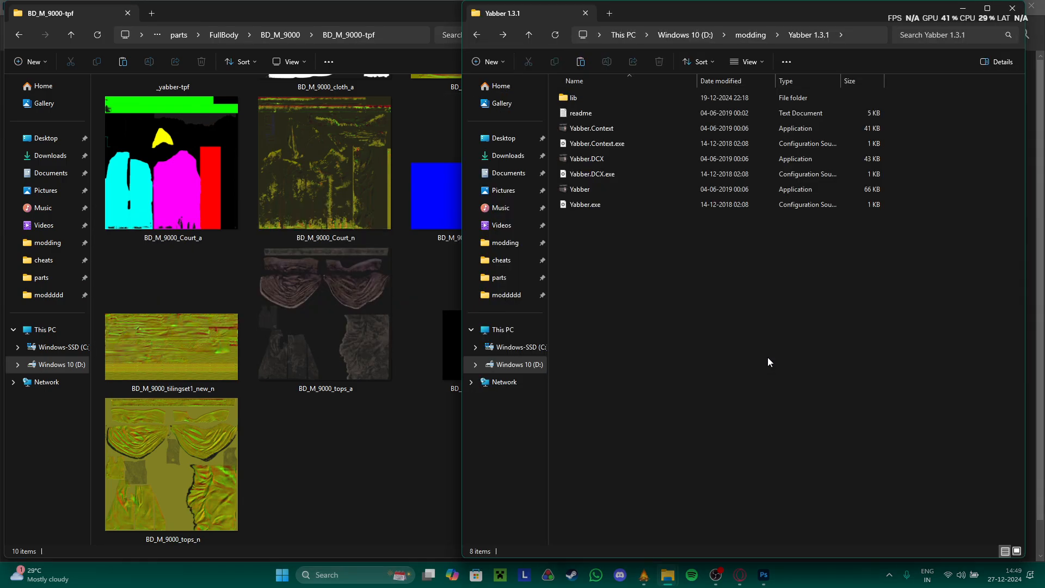
scroll(368, 442, up, 2)
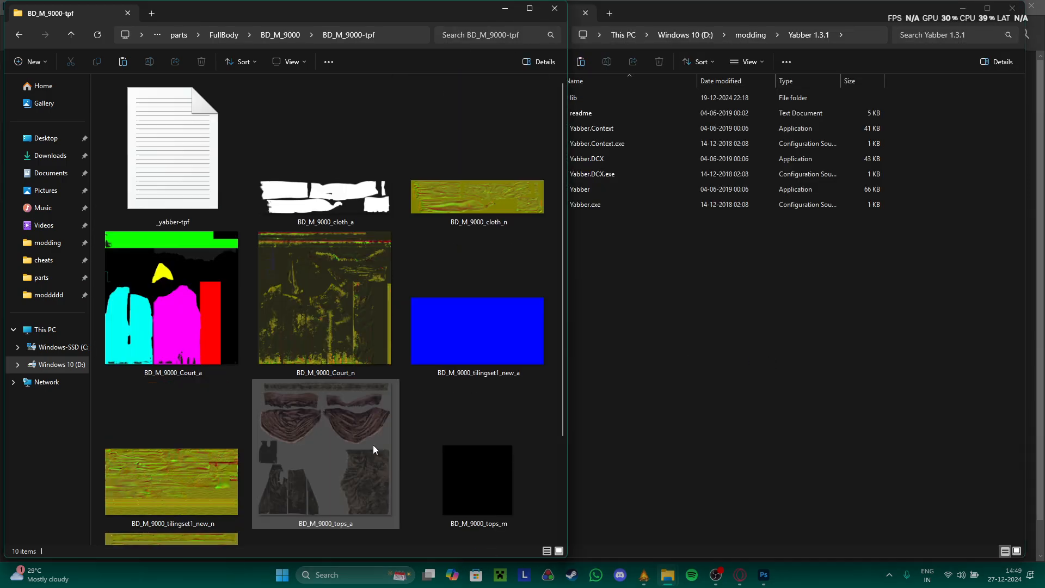
click(488, 325)
ctrl+click(331, 216)
ctrl+click(167, 316)
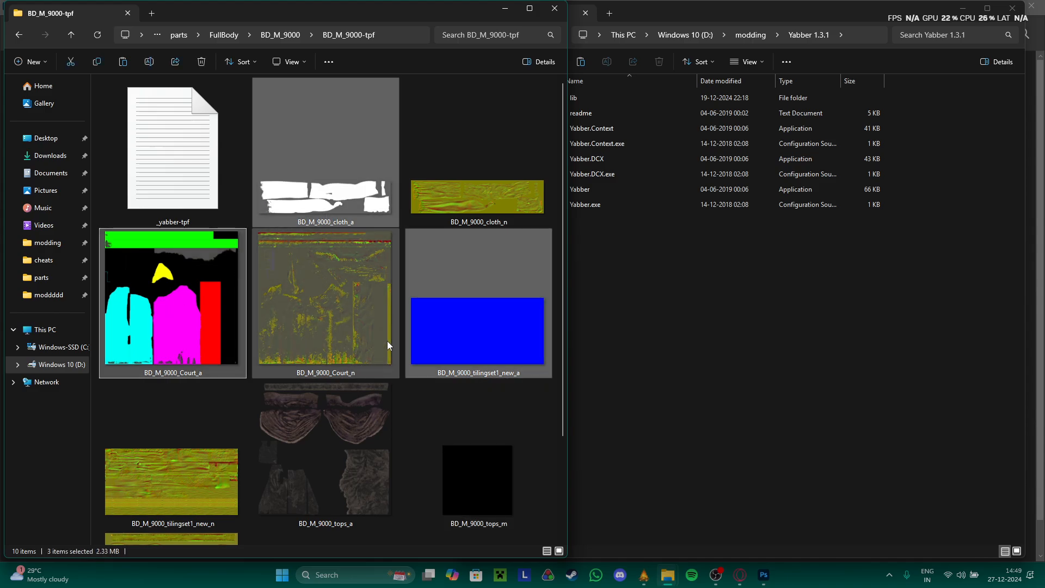
drag(469, 331, 677, 334)
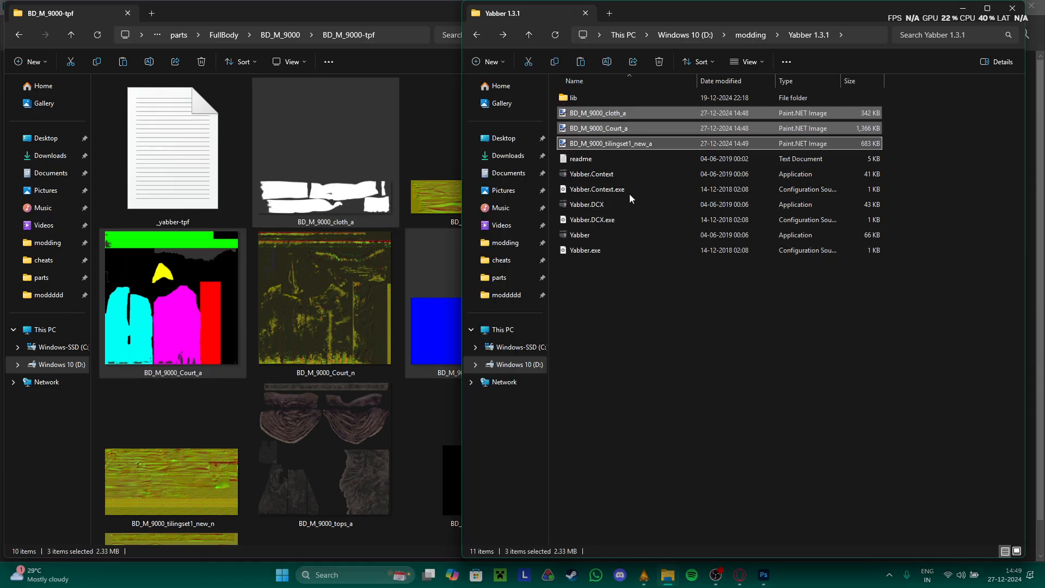
click(736, 362)
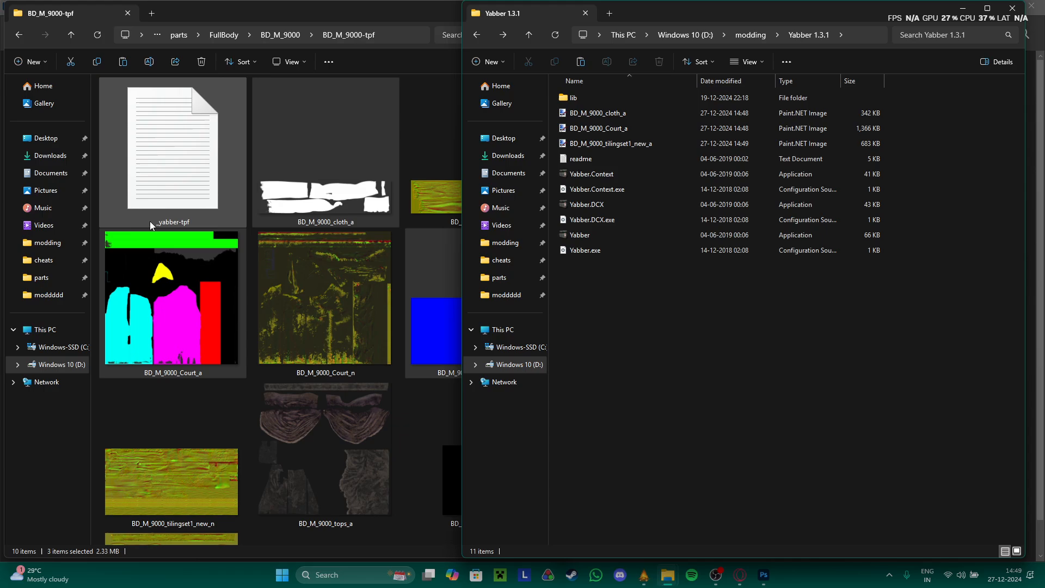
click(64, 462)
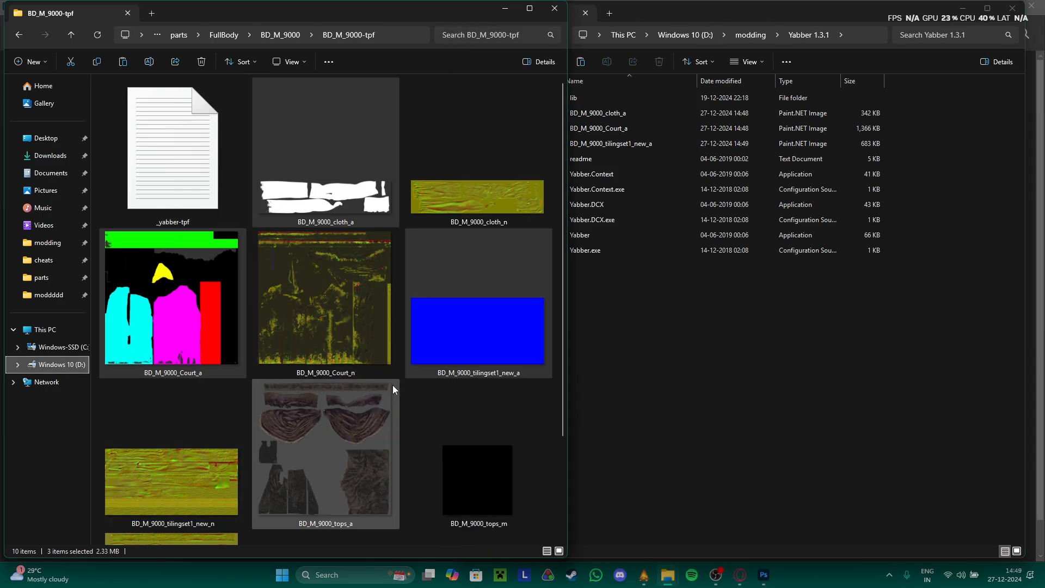
click(718, 355)
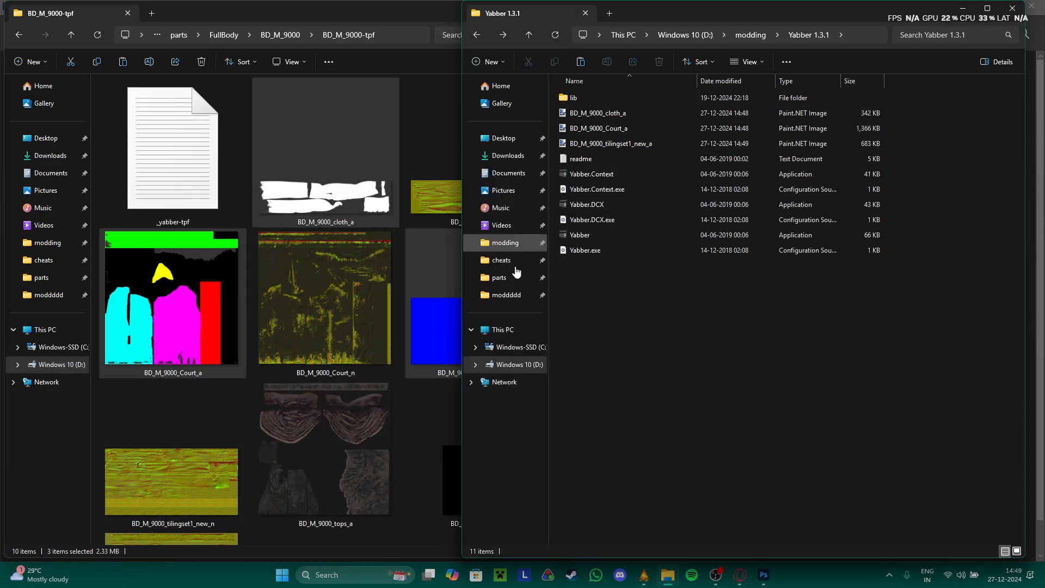
- Go back to the BD_M_9000 folder and repack the BD_M_9000-tpf folder into a TPF file with Yabber
click(433, 251)
key(alt+Left)
key(alt+Left)
key(alt+Left)
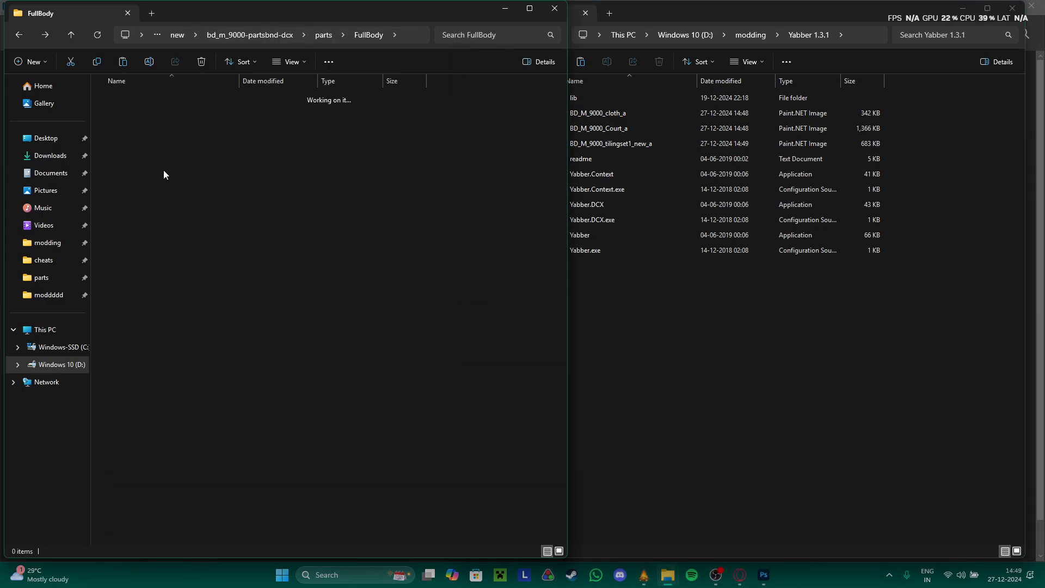
key(alt+Right)
click(157, 132)
drag(159, 136, 615, 233)
click(147, 99)
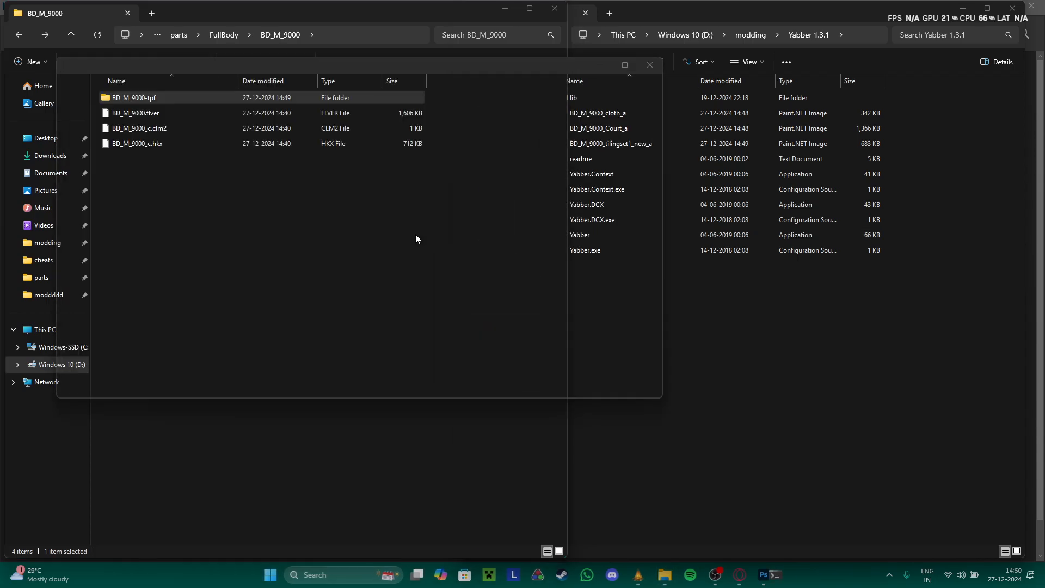
click(172, 173)
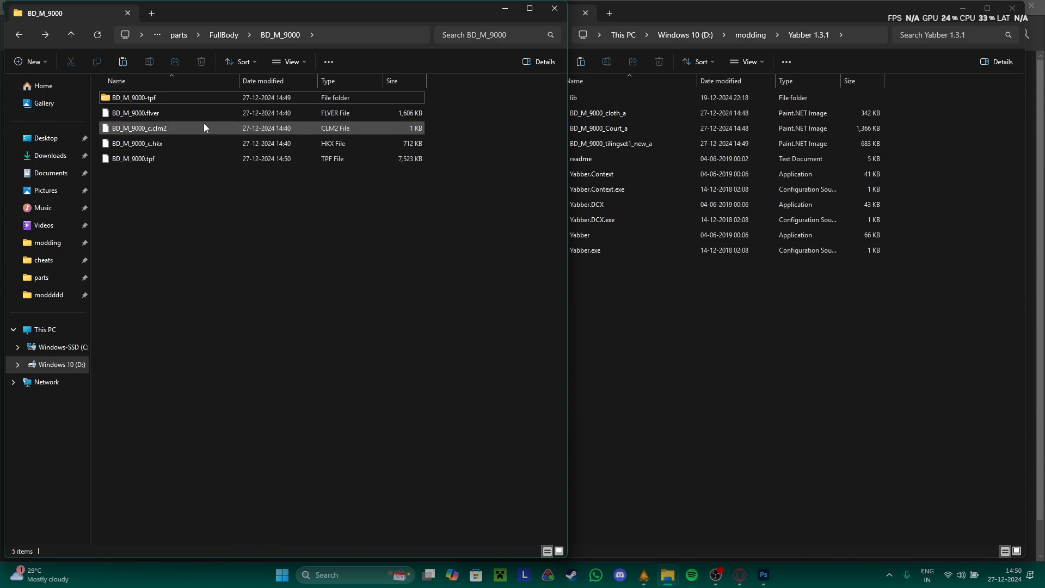
- Open the _yabber-bnd4 XML file from the bd_m_9000-partsbnd-dcx folder in Notepad and close the extra tab of the same name
key(alt+Up)
key(alt+Up)
key(alt+Up)
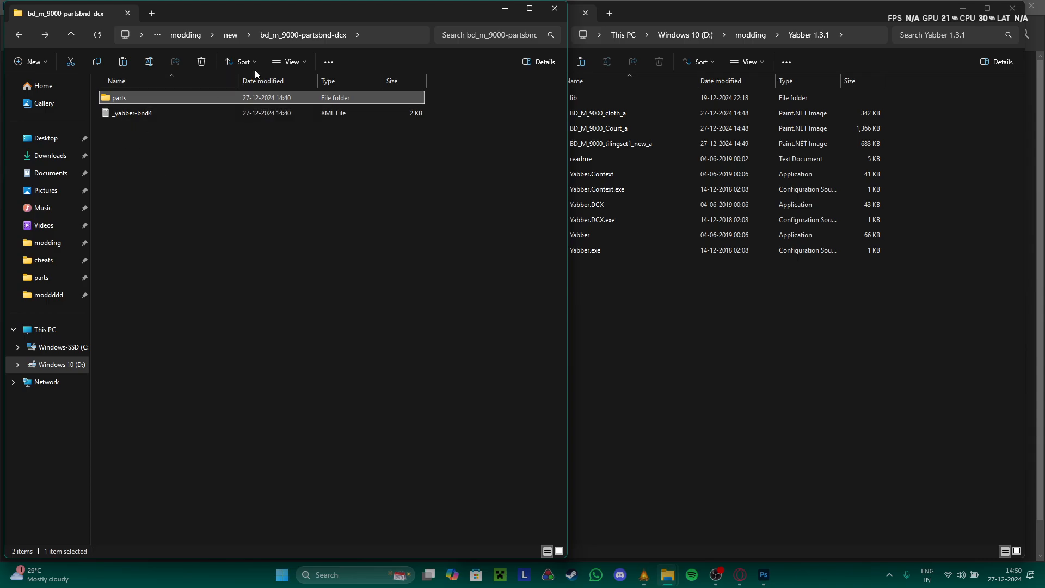
key(alt+Up)
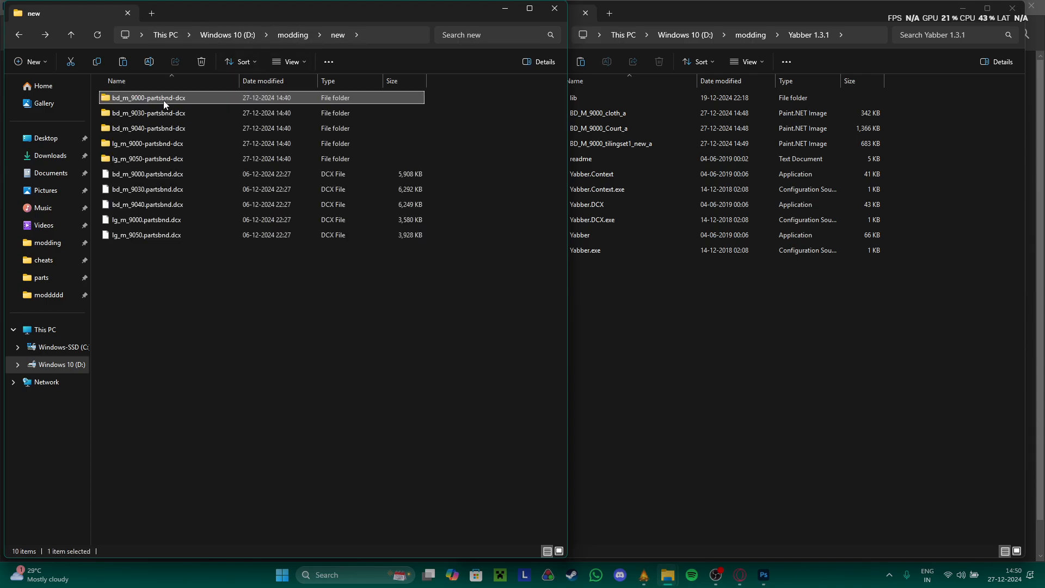
double_click(163, 99)
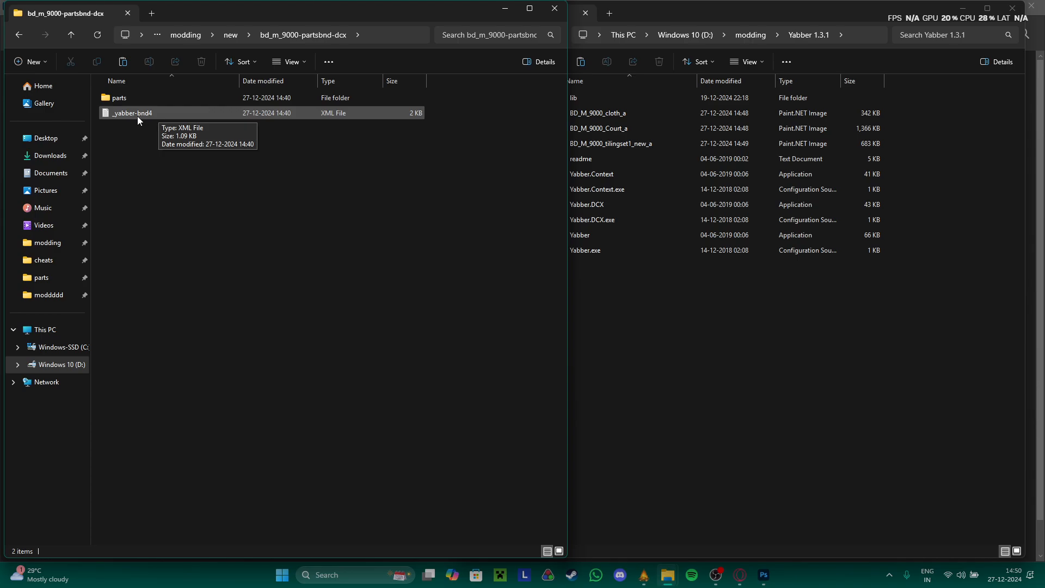
click(153, 113)
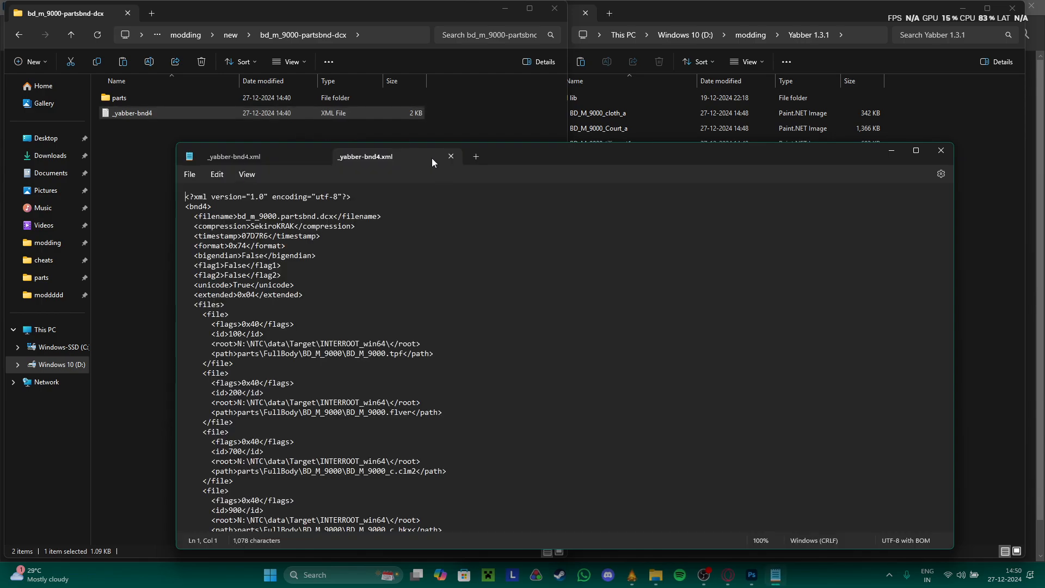
click(320, 156)
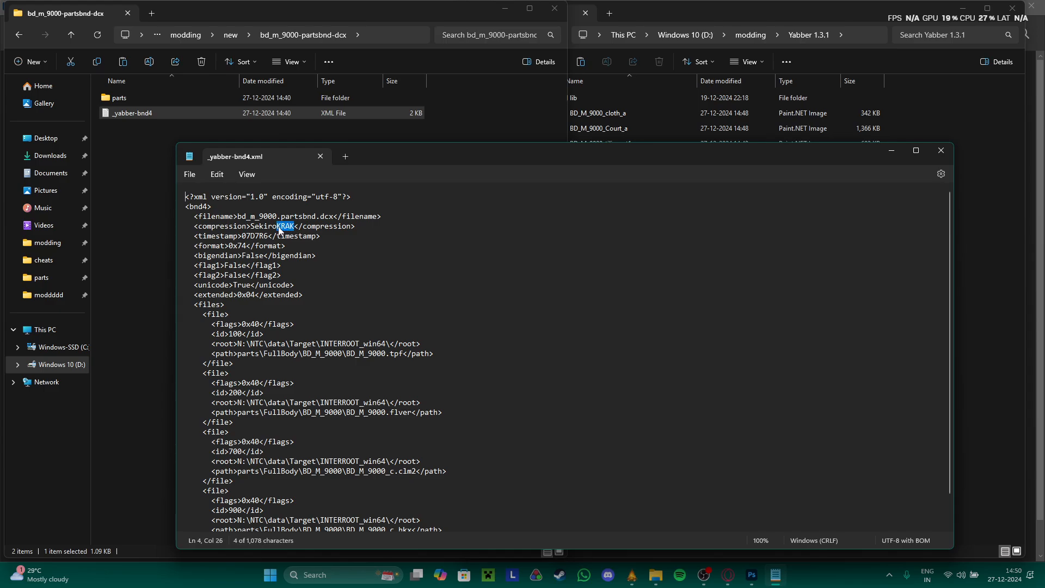
- Set the compression value in the bd_m_9000 _yabber-bnd4.xml file to SekiroDFLT and close Notepad
text(DFLT)
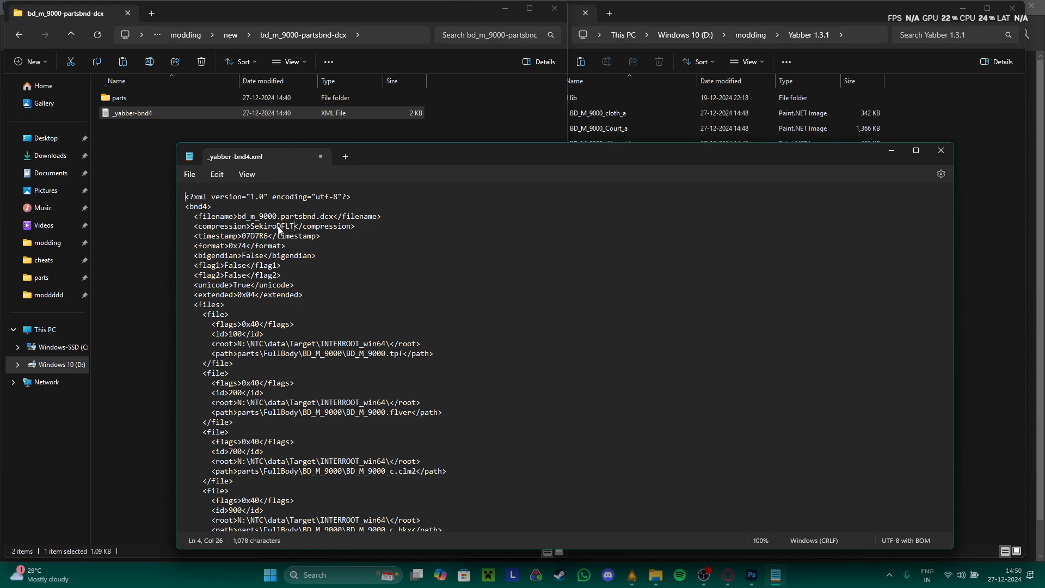
key(ctrl+z)
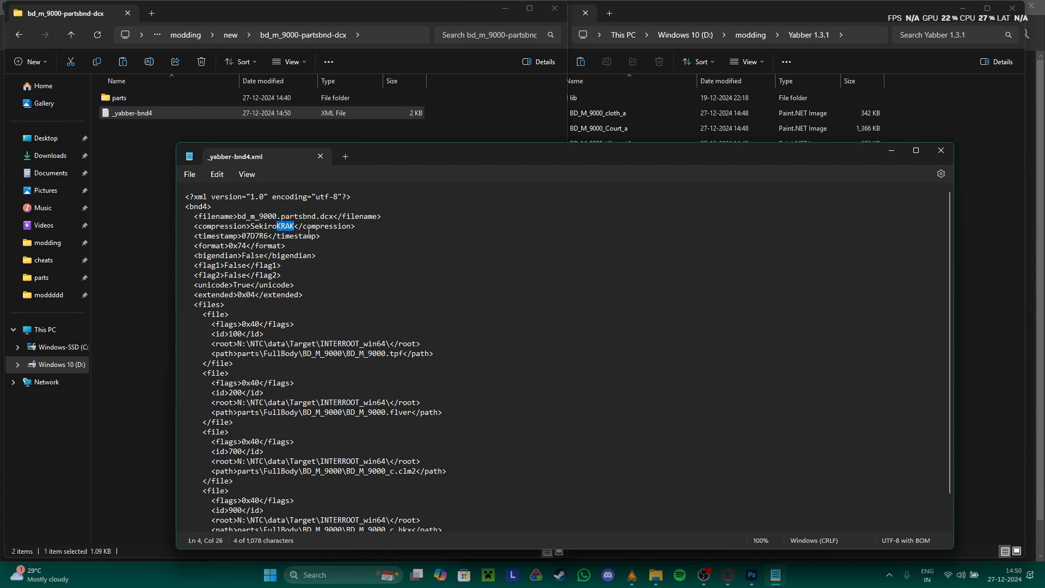
click(294, 229)
click(280, 229)
text(DFLT)
click(941, 150)
- Check the compression setting in the _yabber-bnd4 file of moddddd's wp_a_0310-partsbnd-dcx folder, close it, and return to the modding folder
key(alt+Up)
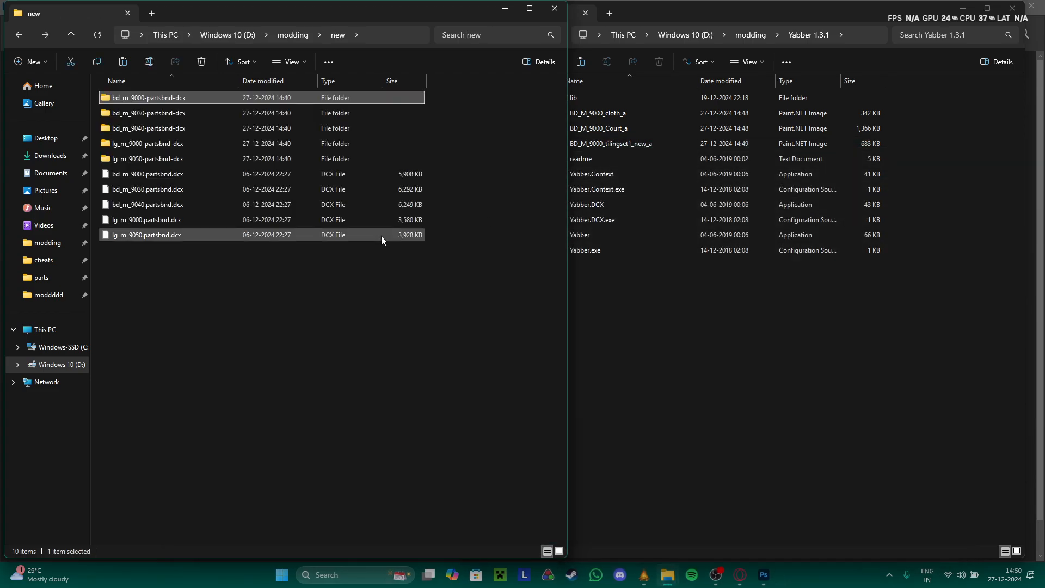
key(alt+Up)
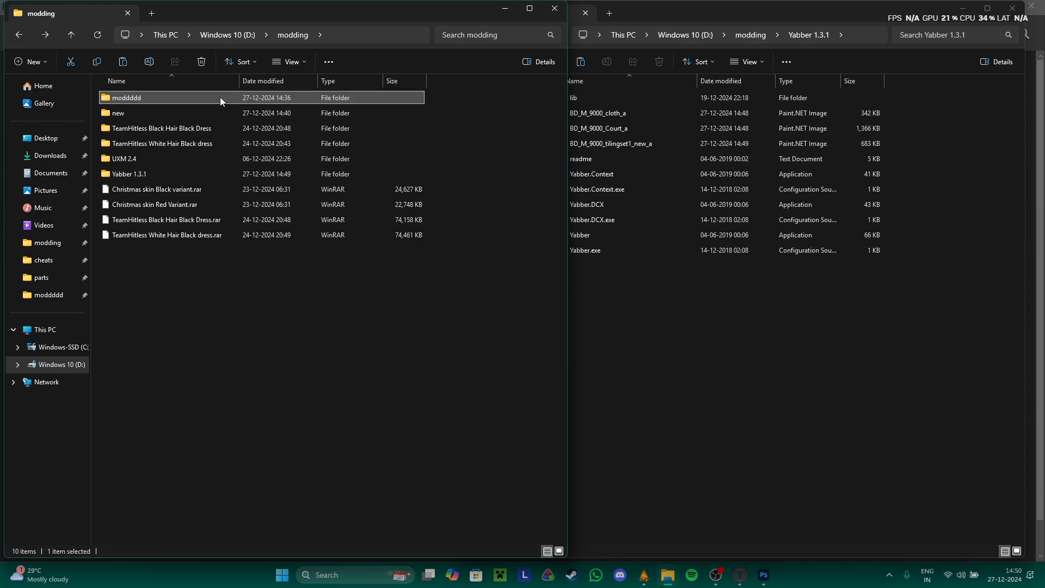
double_click(220, 97)
double_click(150, 204)
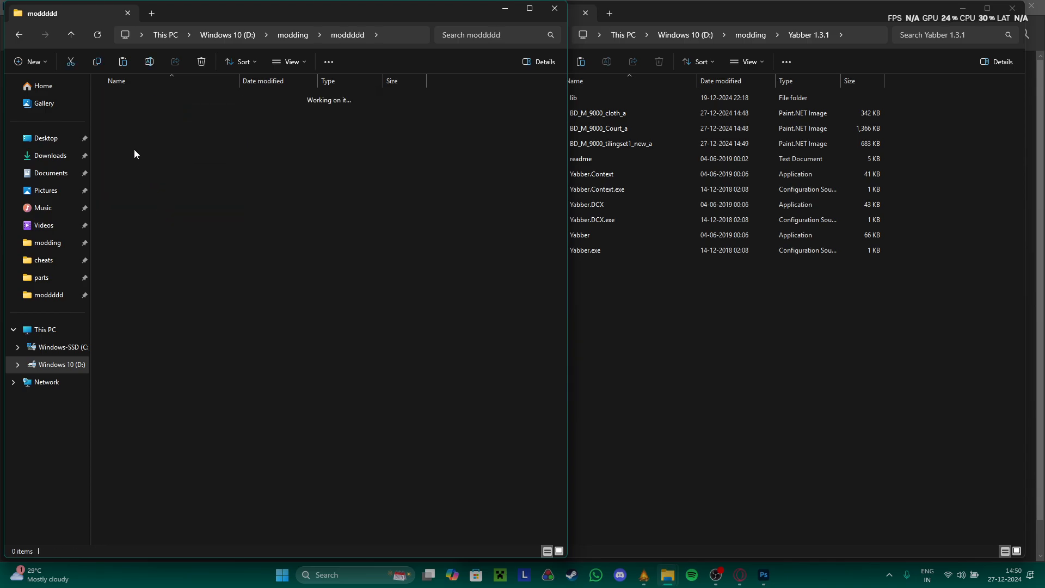
click(129, 115)
double_click(129, 116)
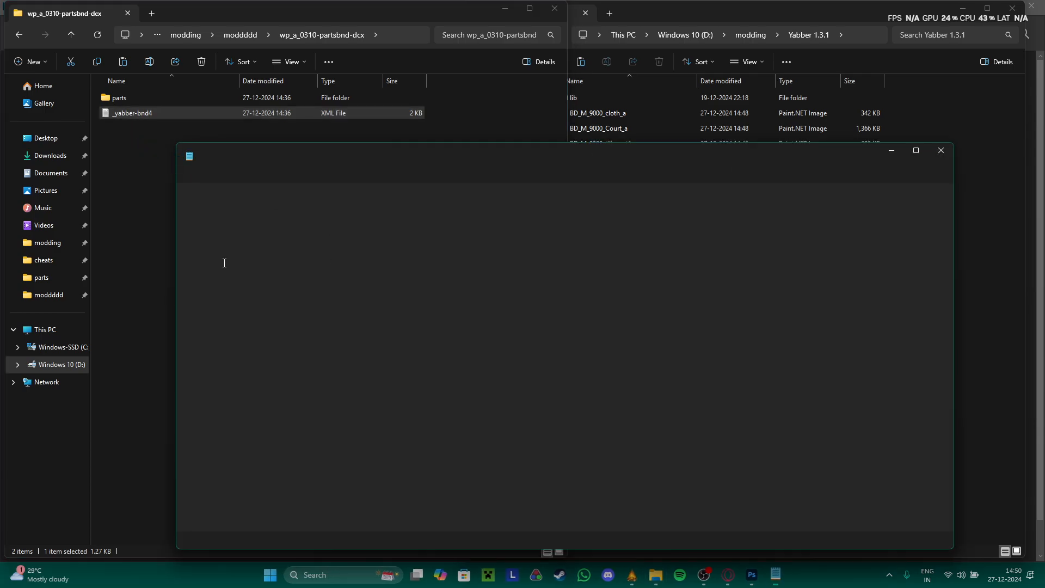
click(323, 157)
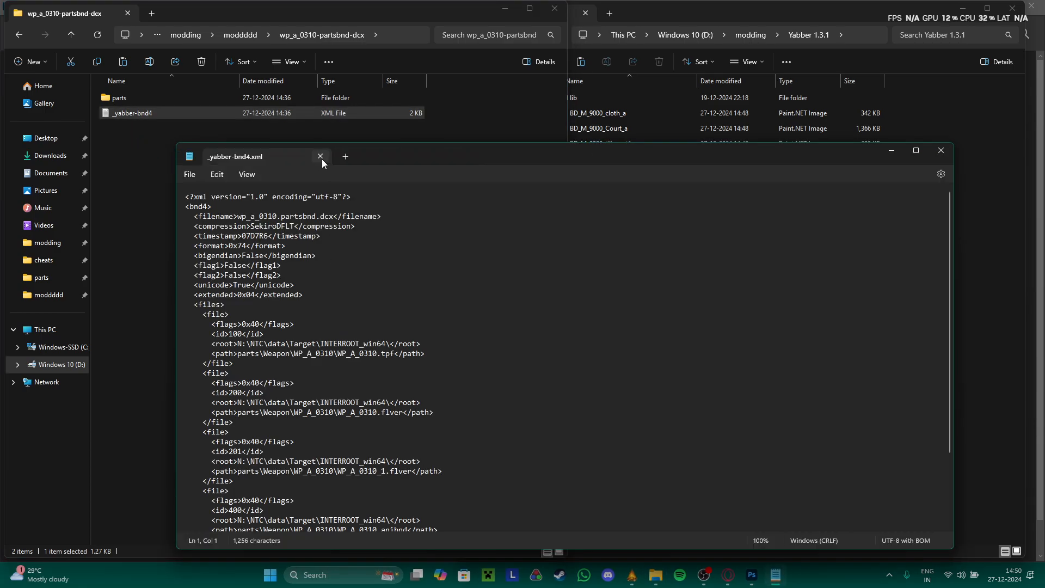
click(322, 158)
key(alt+Left)
key(alt+Left)
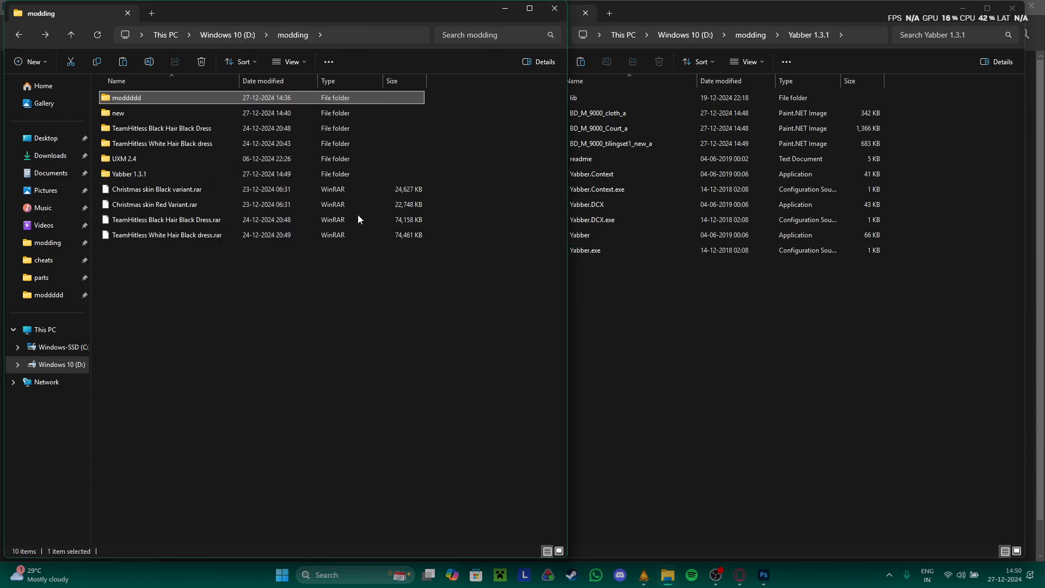
- Set the compression value in the _yabber-bnd4 XML file of new's bd_m_9030-partsbnd-dcx folder to SekiroDFLT and close the file
double_click(181, 115)
double_click(169, 98)
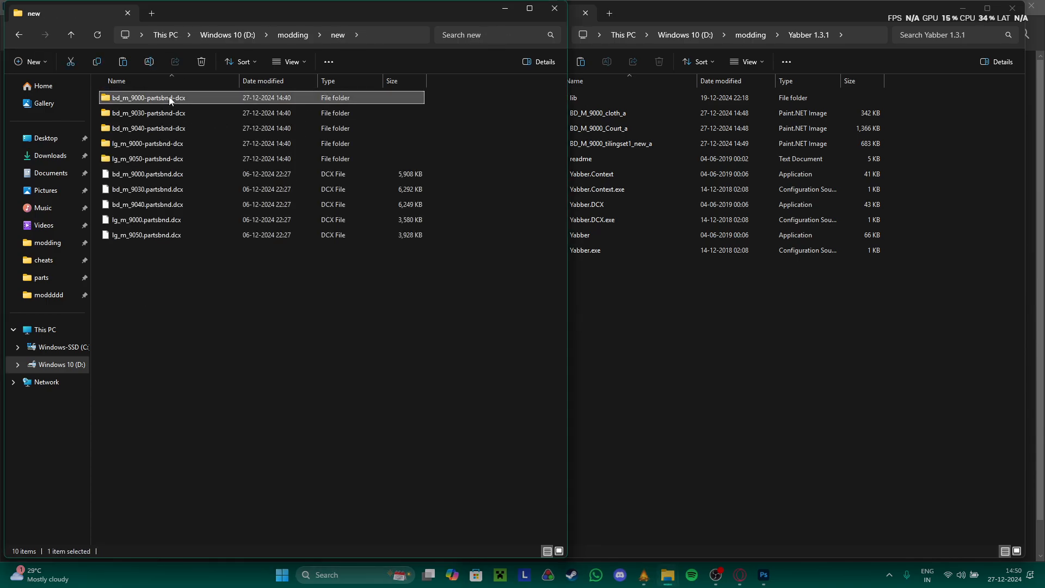
key(alt+Left)
double_click(144, 116)
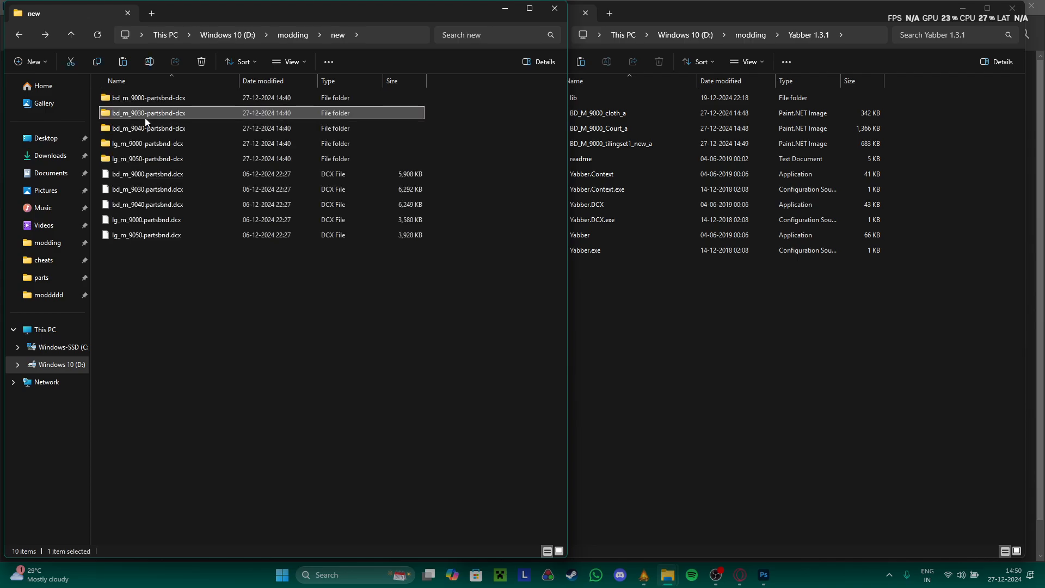
double_click(152, 115)
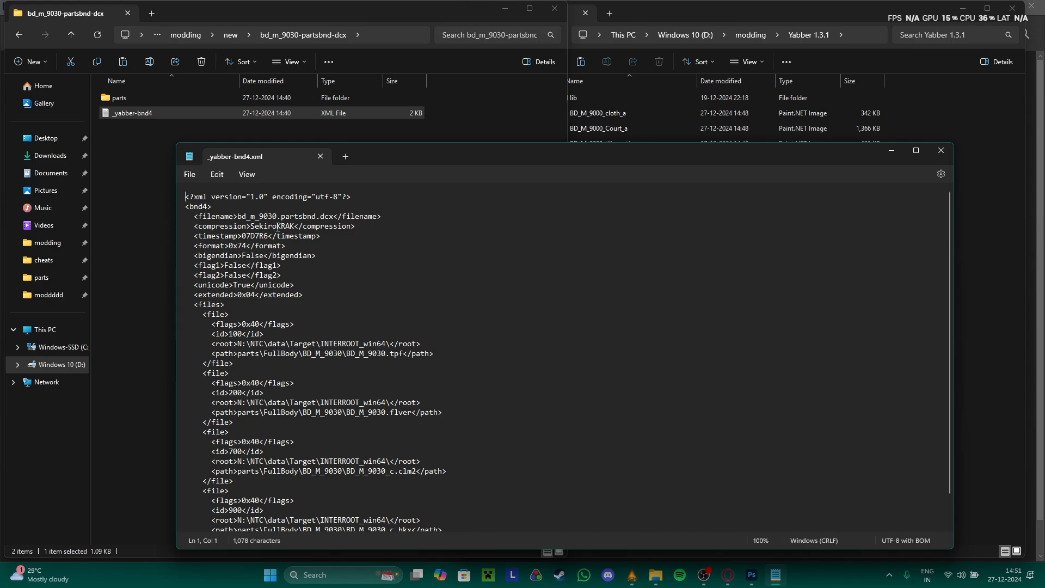
drag(277, 226, 294, 228)
text(DFLT)
click(320, 157)
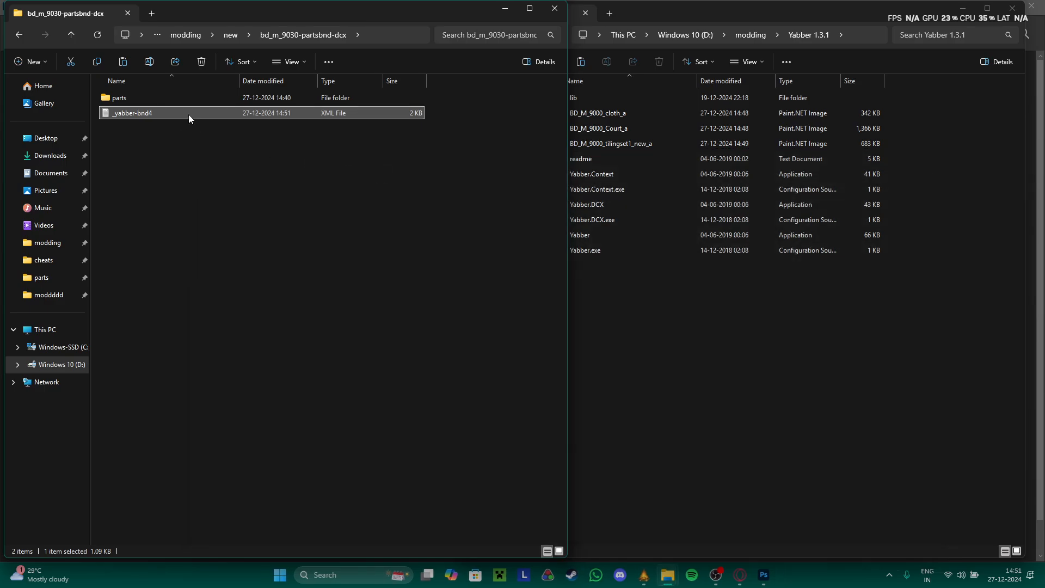
- Set the compression value in the bd_m_9040-partsbnd-dcx folder's _yabber-bnd4 XML file to SekiroDFLT, close it, and return to the new folder
key(alt+Left)
double_click(156, 128)
double_click(163, 113)
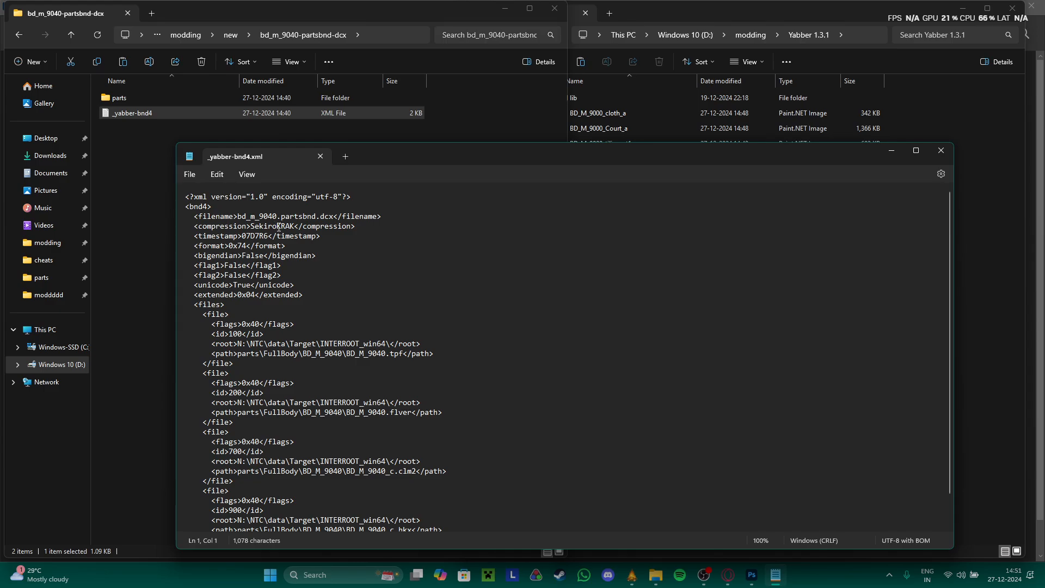
drag(278, 226, 294, 228)
click(940, 151)
key(BackSpace)
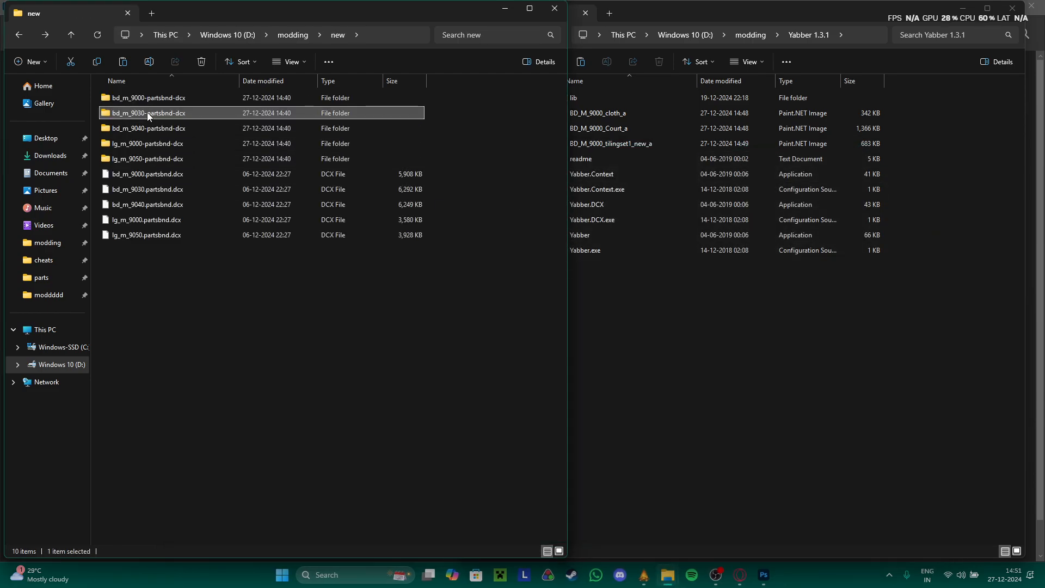
- Unpack BD_M_9030.tpf from the bd_m_9030-partsbnd-dcx folder with Yabber and open the extracted BD_M_9030-tpf folder
double_click(147, 113)
double_click(159, 103)
double_click(166, 100)
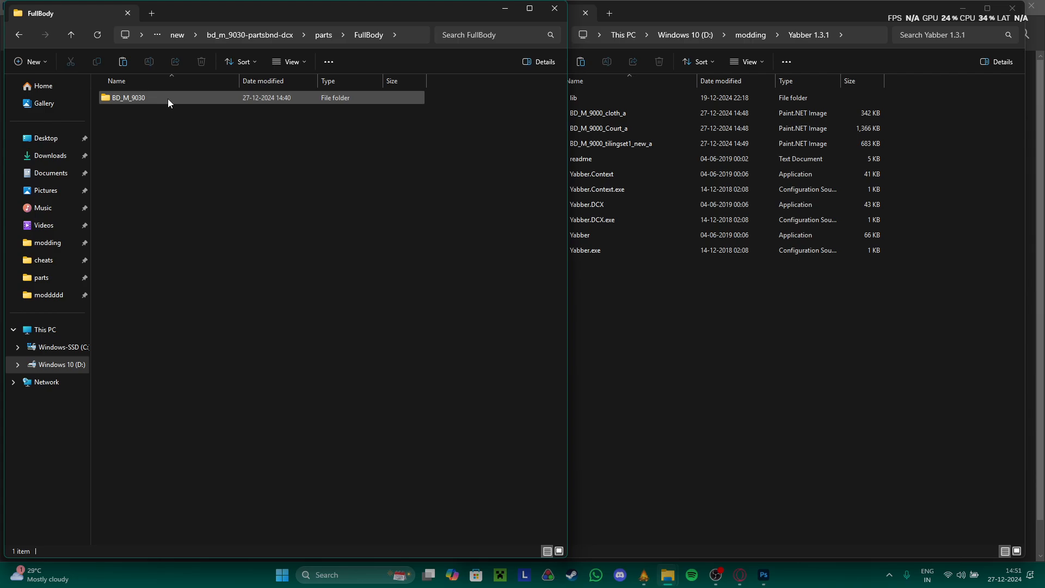
drag(152, 113, 404, 203)
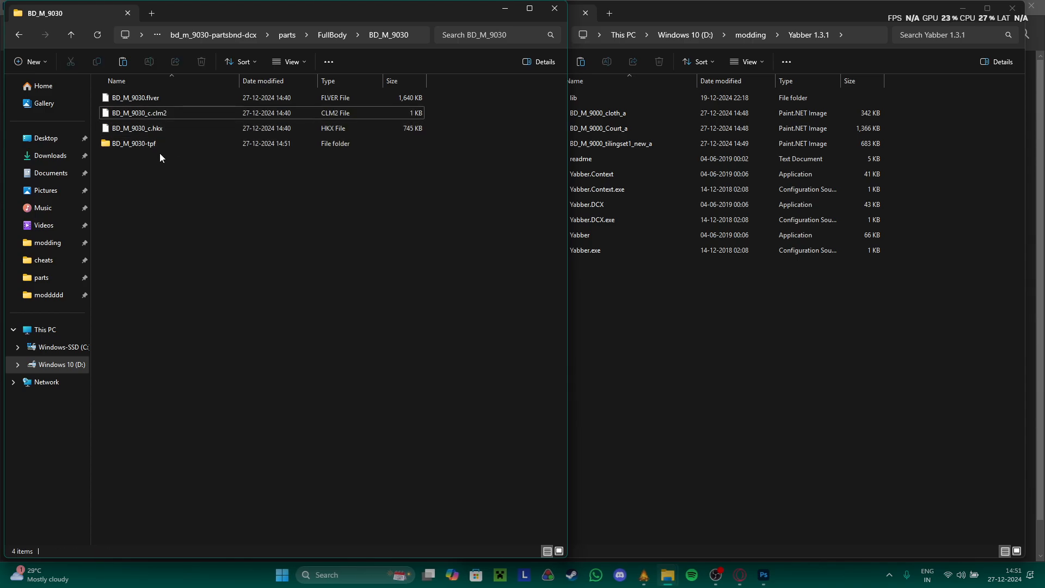
double_click(161, 147)
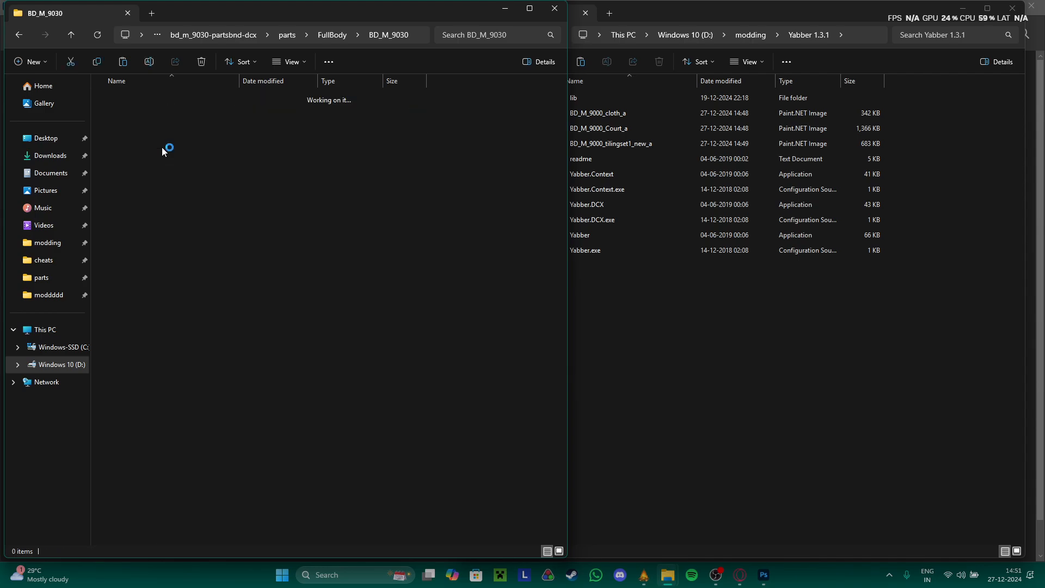
right_click(261, 227)
click(263, 155)
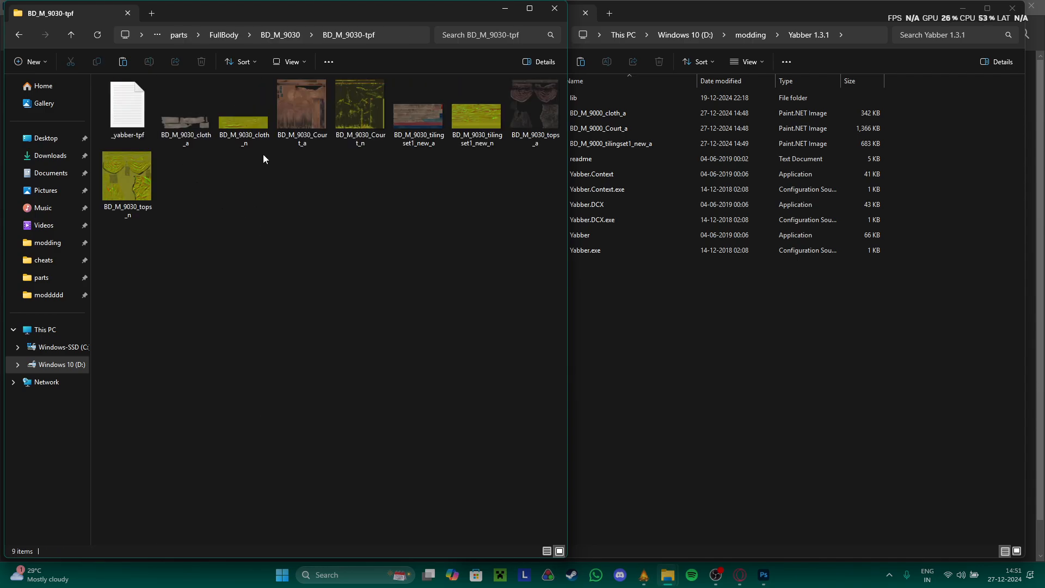
- Rename the cloth_a, Court_a and tilingset1_new_a textures in the Yabber 1.3.1 folder so their prefix is BD_M_9030
click(691, 335)
click(590, 114)
click(590, 115)
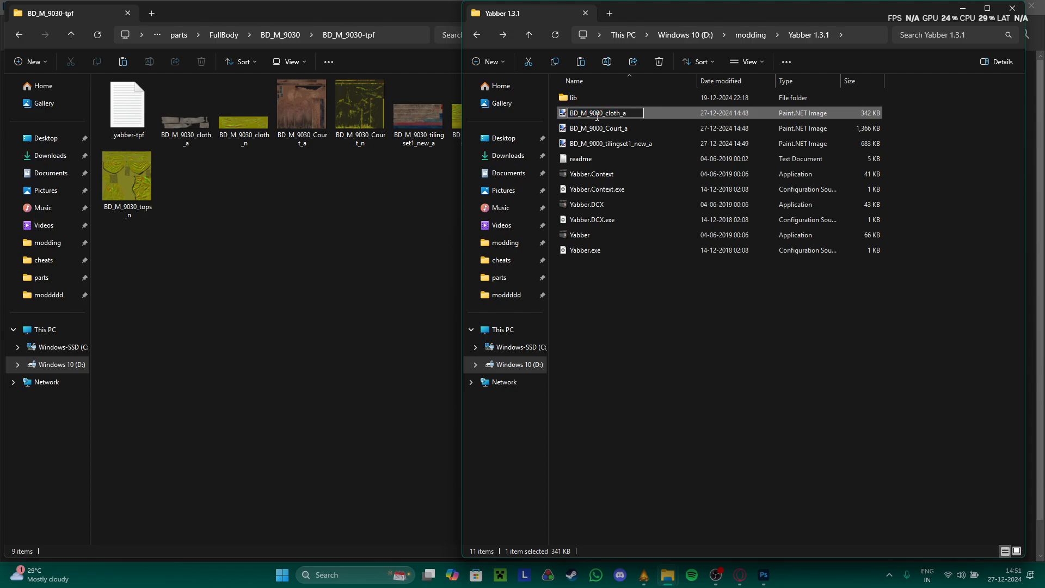
key(Tab)
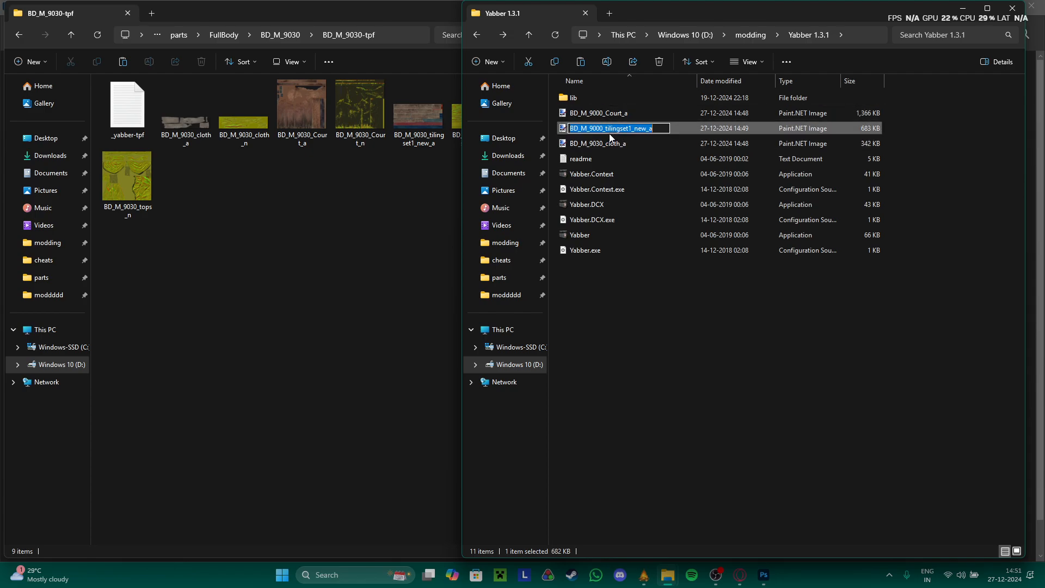
click(596, 131)
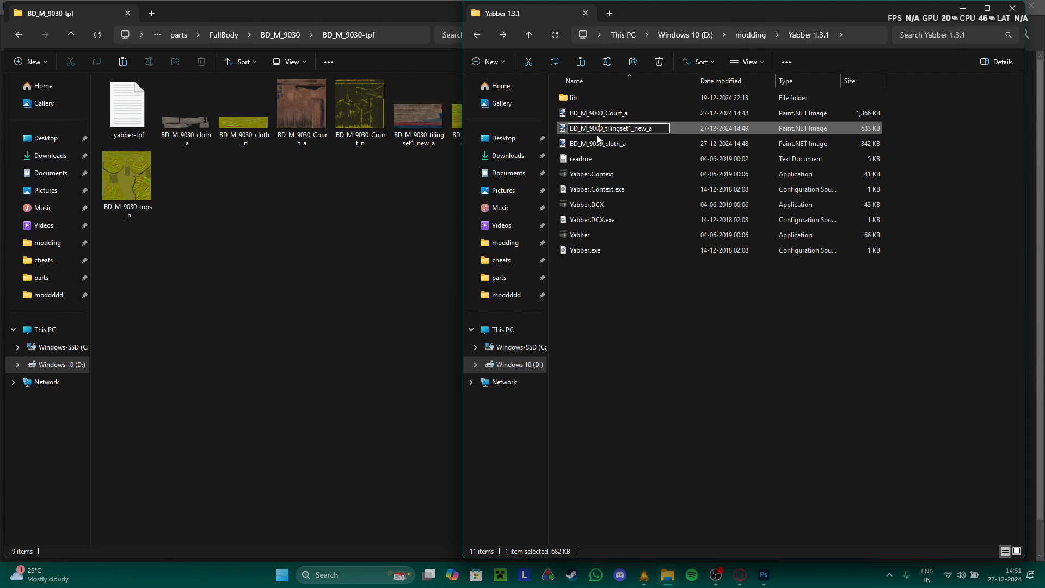
key(Return)
click(604, 114)
key(F2)
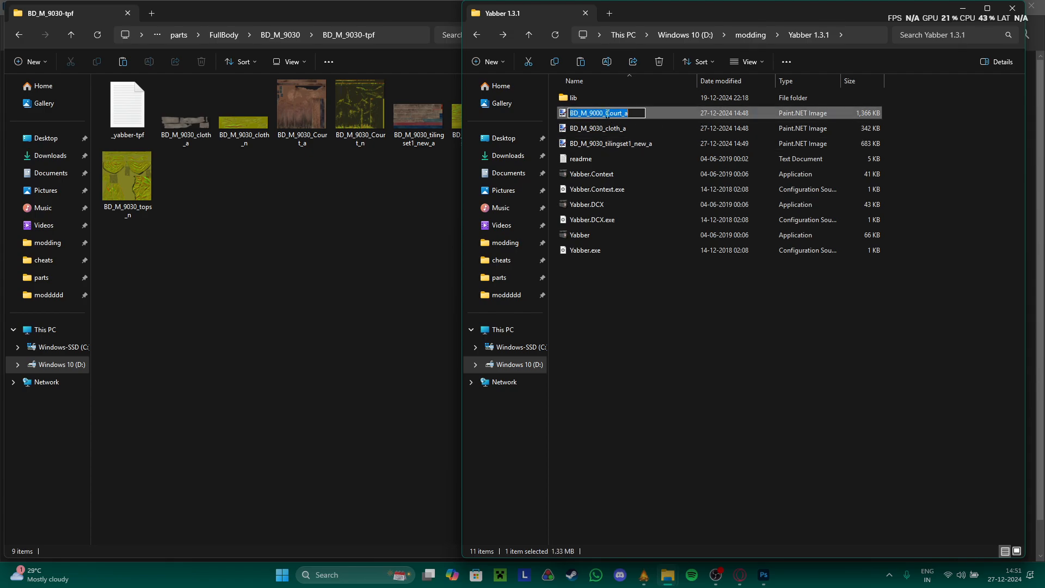
click(599, 113)
text(3)
key(Return)
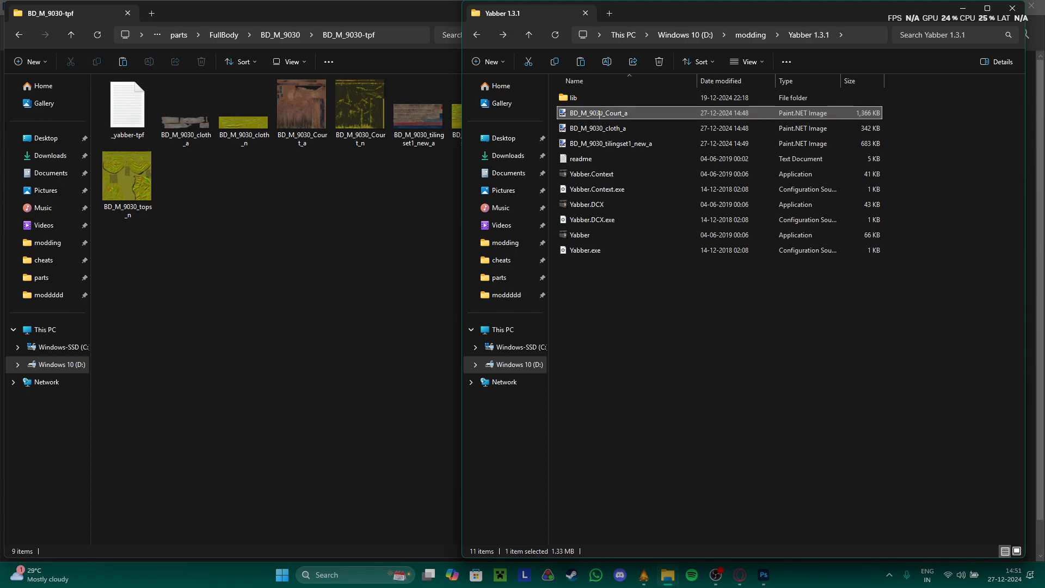
- Copy the three BD_M_9030 textures from the Yabber 1.3.1 folder into BD_M_9030-tpf, replacing the existing files
click(599, 113)
shift+click(606, 143)
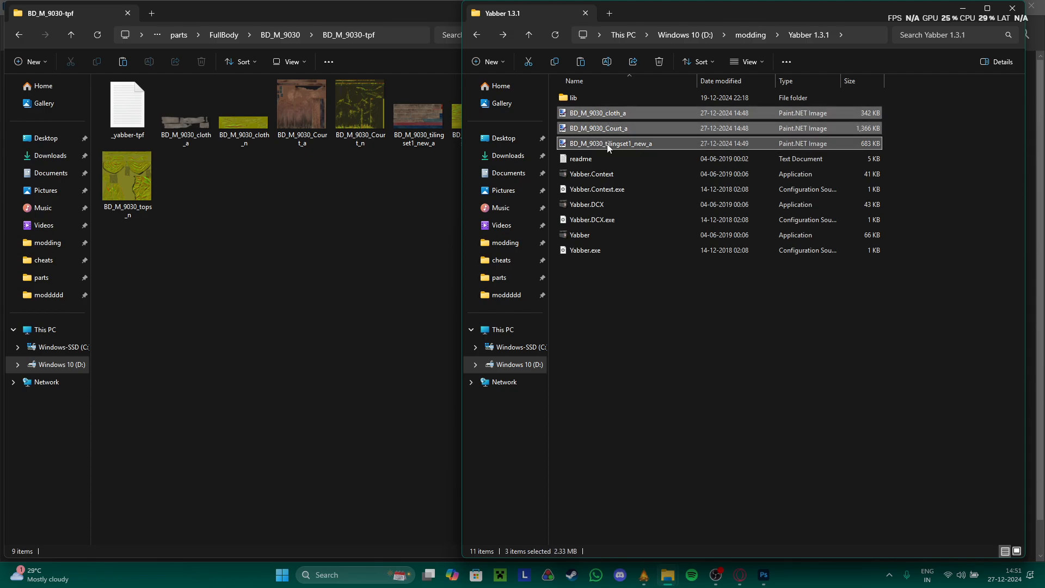
drag(612, 143, 321, 287)
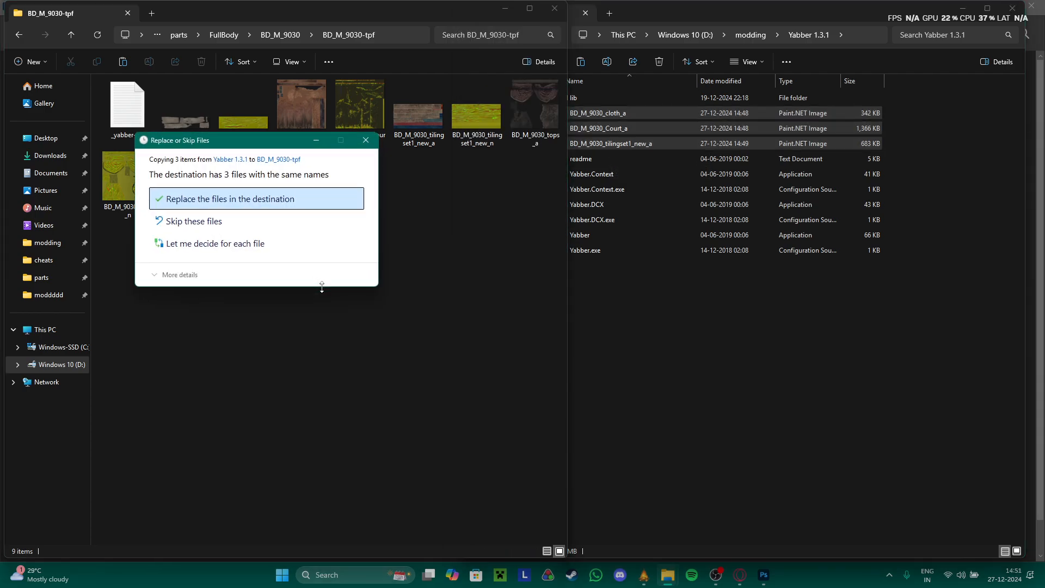
click(238, 200)
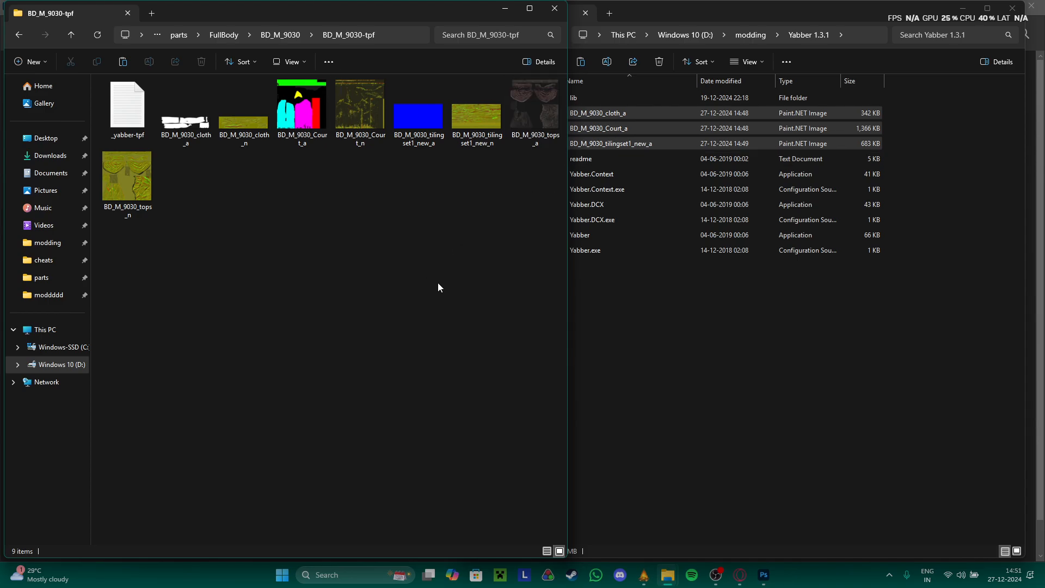
- Go back to the BD_M_9030 folder and repack the BD_M_9030-tpf folder into a TPF file with Yabber
key(alt+Left)
key(alt+Left)
key(alt+Right)
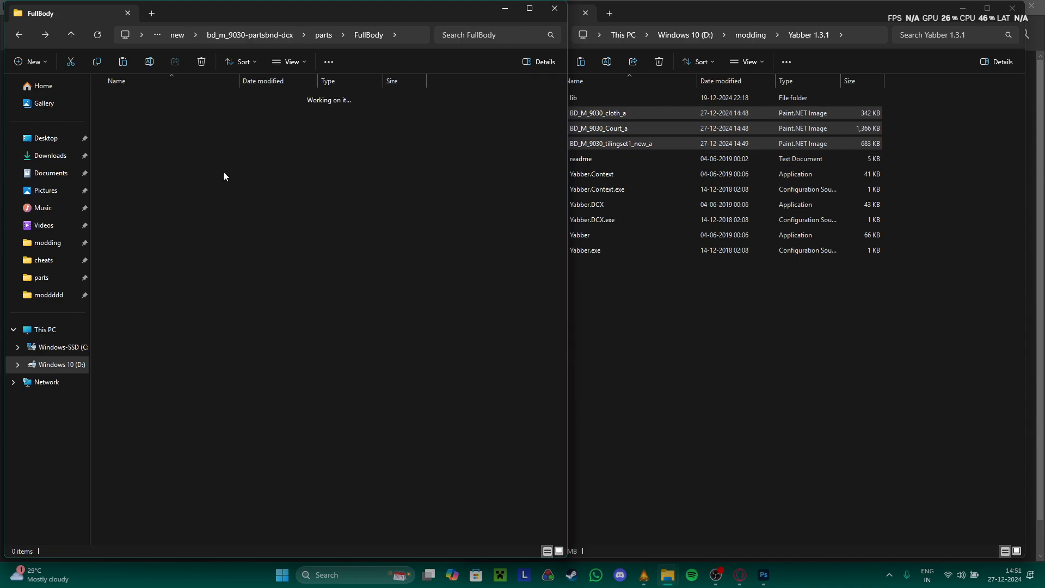
drag(159, 103, 604, 237)
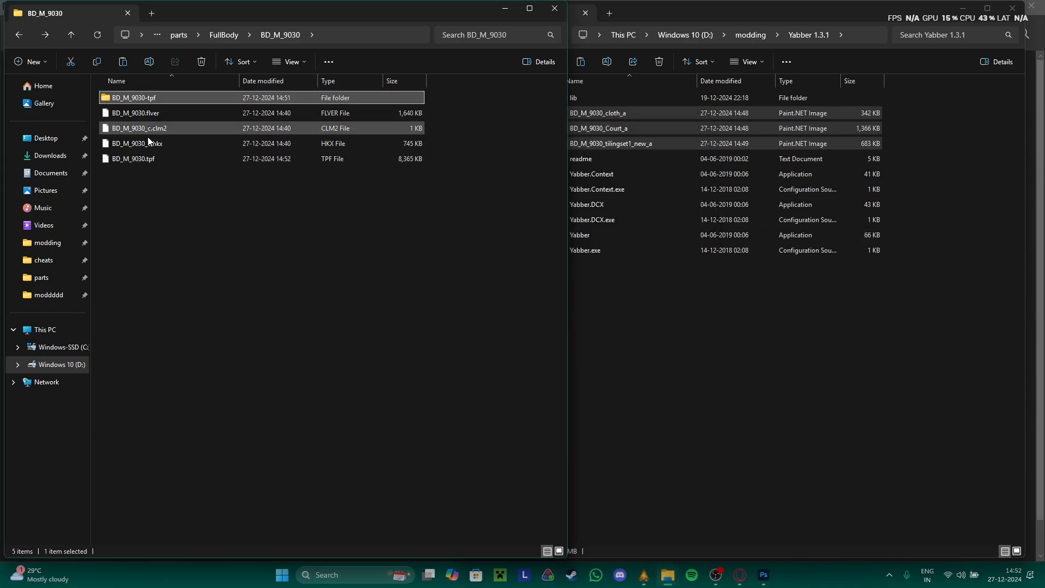
- Unpack BD_M_9040.tpf from the bd_m_9040-partsbnd-dcx folder with Yabber and open the extracted BD_M_9040-tpf folder
key(alt+Left)
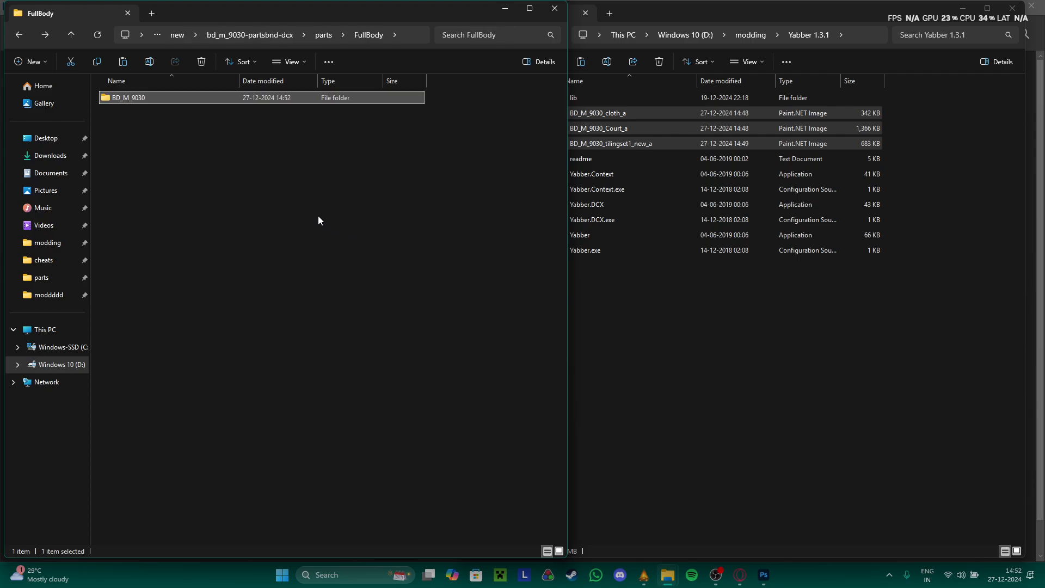
key(alt+Left)
key(alt+Left)
key(alt+Left)
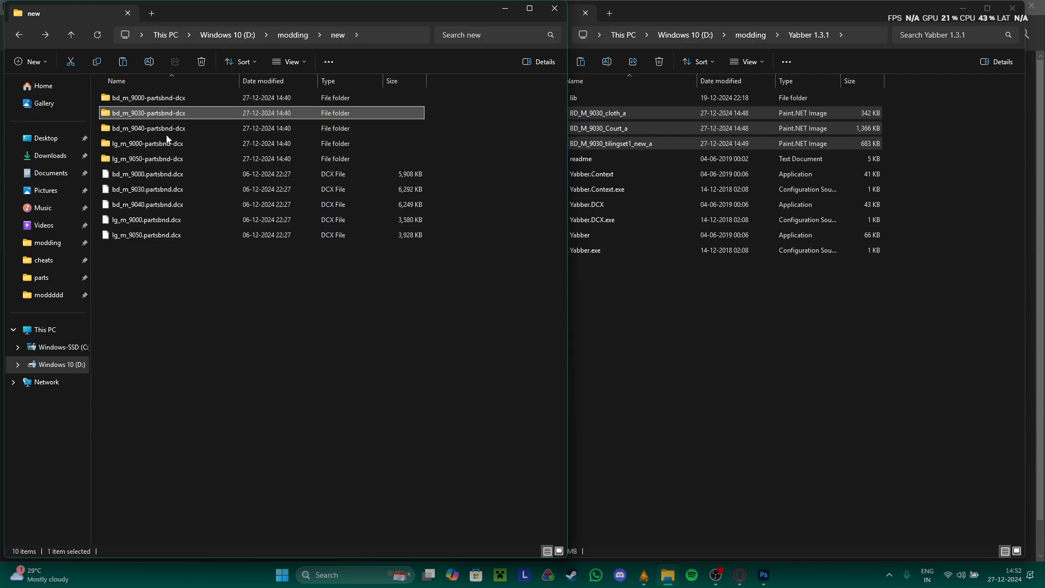
double_click(165, 97)
double_click(164, 98)
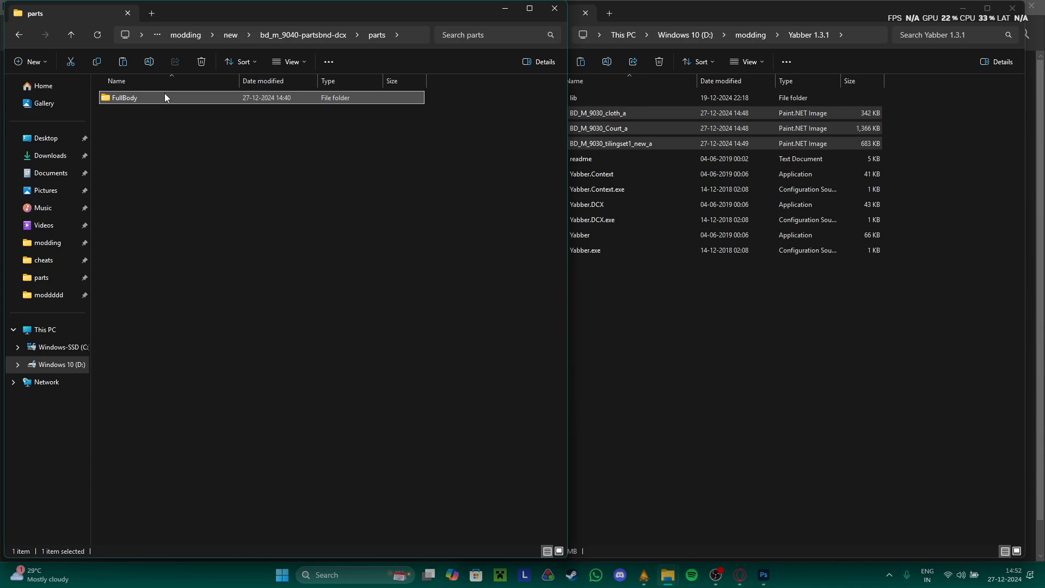
double_click(171, 98)
double_click(171, 98)
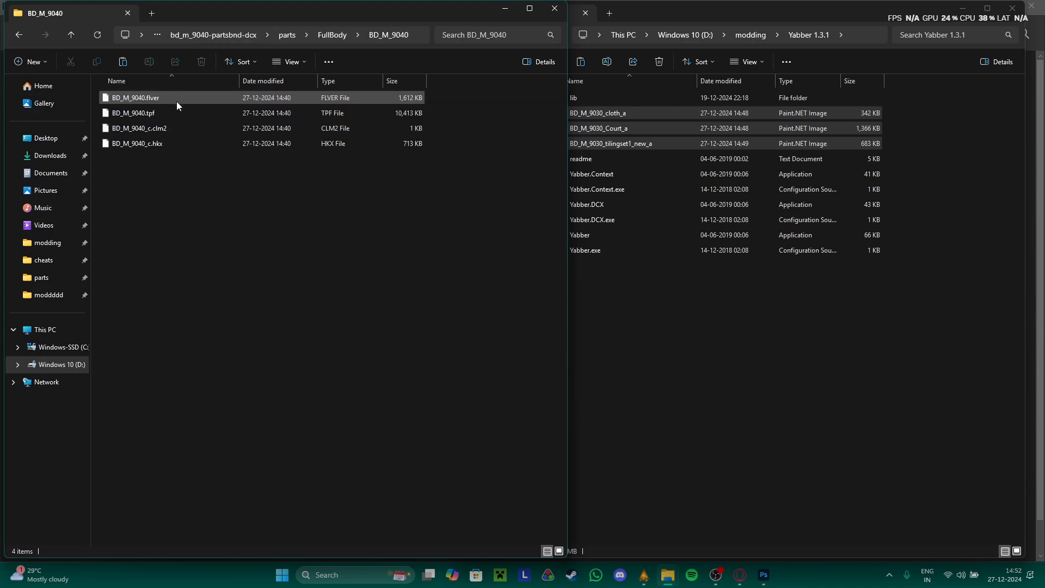
drag(178, 113, 614, 235)
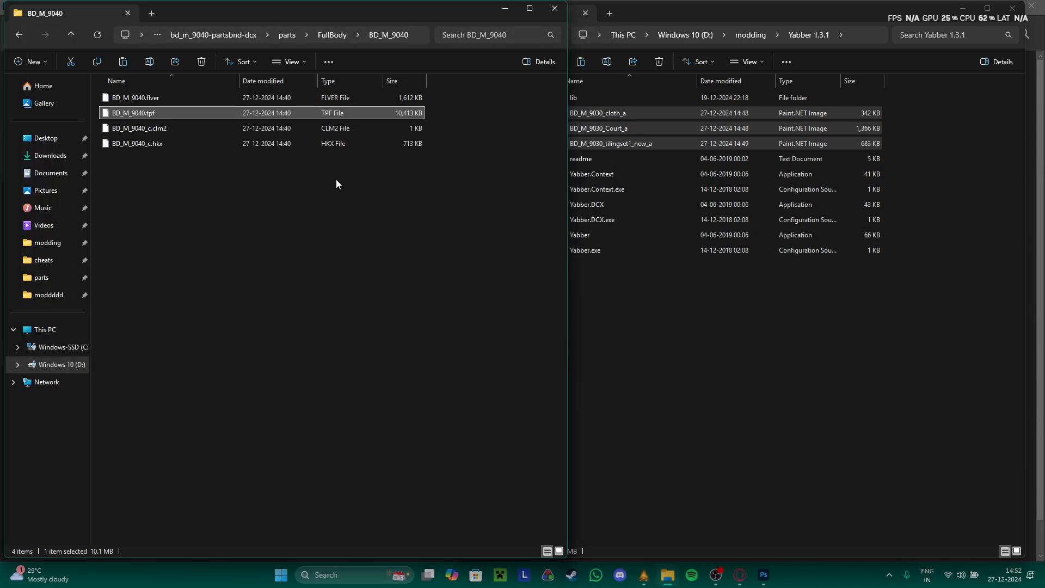
double_click(230, 147)
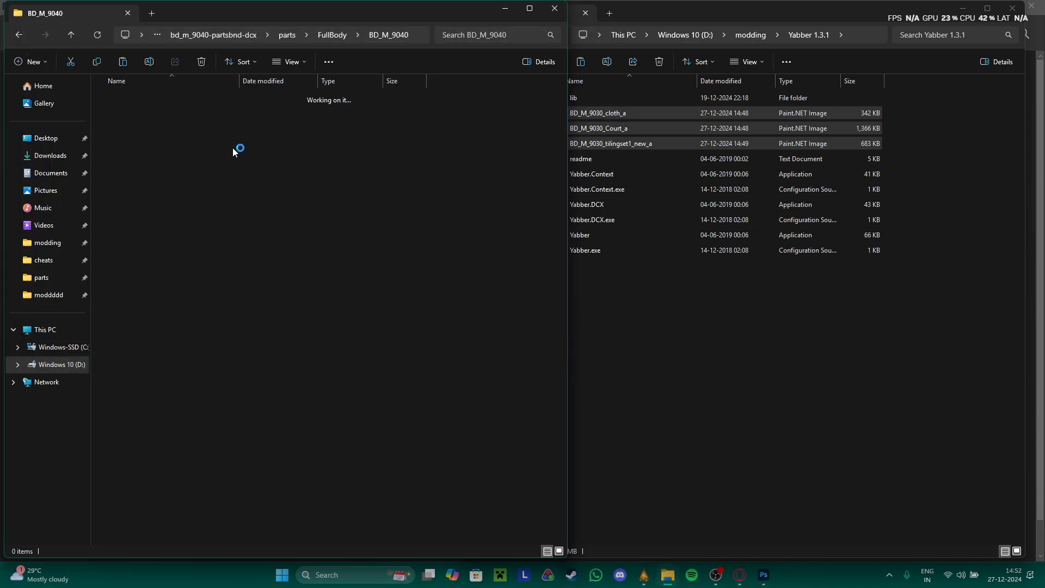
- Rename the cloth_a, tilingset1_new_a and Court_a textures in the Yabber 1.3.1 folder so their prefix is BD_M_9040
click(597, 113)
click(597, 113)
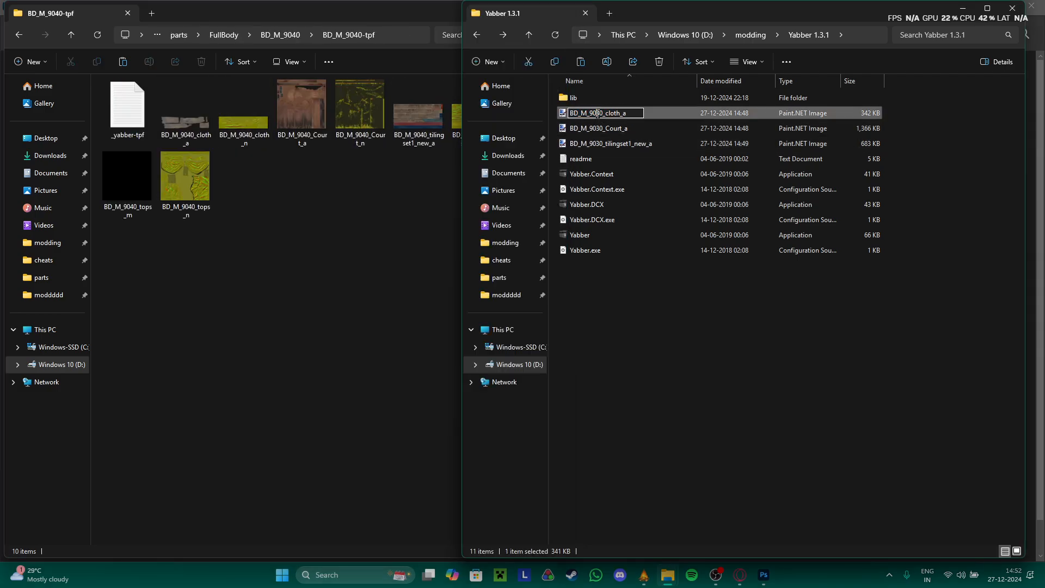
click(596, 113)
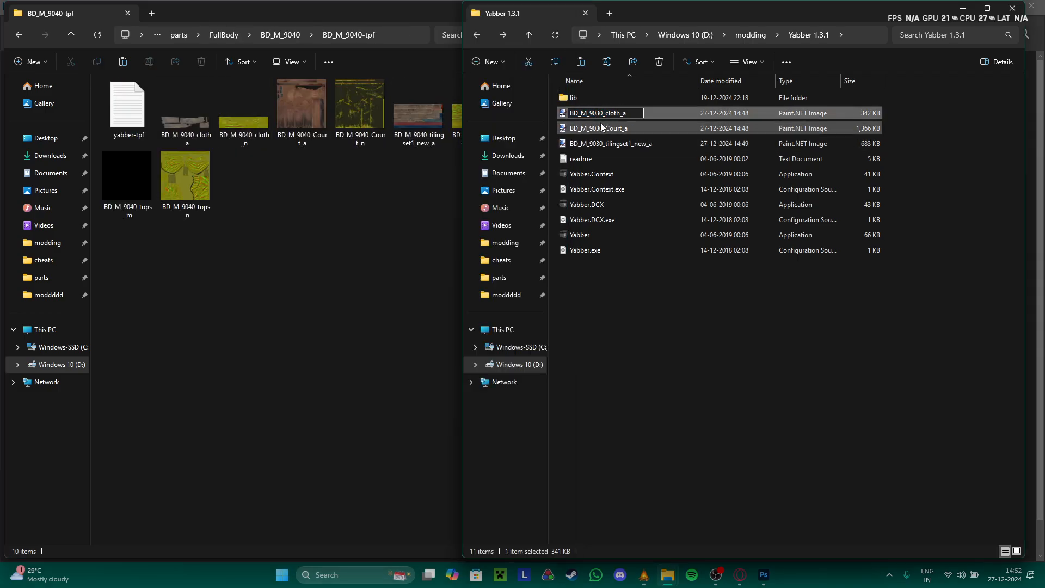
key(BackSpace)
text(4)
key(Return)
click(619, 128)
click(602, 129)
click(602, 129)
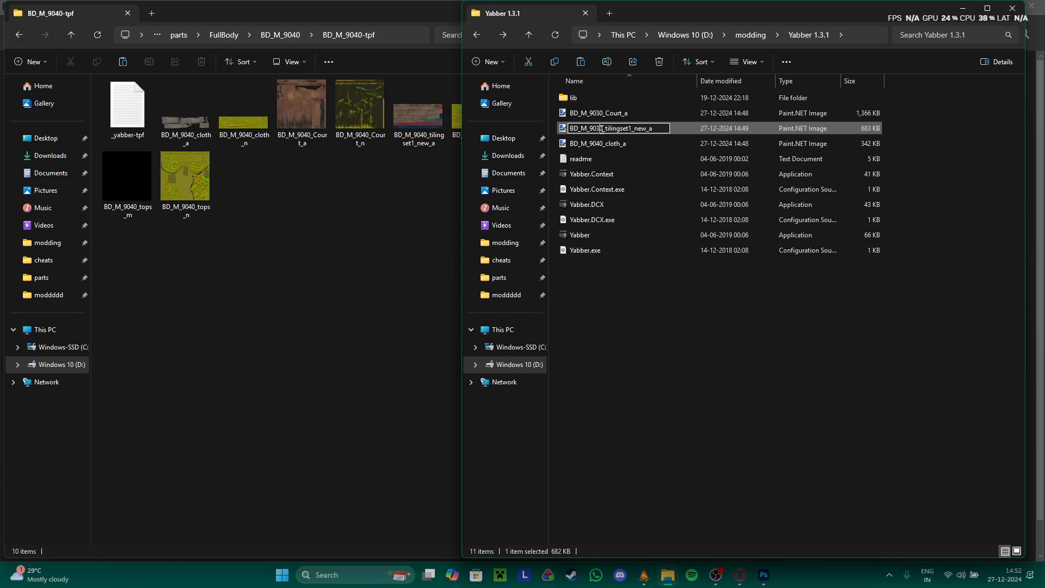
key(Return)
click(601, 113)
click(601, 115)
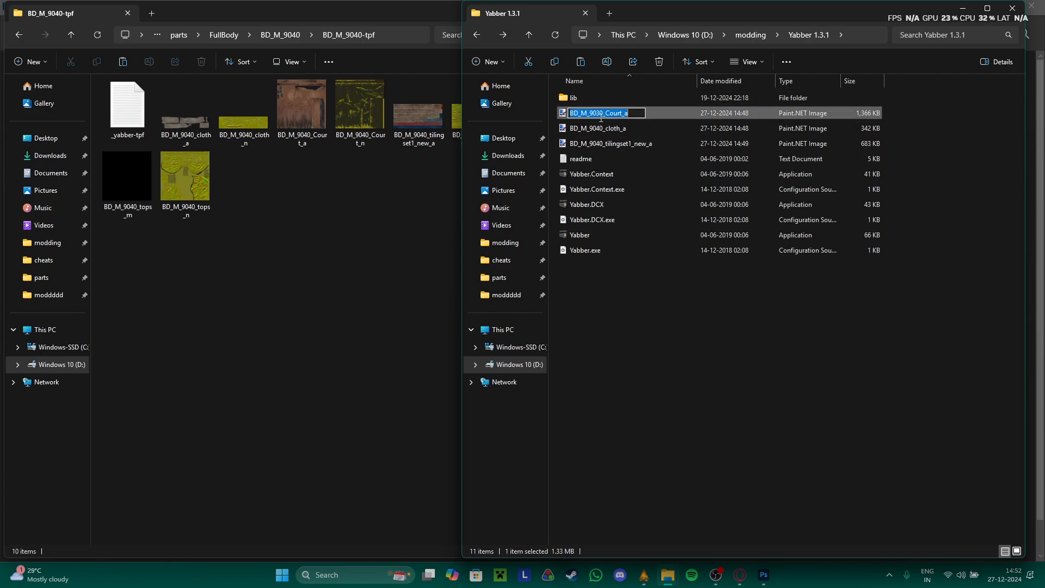
key(Return)
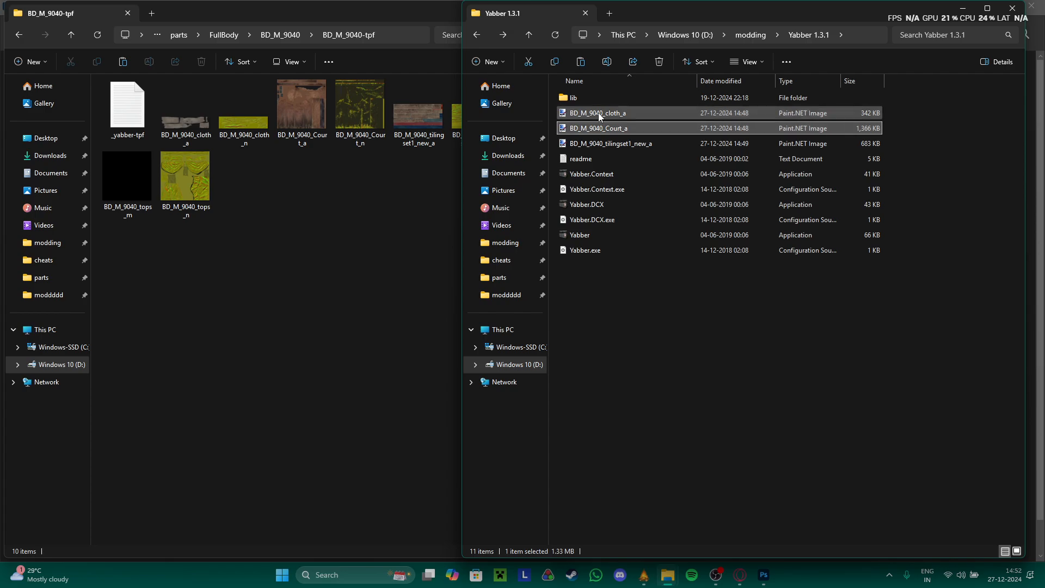
- Move the three BD_M_9040 textures from the Yabber 1.3.1 folder into BD_M_9040-tpf in place of the original ones
click(599, 113)
shift+click(614, 145)
drag(614, 146, 430, 194)
click(448, 199)
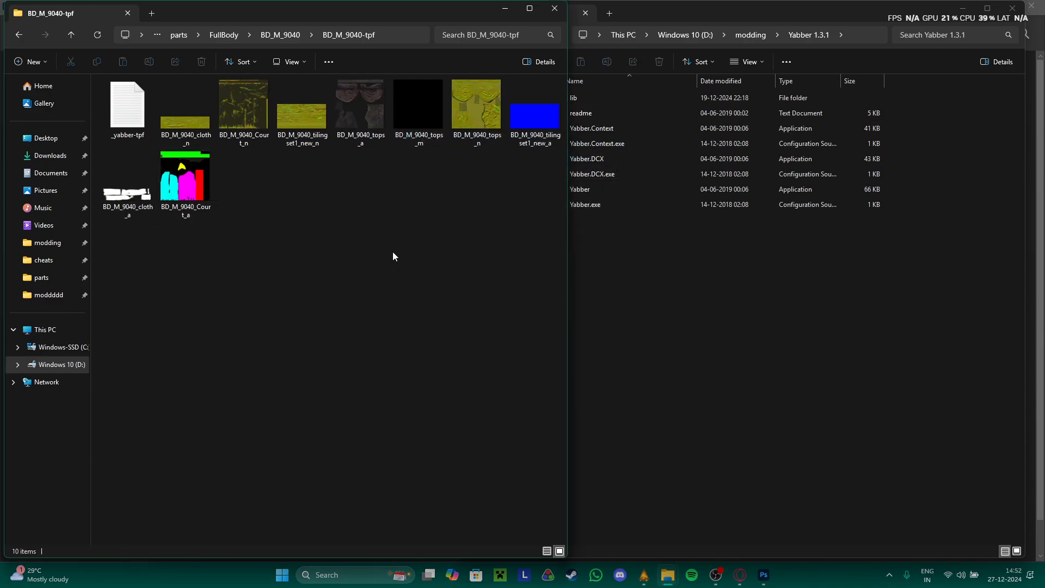
- Return to the new folder and delete the five original bd_m and lg_m .partsbnd.dcx files
key(alt+Left)
key(alt+Left)
key(alt+Left)
key(alt+Left)
key(alt+Left)
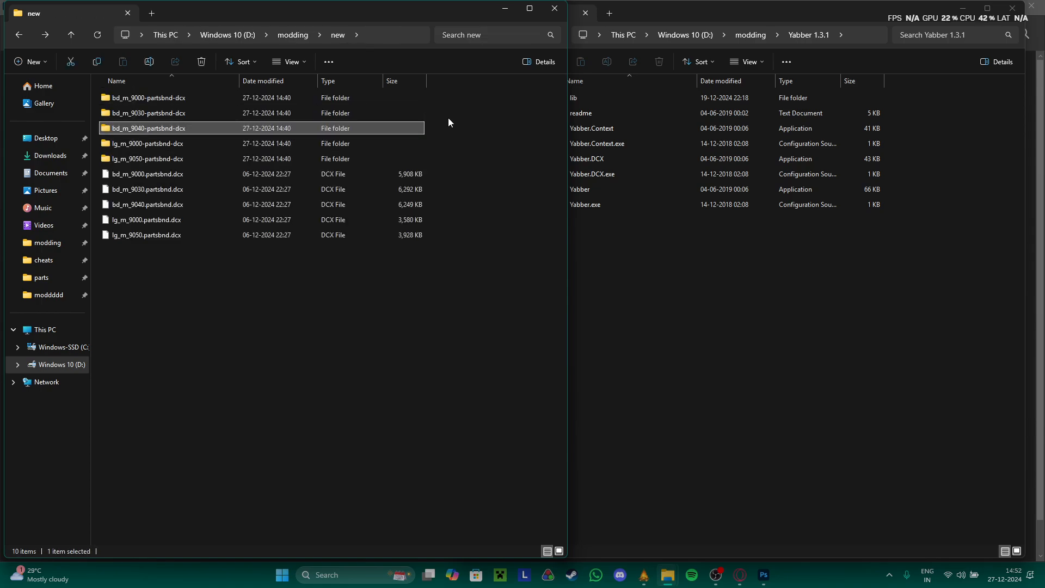
drag(422, 321, 302, 178)
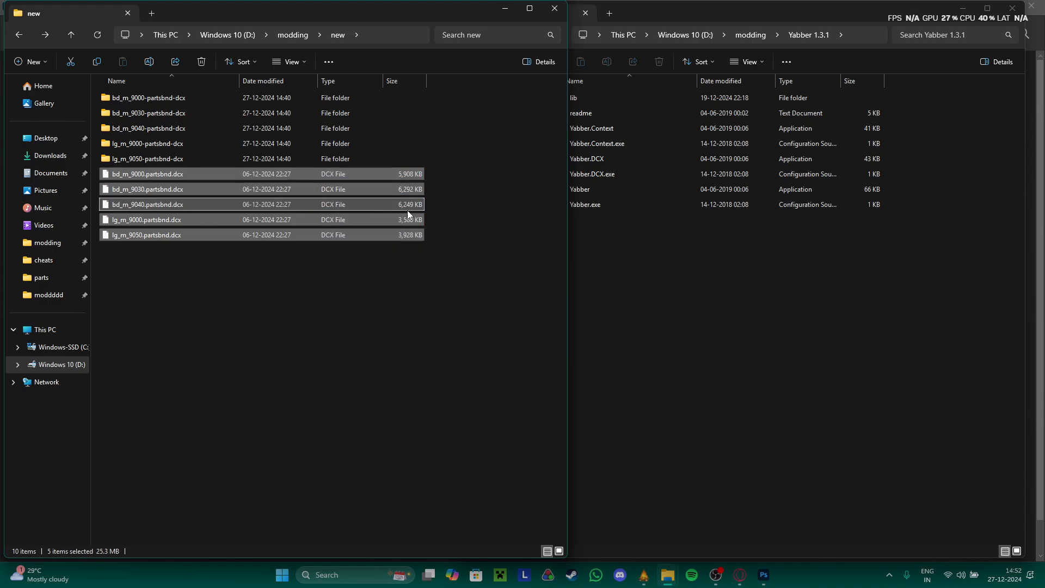
key(Delete)
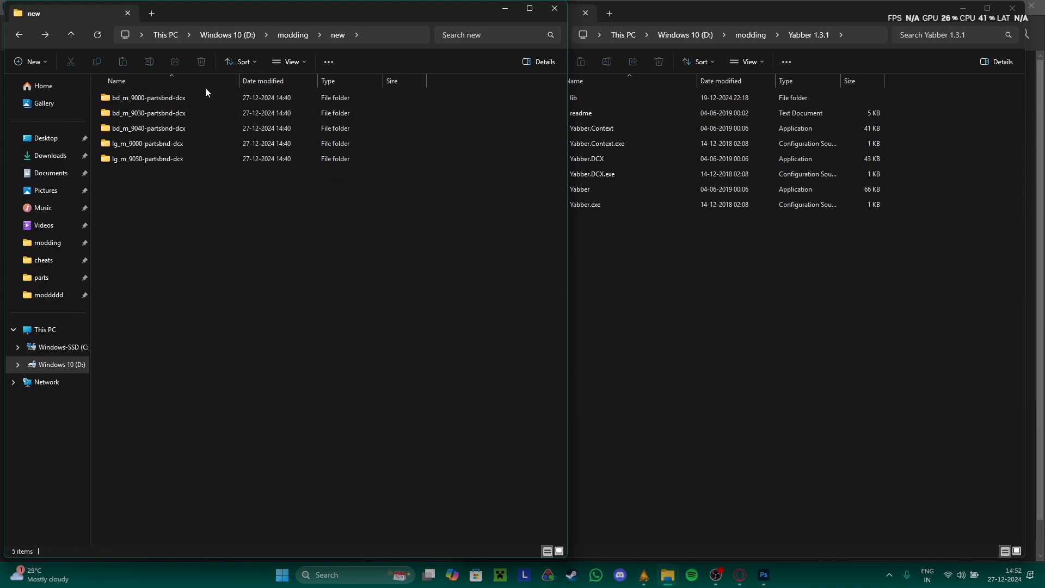
- Look through the moddddd folder's parts files and return to the new folder
key(BackSpace)
double_click(227, 97)
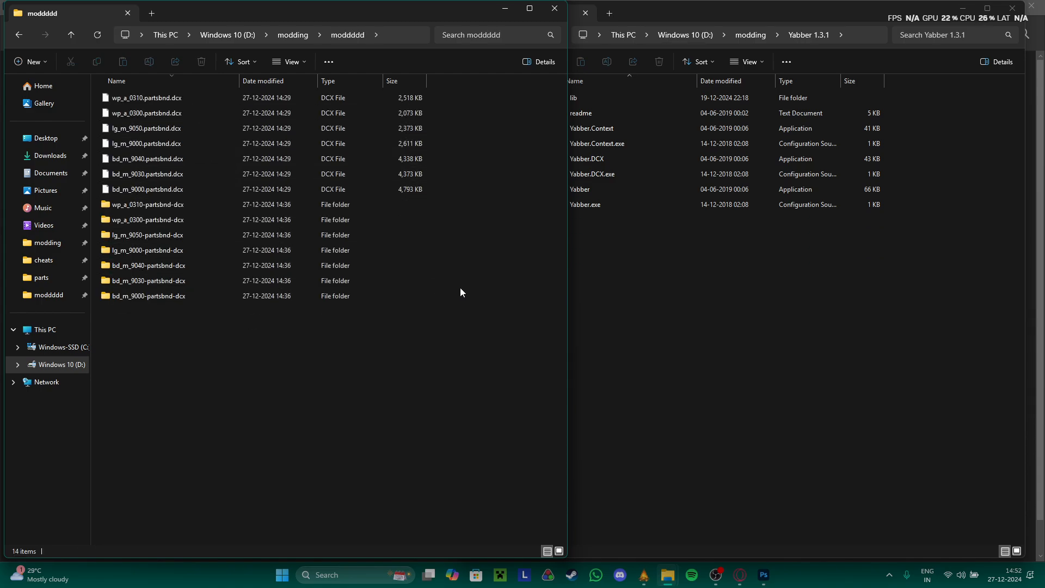
key(BackSpace)
key(alt+Left)
key(alt+Right)
key(alt+Right)
key(BackSpace)
double_click(184, 109)
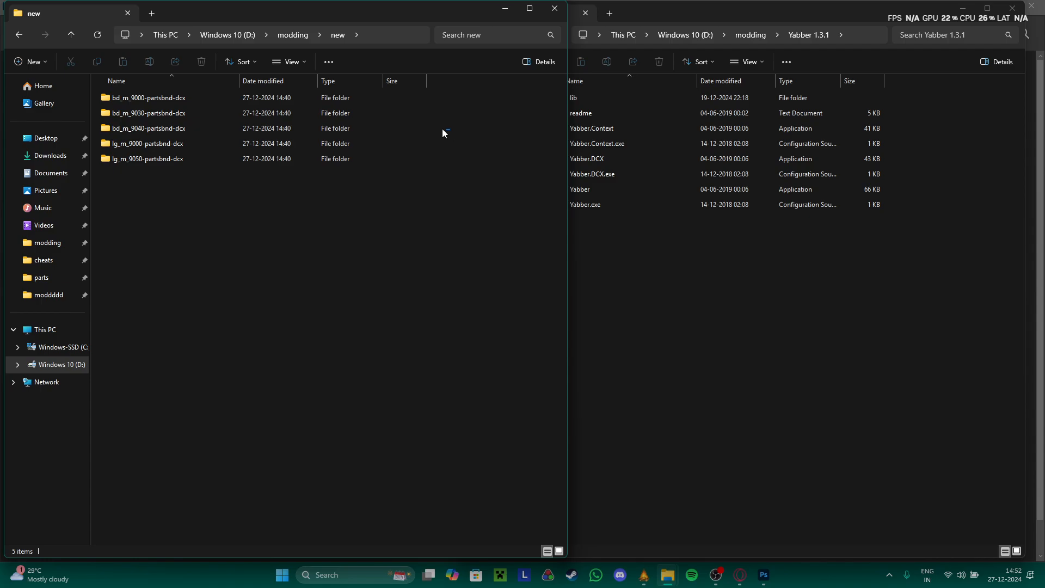
- Try to repack the bd_m_9000, bd_m_9030 and bd_m_9040 partsbnd-dcx folders with Yabber and review the _yabber-bnd4 file of bd_m_9040
drag(442, 131, 648, 193)
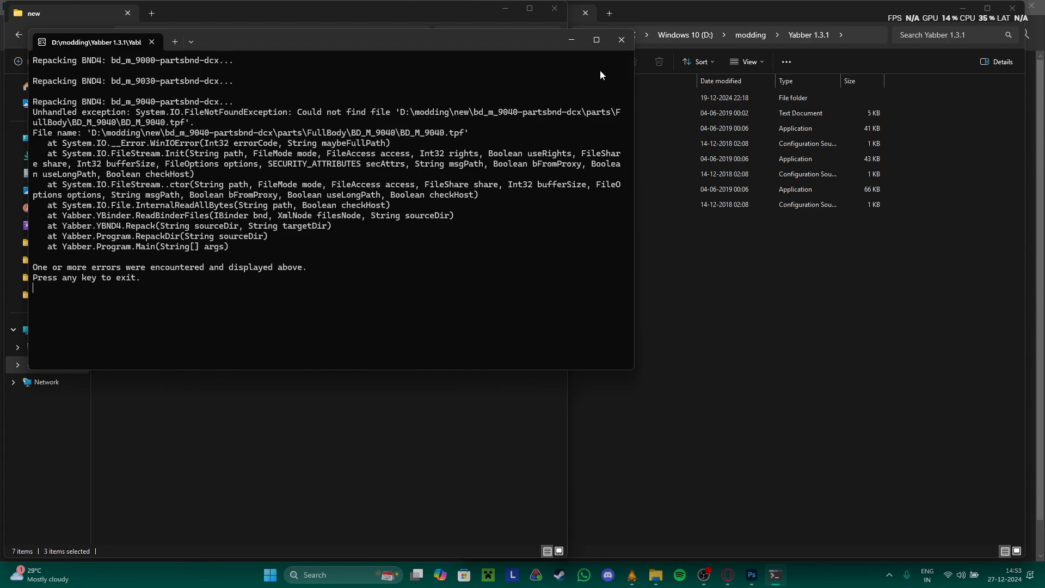
key(Return)
double_click(147, 124)
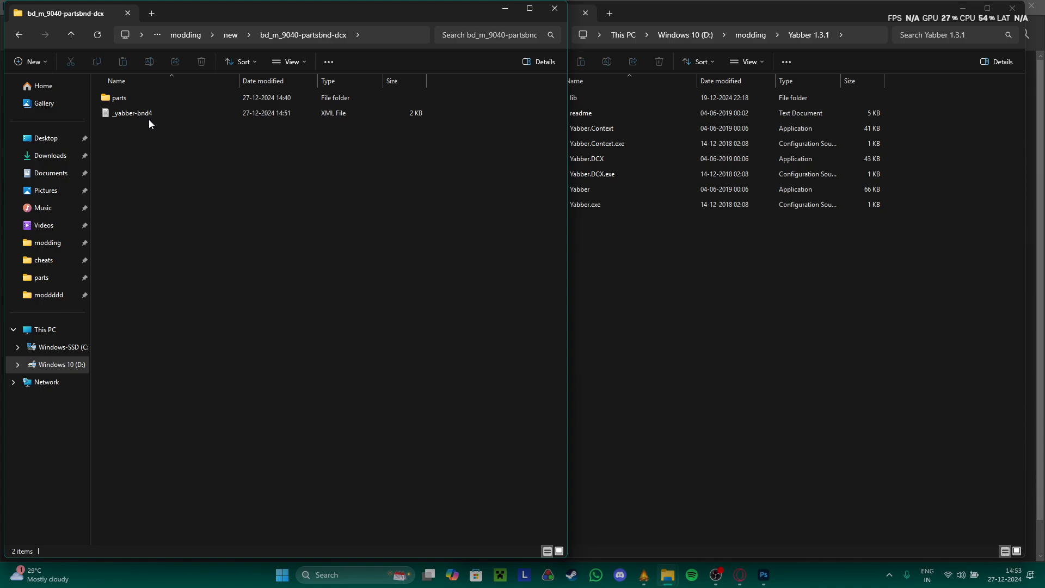
double_click(148, 117)
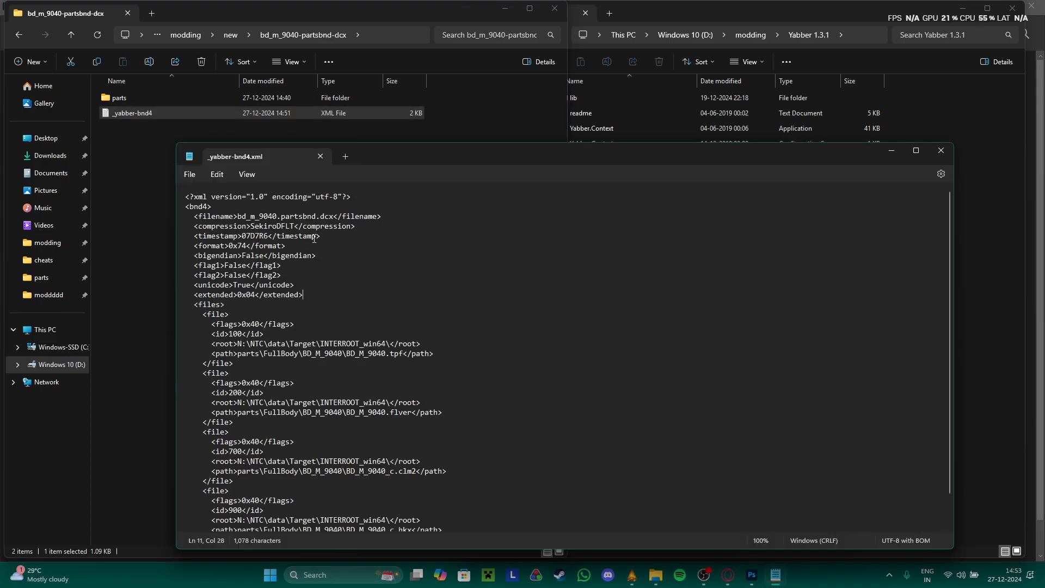
click(940, 150)
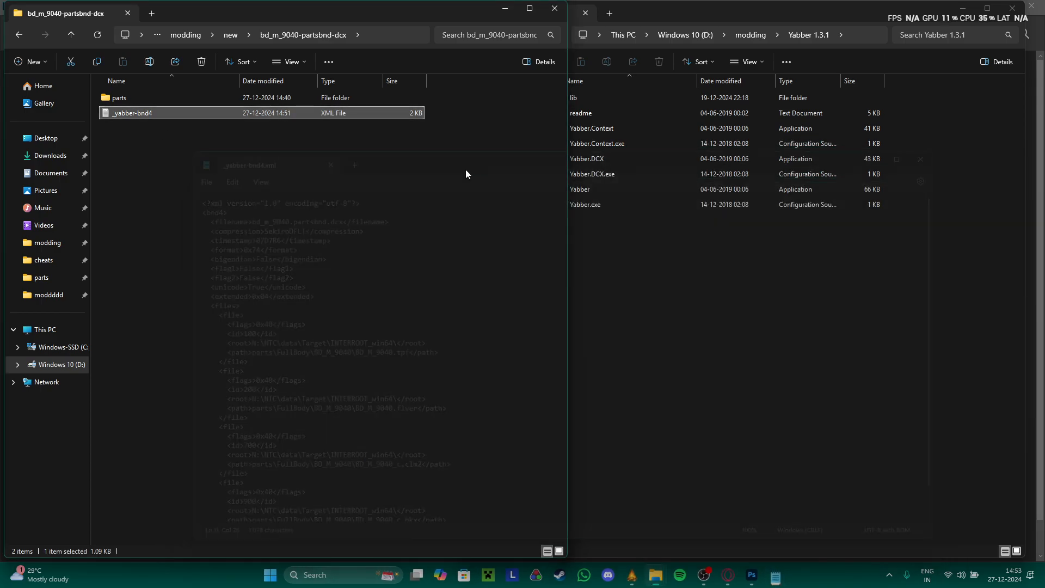
- Repack the BD_M_9040-tpf folder inside parts\FullBody\BD_M_9040 with Yabber
click(156, 101)
double_click(157, 101)
double_click(168, 100)
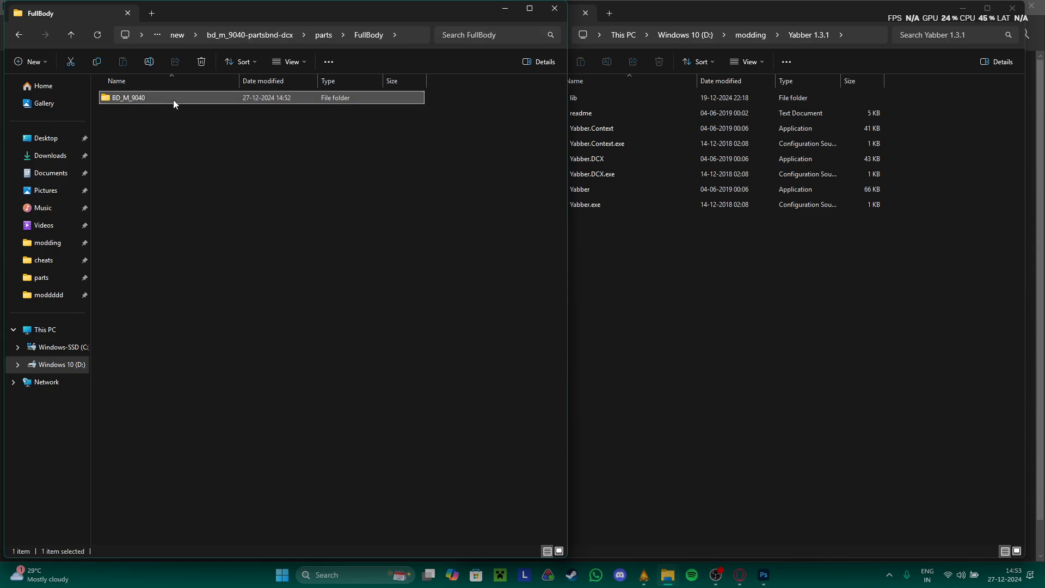
double_click(173, 100)
double_click(185, 100)
key(alt+Left)
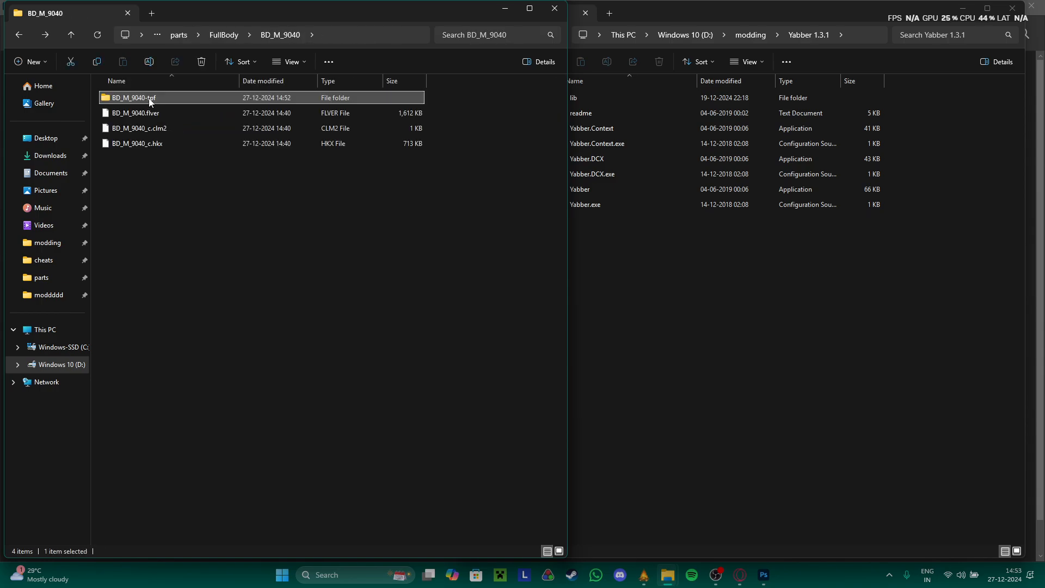
drag(150, 102, 711, 190)
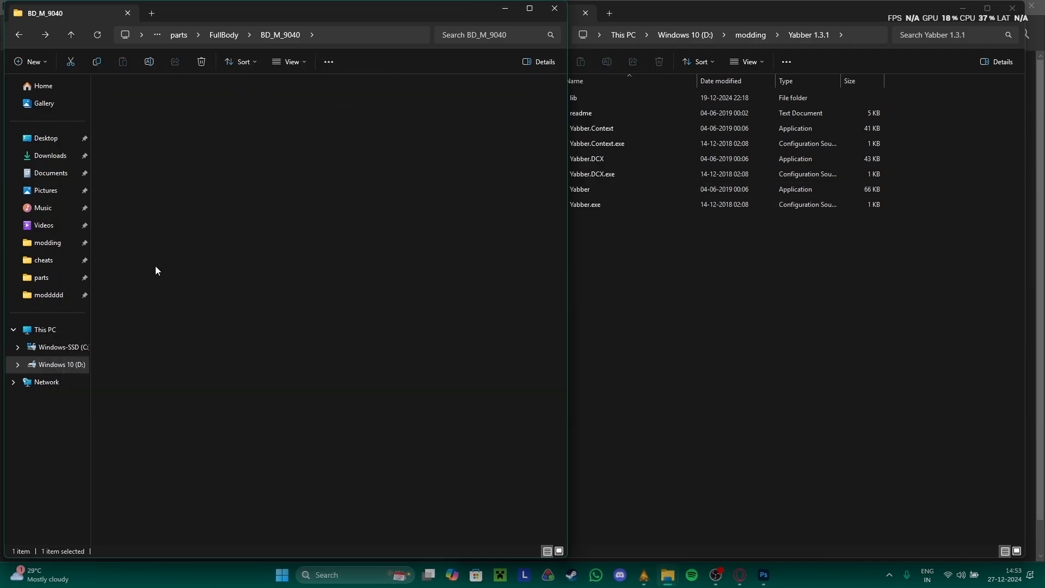
- Return to the new folder and delete the .partsbnd.dcx files produced by the first repacking attempt
key(alt+Up)
key(alt+Up)
key(alt+Up)
key(alt+Up)
drag(194, 241, 166, 172)
key(Delete)
- Repack the bd_m_9000, bd_m_9030 and bd_m_9040 partsbnd-dcx folders into .partsbnd.dcx files with Yabber
drag(426, 146, 381, 97)
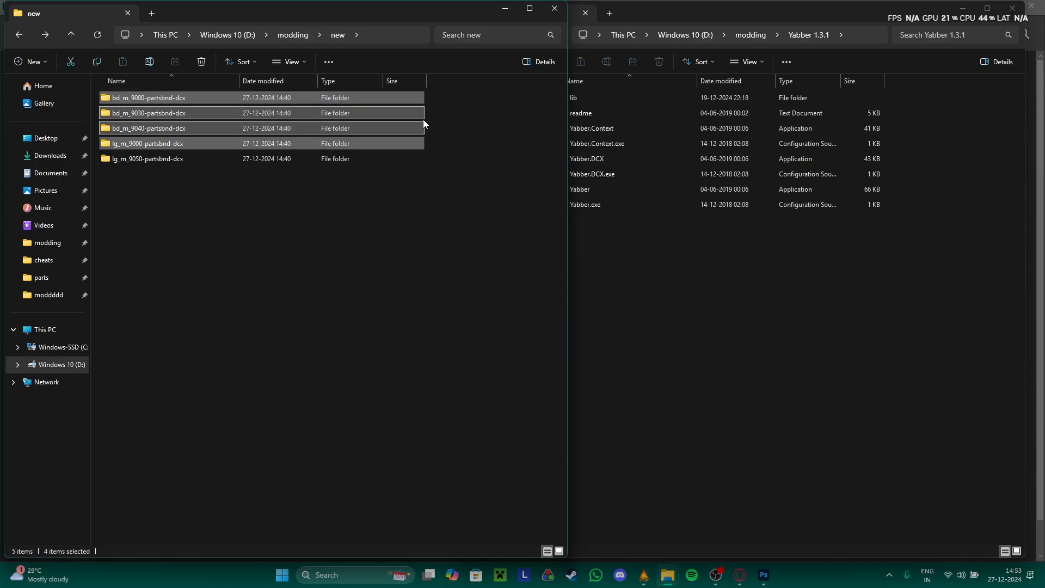
drag(423, 123, 599, 188)
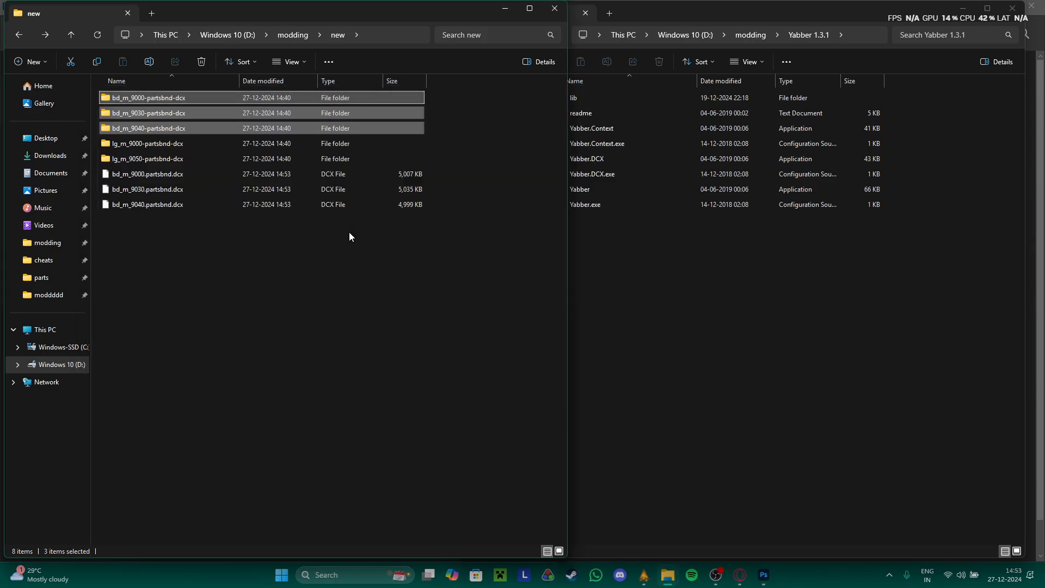
click(237, 240)
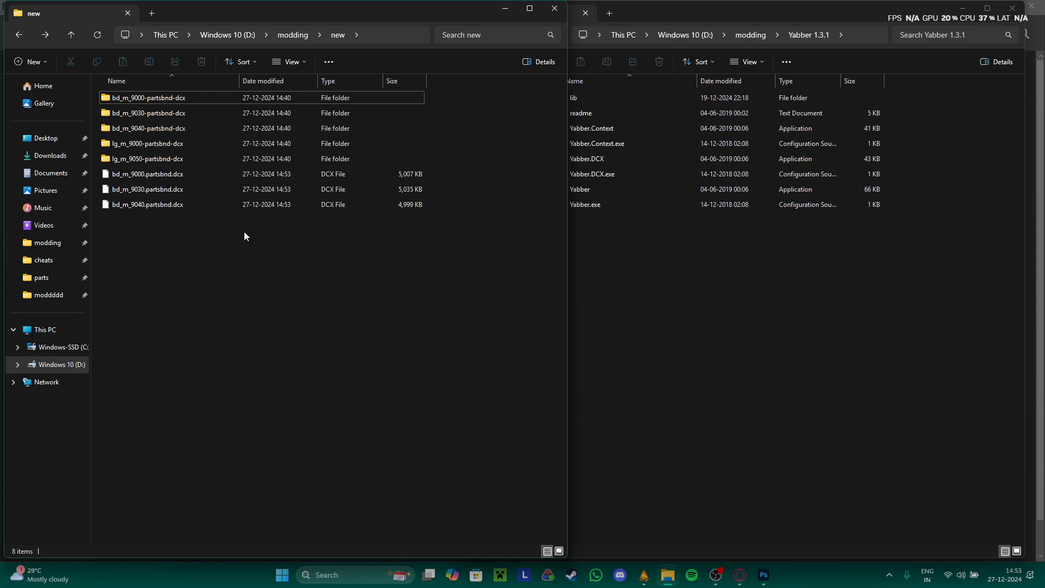
- Copy the three repacked bd_m .partsbnd.dcx files and open the mods\parts folder of Sekiro - Shadows Die Twice
drag(173, 235, 165, 175)
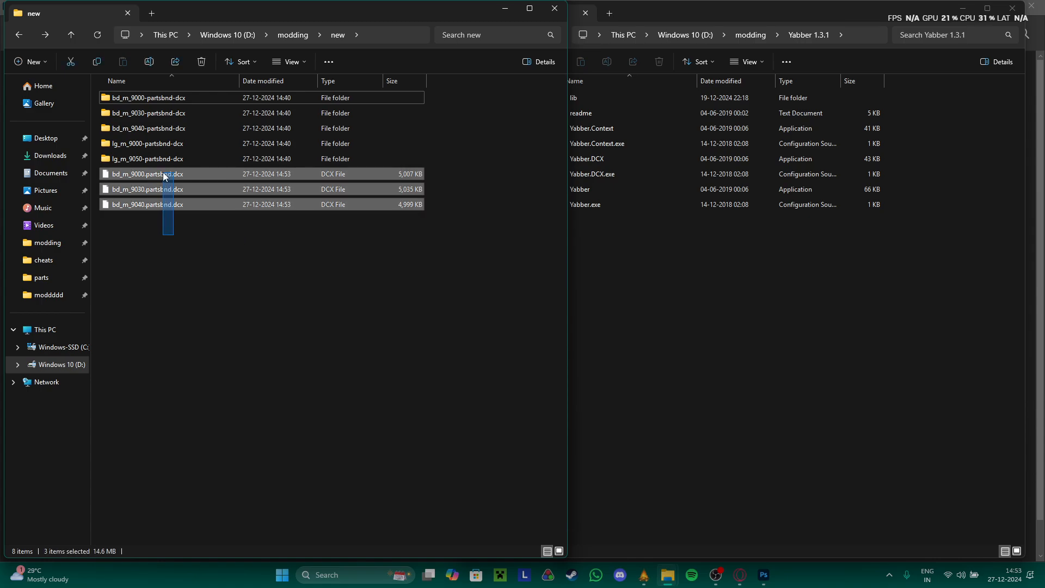
click(56, 365)
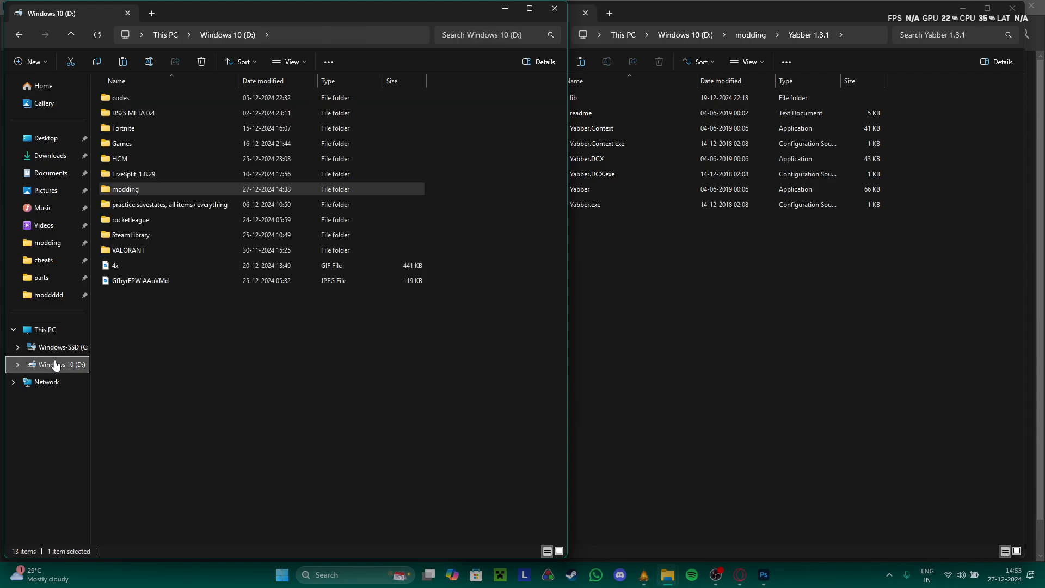
click(265, 343)
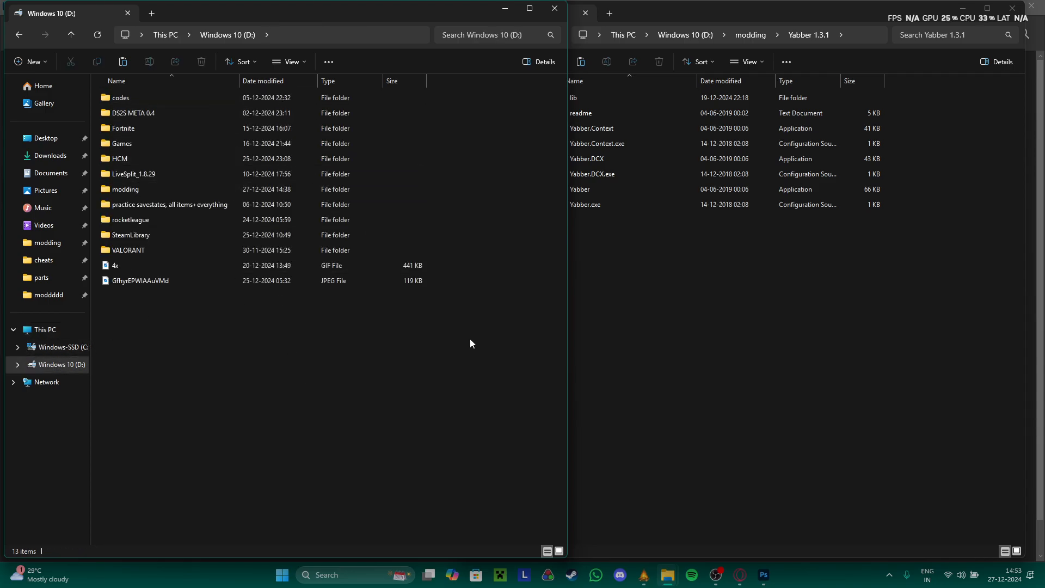
key(alt+Tab)
key(alt+Tab)
key(alt+Tab)
key(alt+Tab)
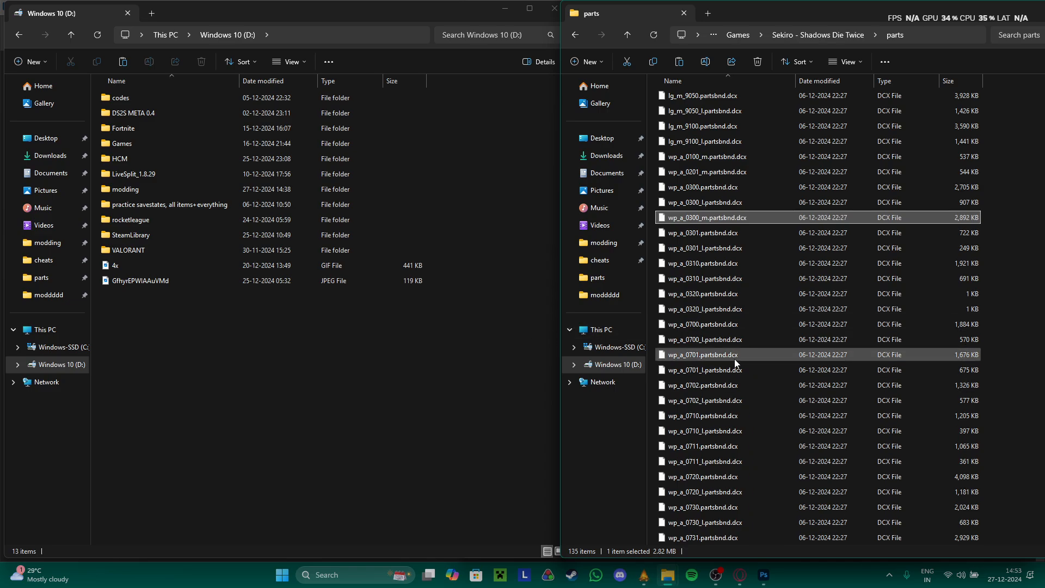
key(alt+Left)
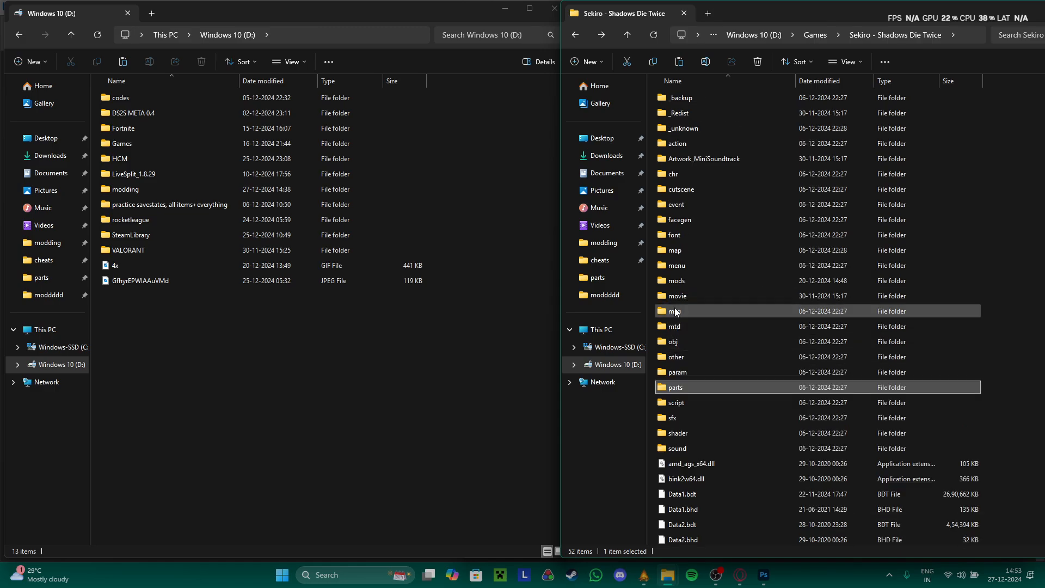
click(692, 279)
double_click(660, 285)
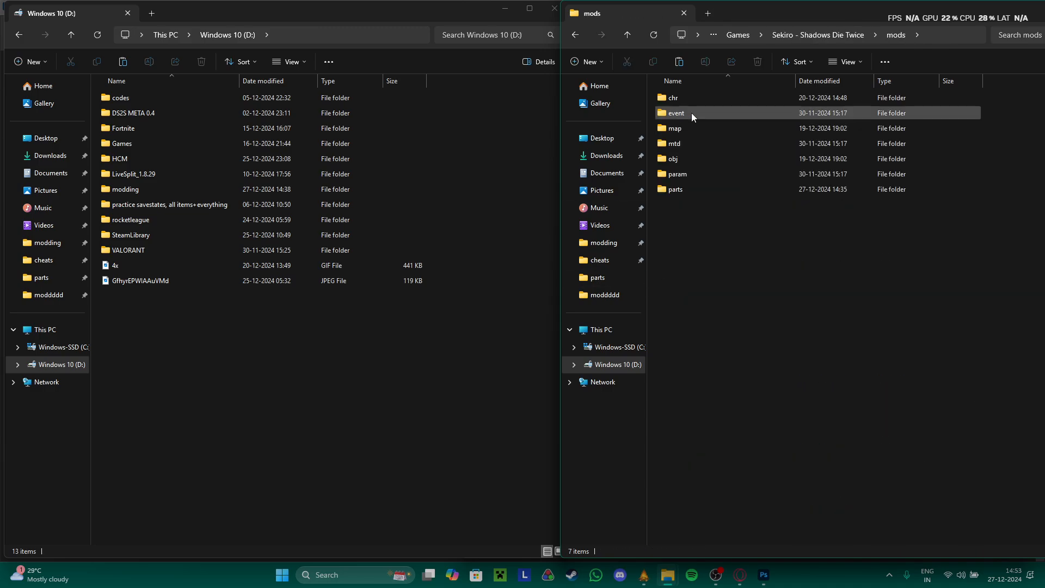
click(684, 191)
double_click(683, 192)
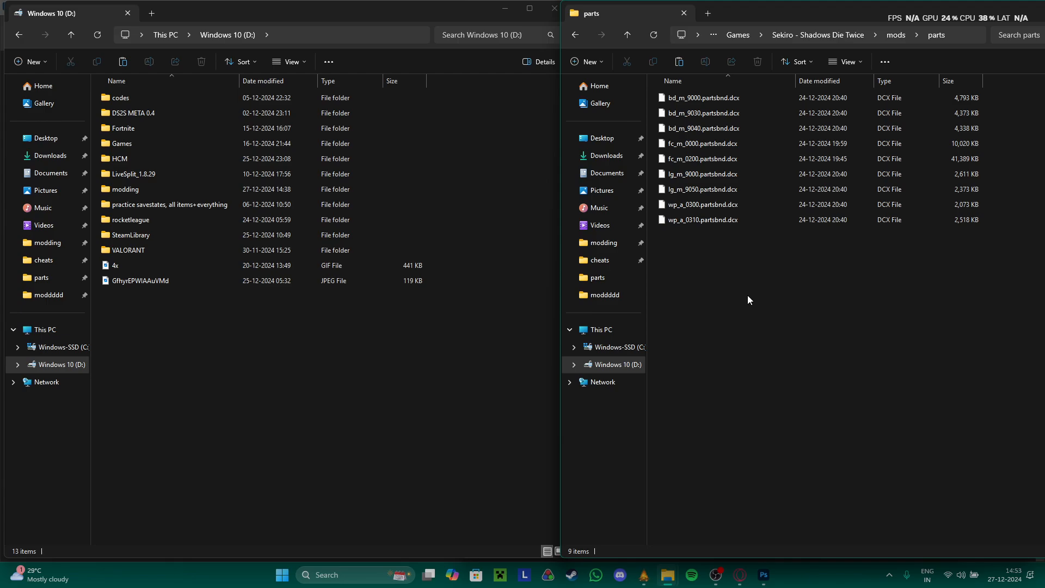
- Replace all existing files in the mods\parts folder with the three copied bd_m .partsbnd.dcx files
drag(746, 295, 705, 126)
click(763, 331)
drag(764, 330, 713, 90)
key(Delete)
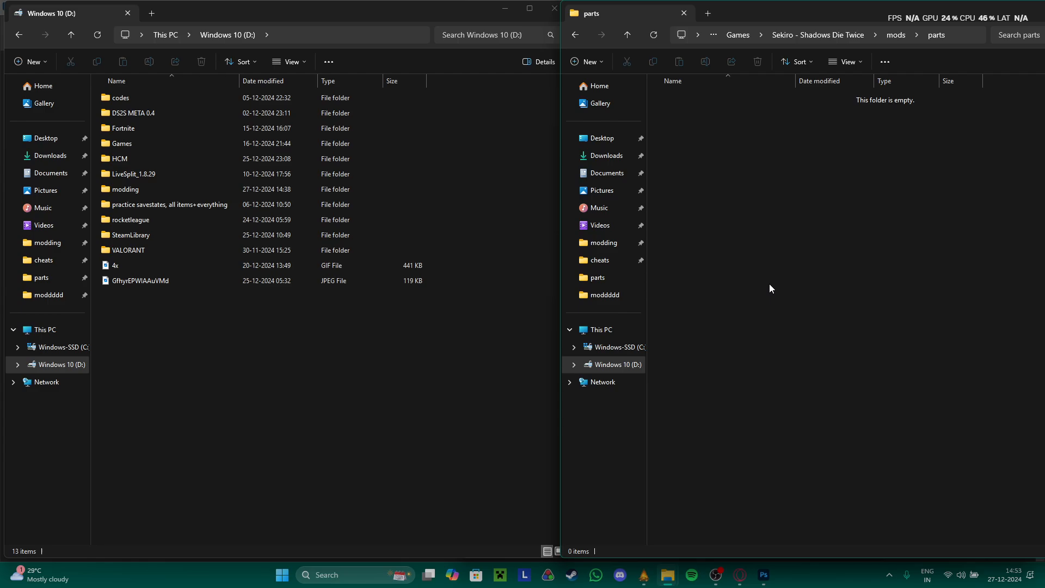
key(ctrl+v)
click(733, 243)
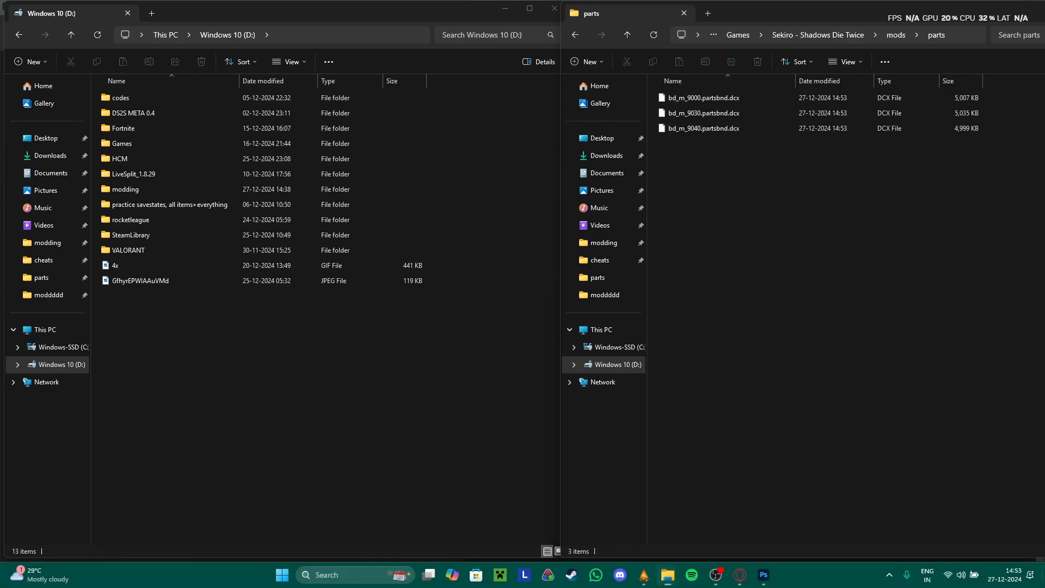
- Launch Sekiro from the desktop and continue the saved game
key(super+d)
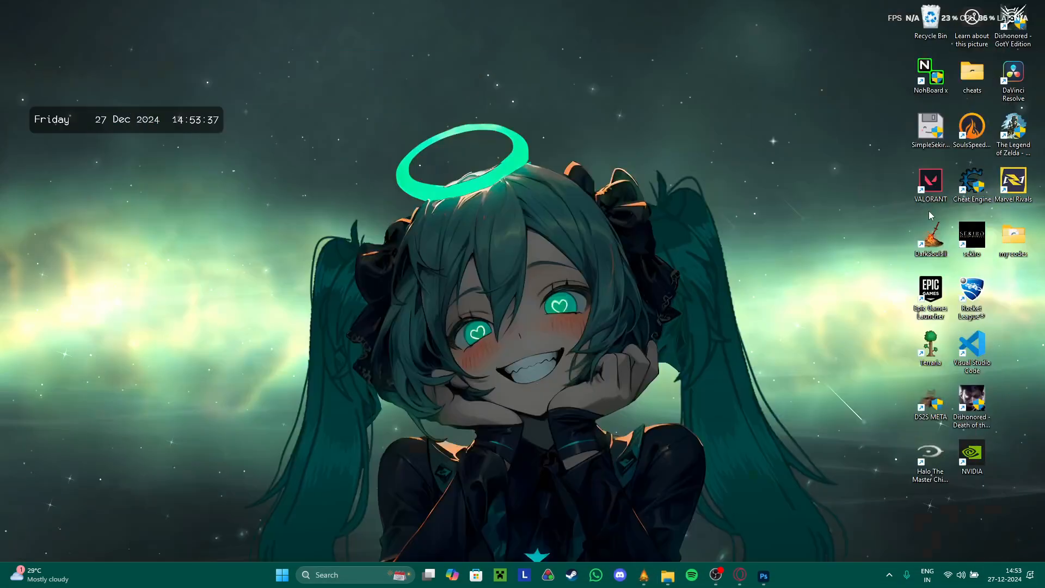
double_click(970, 239)
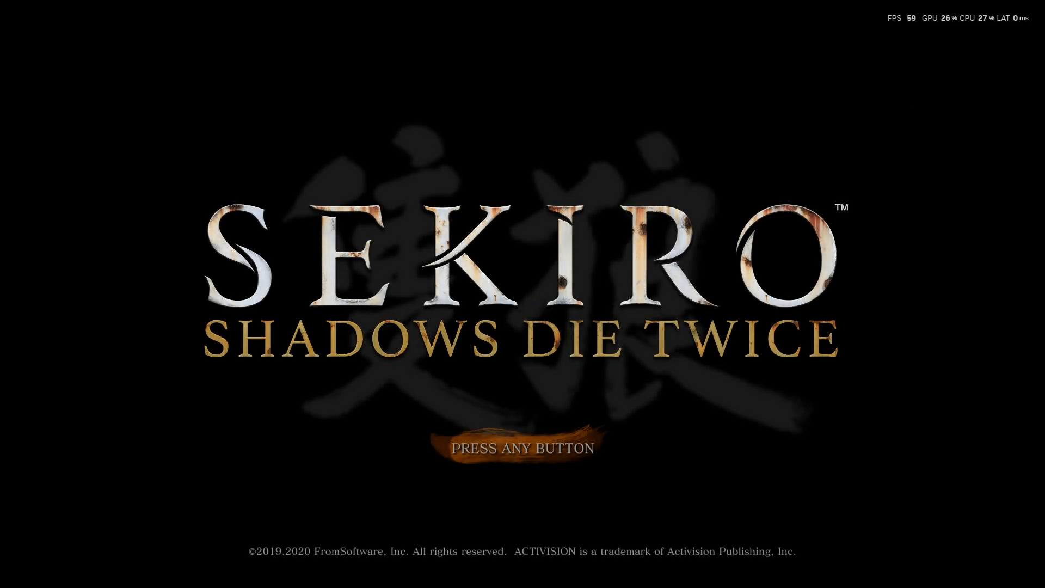
key(Return)
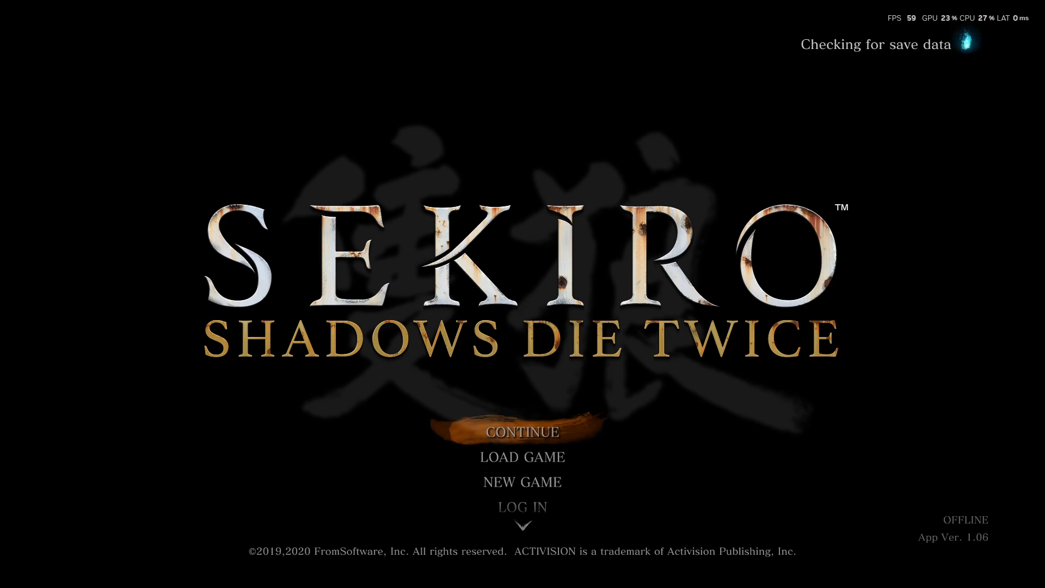
key(Return)
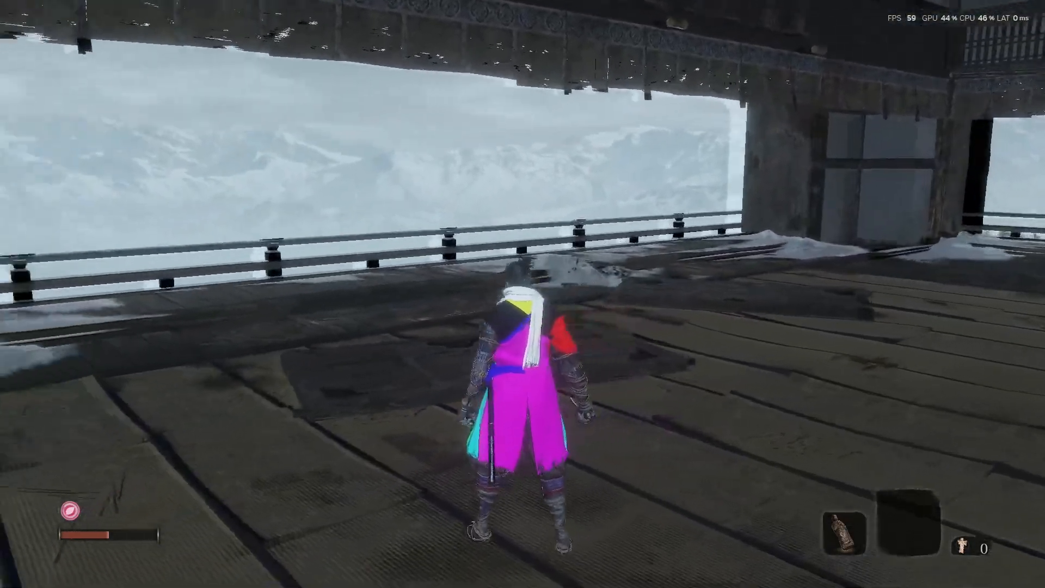
- Walk and turn the character around to examine the recolored outfit textures from the front, side and back
key(a)
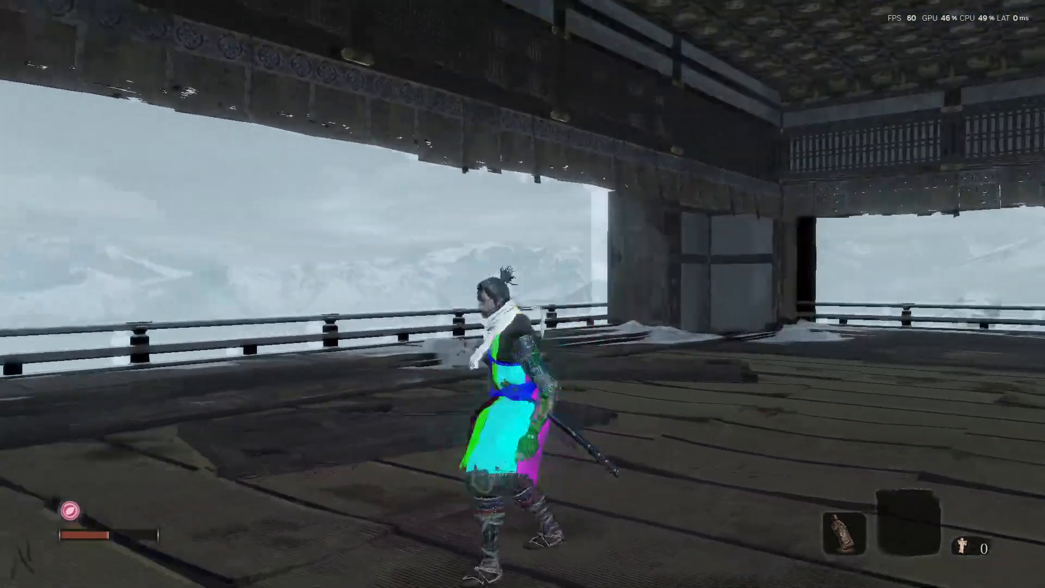
key(s)
key(w)
key(s)
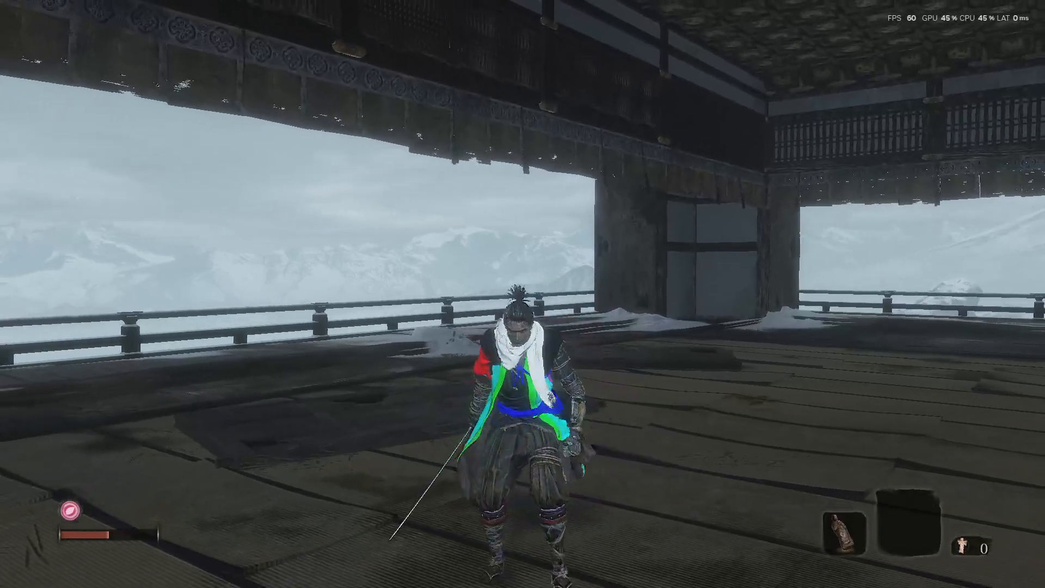
key(w)
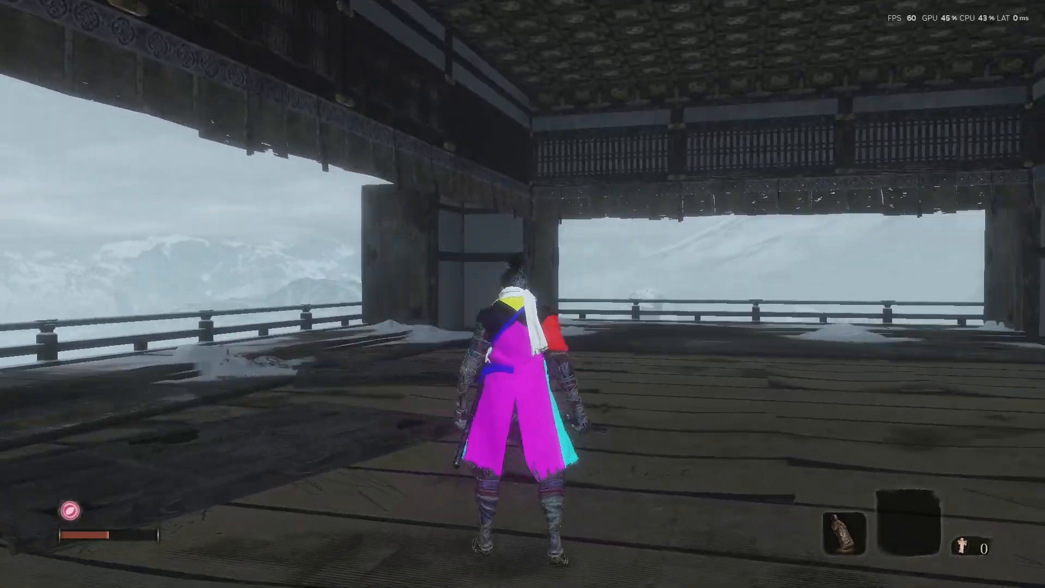
key(w)
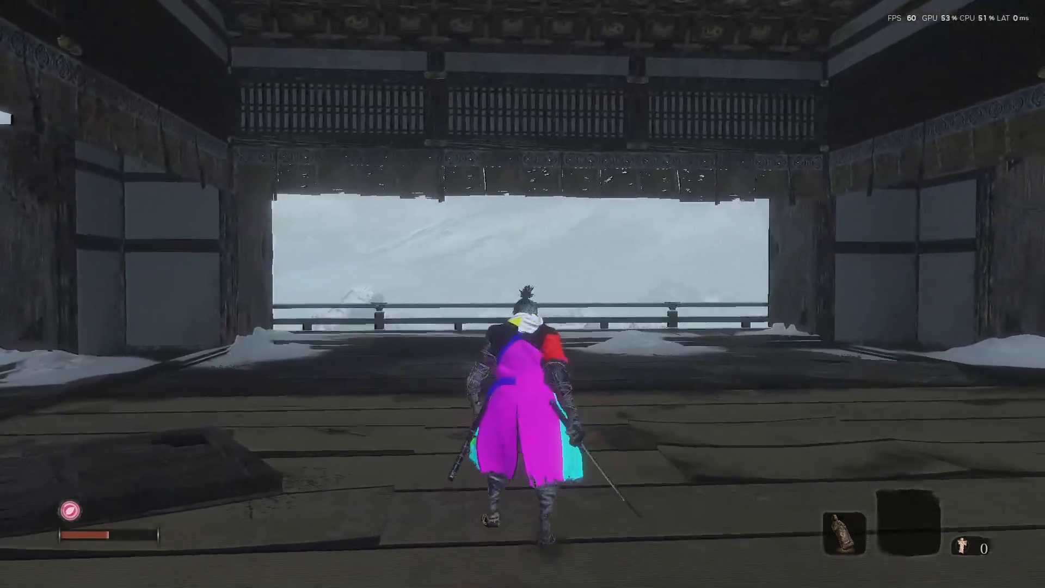
key(s)
key(Escape)
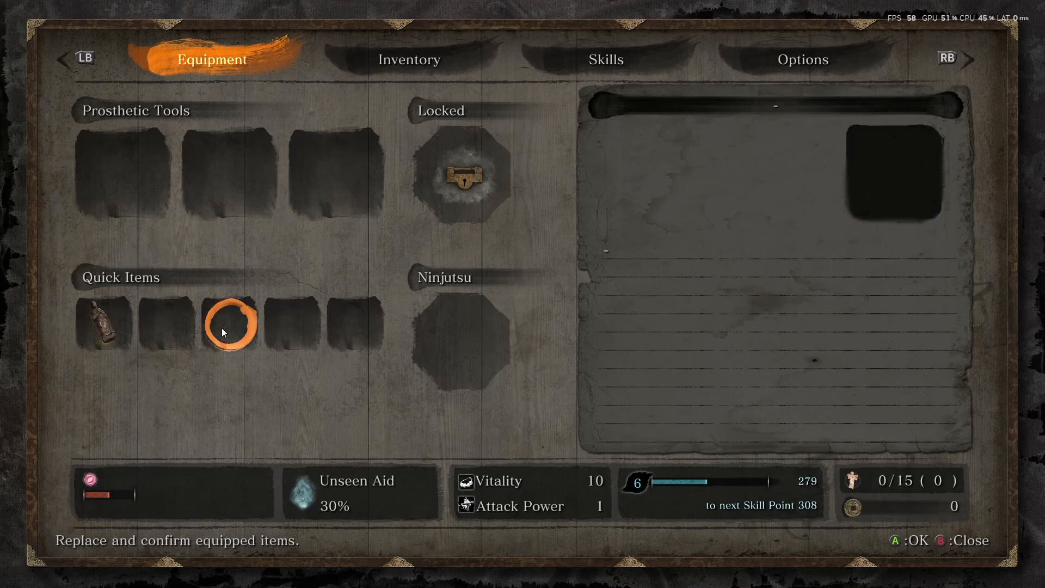
key(Escape)
key(Escape)
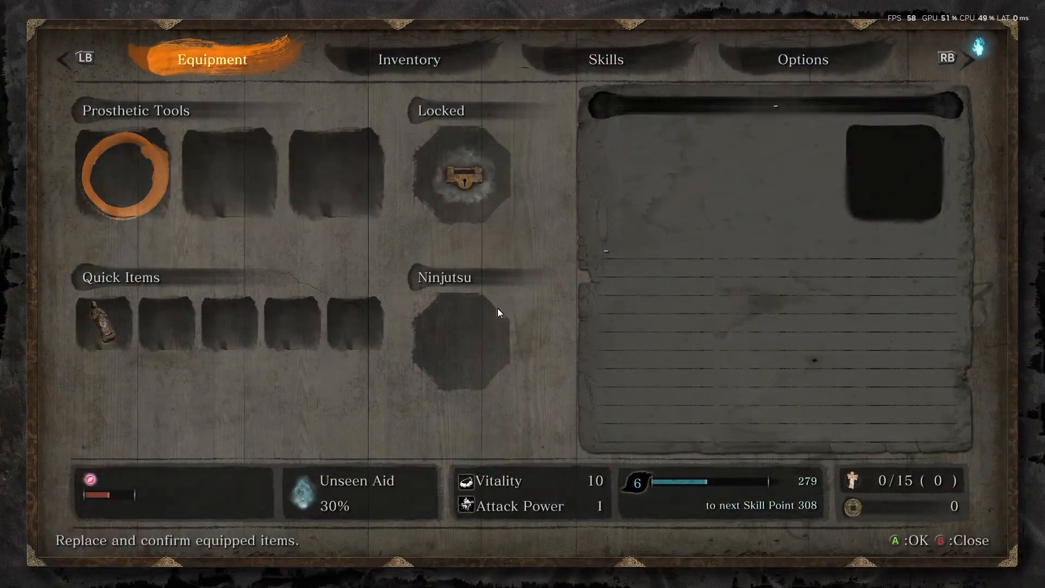
key(Escape)
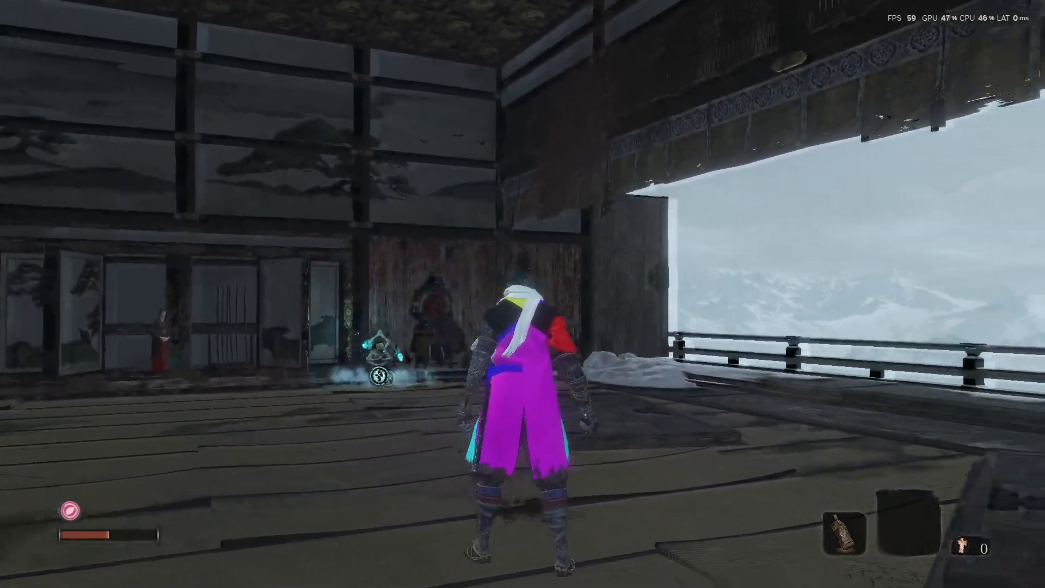
key(w)
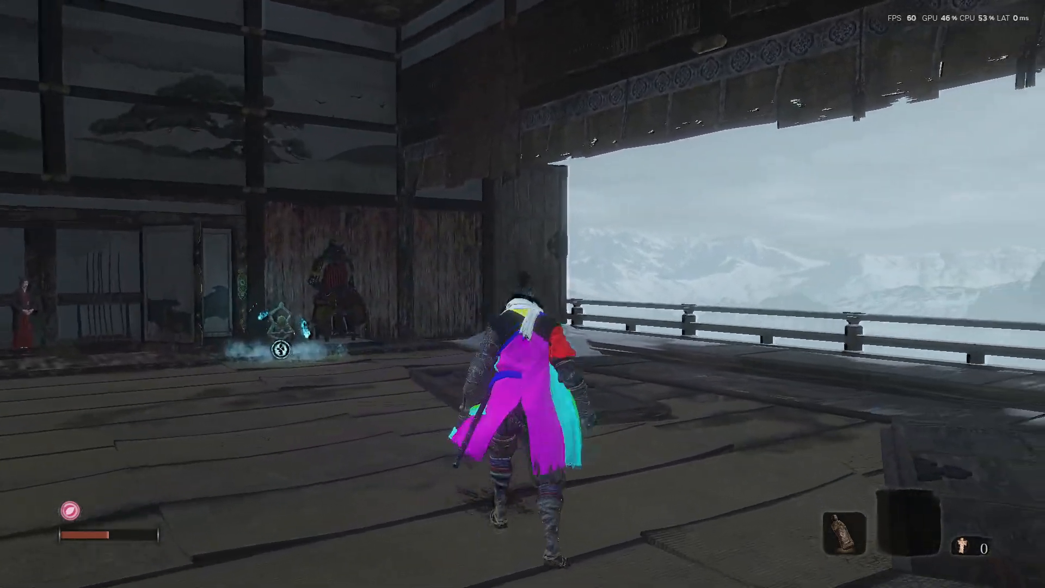
key(s)
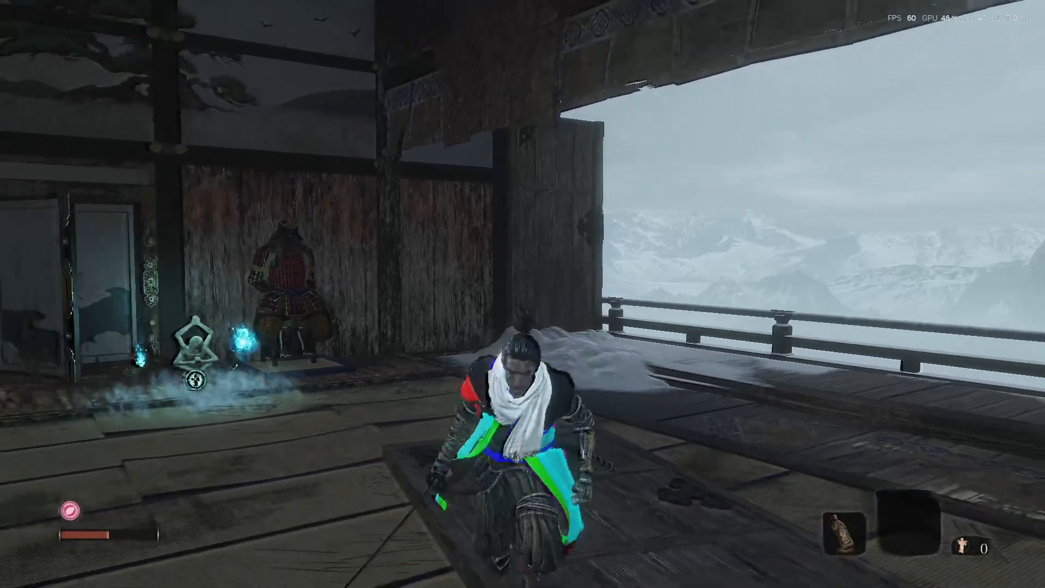
key(w)
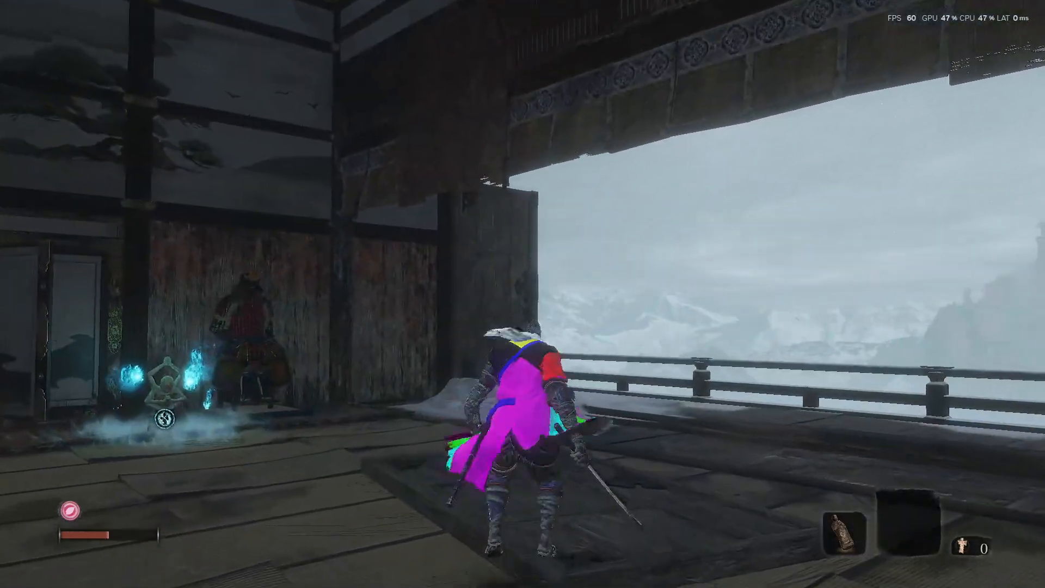
- Turn the character to view the outfit's front, save the game and quit to the title menu
key(s)
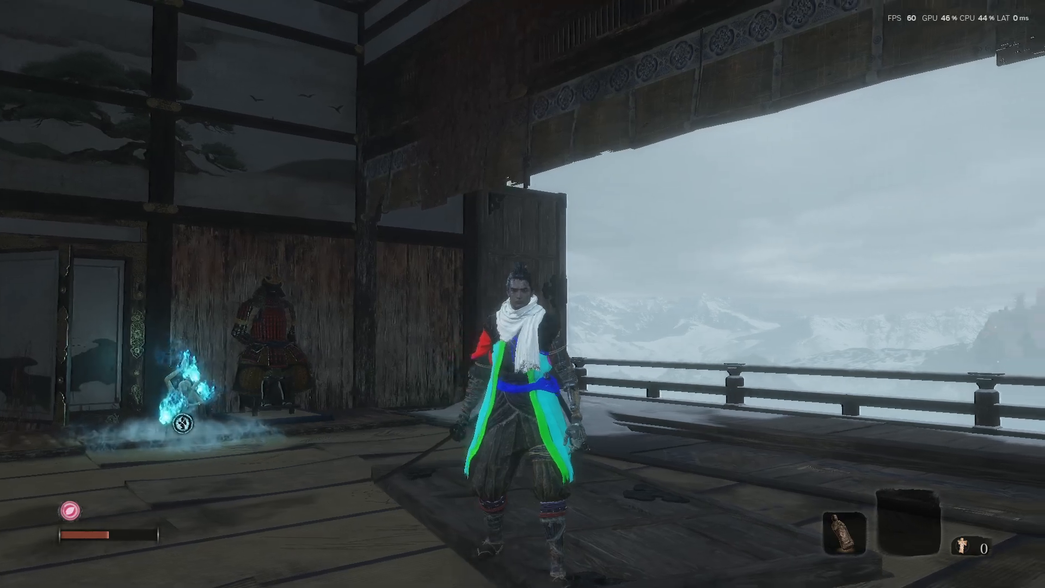
key(Escape)
click(803, 59)
click(247, 487)
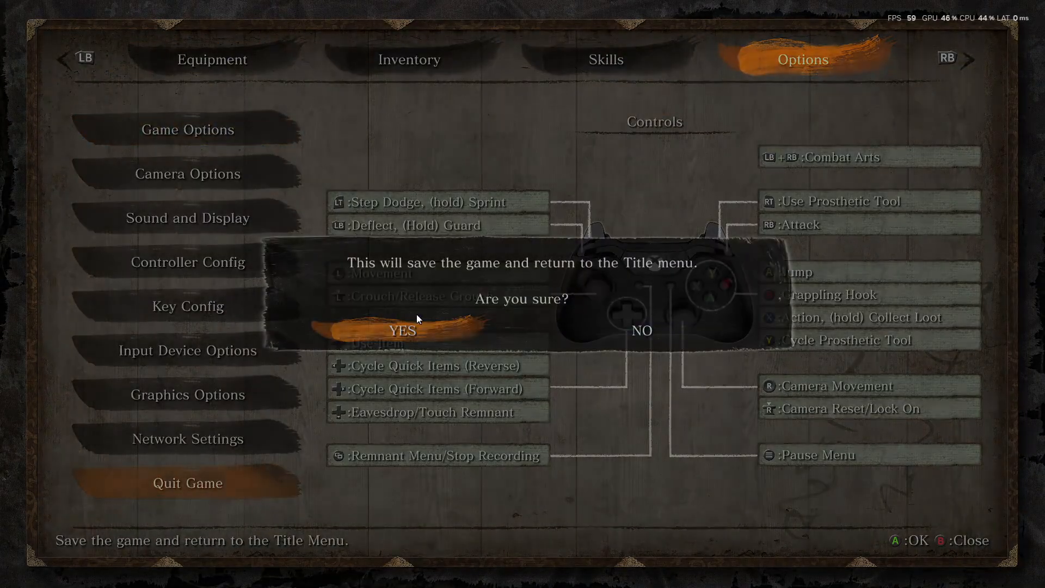
click(412, 335)
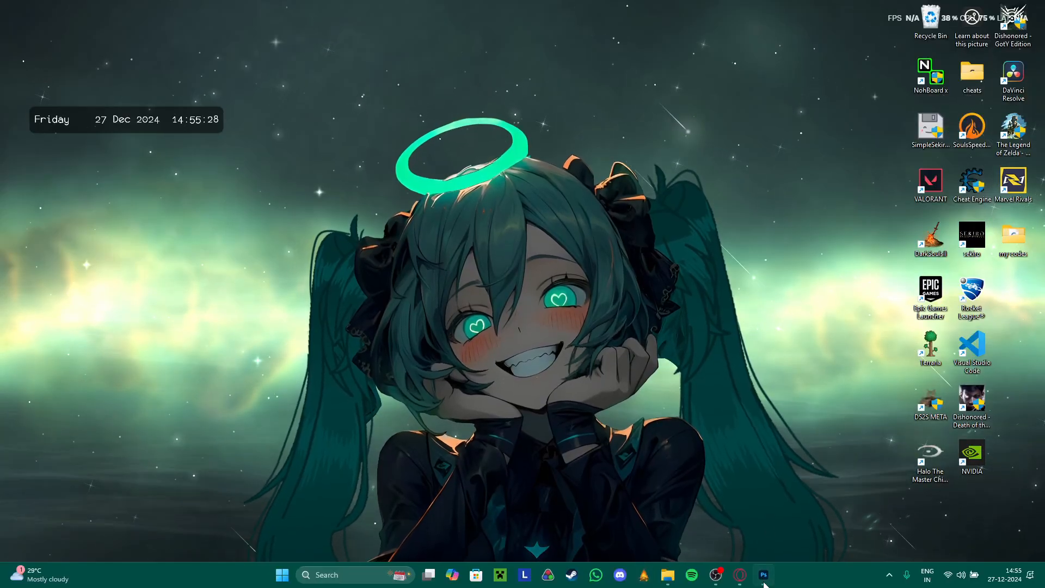
- Switch to the Yabber 1.3.1 and mods\parts windows in File Explorer and place them side by side
click(763, 574)
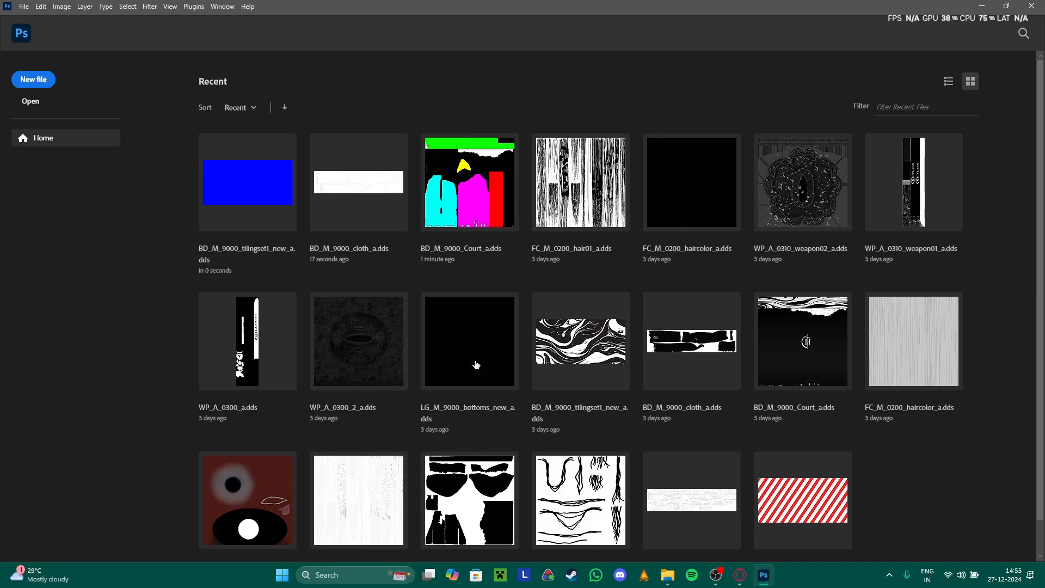
mouse_move(667, 578)
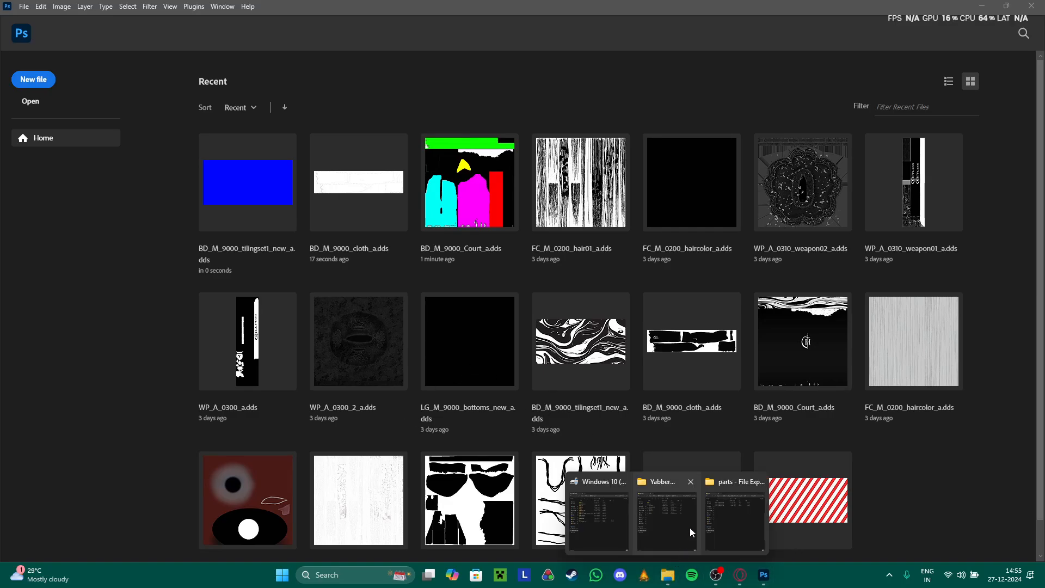
click(689, 530)
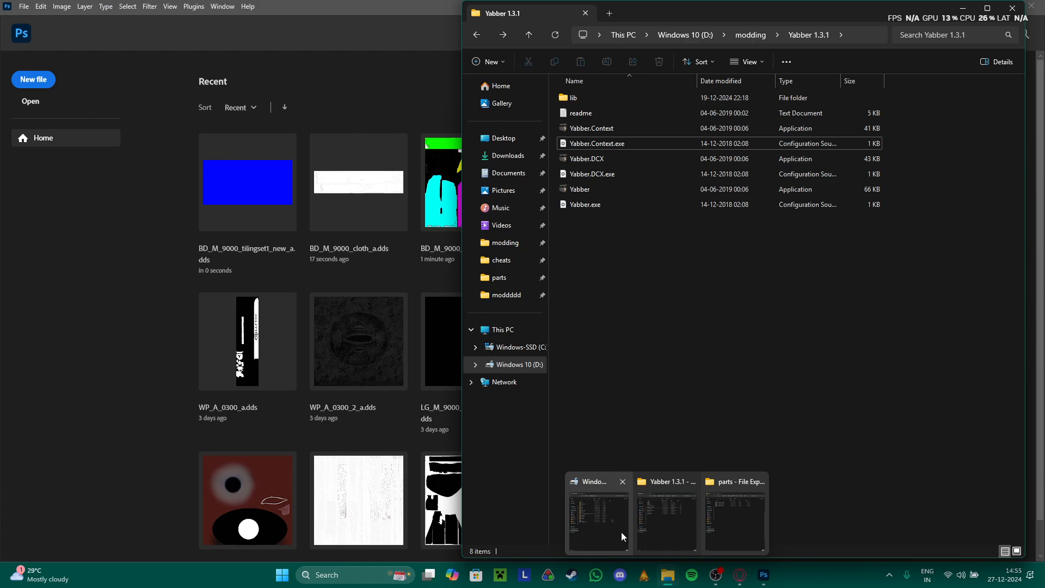
click(620, 531)
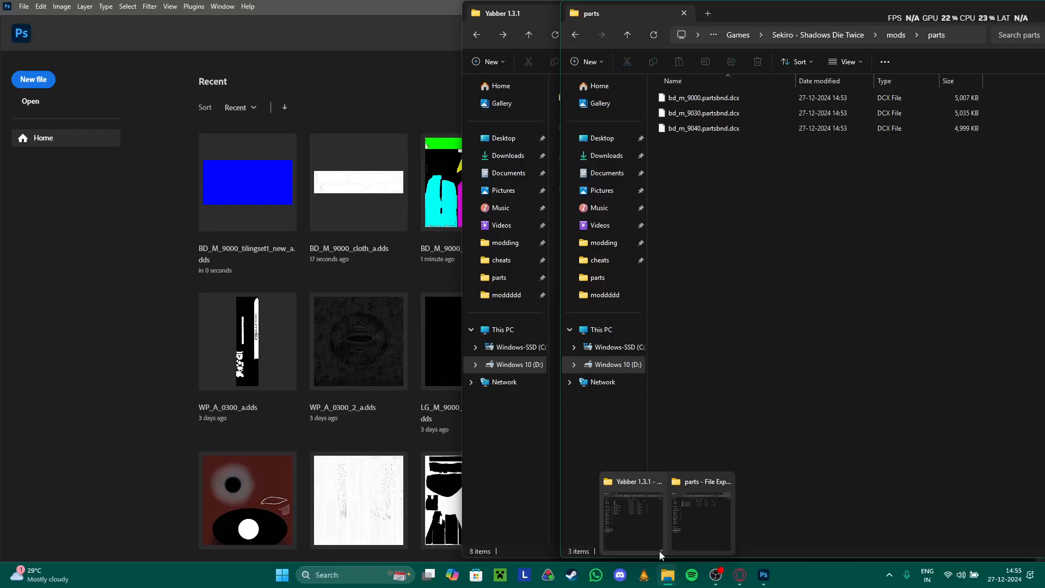
drag(742, 11, 203, 13)
key(alt+Up)
key(alt+Up)
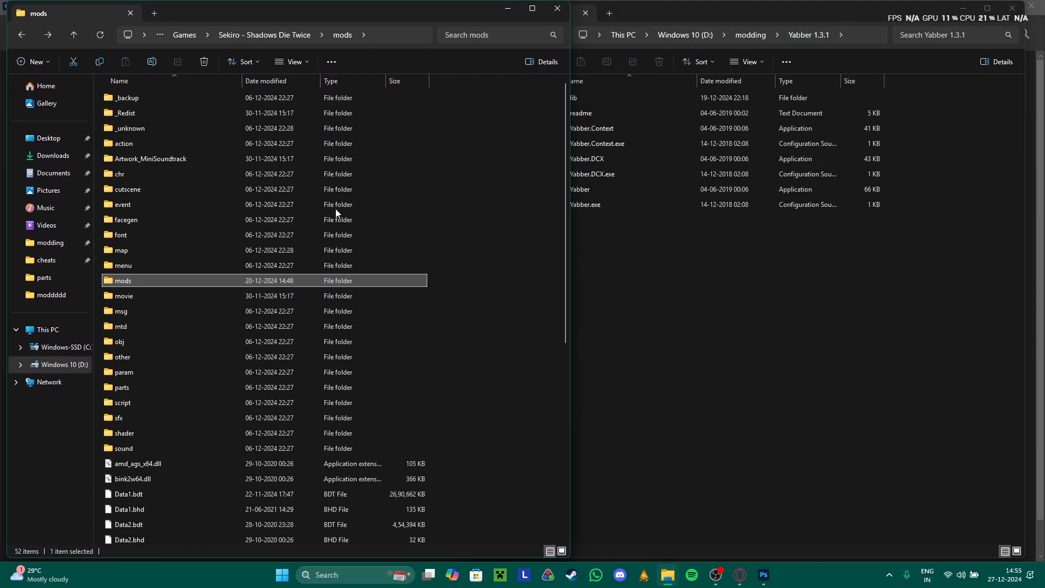
key(alt+Left)
key(alt+Left)
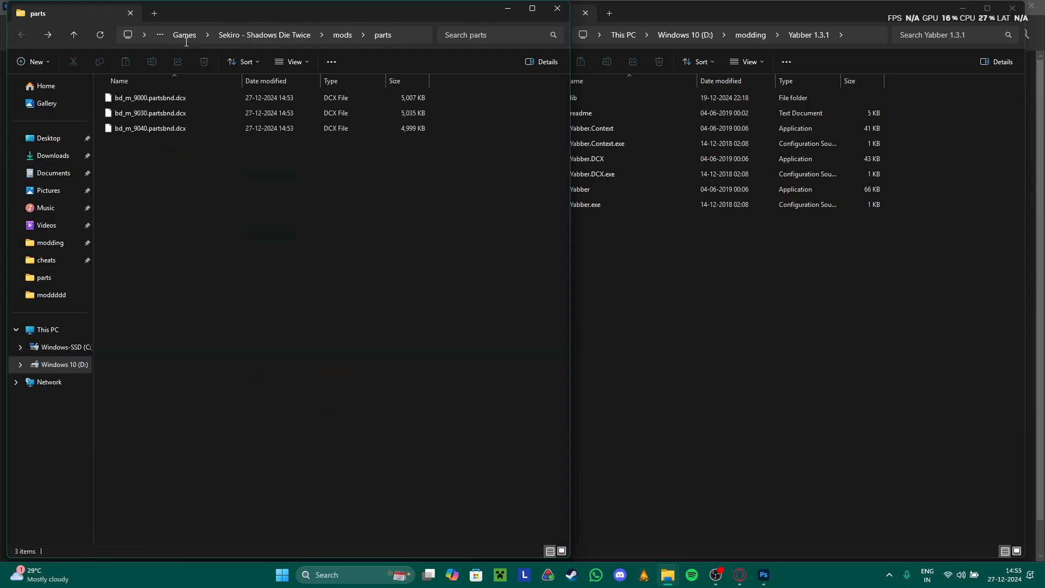
- Go from the mods\parts folder to the modding\new folder on drive D
click(186, 34)
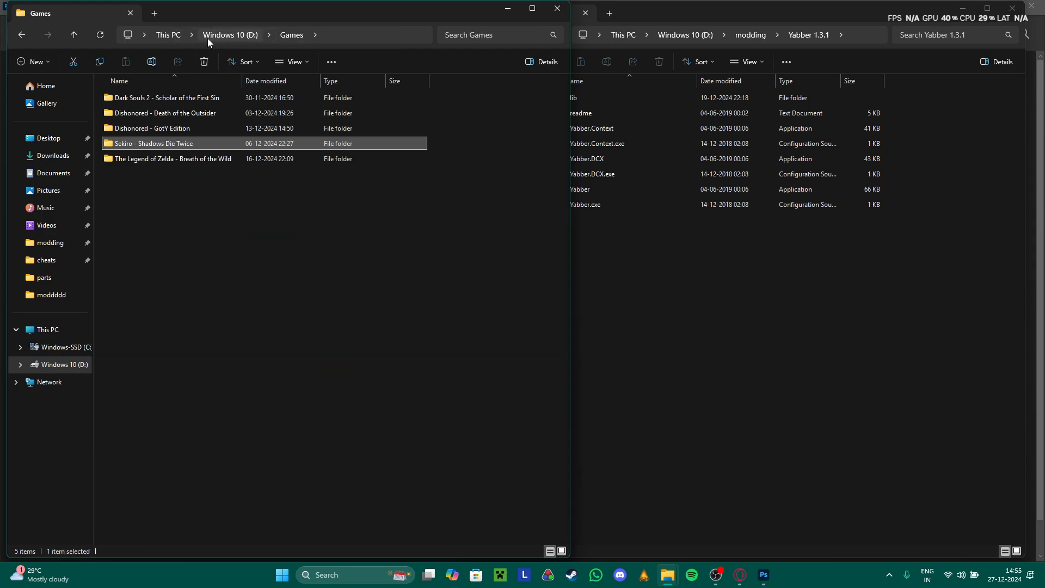
click(215, 35)
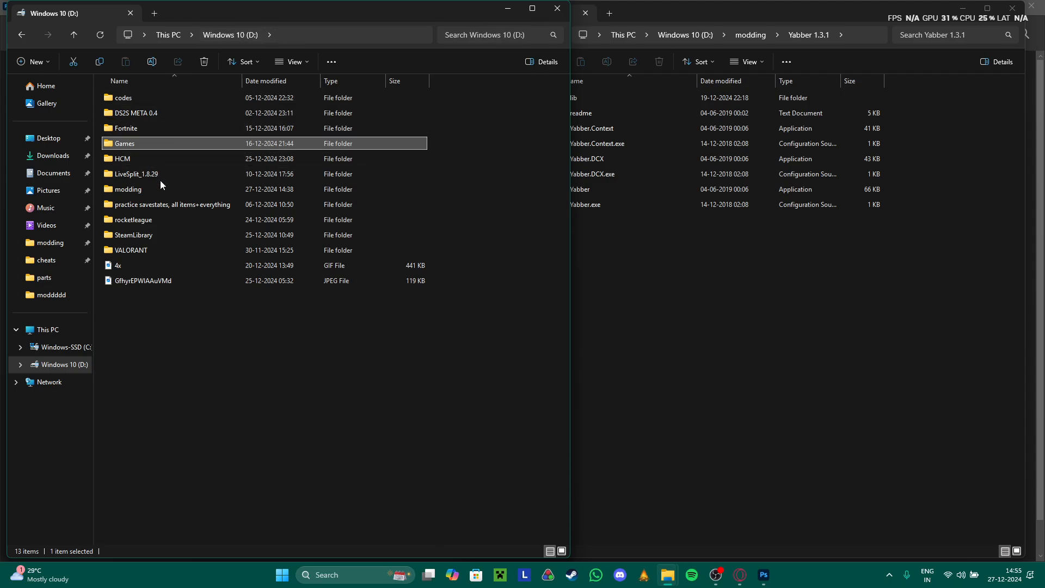
double_click(161, 190)
double_click(159, 98)
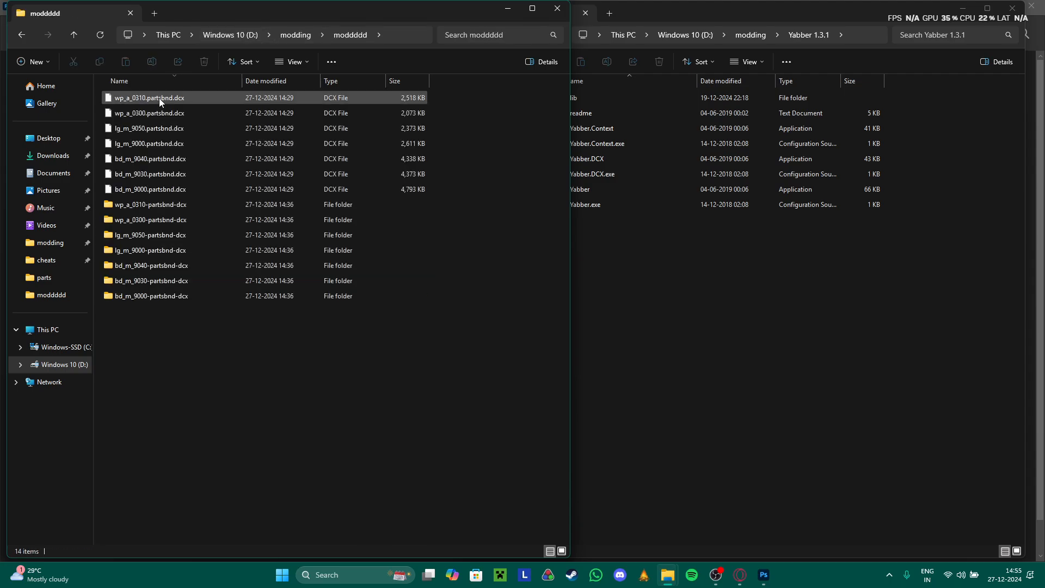
key(alt+Left)
double_click(163, 112)
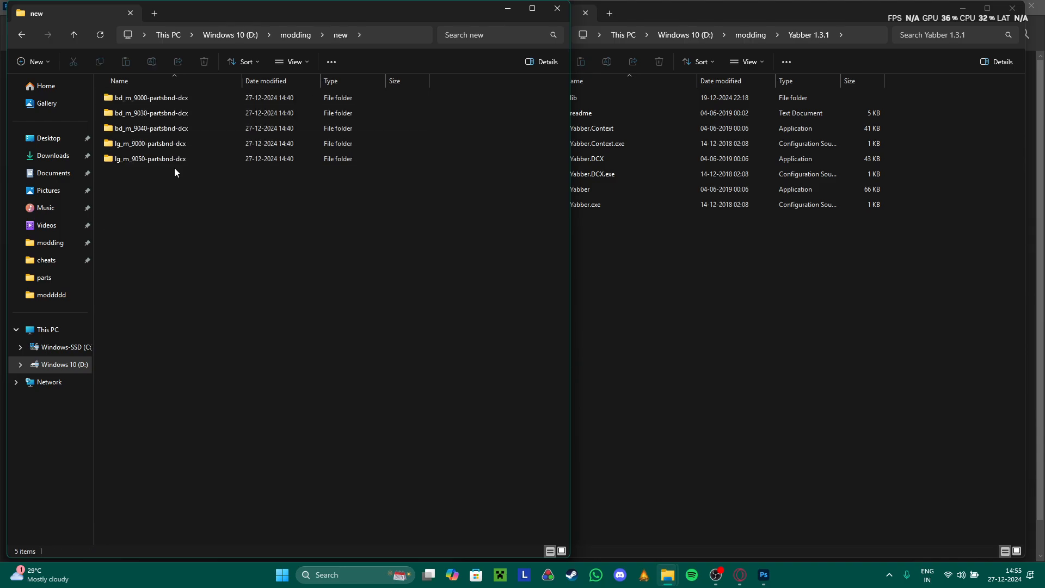
- Set the compression to SekiroDFLT in the _yabber-bnd4 XML file of lg_m_9000-partsbnd-dcx, save it and close it
click(171, 145)
double_click(171, 145)
double_click(156, 112)
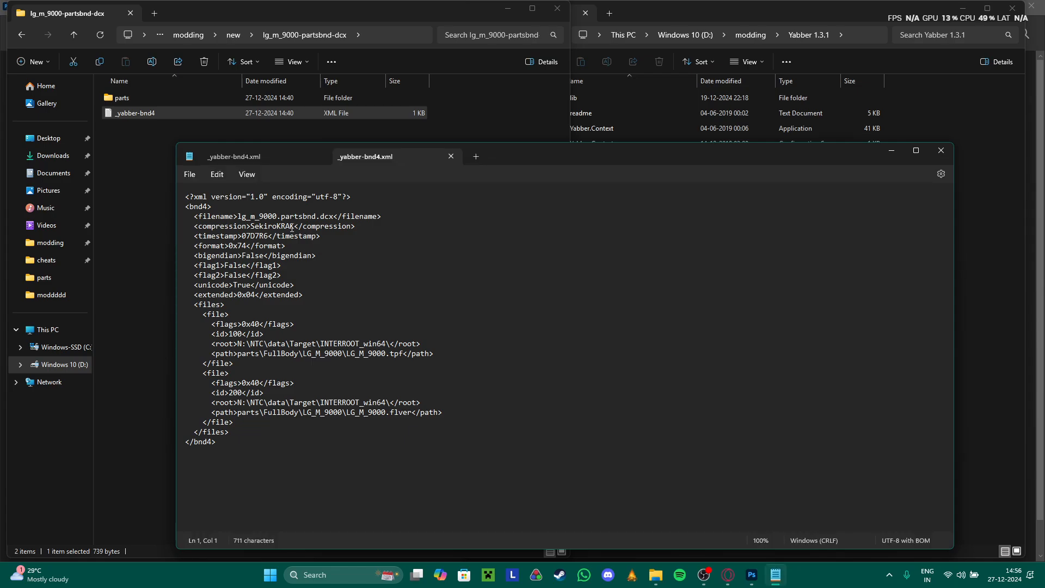
drag(294, 230, 278, 232)
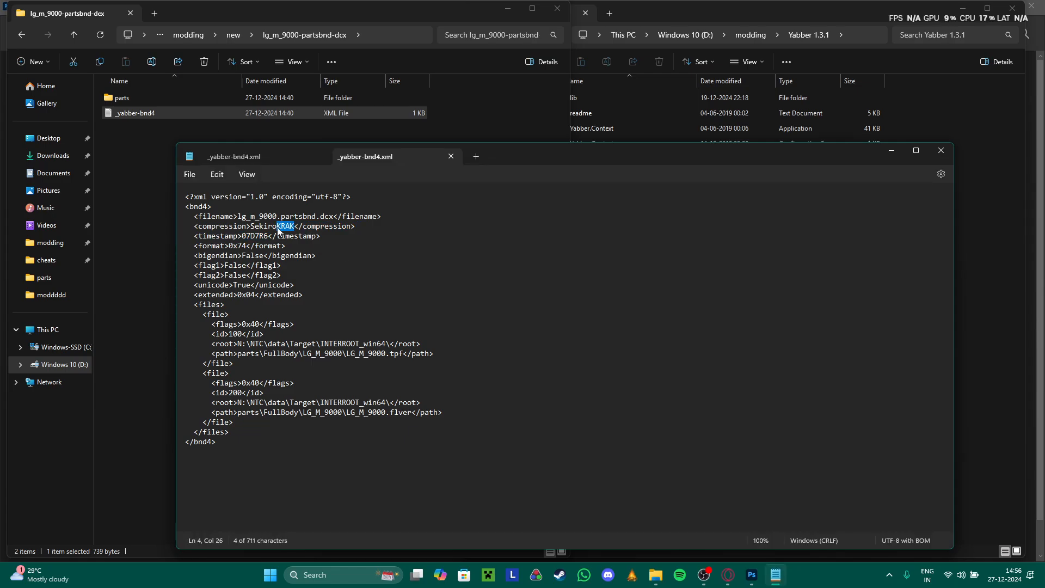
key(ctrl+s)
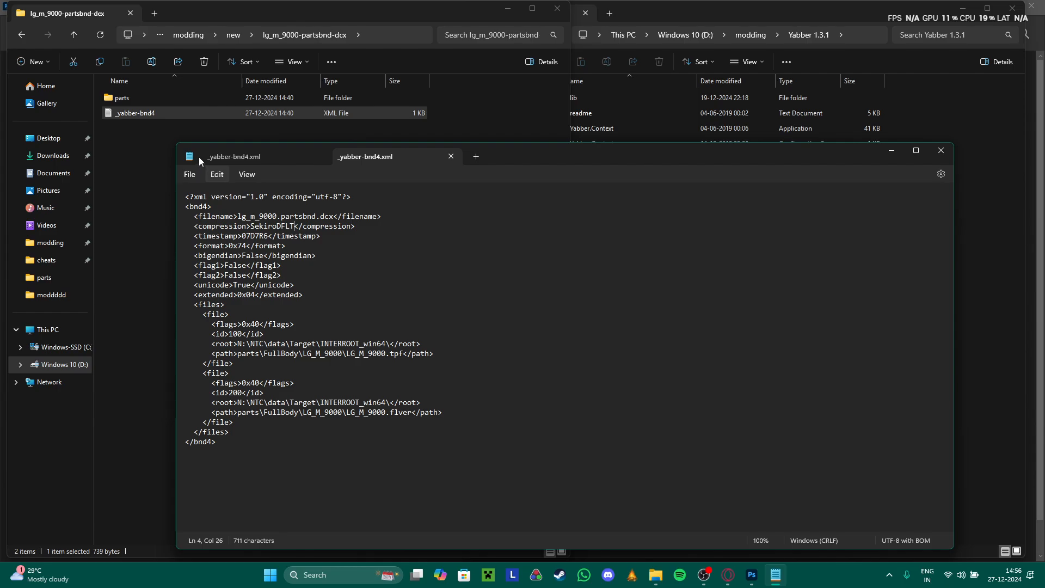
click(326, 156)
click(322, 156)
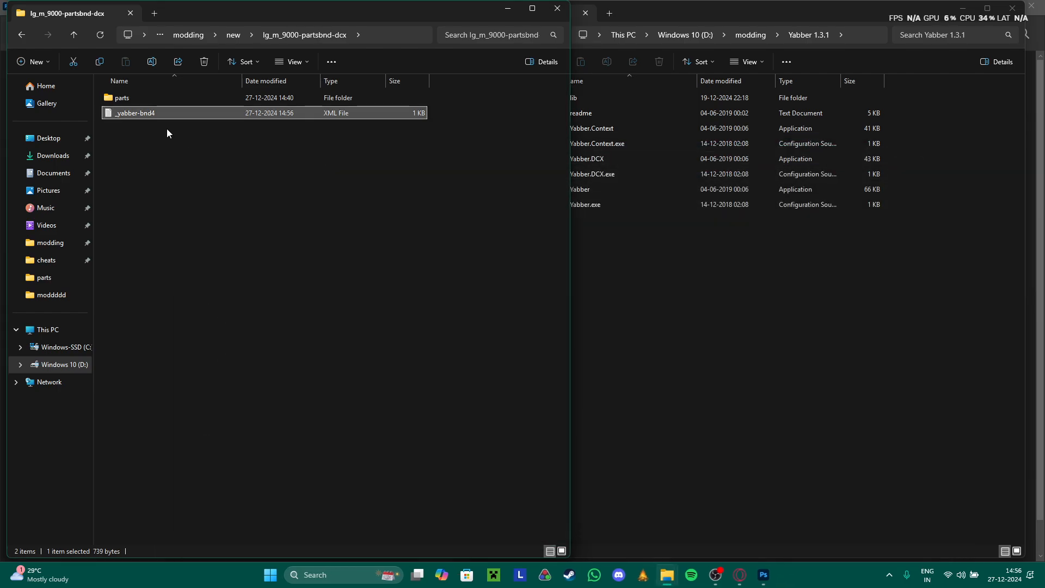
- Unpack LG_M_9000.tpf from parts\FullBody\LG_M_9000 with Yabber and delete the original .tpf file
double_click(159, 100)
double_click(154, 96)
double_click(159, 99)
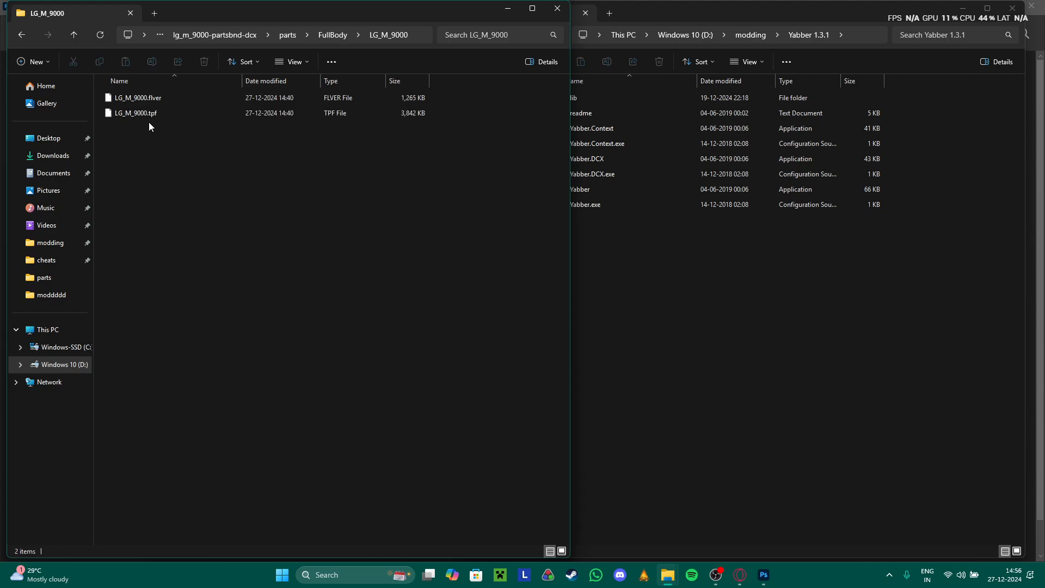
click(141, 112)
drag(123, 112, 646, 190)
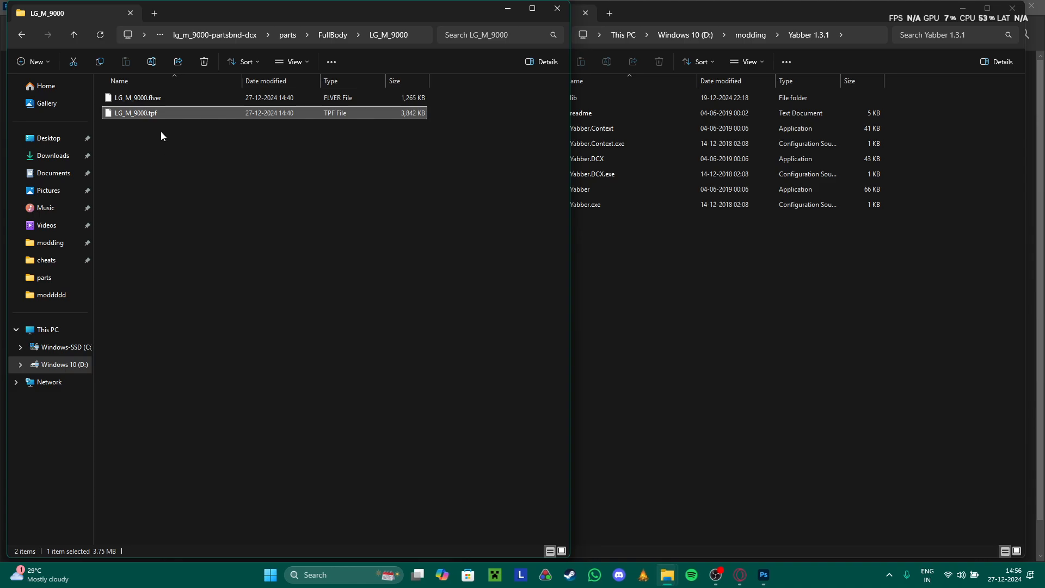
click(165, 129)
click(165, 114)
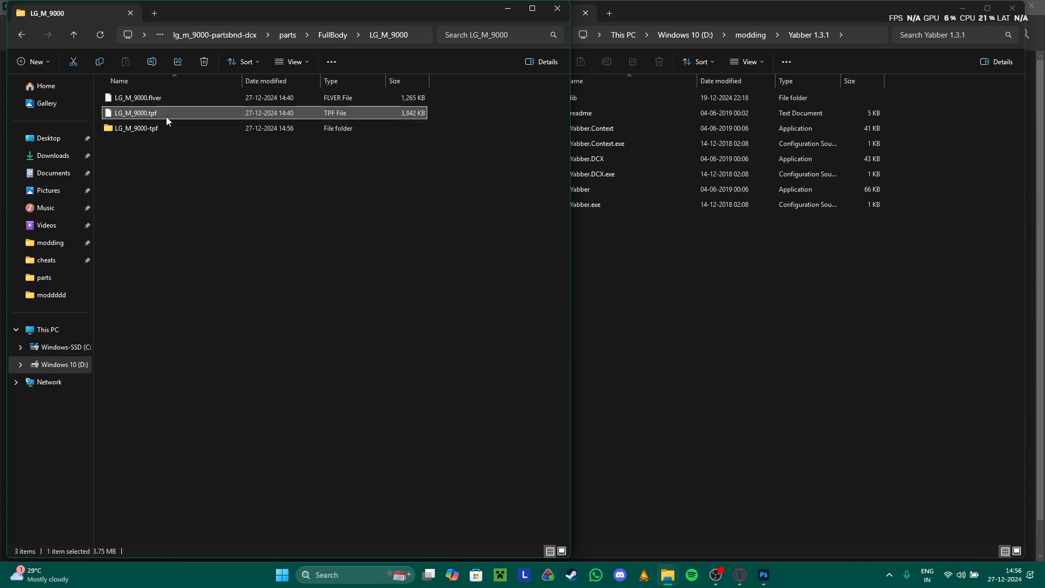
key(Delete)
- Open the unpacked LG_M_9000-tpf folder and show its textures as extra large icons
double_click(155, 118)
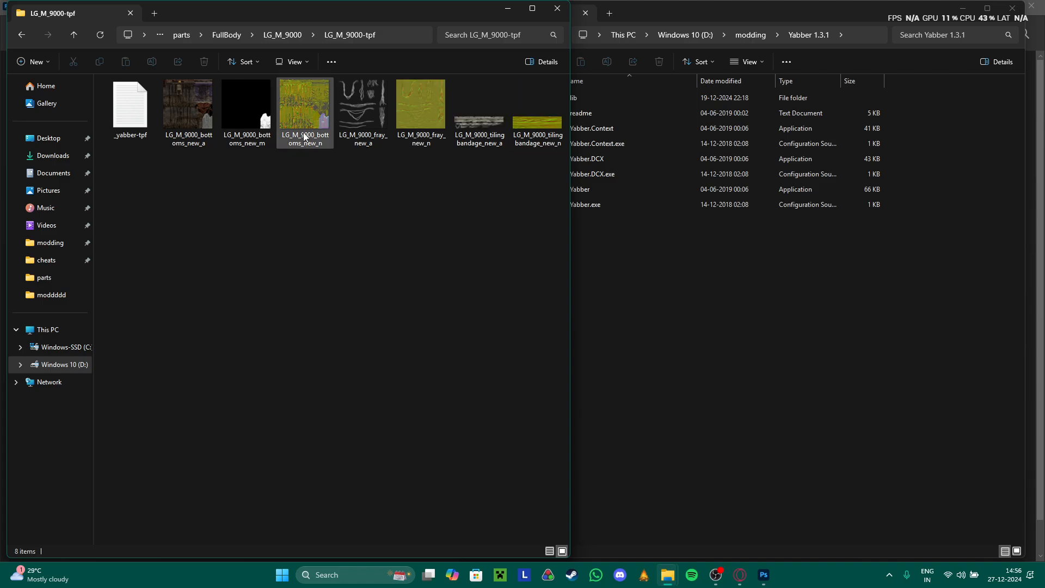
right_click(296, 219)
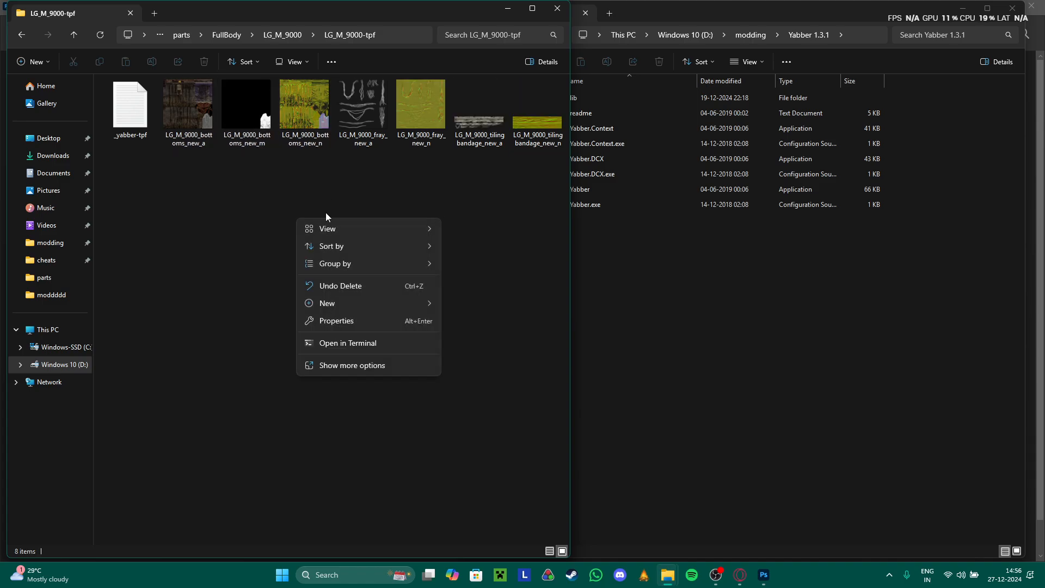
mouse_move(381, 229)
click(524, 232)
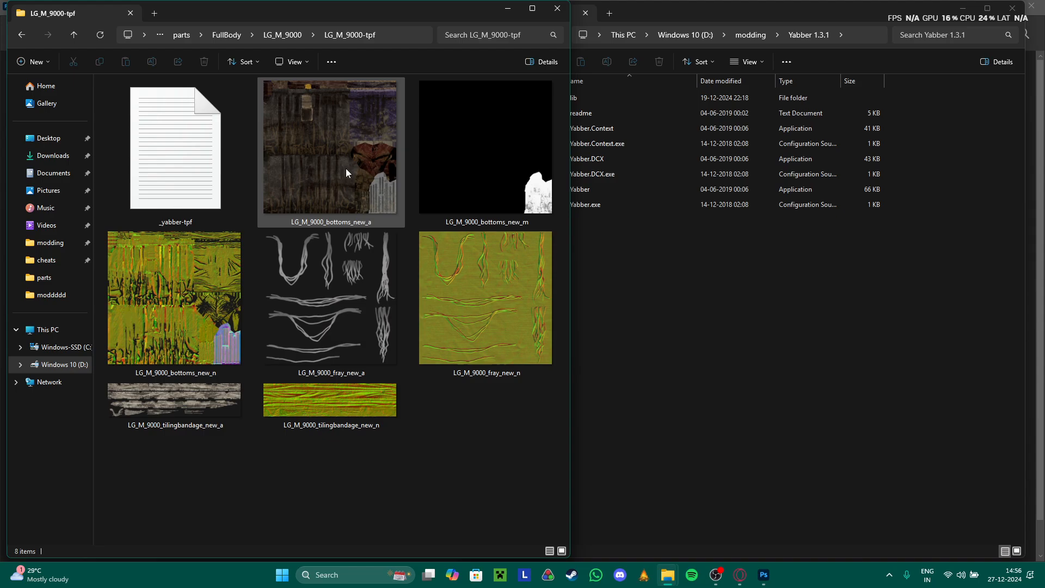
- Open the LG_M_9000_bottoms_new_a texture in Photoshop
key(alt+Tab)
key(alt+Tab)
key(alt+Tab)
key(alt+Tab)
key(alt+Tab)
drag(376, 196, 677, 177)
click(504, 237)
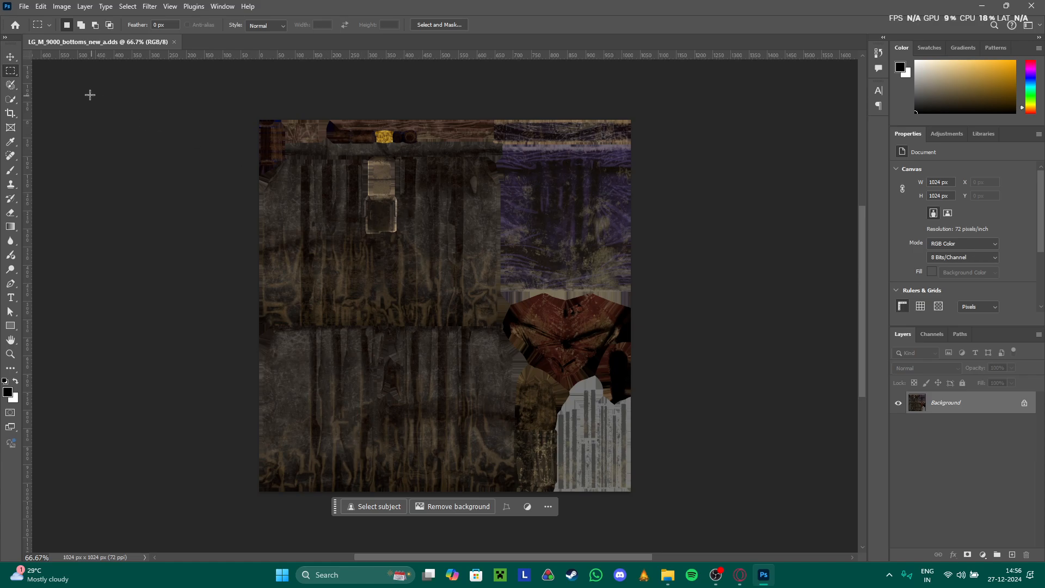
- Copy the 669 px wide gray trouser area and the purple block with its upper strip, 374 by 466 px, from the background onto separate layers
drag(257, 117, 502, 495)
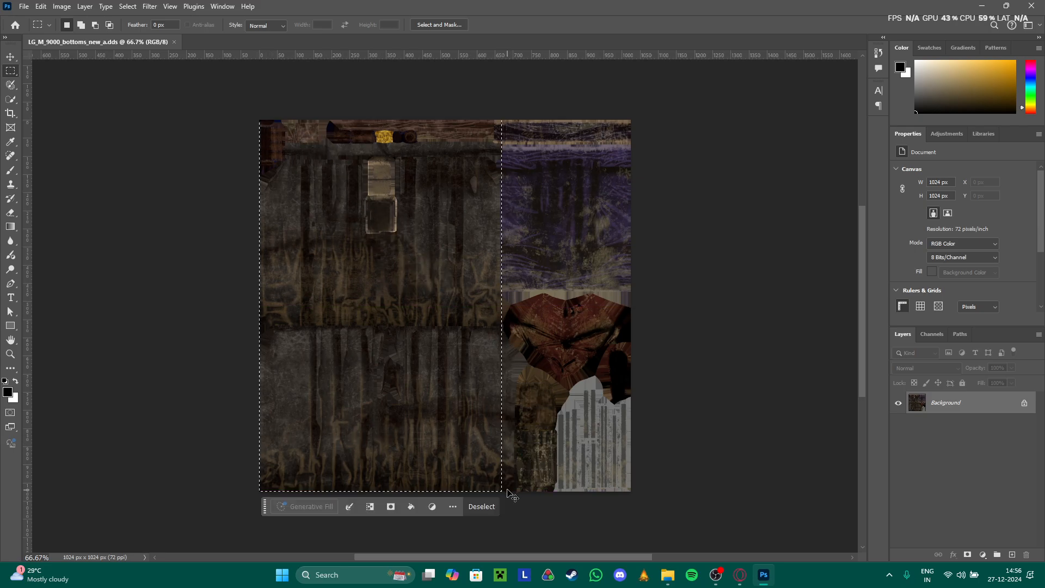
key(ctrl+j)
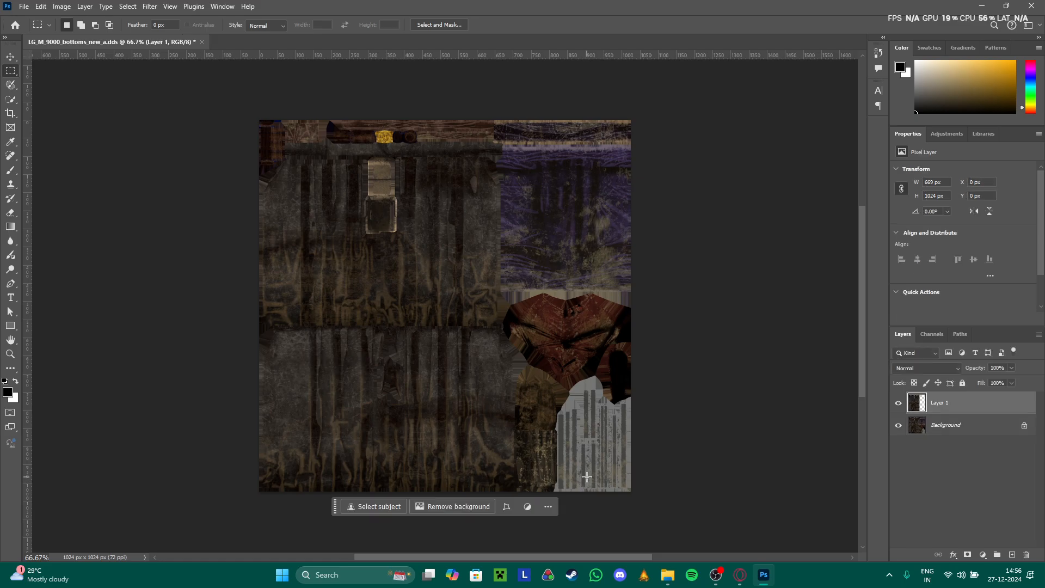
drag(491, 118, 629, 257)
click(511, 146)
drag(495, 121, 663, 289)
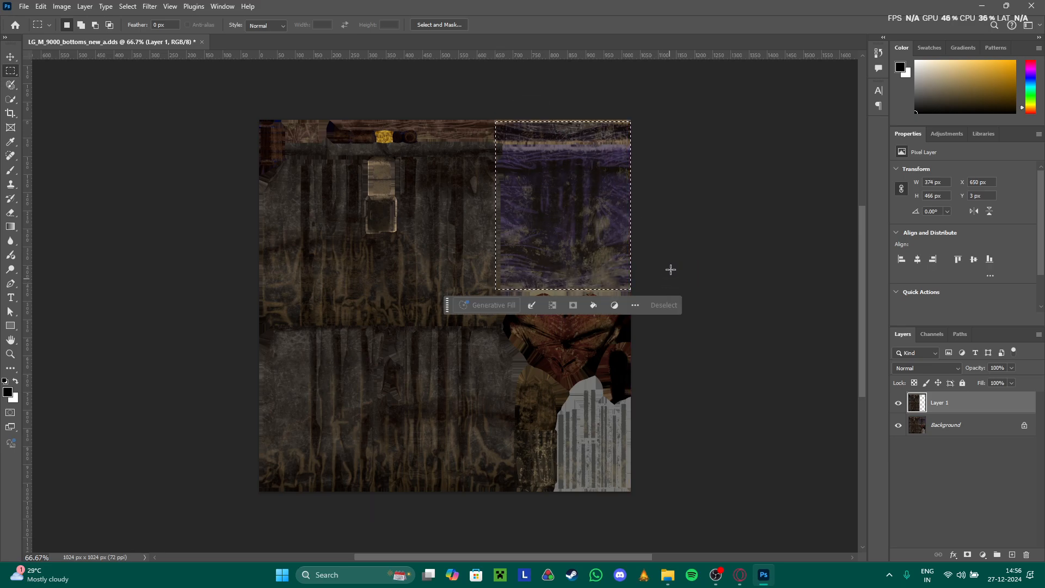
drag(493, 144, 502, 290)
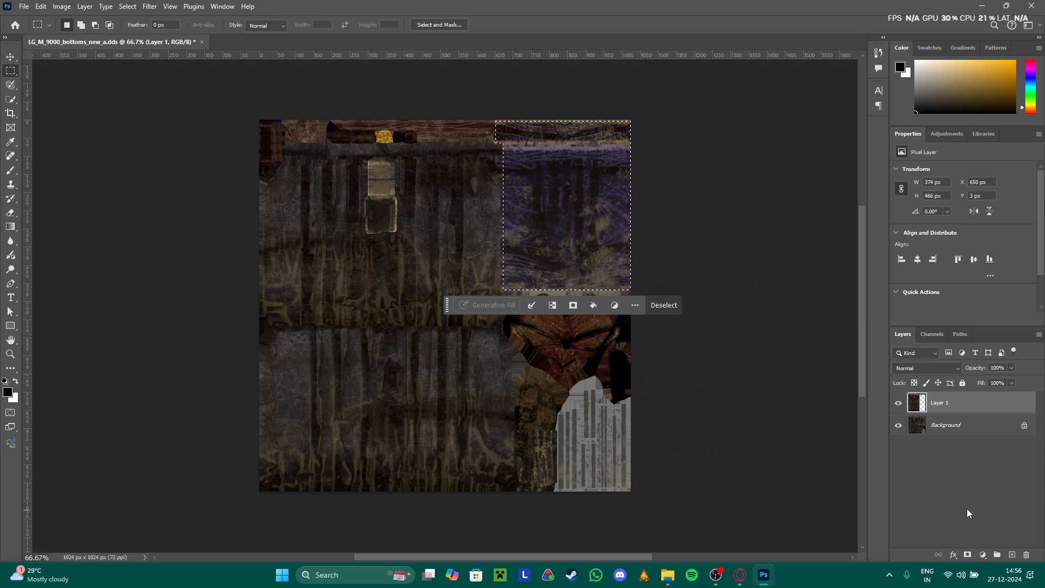
click(971, 427)
key(ctrl+j)
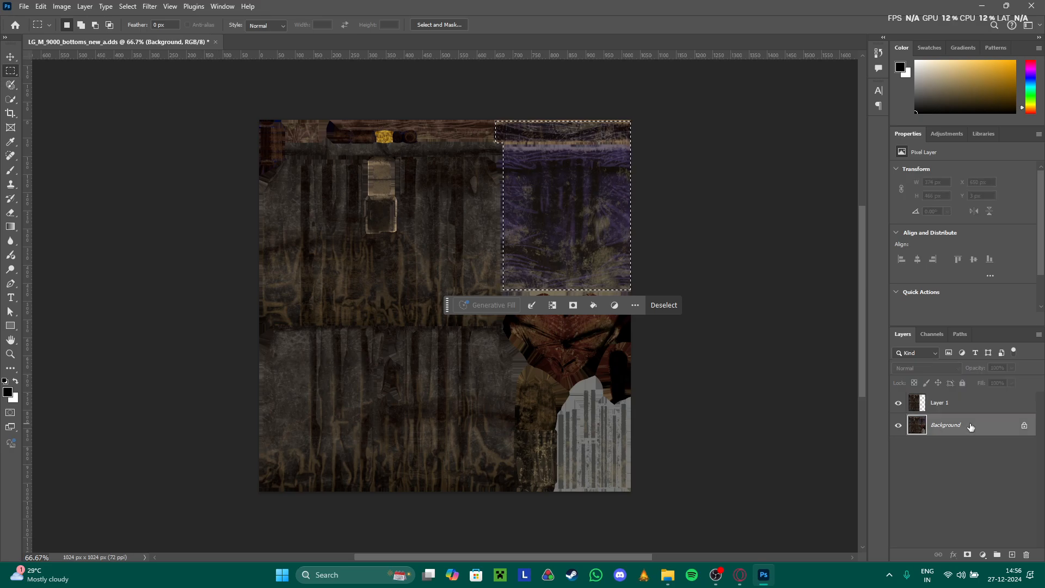
- Add a black solid color fill layer directly above the Background layer
click(957, 451)
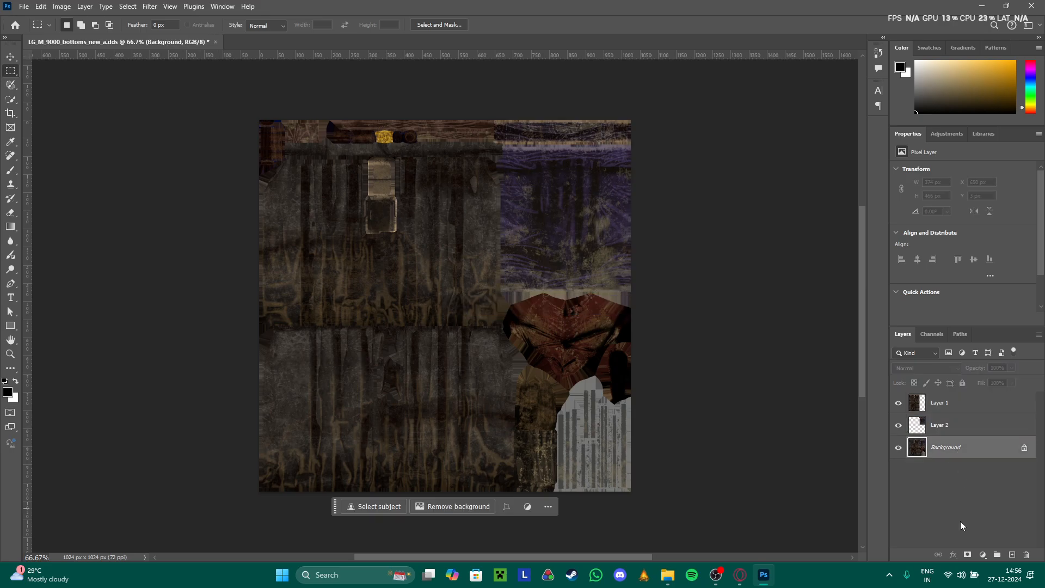
click(982, 554)
click(979, 361)
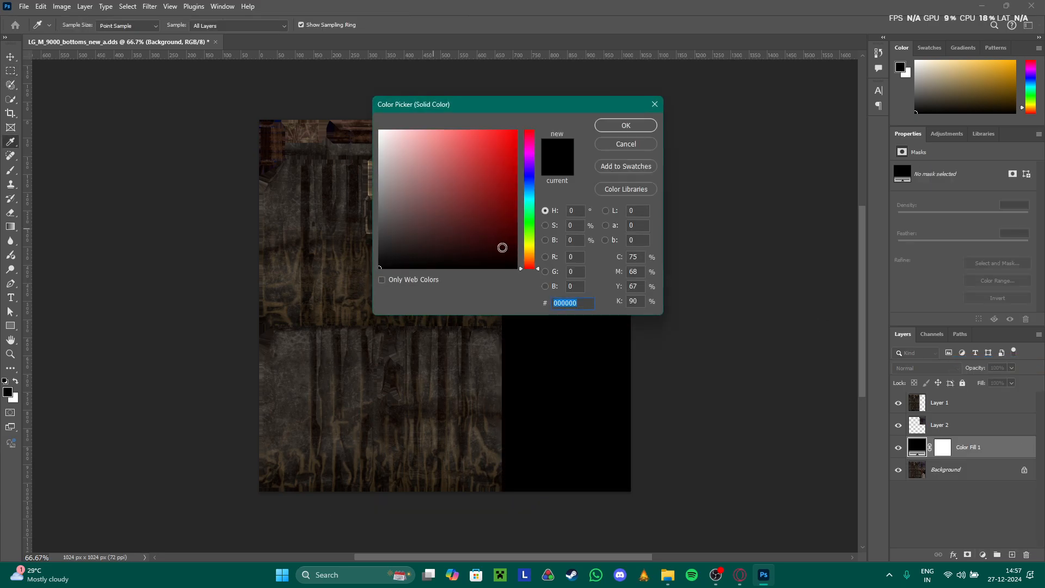
click(501, 248)
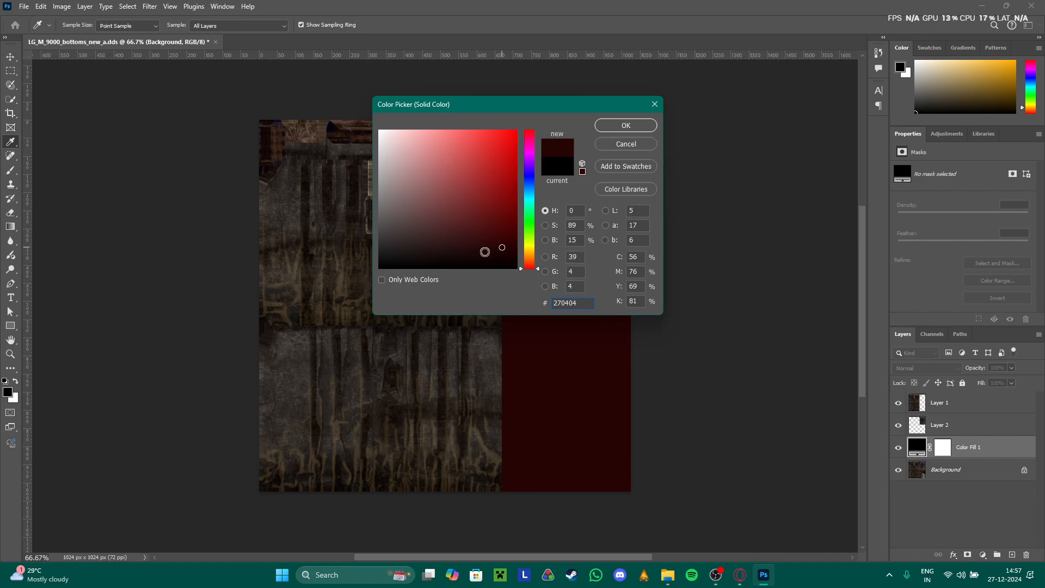
click(603, 130)
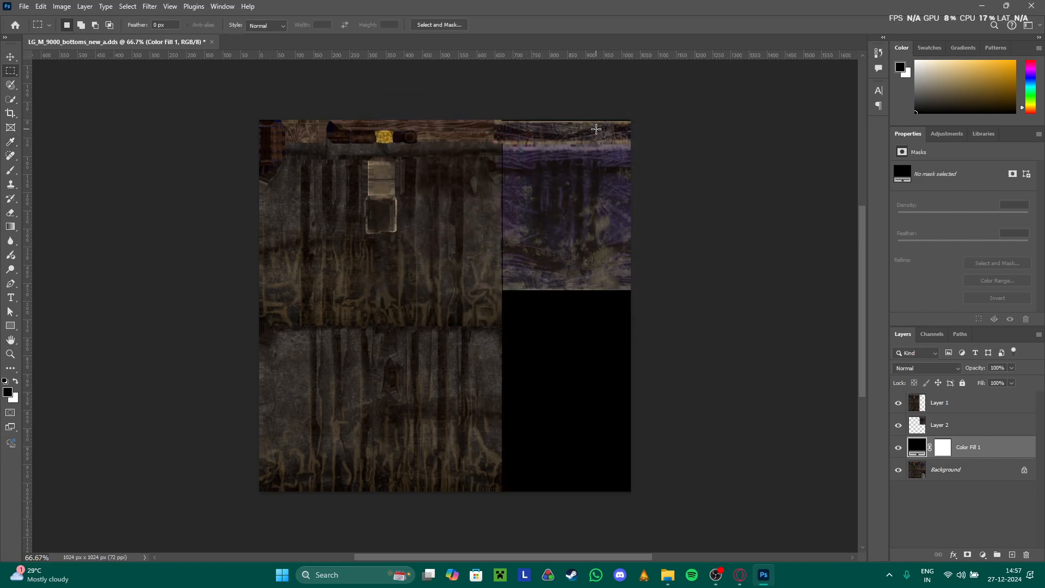
- Add a white (ffffff) solid color fill layer above Layer 2, masked to the purple block and its upper strip
click(969, 431)
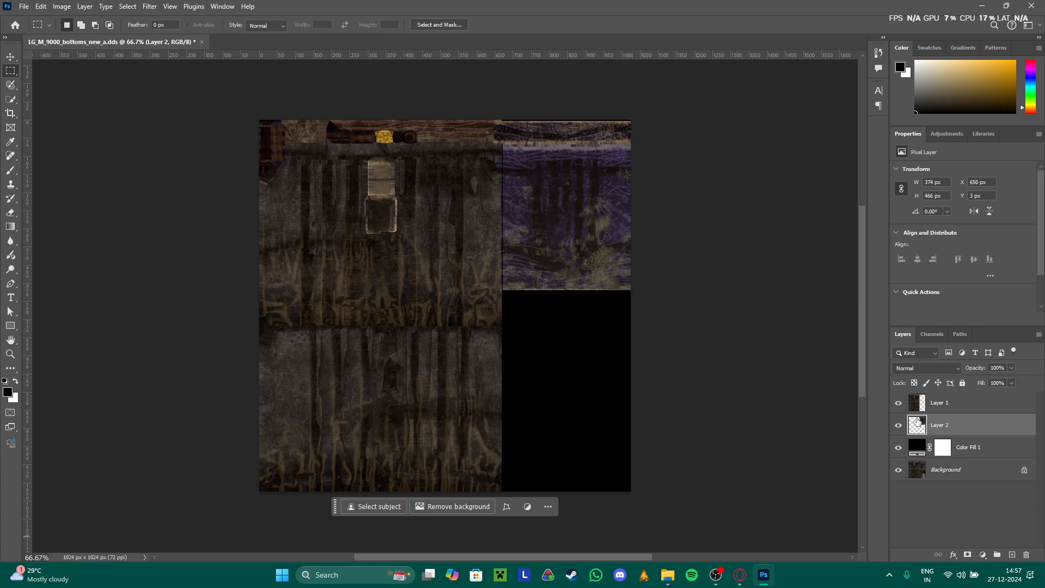
ctrl+click(917, 422)
click(982, 554)
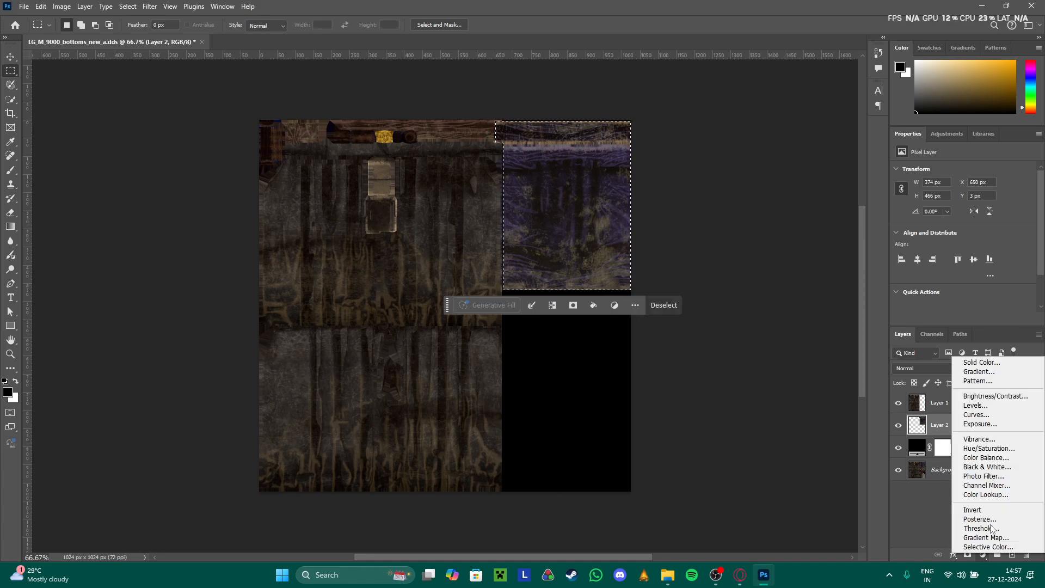
click(981, 362)
text(ffffff)
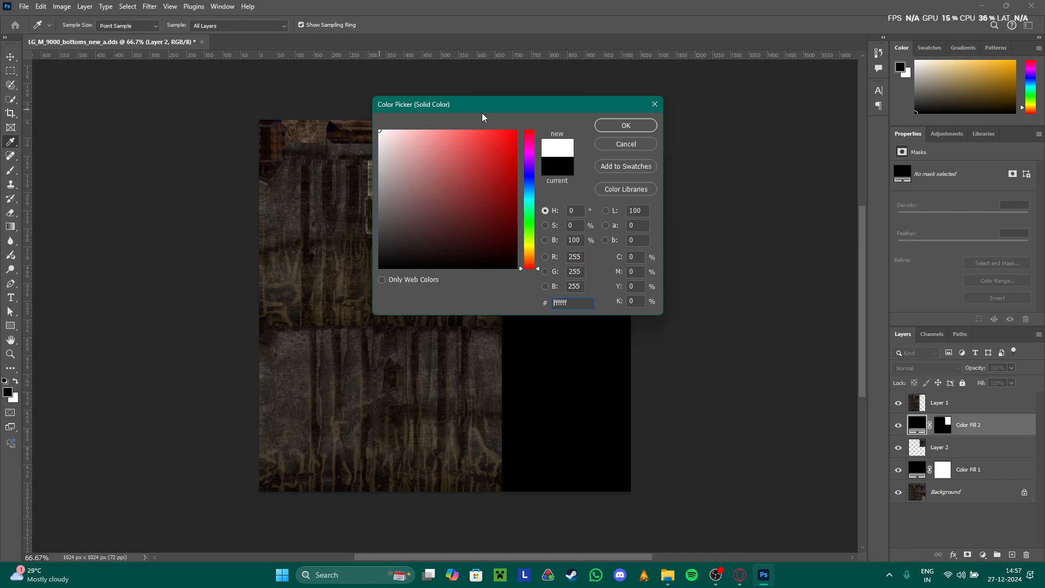
click(626, 125)
- Try a red solid color fill over the whole canvas above Layer 1
click(957, 403)
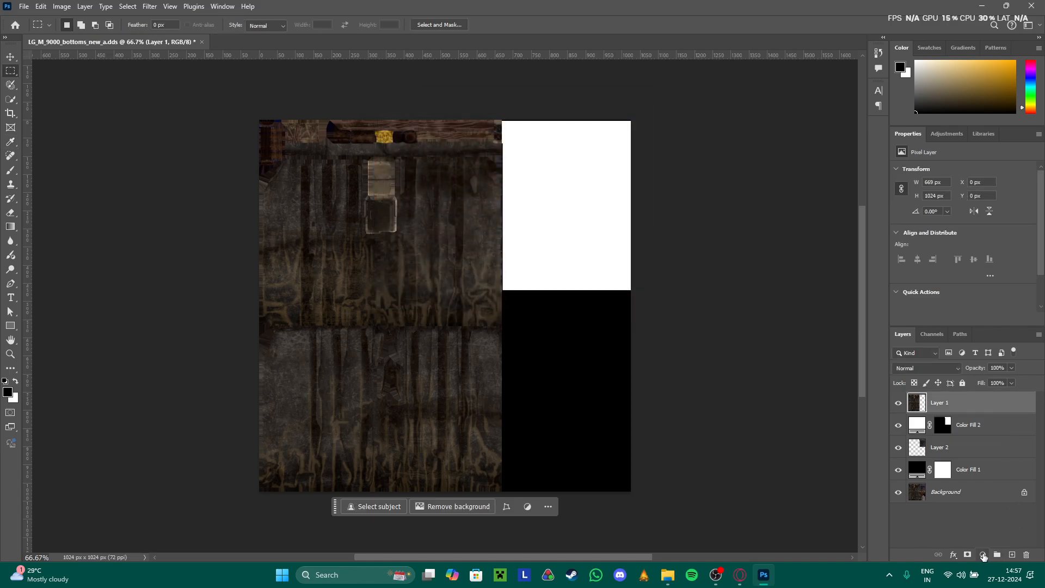
click(982, 554)
click(981, 362)
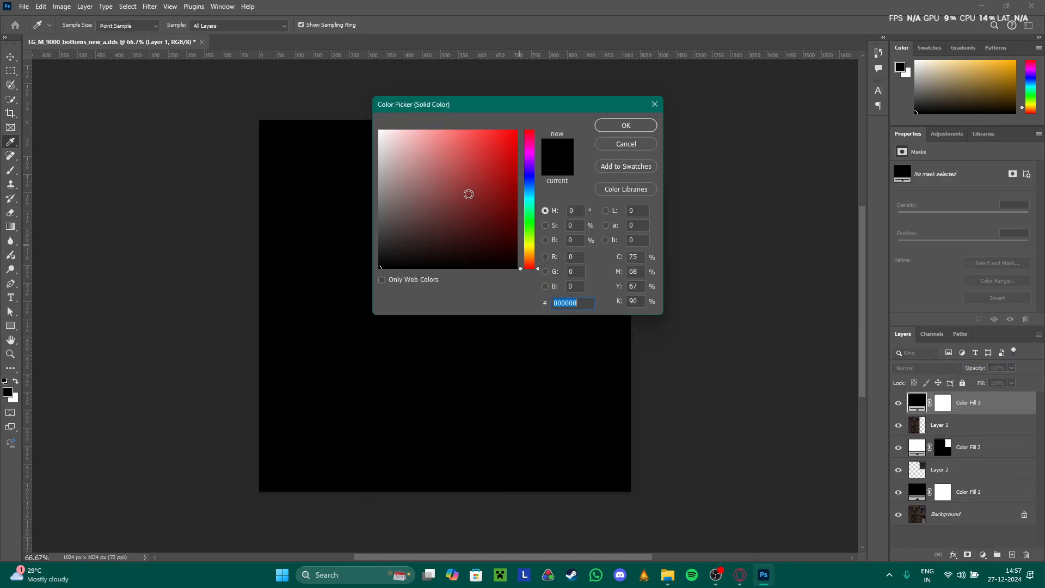
click(514, 133)
click(610, 126)
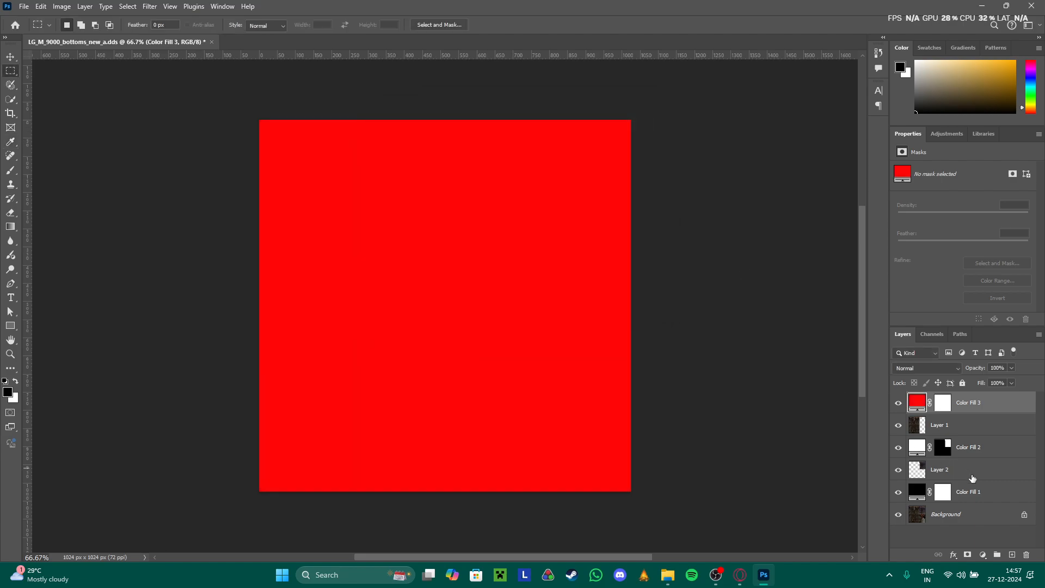
key(ctrl+shift+e)
key(ctrl+z)
key(ctrl+z)
- Add a red (ff0000) solid color fill layer above Layer 1, masked to the gray trouser area
ctrl+click(917, 404)
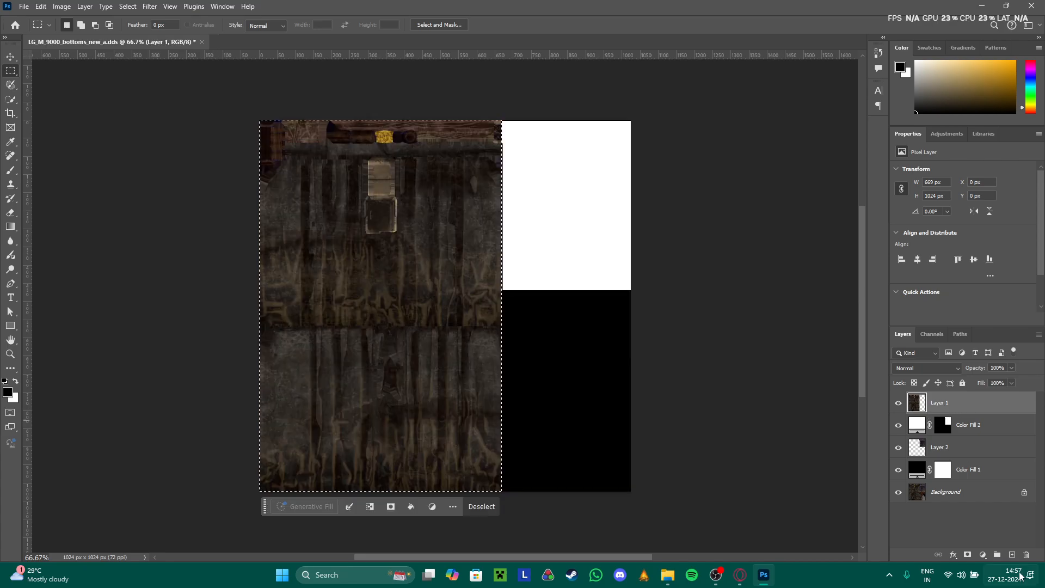
click(983, 554)
click(976, 369)
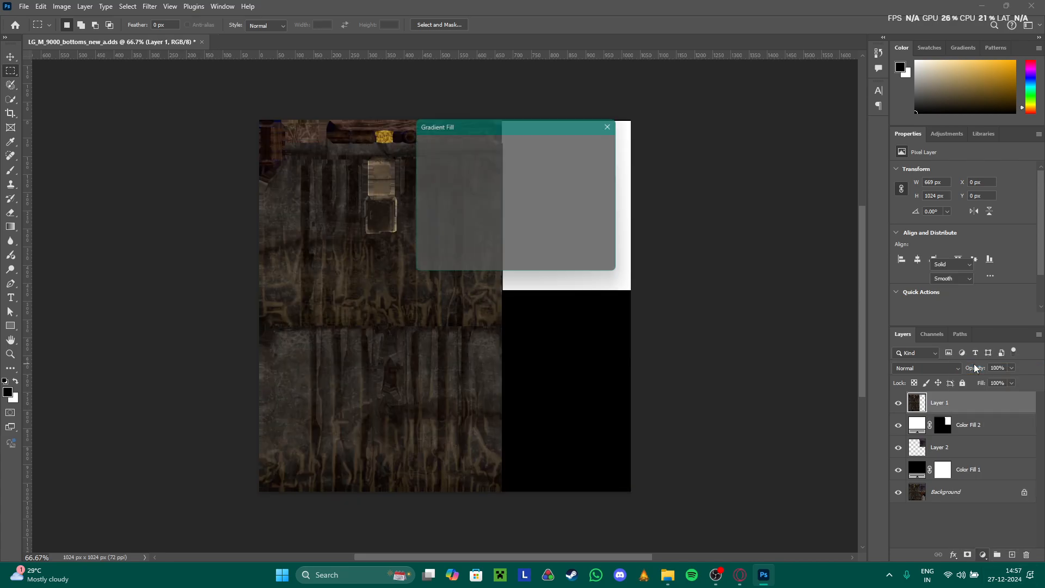
key(Escape)
click(983, 555)
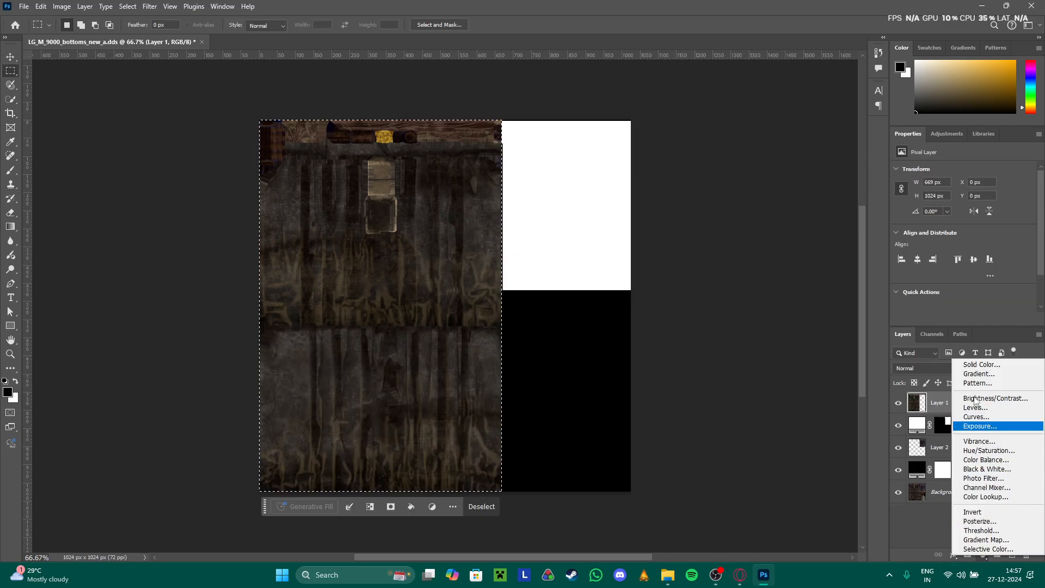
click(975, 357)
text(ff0000)
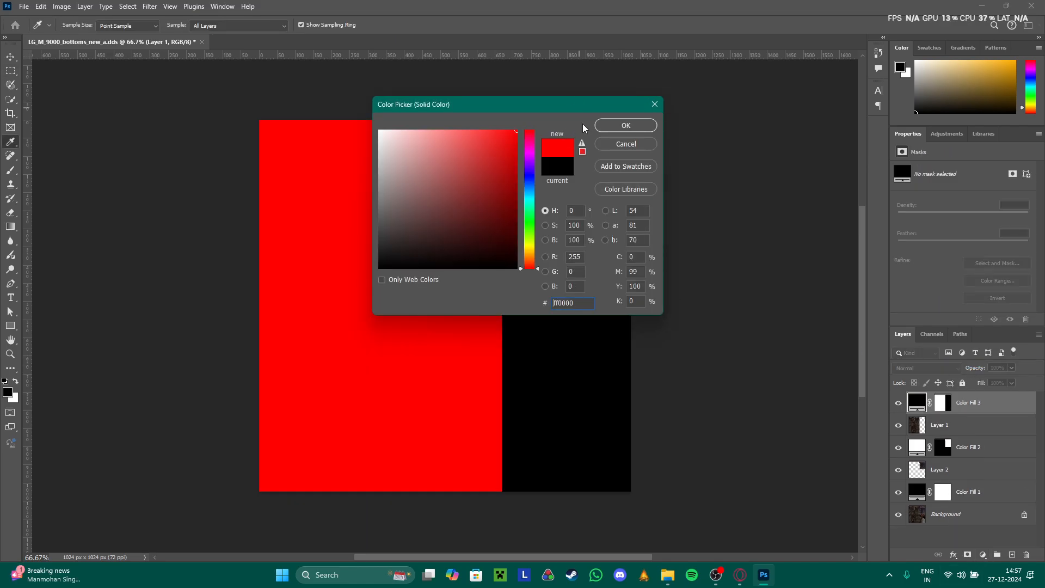
click(614, 126)
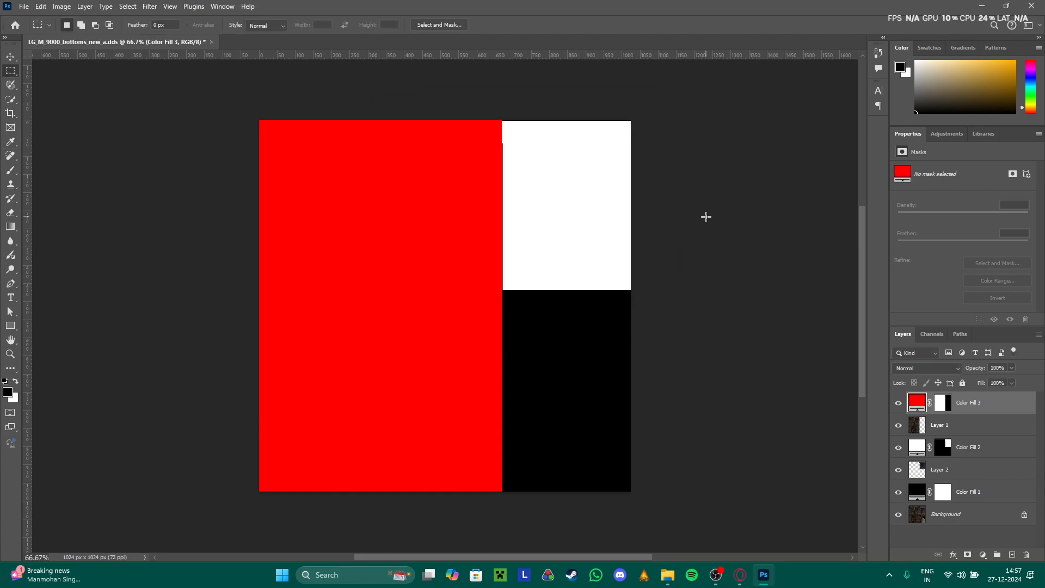
- Merge all layers and save the texture as LG_M_9000_bottoms_new_a in DDS format, replacing the existing file
key(ctrl+shift+e)
key(ctrl+shift+s)
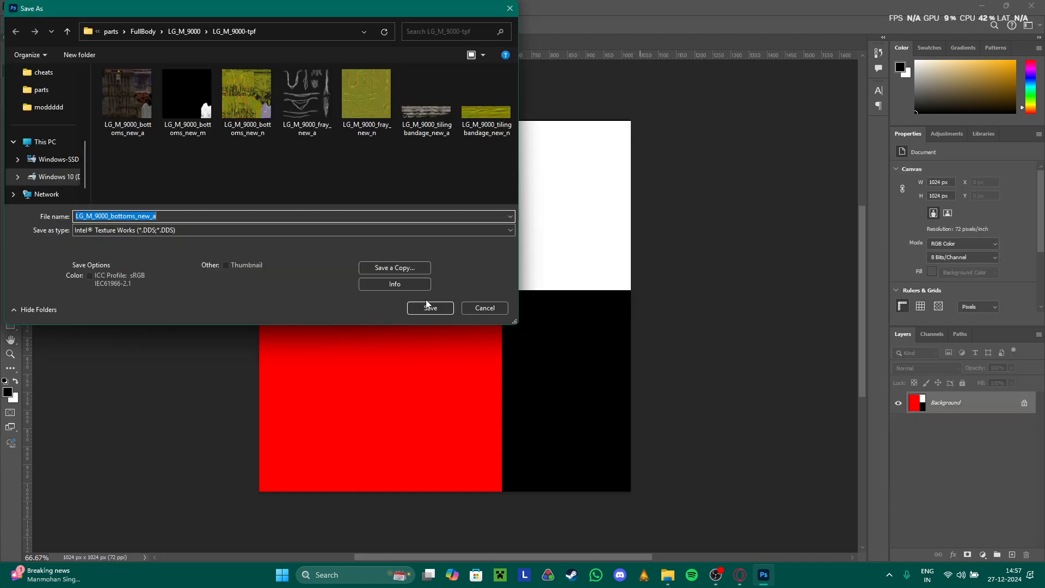
click(430, 308)
click(555, 286)
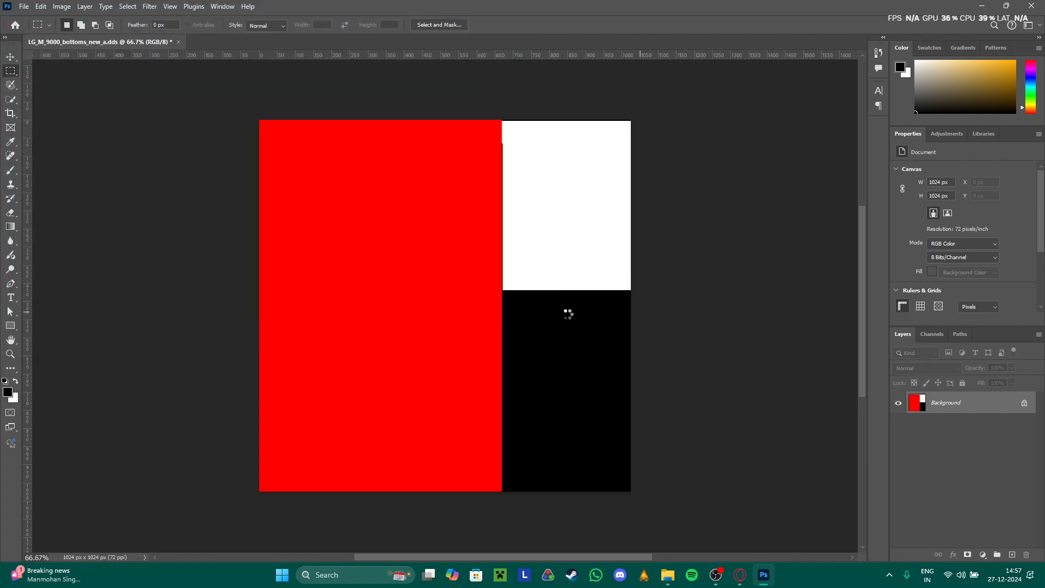
click(547, 335)
- Switch to File Explorer and examine the tiling bandage, fray and recolored bottoms textures in the LG_M_9000-tpf folder
key(alt+Tab)
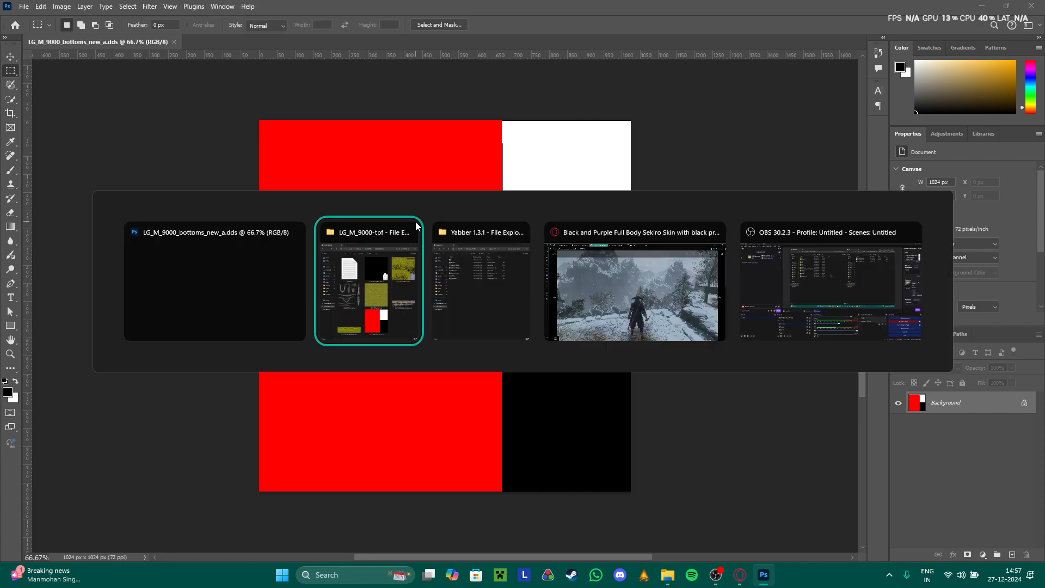
key(alt+Tab)
key(Tab)
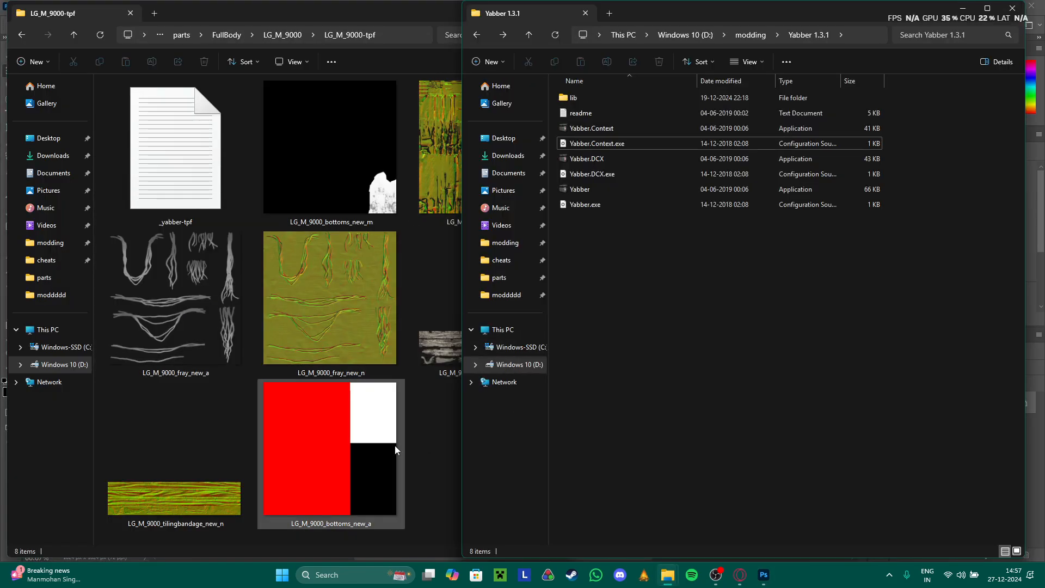
click(448, 440)
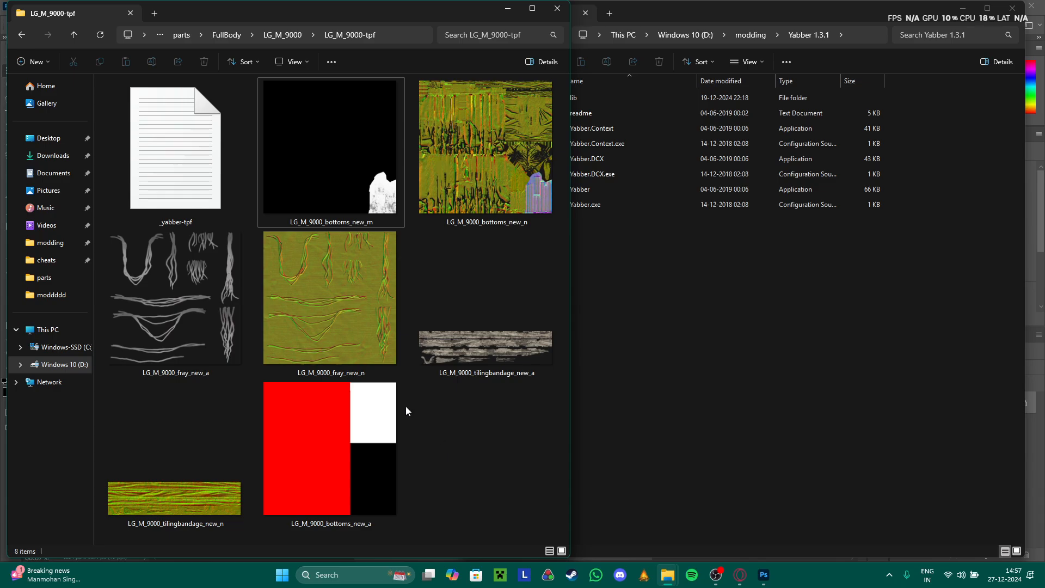
click(707, 363)
click(443, 432)
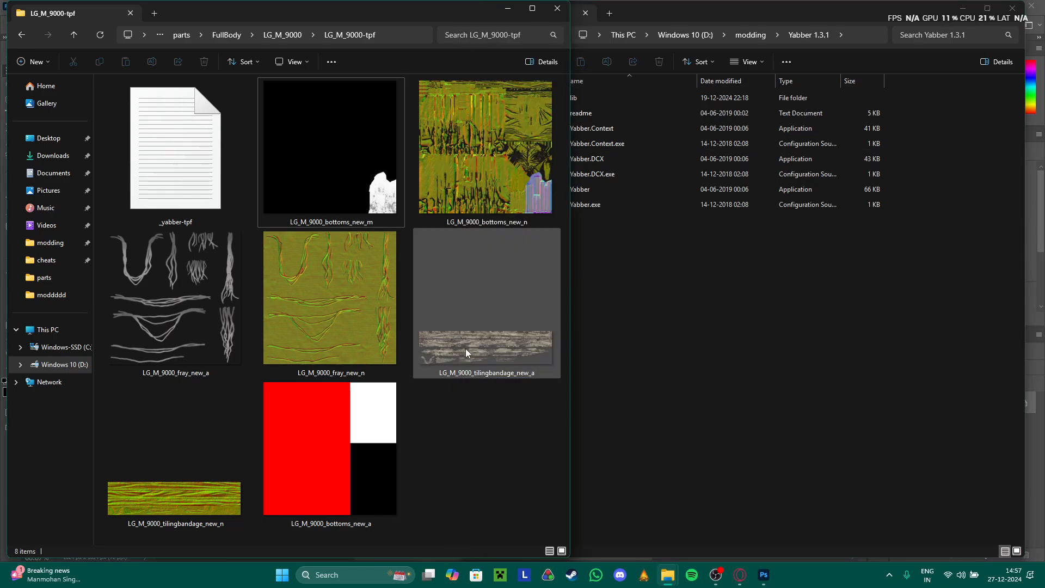
click(460, 368)
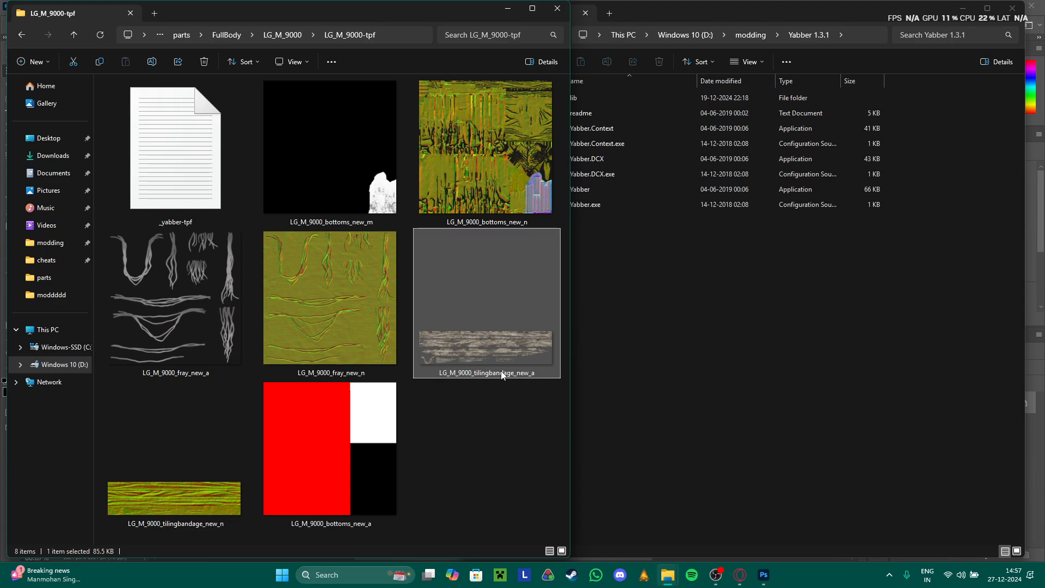
click(202, 293)
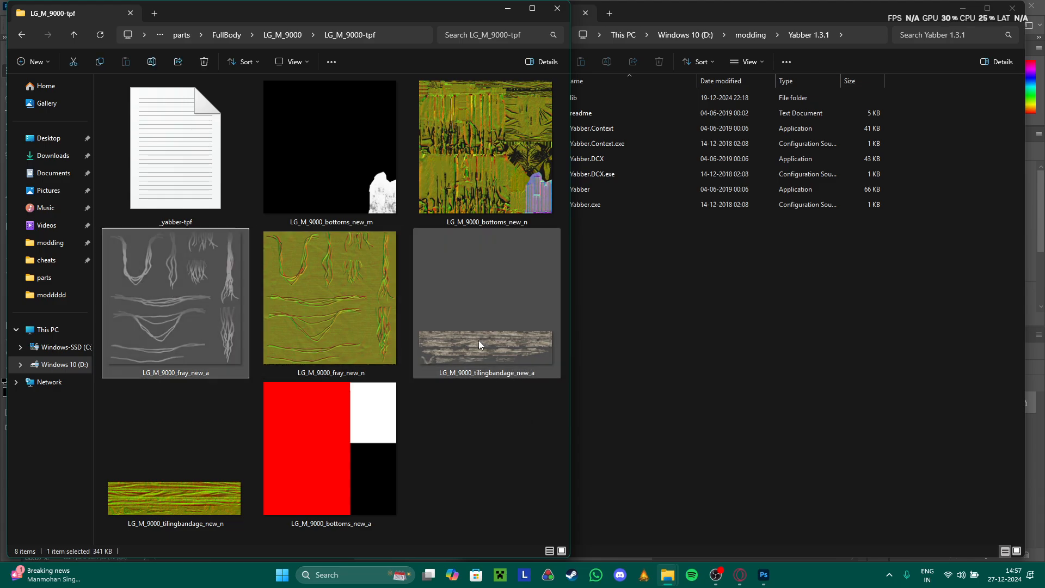
click(510, 450)
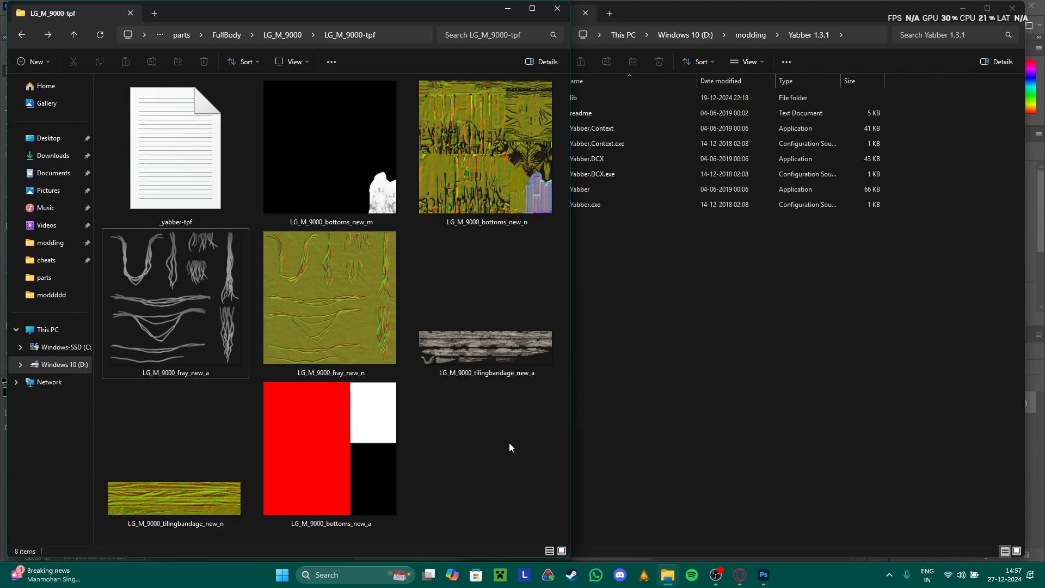
- Repack the LG_M_9000-tpf folder into LG_M_9000.tpf with Yabber
key(alt+Left)
drag(104, 110, 654, 190)
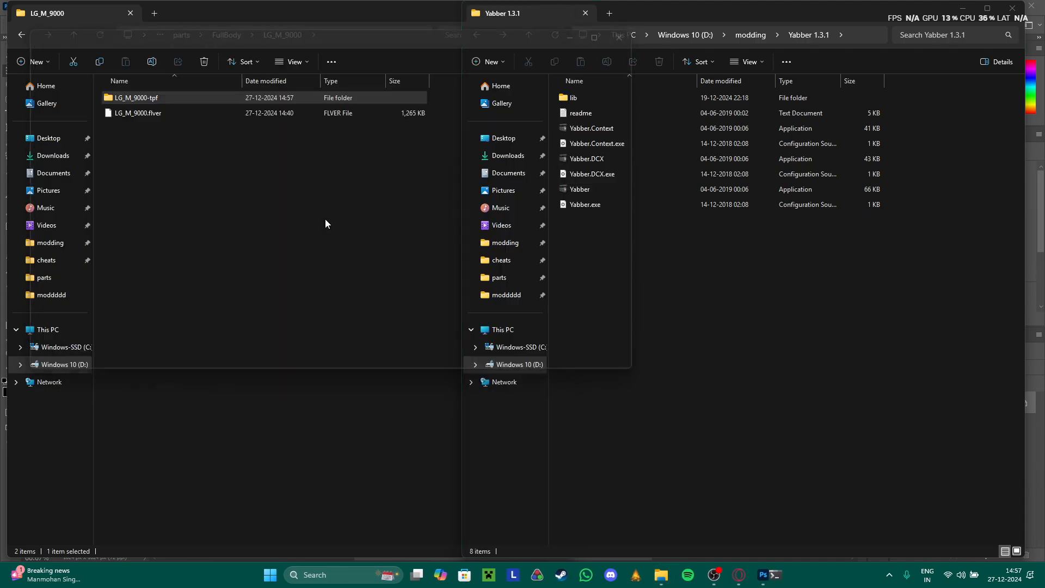
click(315, 211)
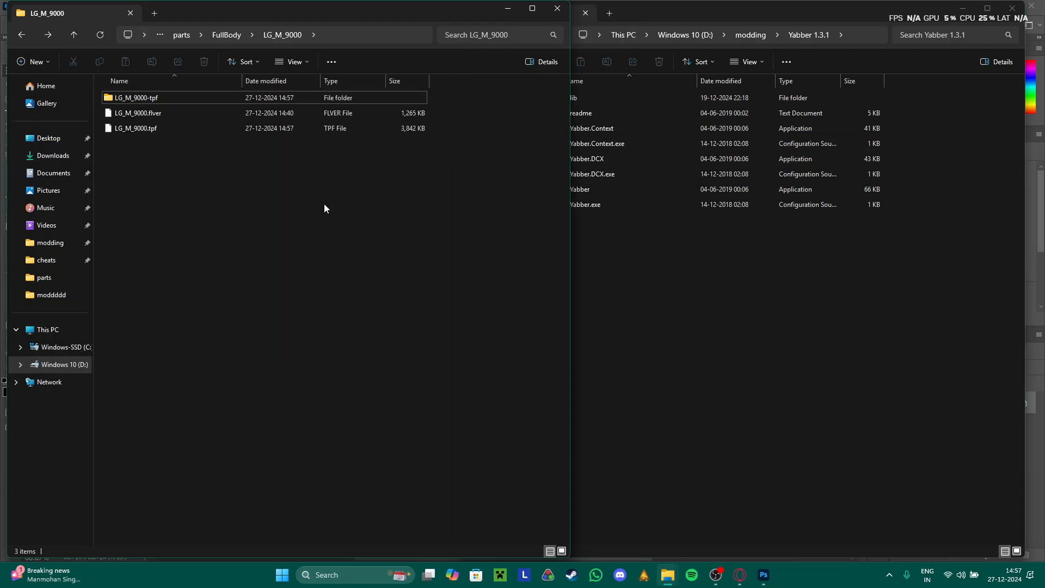
key(alt+Left)
key(alt+Left)
key(alt+Left)
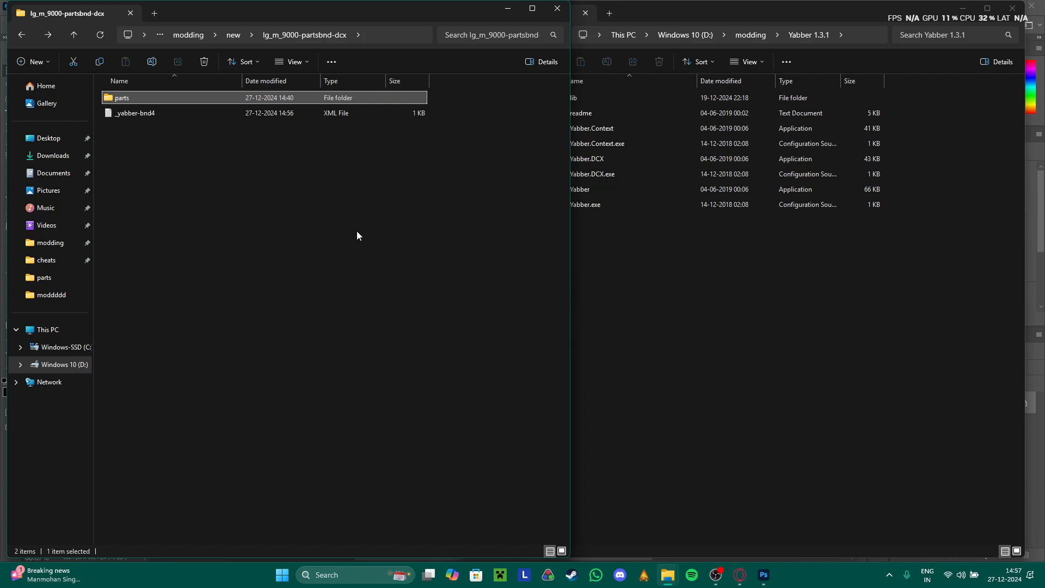
key(alt+Right)
key(alt+Right)
key(alt+Right)
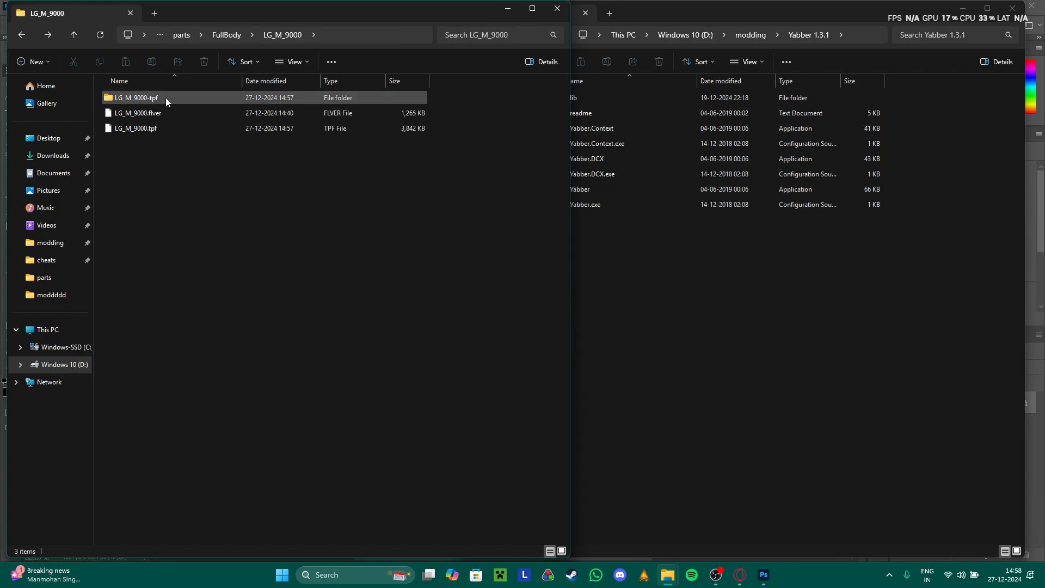
- Copy the recolored LG_M_9000_bottoms_new_a texture from the LG_M_9000-tpf folder into the Yabber 1.3.1 folder
double_click(165, 97)
drag(279, 188, 687, 277)
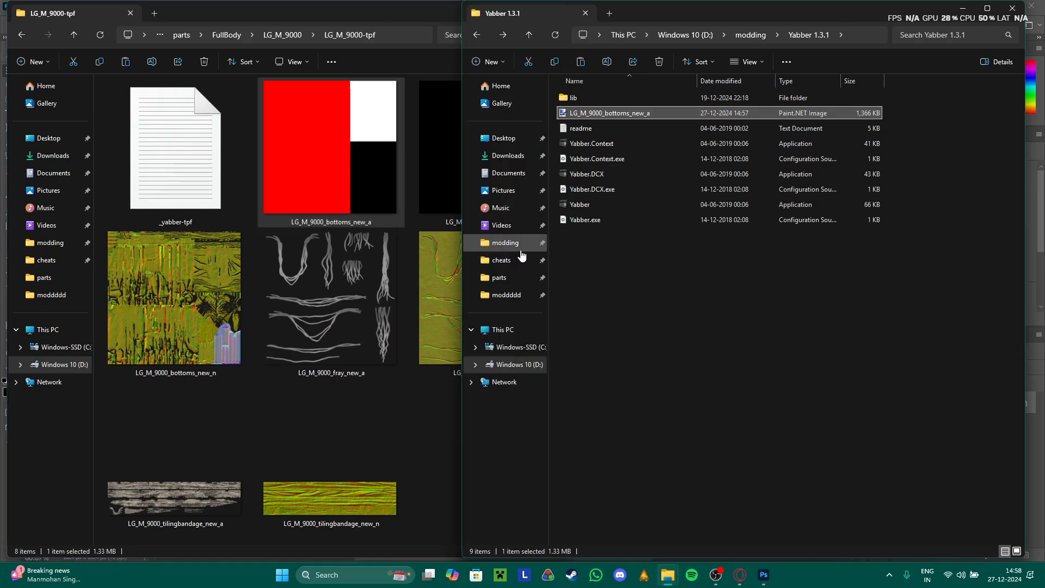
click(601, 112)
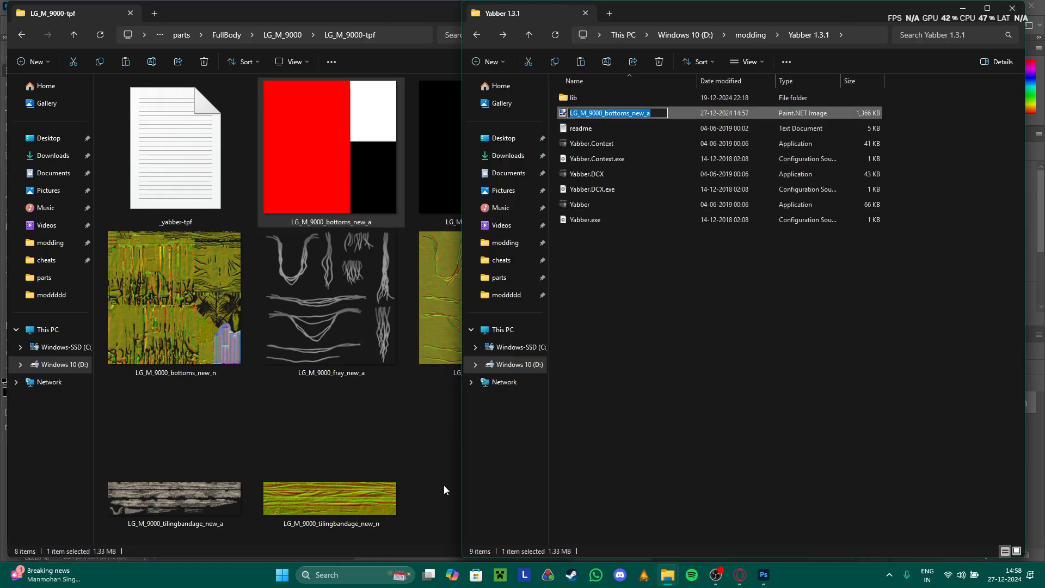
click(443, 485)
- Unpack LG_M_9050.tpf from the lg_m_9050-partsbnd-dcx folder with Yabber and open the unpacked LG_M_9050-tpf folder
key(alt+Left)
key(alt+Left)
key(alt+Left)
key(alt+Left)
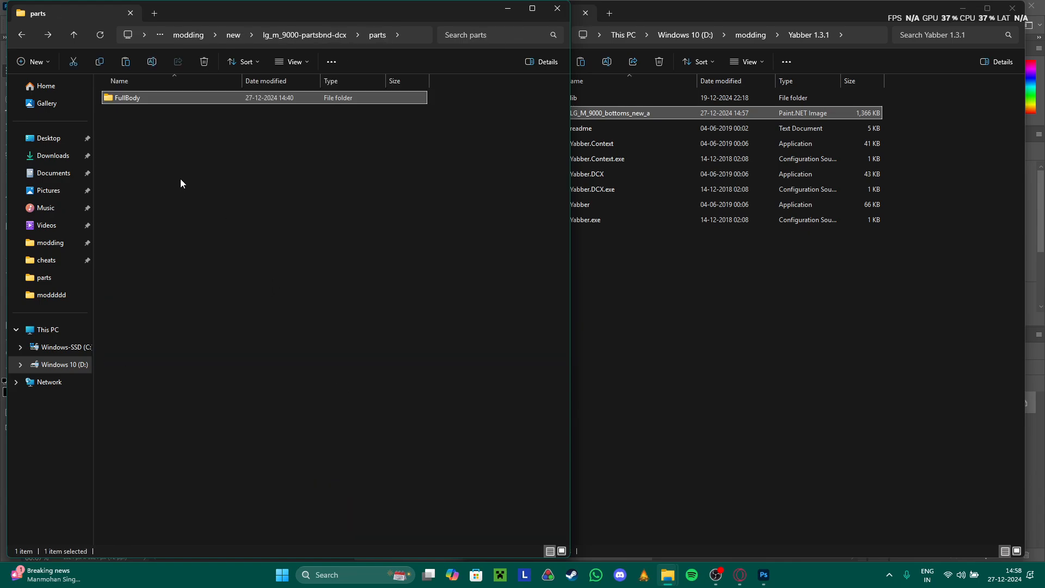
key(alt+Left)
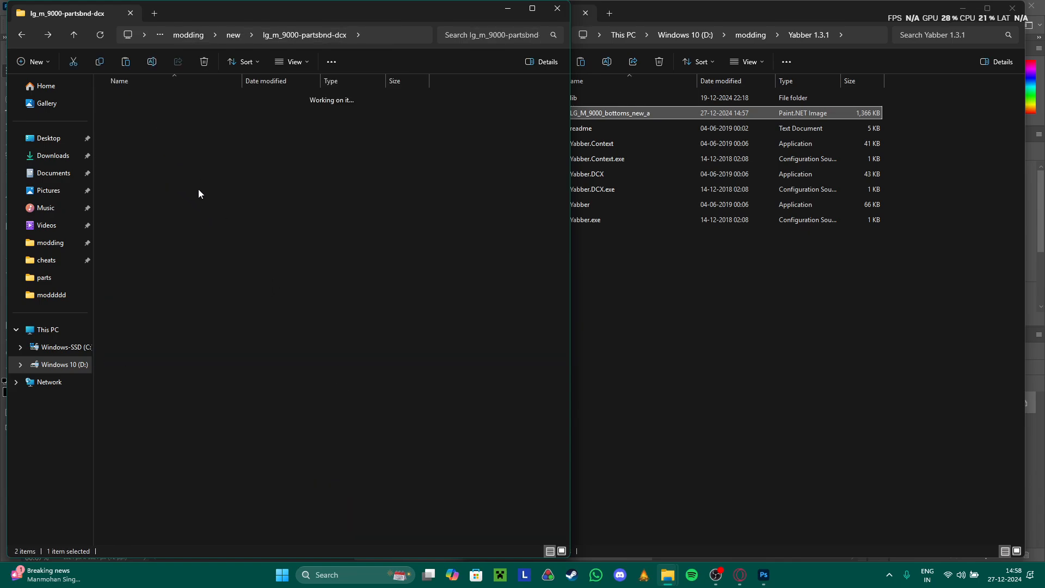
double_click(171, 162)
double_click(165, 100)
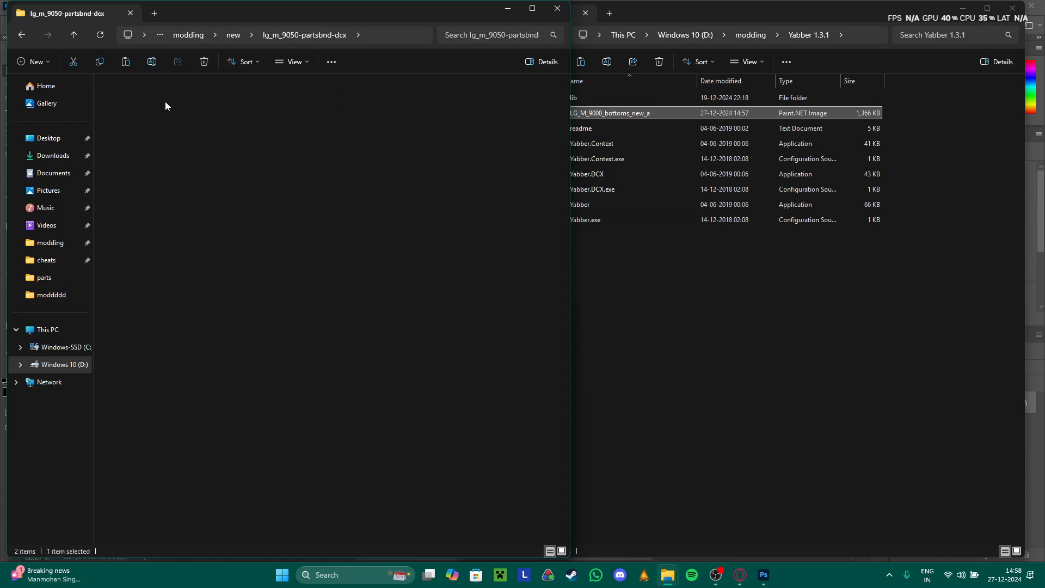
double_click(168, 96)
double_click(169, 96)
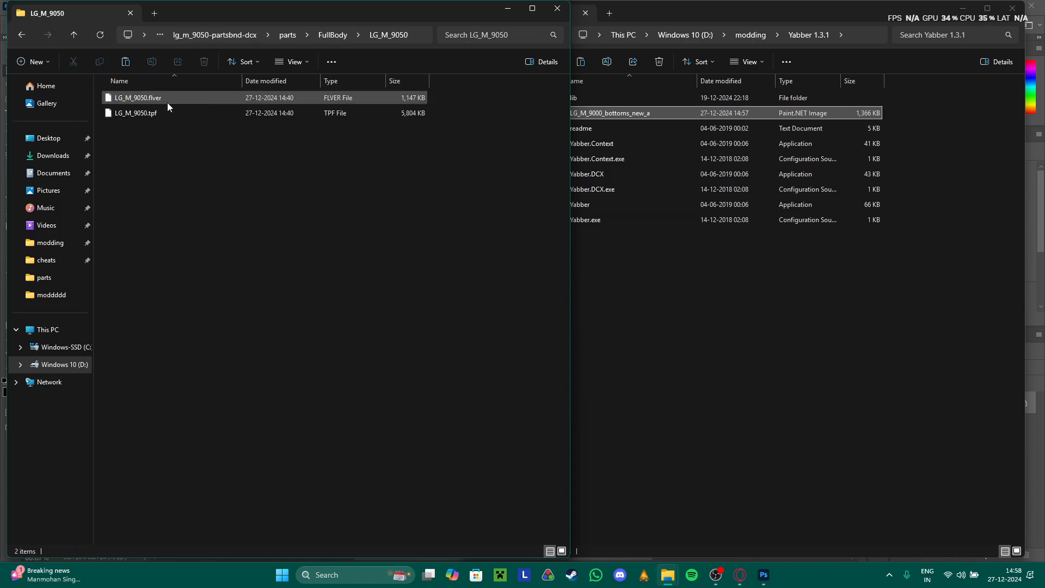
drag(160, 111, 653, 206)
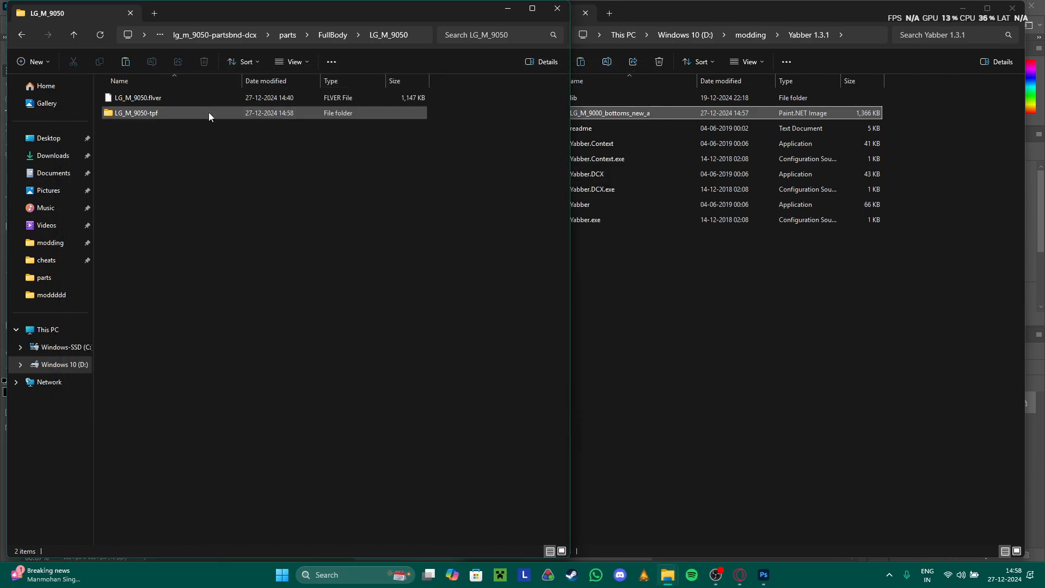
double_click(197, 113)
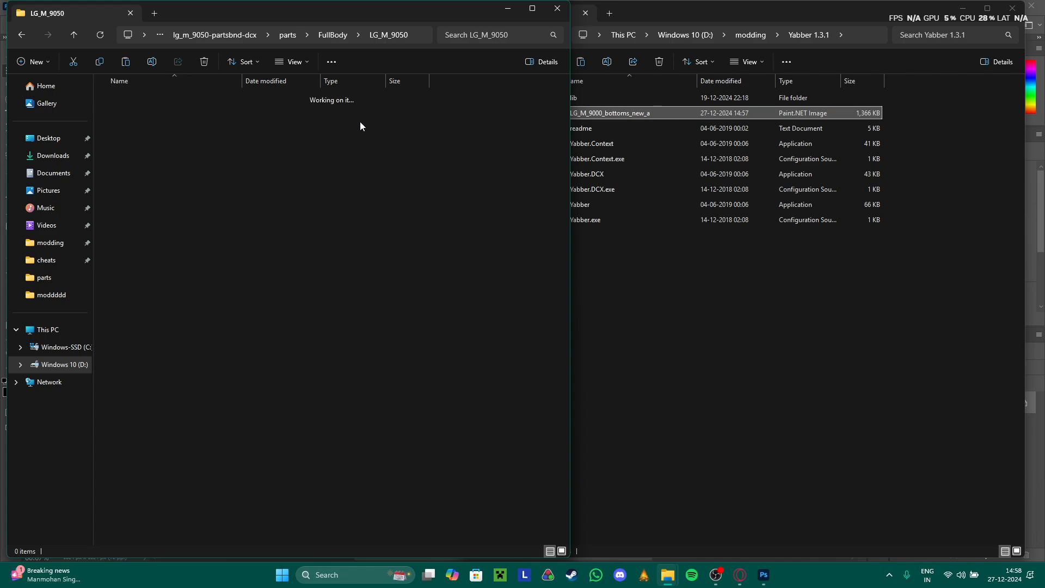
- Rename the copied texture as LG_M_9050_bottoms_new_a and move it into the LG_M_9050-tpf folder, replacing the original
click(608, 113)
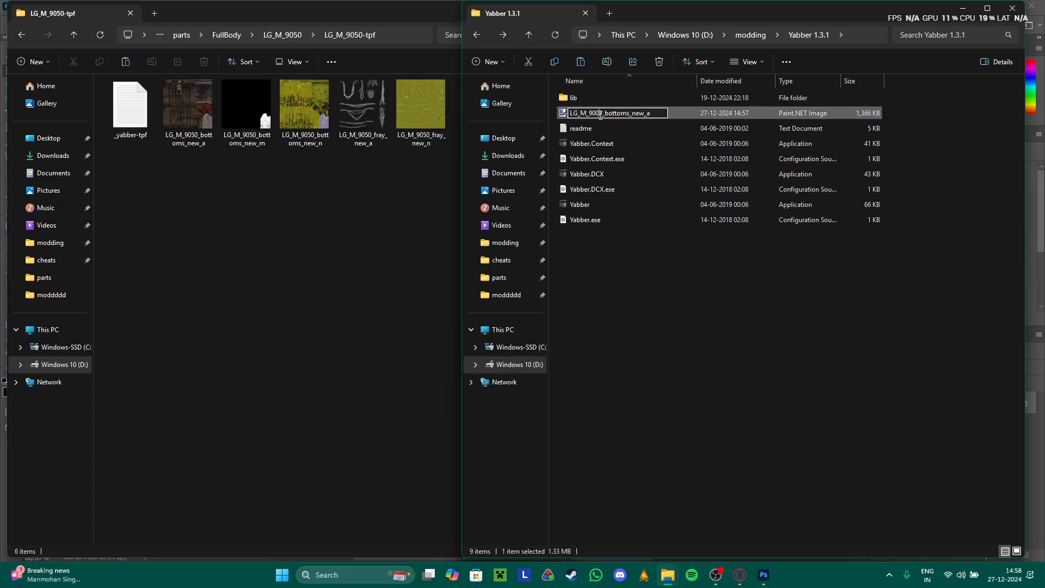
key(BackSpace)
text(5)
key(Return)
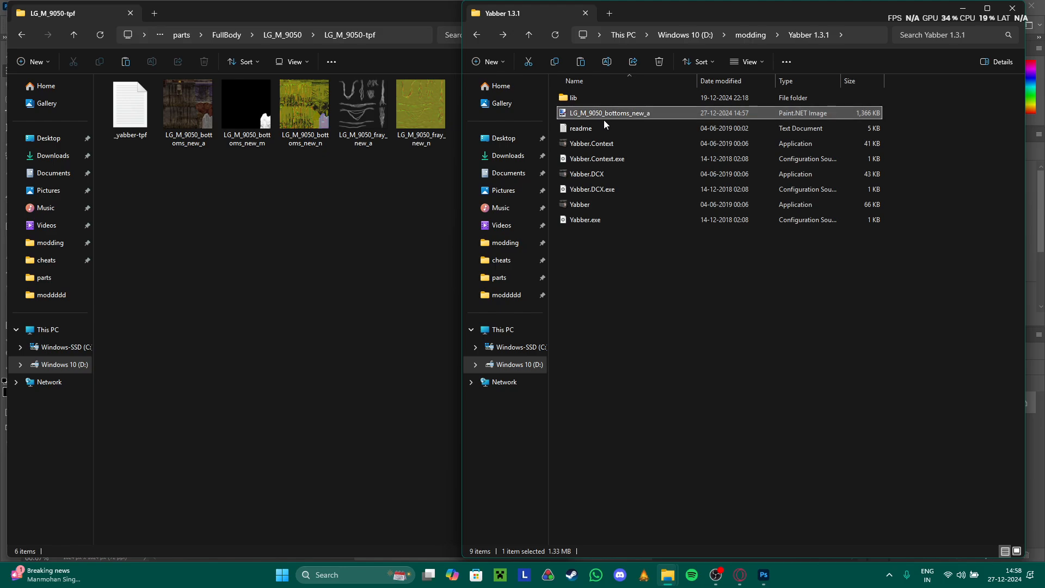
drag(448, 180, 279, 280)
click(466, 209)
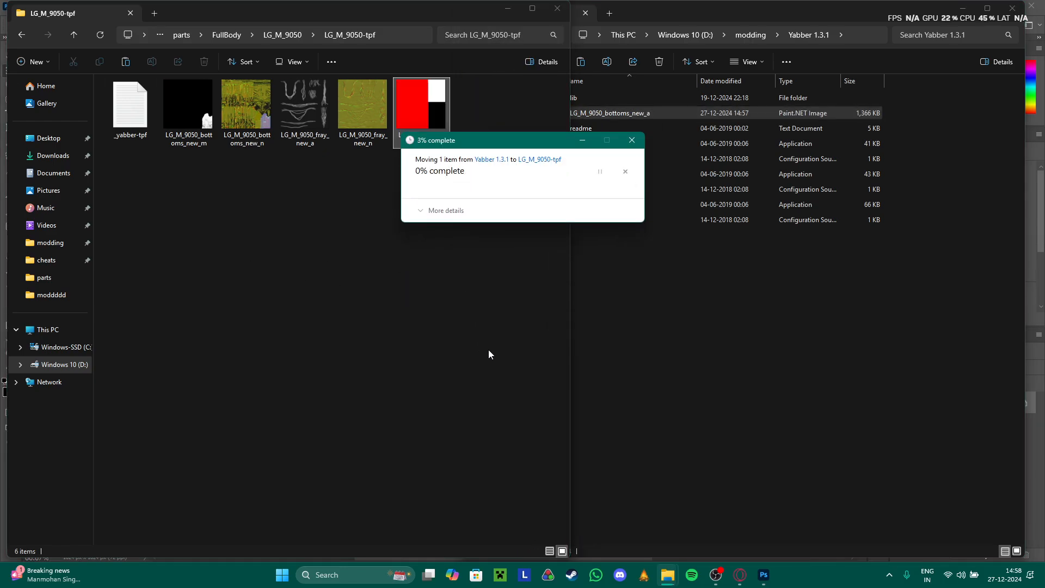
- Repack the LG_M_9050-tpf folder into LG_M_9050.tpf with Yabber
key(alt+Left)
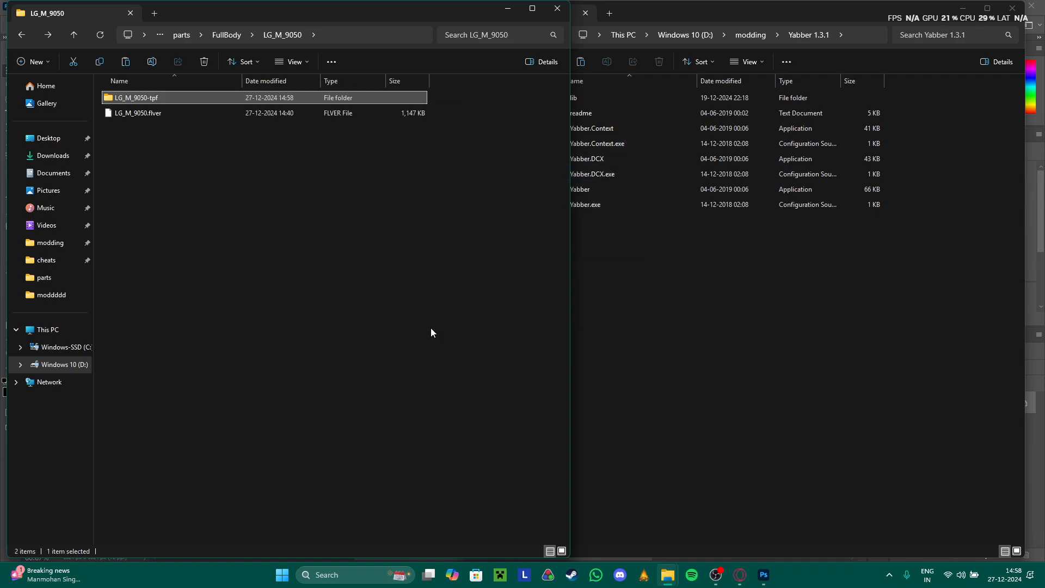
key(alt+Left)
key(alt+Right)
drag(644, 187, 688, 189)
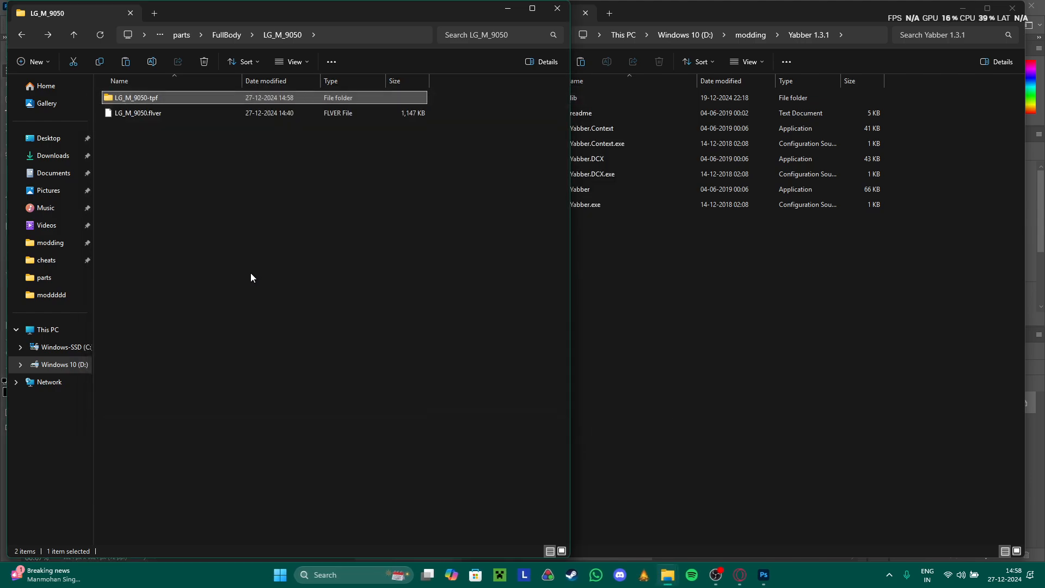
- Return to the new folder and repack both lg_m_9000-partsbnd-dcx and lg_m_9050-partsbnd-dcx with Yabber
key(alt+Up)
key(alt+Up)
key(alt+Up)
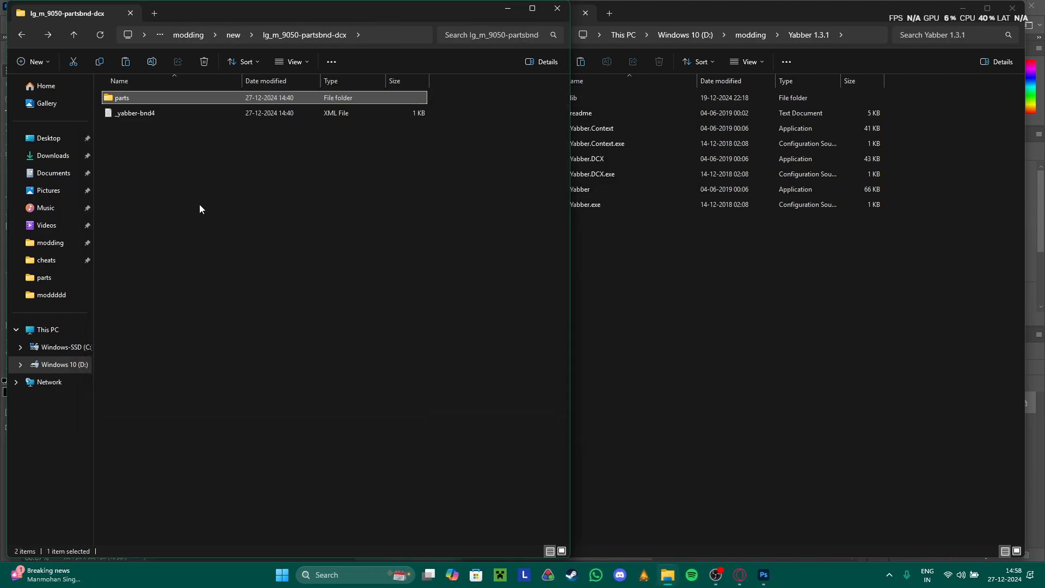
key(alt+Up)
drag(233, 221, 384, 227)
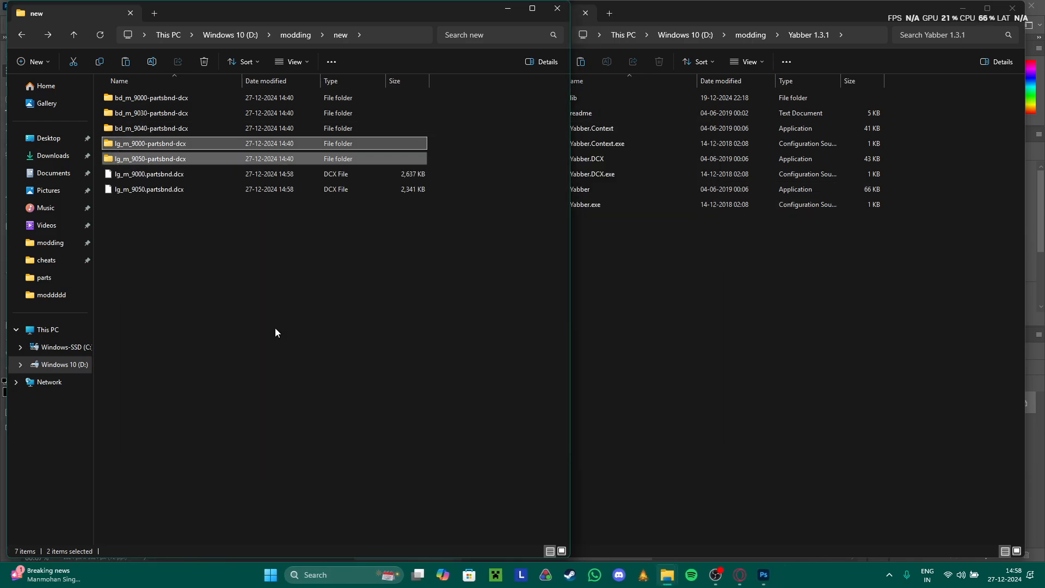
- Place the repacked lg_m_9000.partsbnd.dcx and lg_m_9050.partsbnd.dcx files in Sekiro's mods\parts folder
click(261, 327)
drag(175, 286, 136, 174)
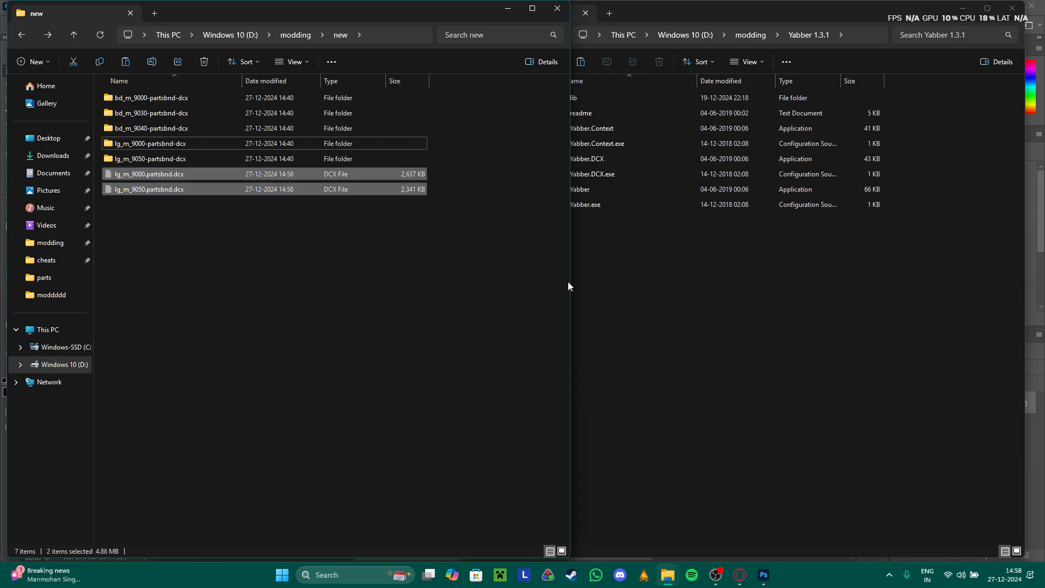
click(43, 278)
key(ctrl+v)
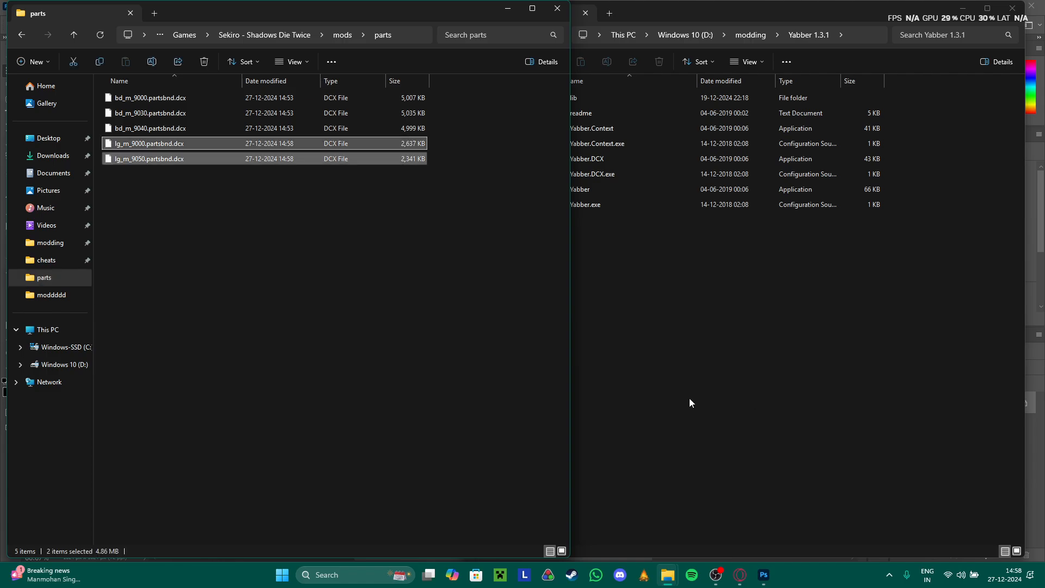
- Launch Sekiro from the desktop and load into the saved game
key(super+d)
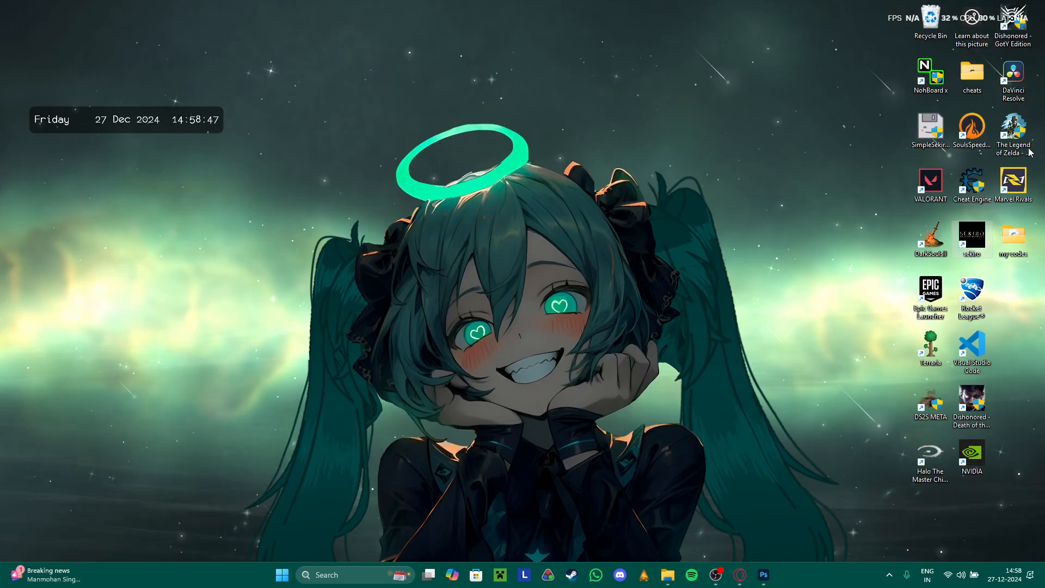
double_click(968, 228)
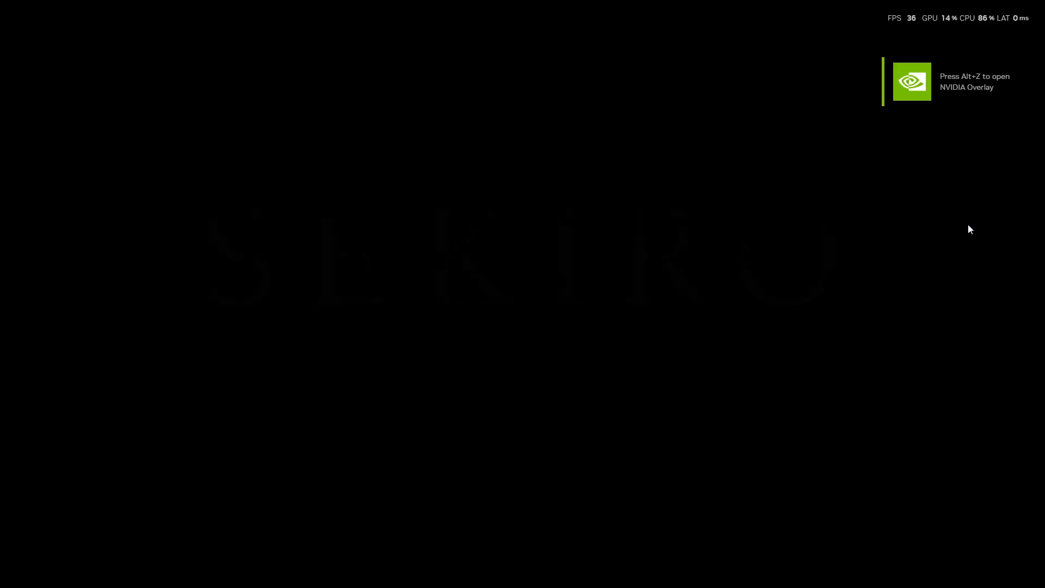
key(Return)
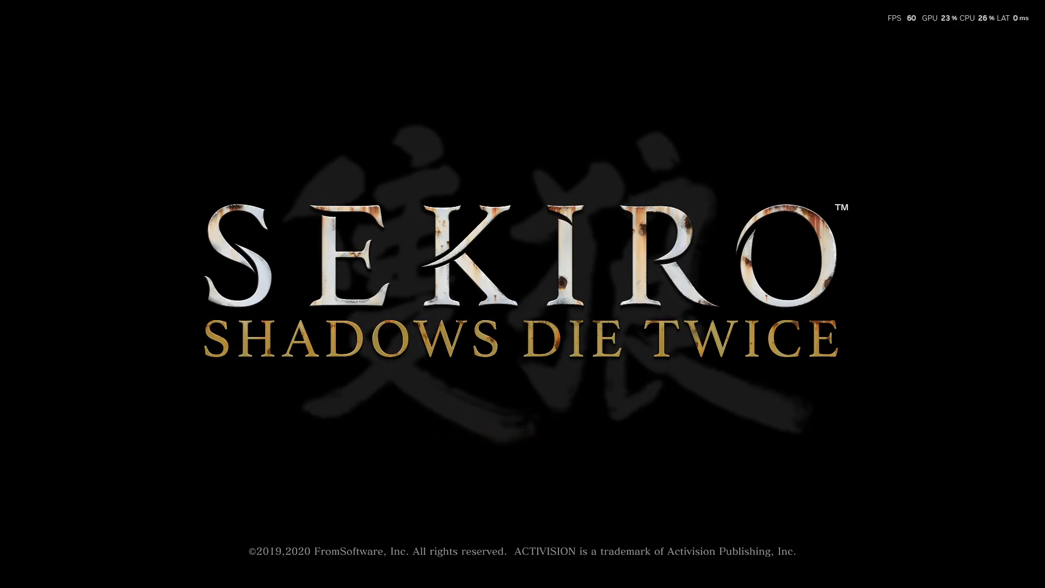
key(Return)
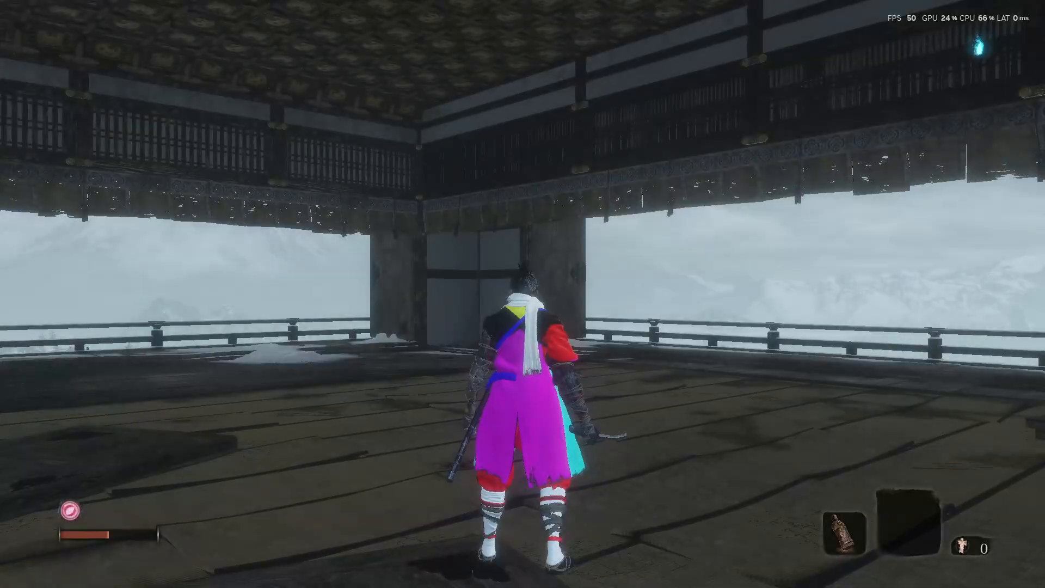
- Examine the recolored outfit on the character in-game, checking the bottoms from the front and while running
key(s)
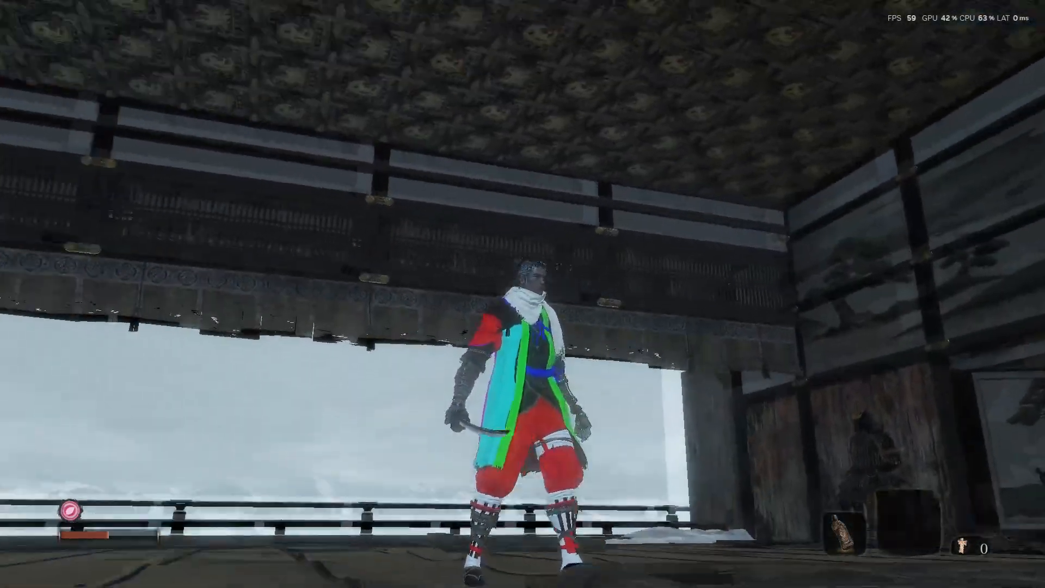
key(Escape)
key(Escape)
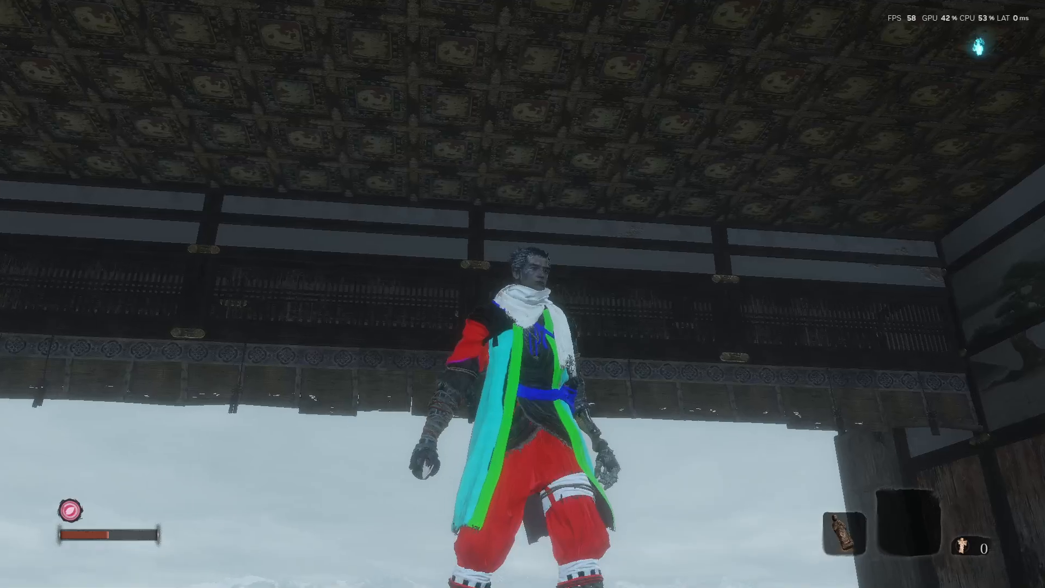
key(Escape)
key(Escape)
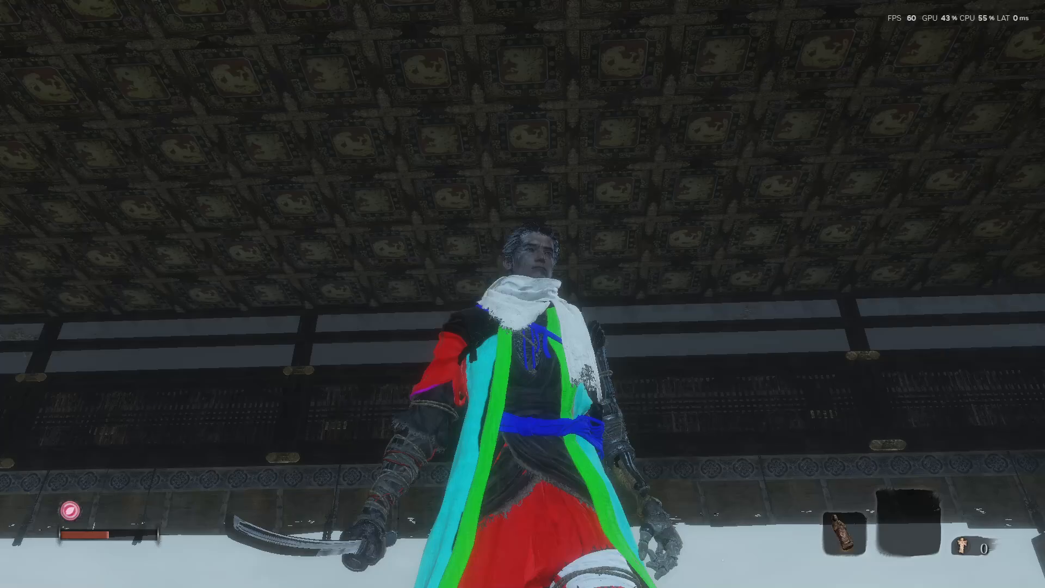
key(Escape)
key(Escape)
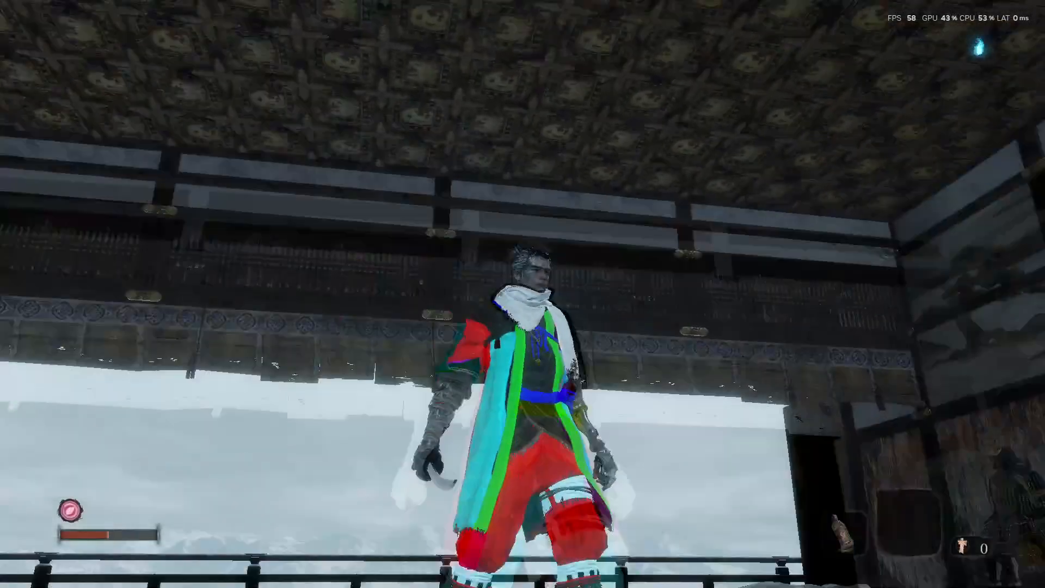
key(w)
key(a)
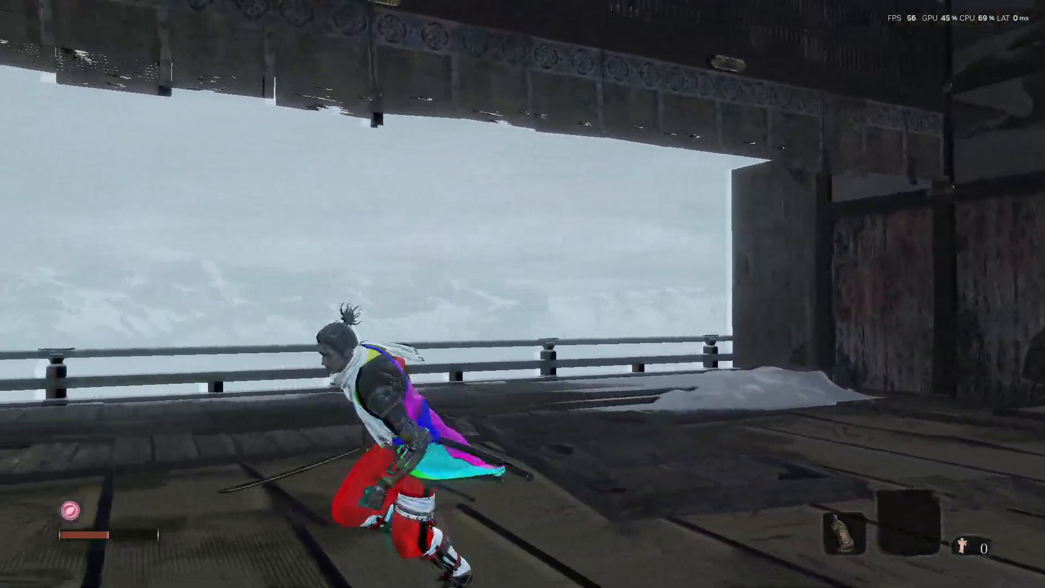
key(w)
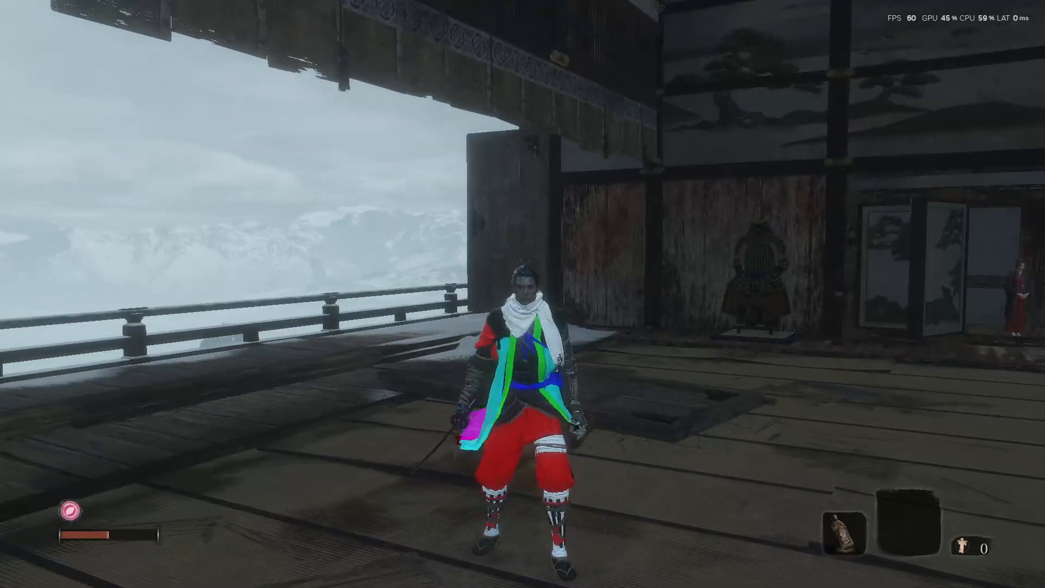
- Quit the game from its options and confirm the exit
key(Escape)
click(803, 59)
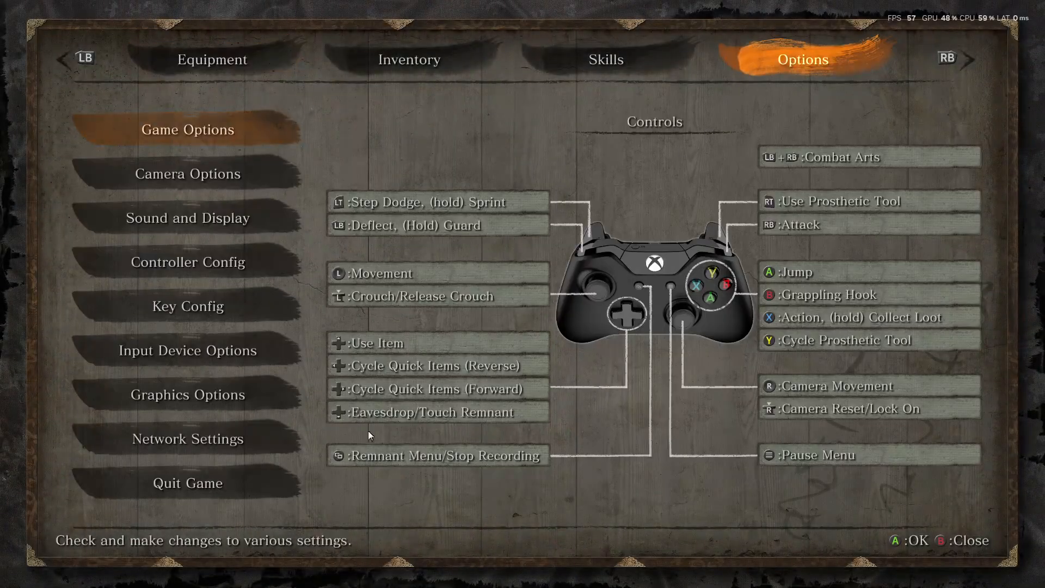
click(237, 477)
click(426, 331)
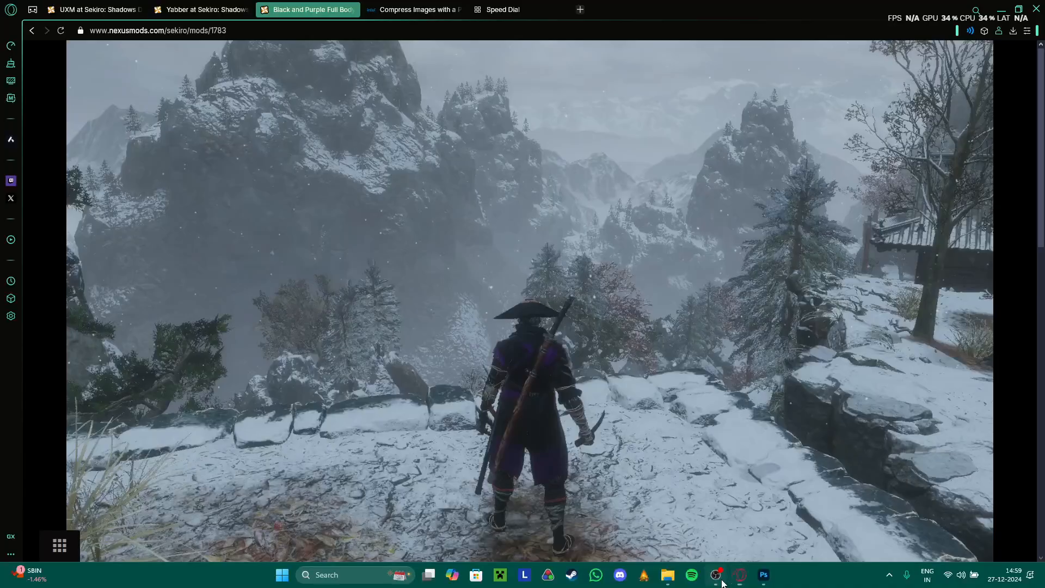
click(717, 576)
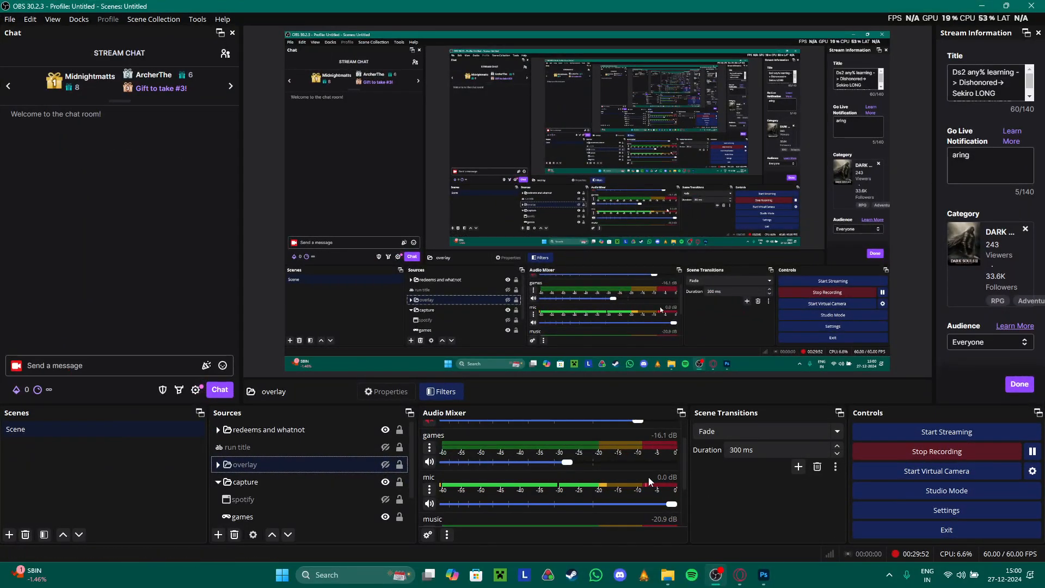
scroll(648, 476, up, 2)
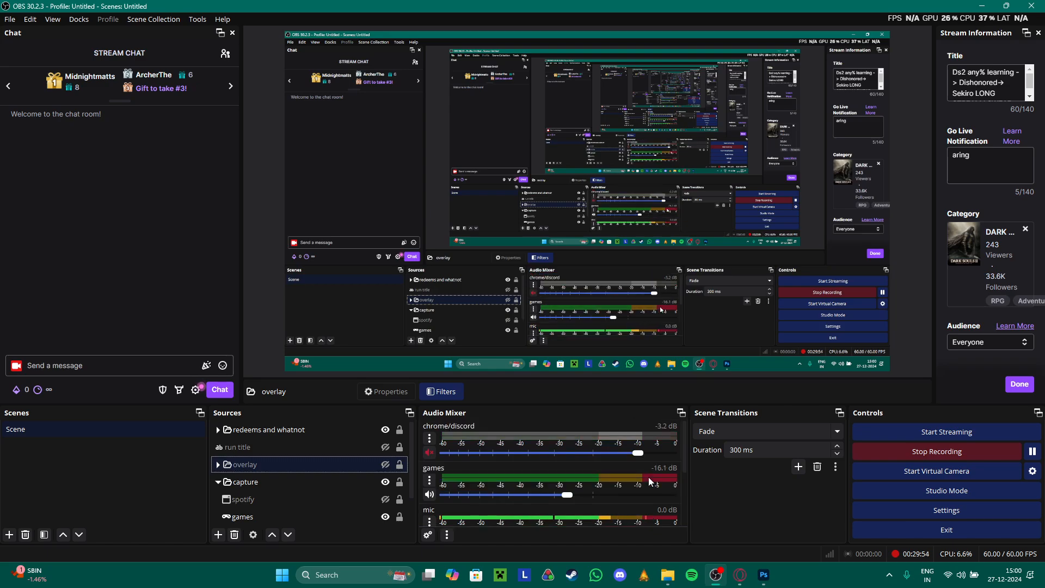